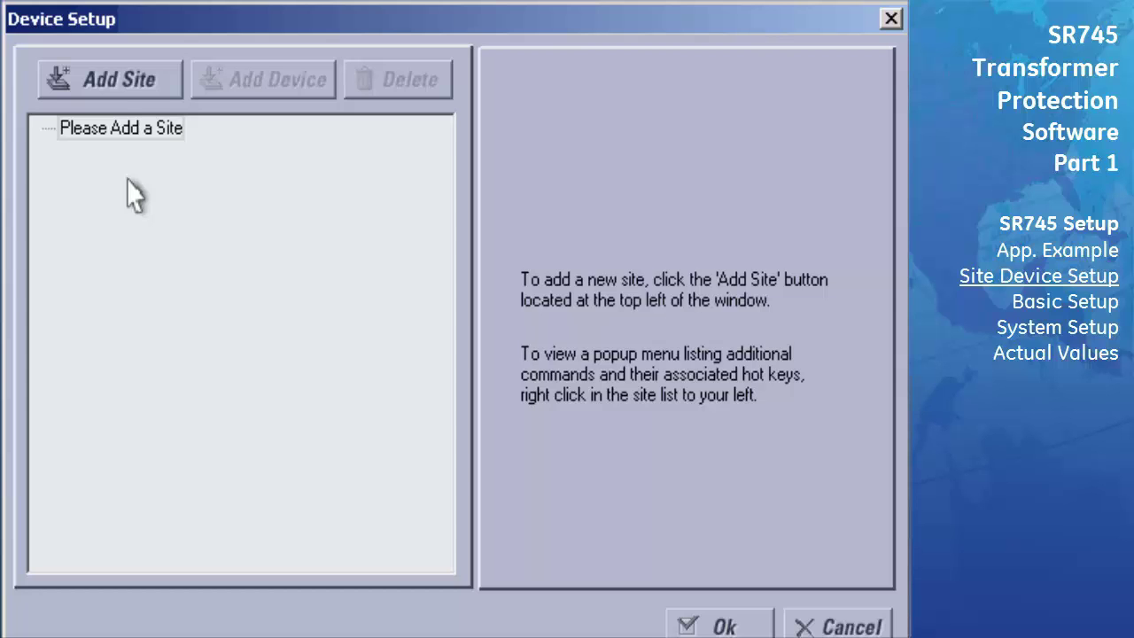
Add a new site in Device Setup and rename it 'Transformer 1'
click(131, 87)
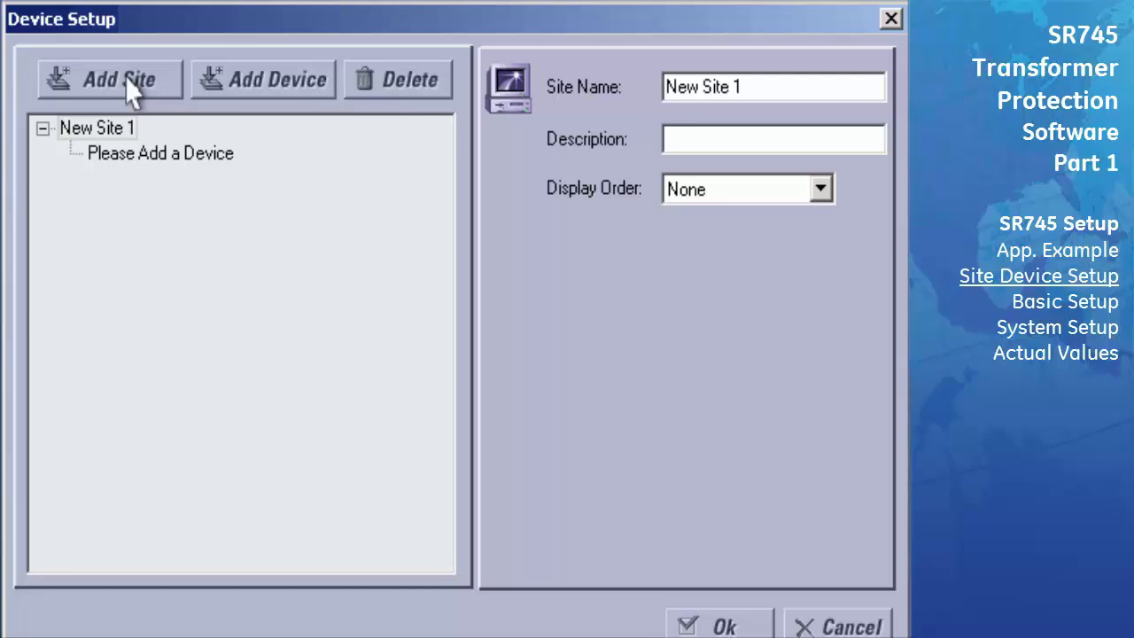
click(741, 99)
key(BackSpace)
key(BackSpace)
key(BackSpace)
key(BackSpace)
key(BackSpace)
key(BackSpace)
key(BackSpace)
key(BackSpace)
key(BackSpace)
key(BackSpace)
text(Trans)
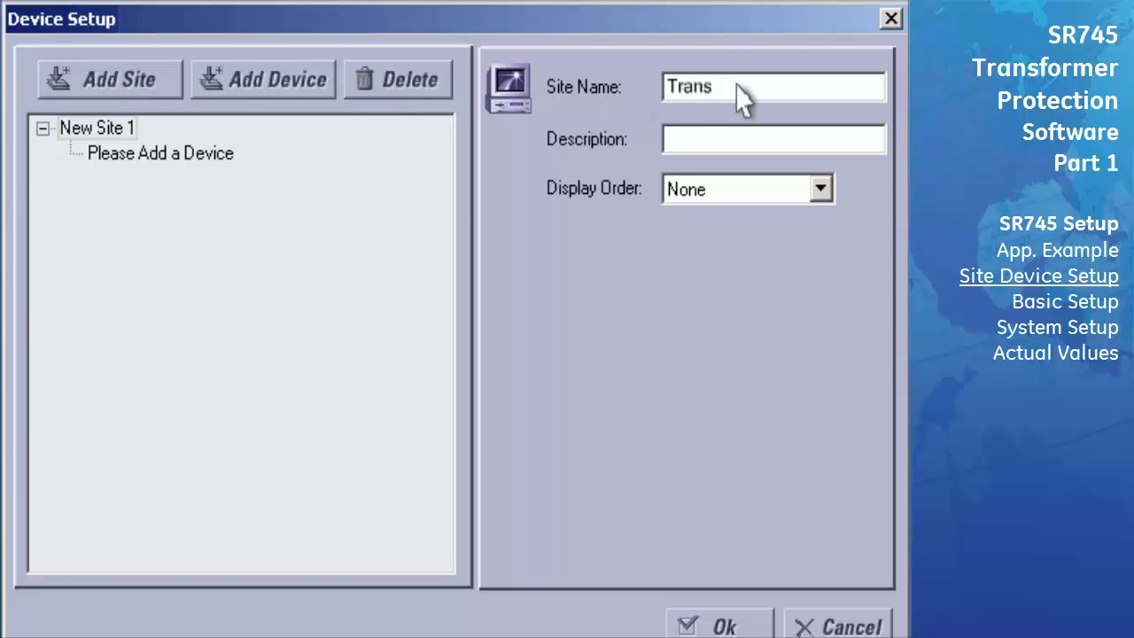
text(former 1)
Add a device under Transformer 1 and name it 'Breaker 51'
click(105, 133)
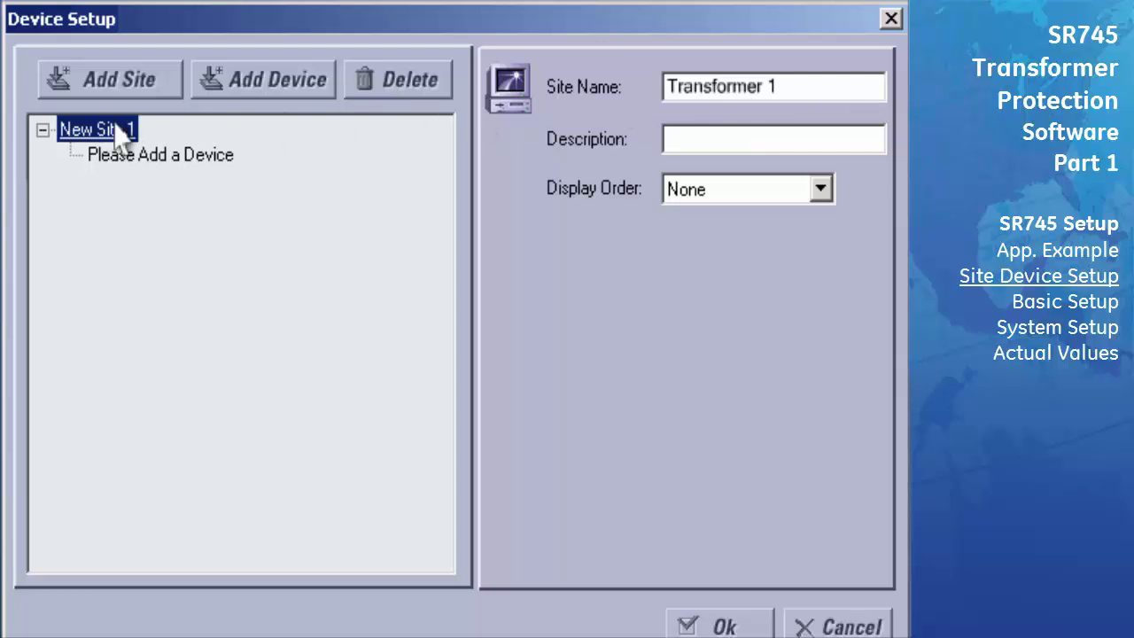
click(268, 91)
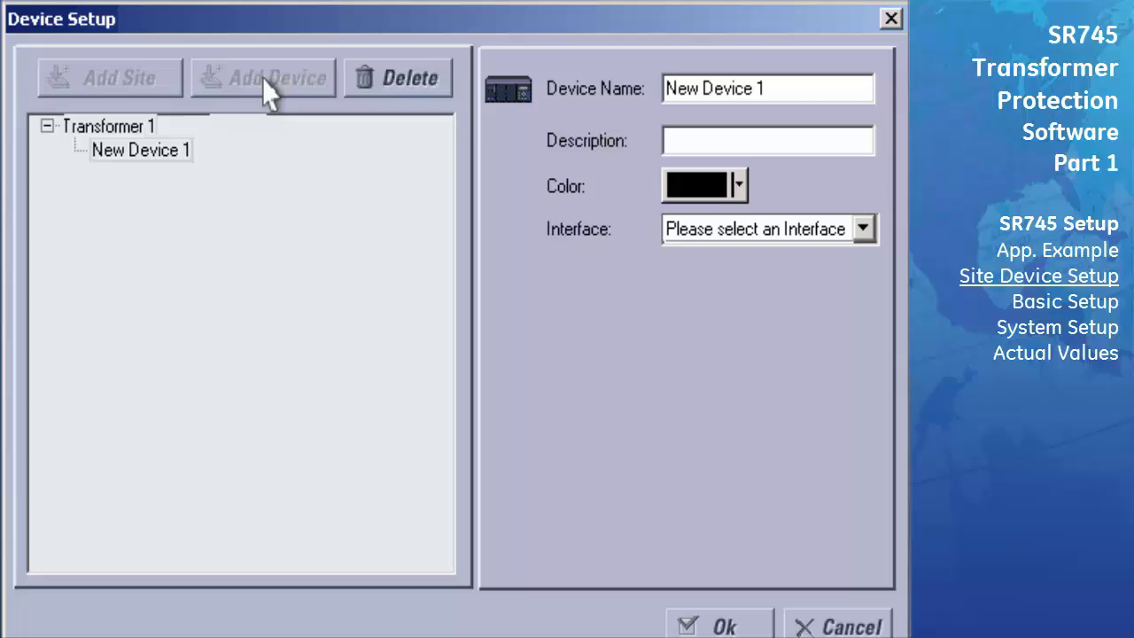
triple_click(729, 95)
key(Delete)
text(Breaker 51)
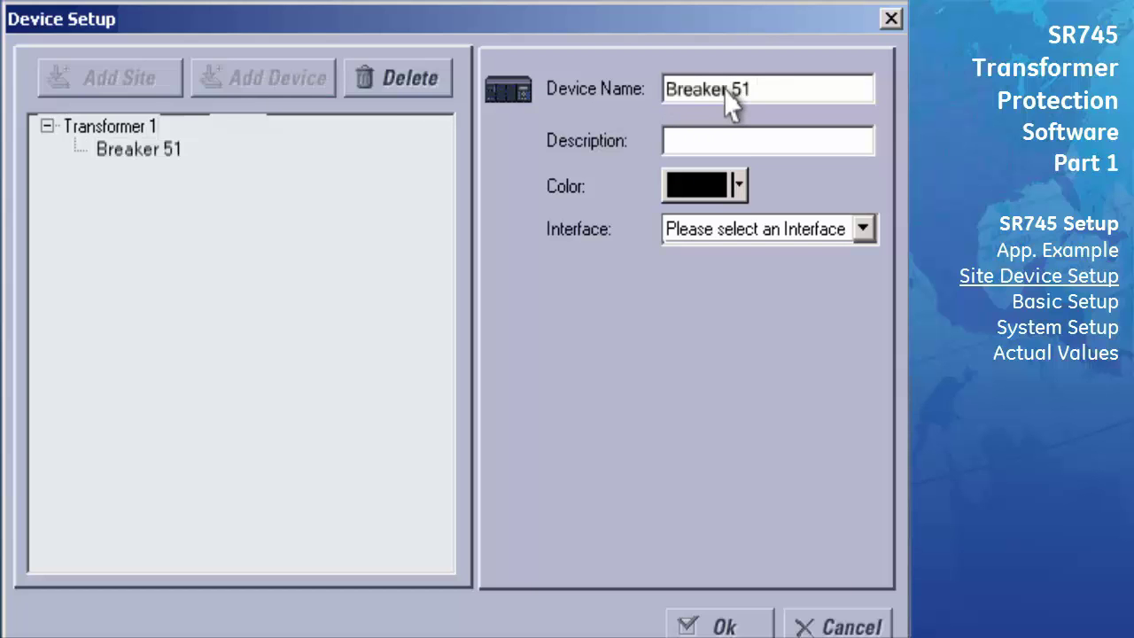
click(862, 230)
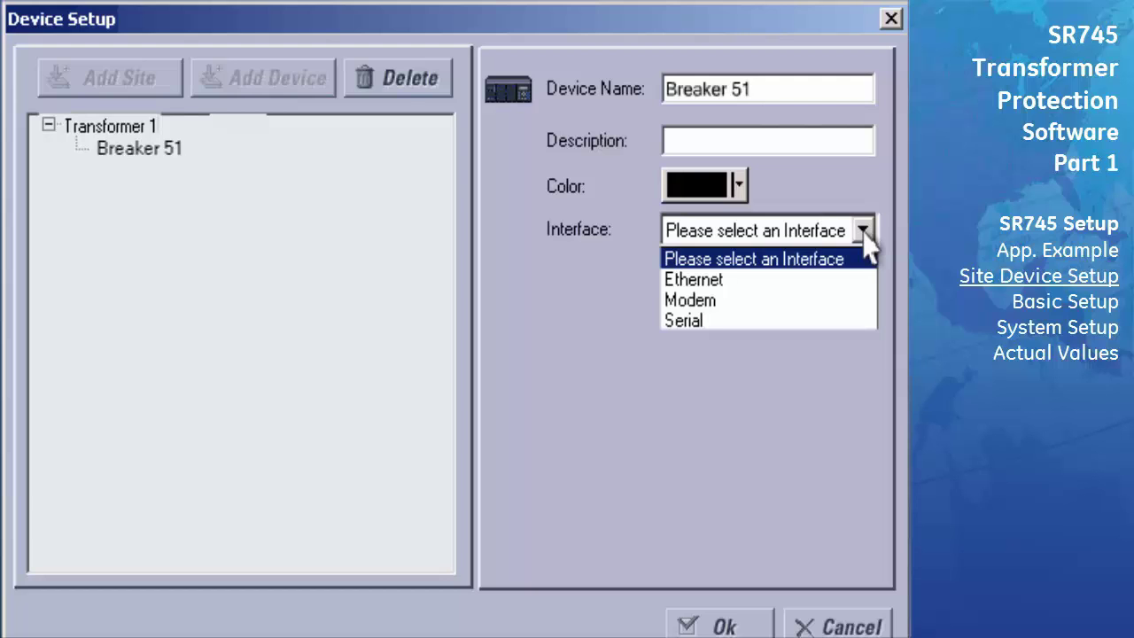
Give Breaker 51 a Serial interface, read its order code (version 2.4), and save the setup
click(723, 321)
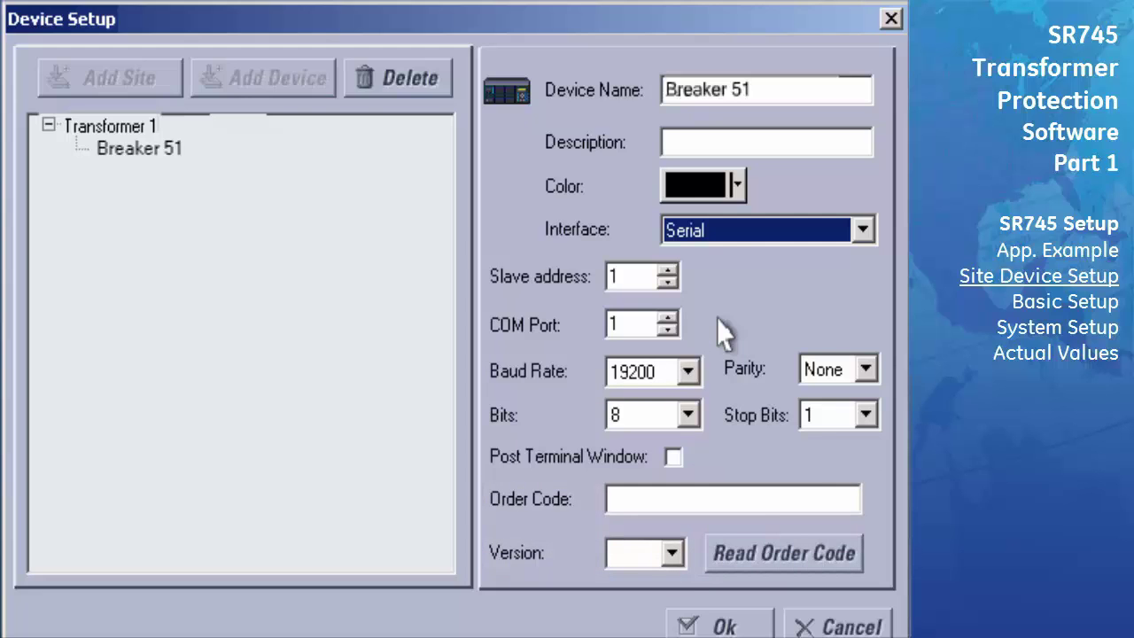
click(795, 563)
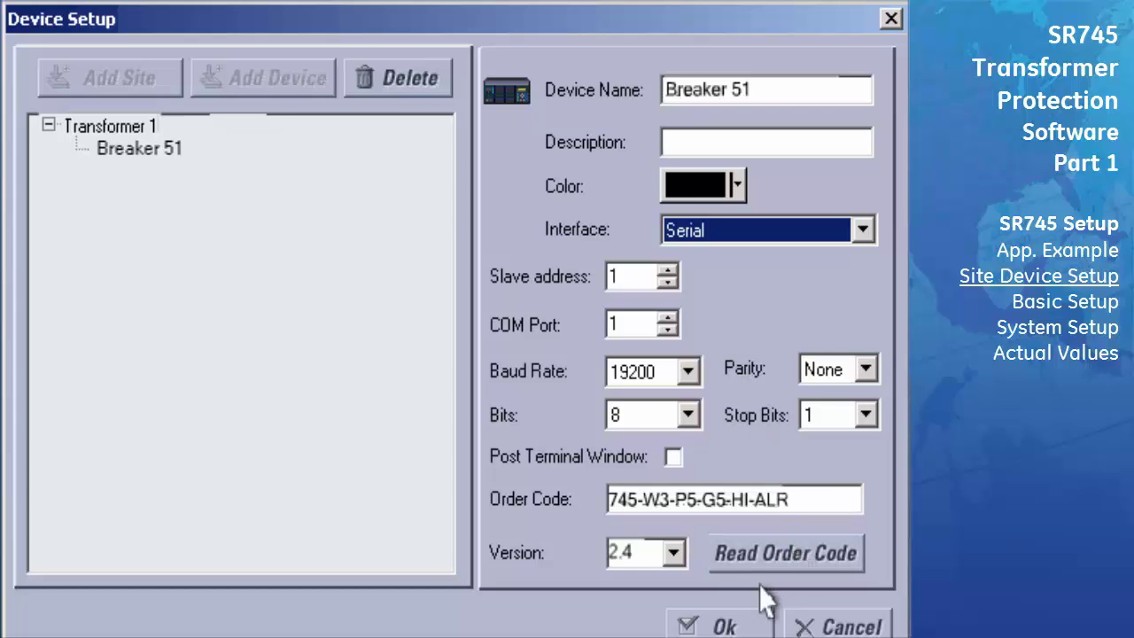
click(724, 625)
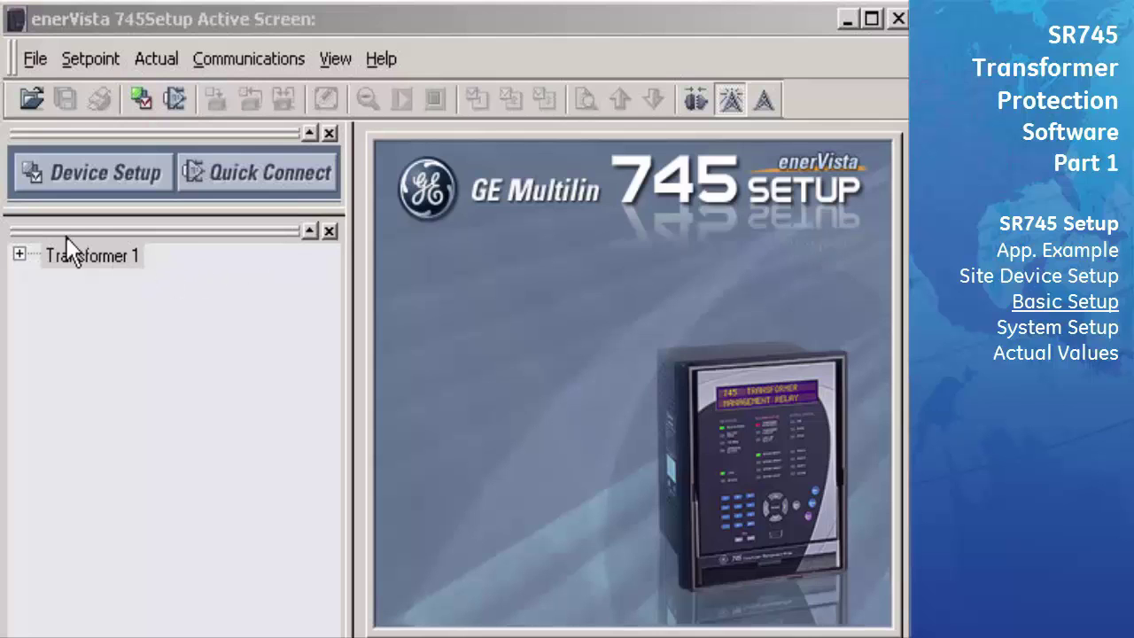
Expand Transformer 1 > Breaker 51 > Settings > 745 Setup in the site tree
click(19, 254)
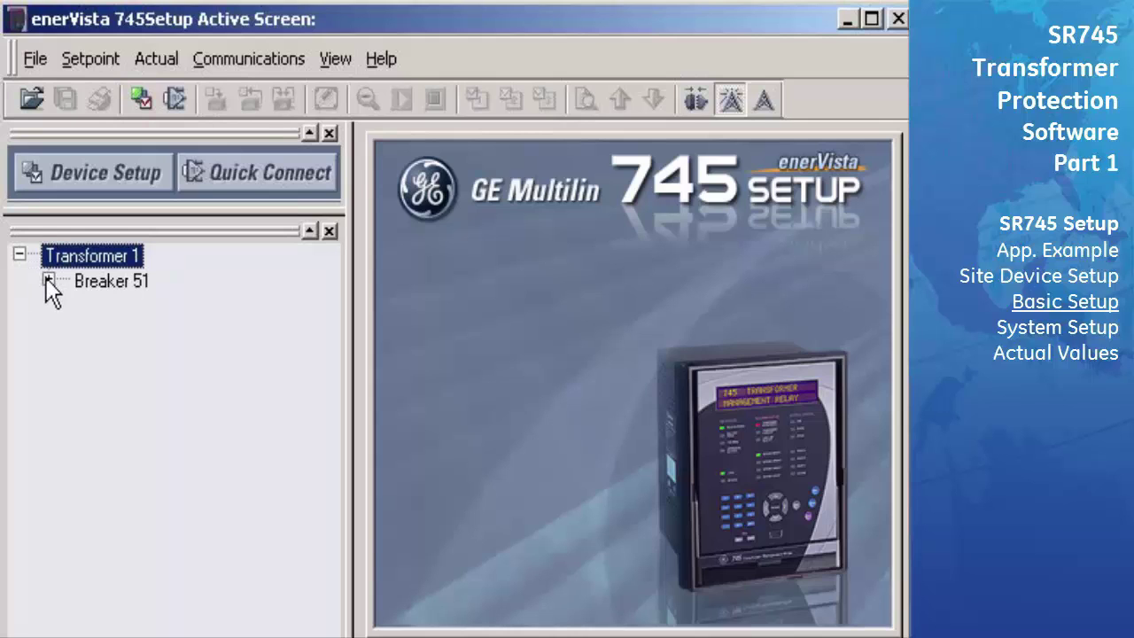
click(49, 280)
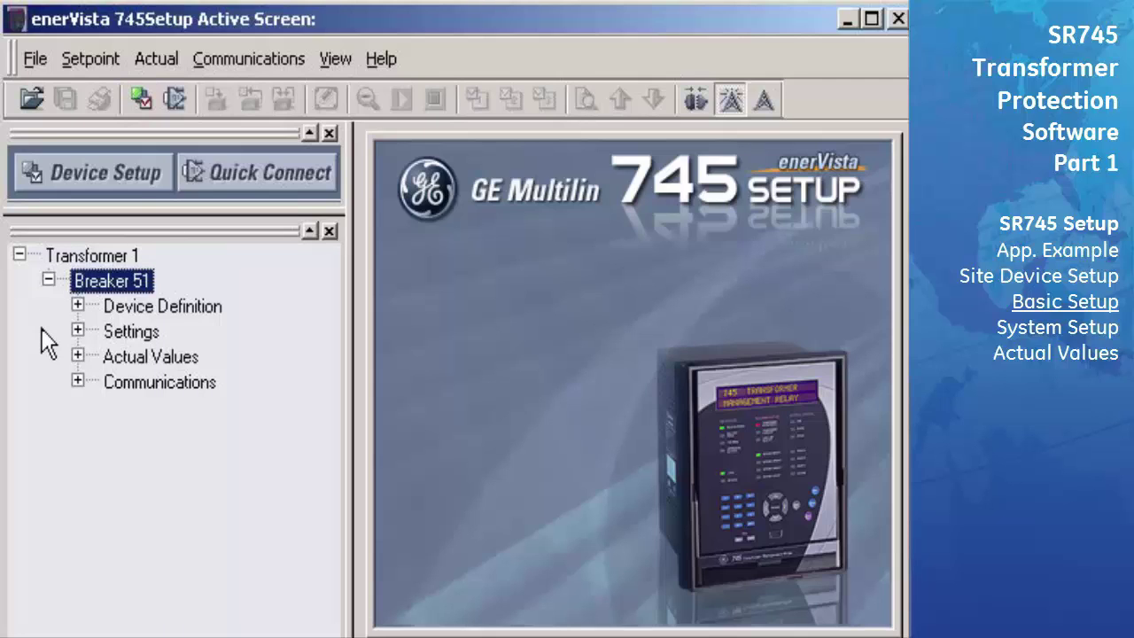
double_click(118, 331)
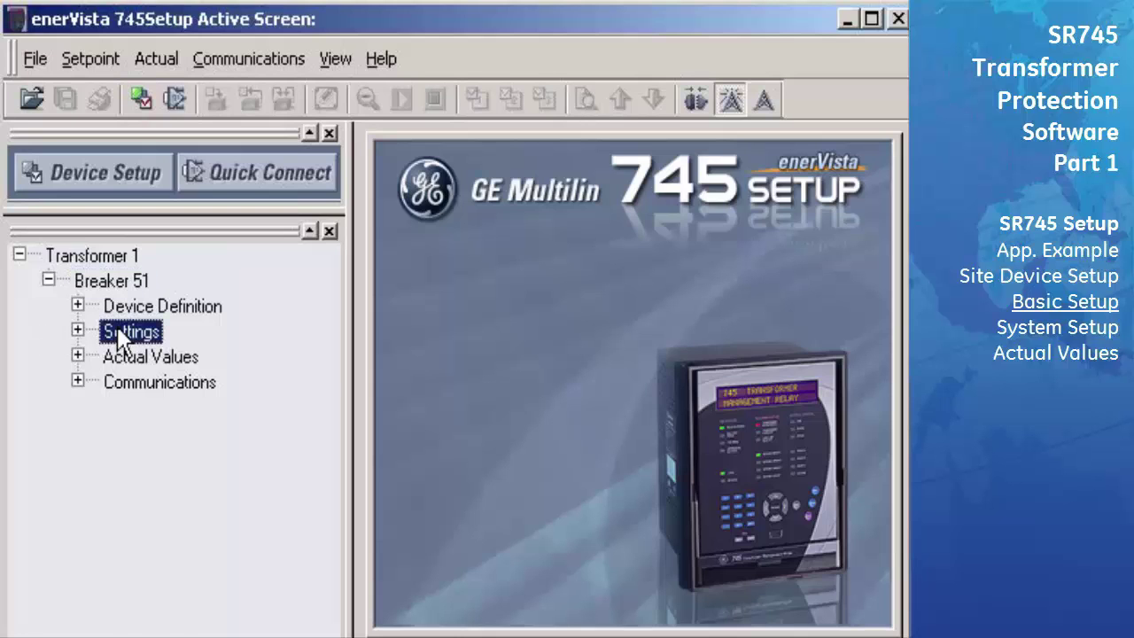
double_click(178, 356)
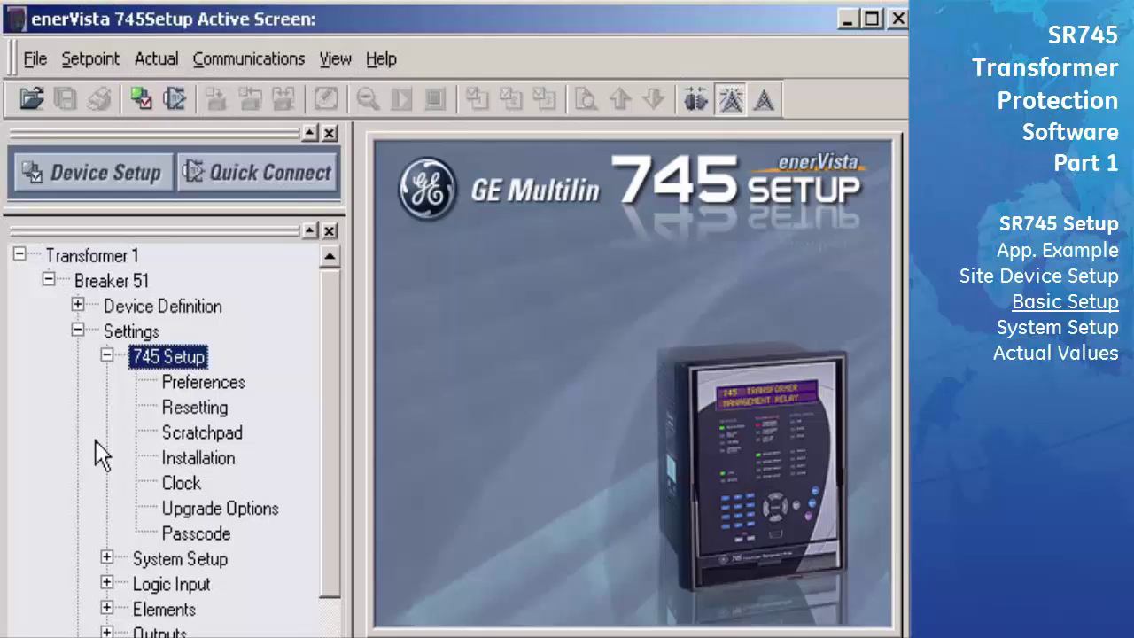
Review the Passcode page's write-access options, close it, and bring up the Setpoint menu
click(214, 531)
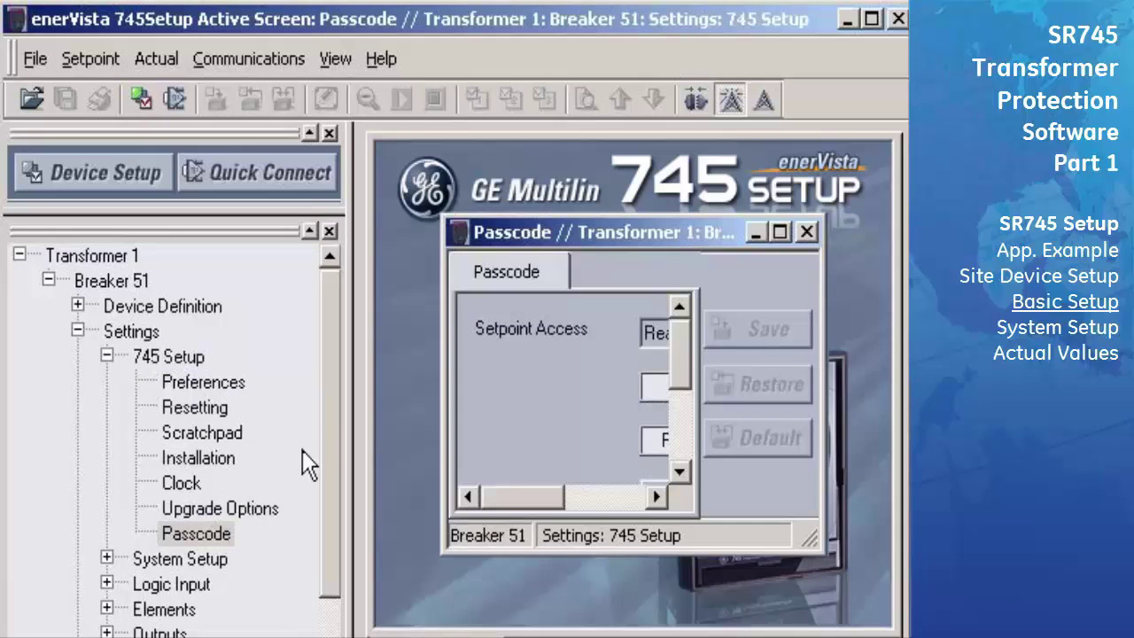
drag(516, 493, 574, 505)
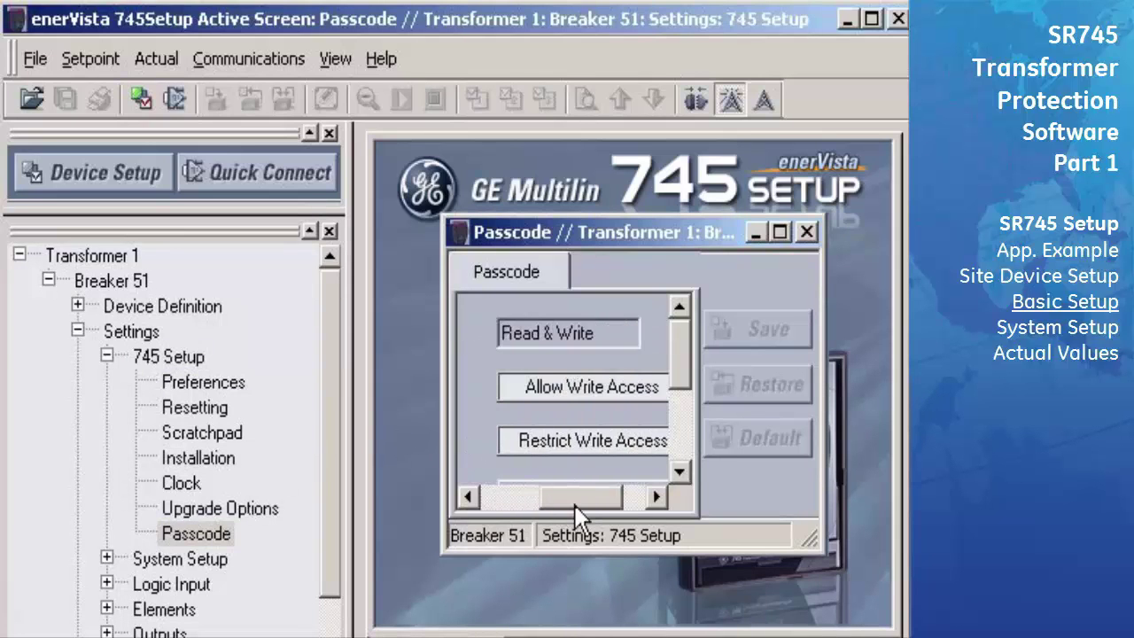
click(807, 232)
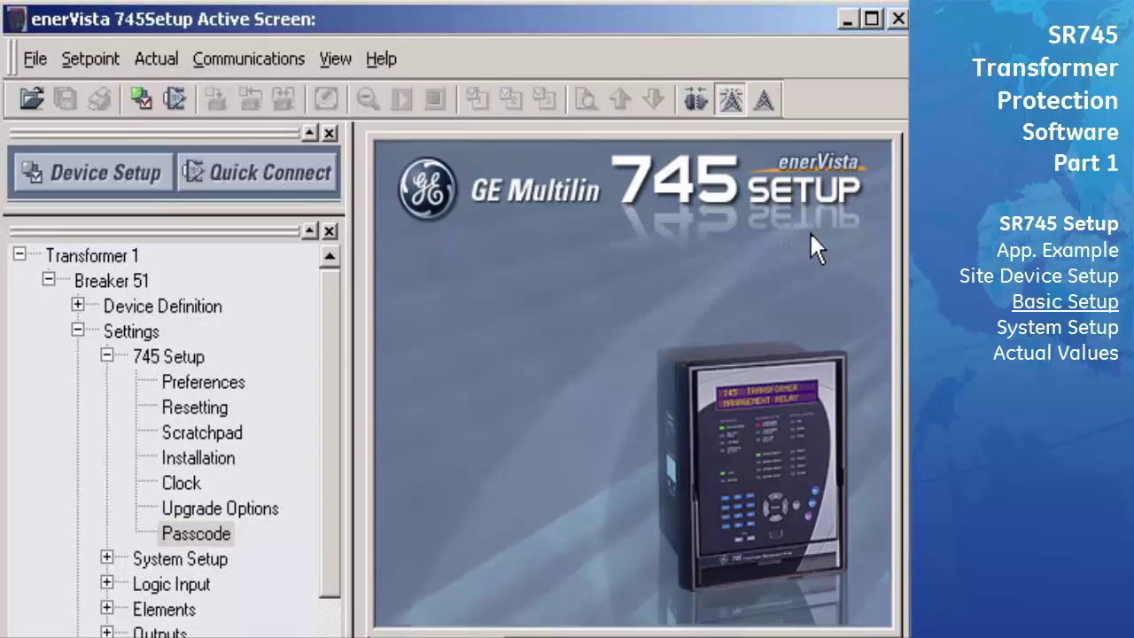
click(66, 60)
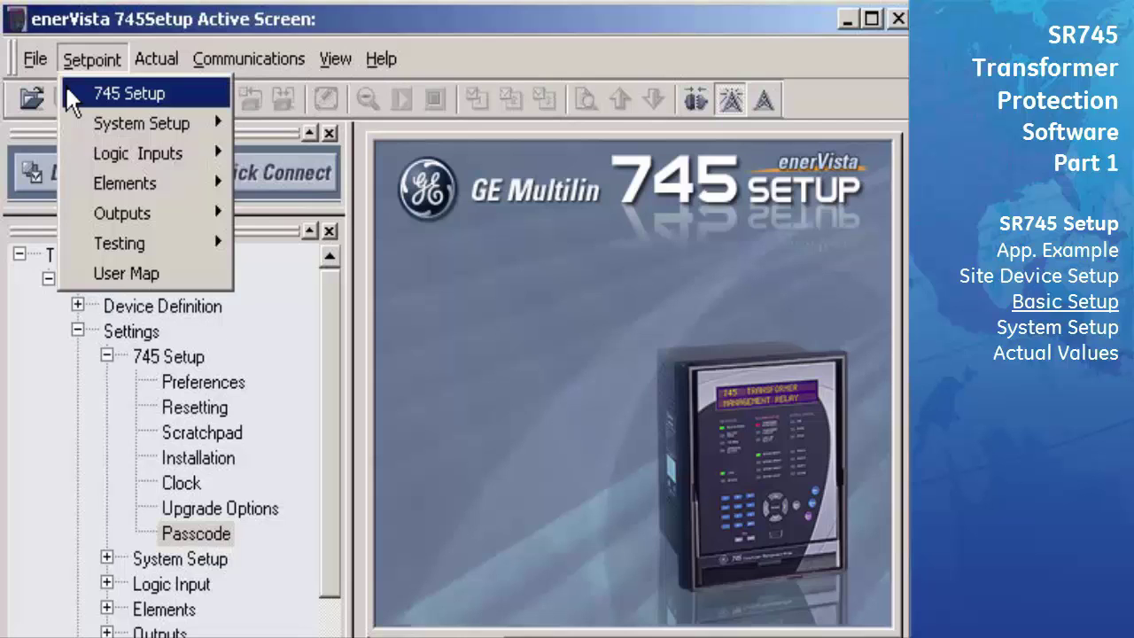
Open the 745 Setup settings on the Passcode page and bring Allow Write Access into view
click(67, 89)
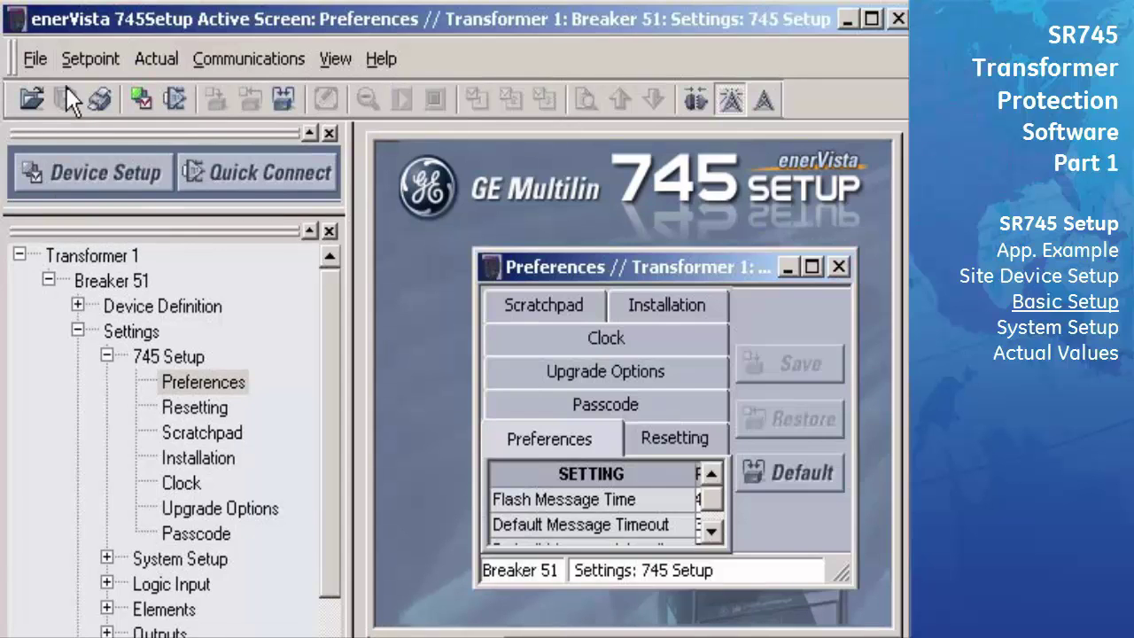
click(533, 403)
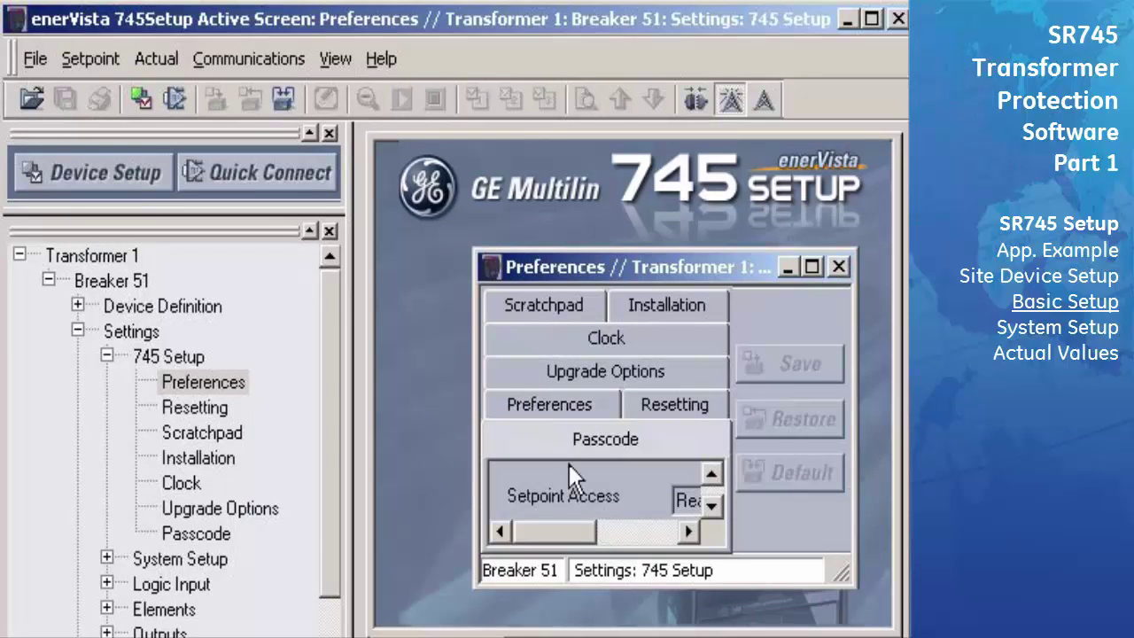
drag(592, 532, 666, 526)
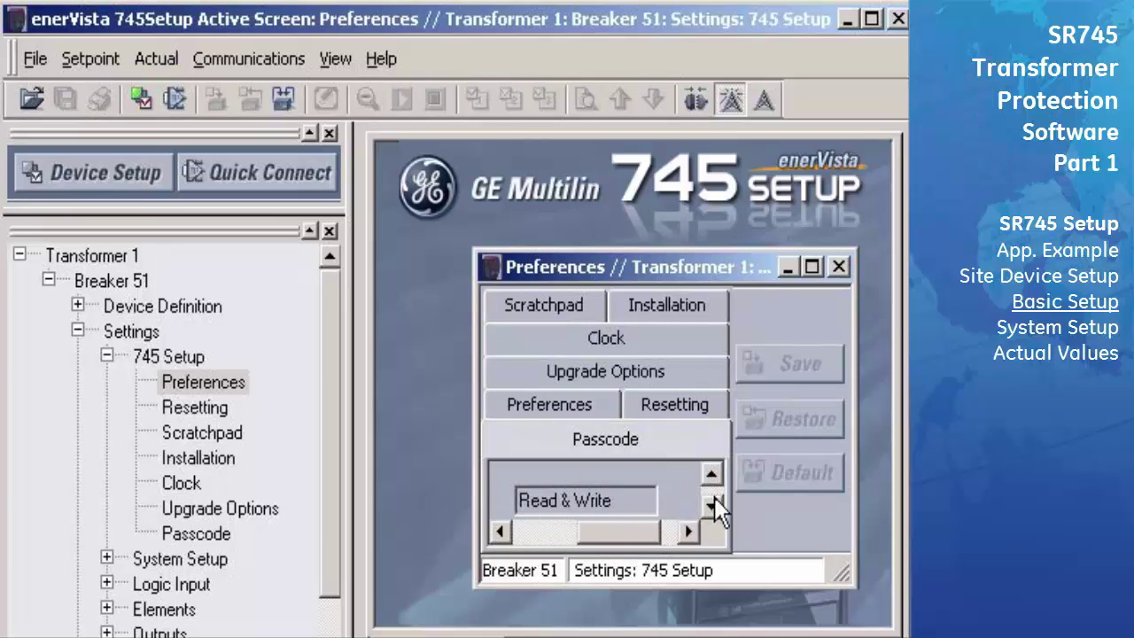
click(713, 503)
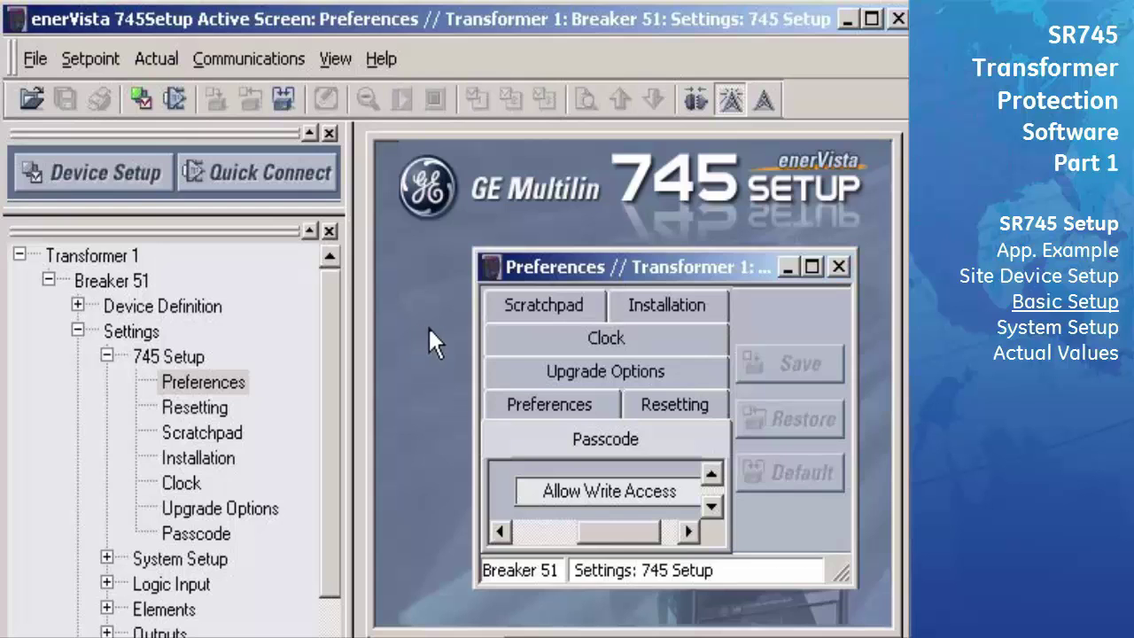
Hide the side panels, maximize the settings window to review it, then close it
drag(474, 338, 404, 335)
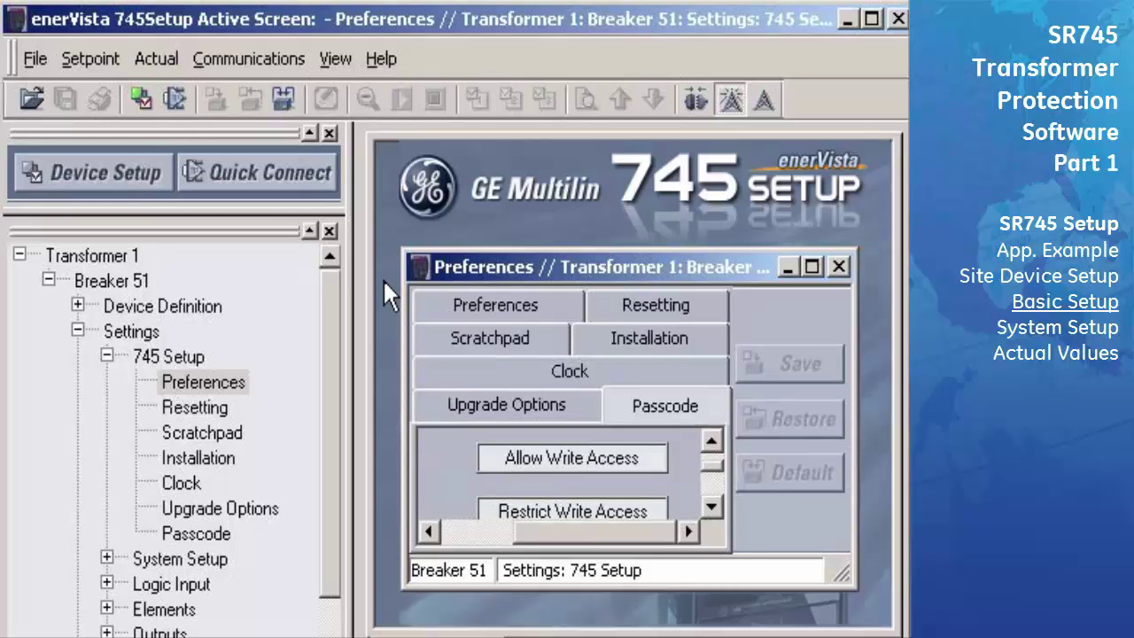
click(328, 134)
click(328, 134)
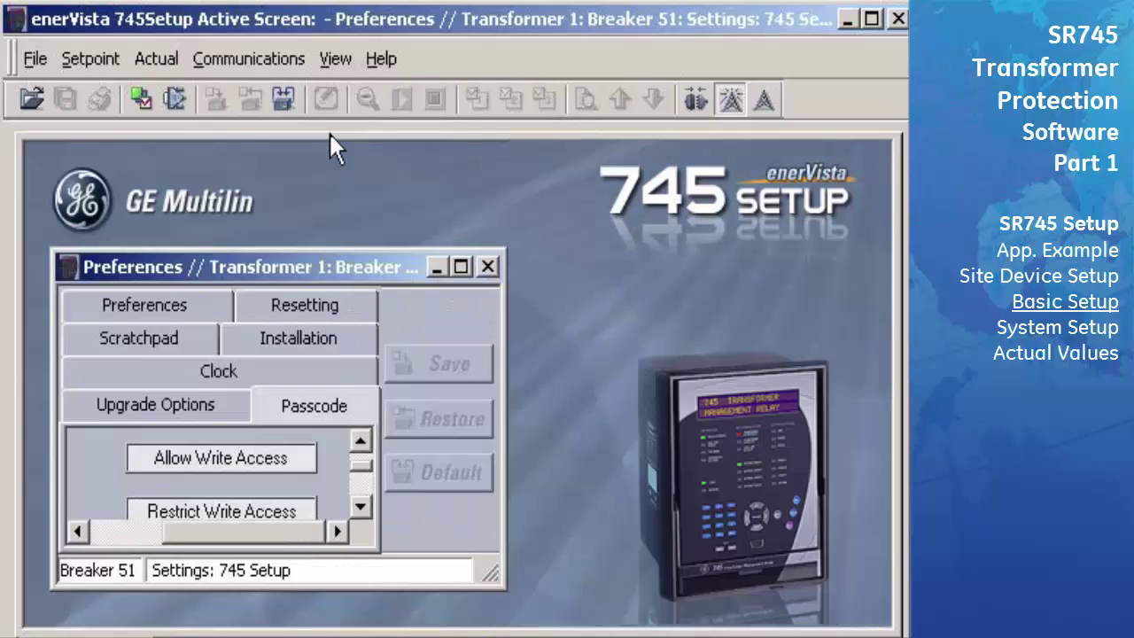
double_click(332, 260)
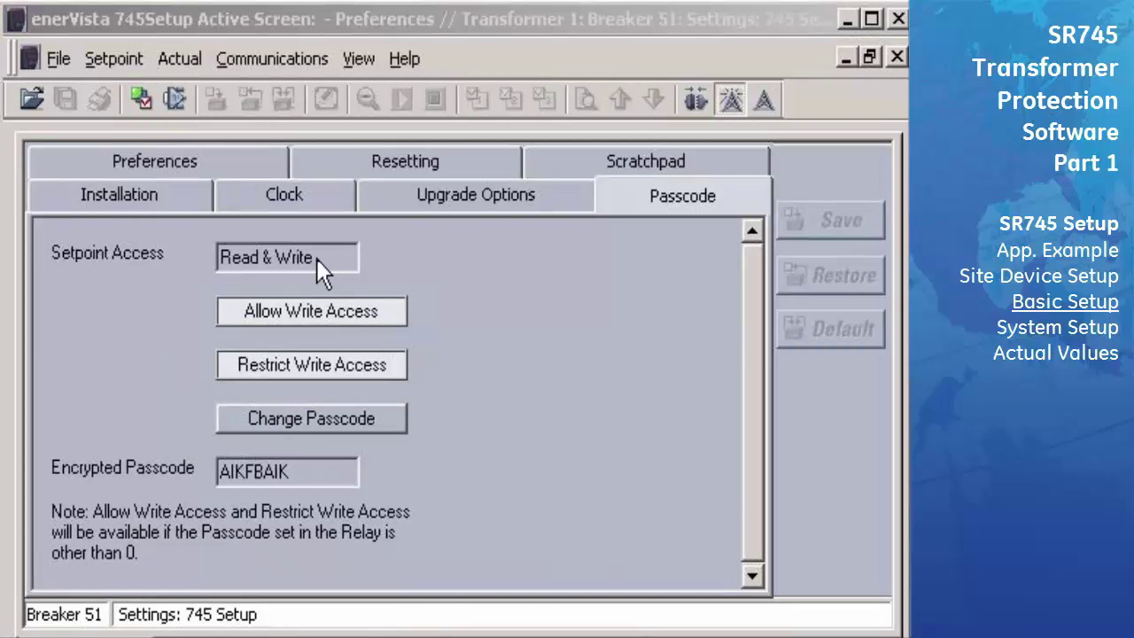
click(896, 58)
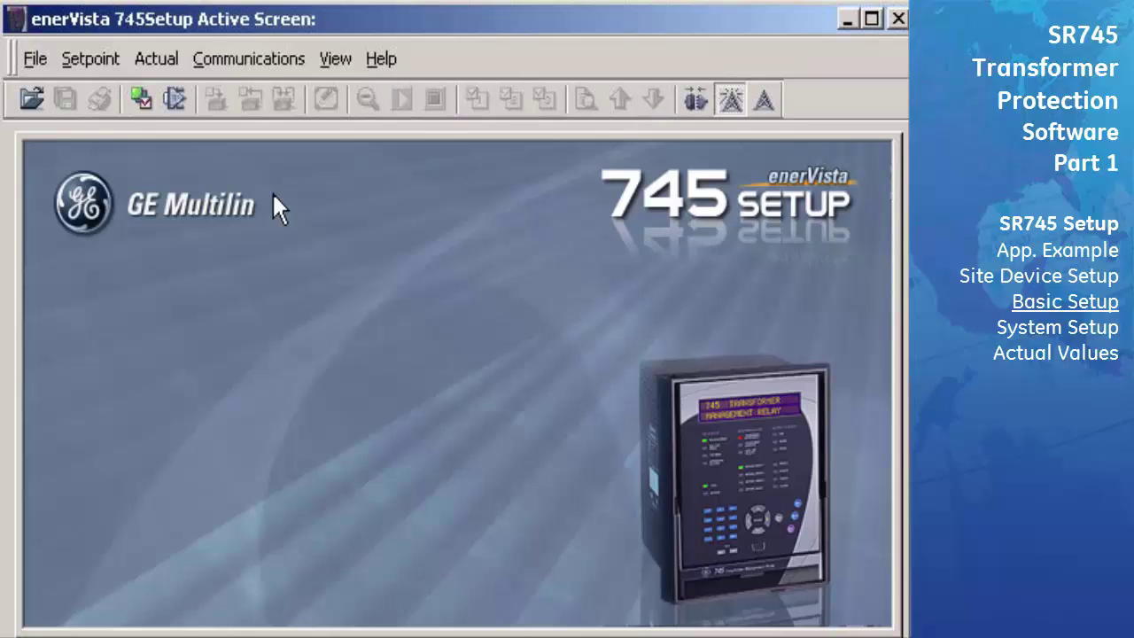
Reopen 745 Setup maximized on the Passcode page, showing Read & Write setpoint access
click(91, 59)
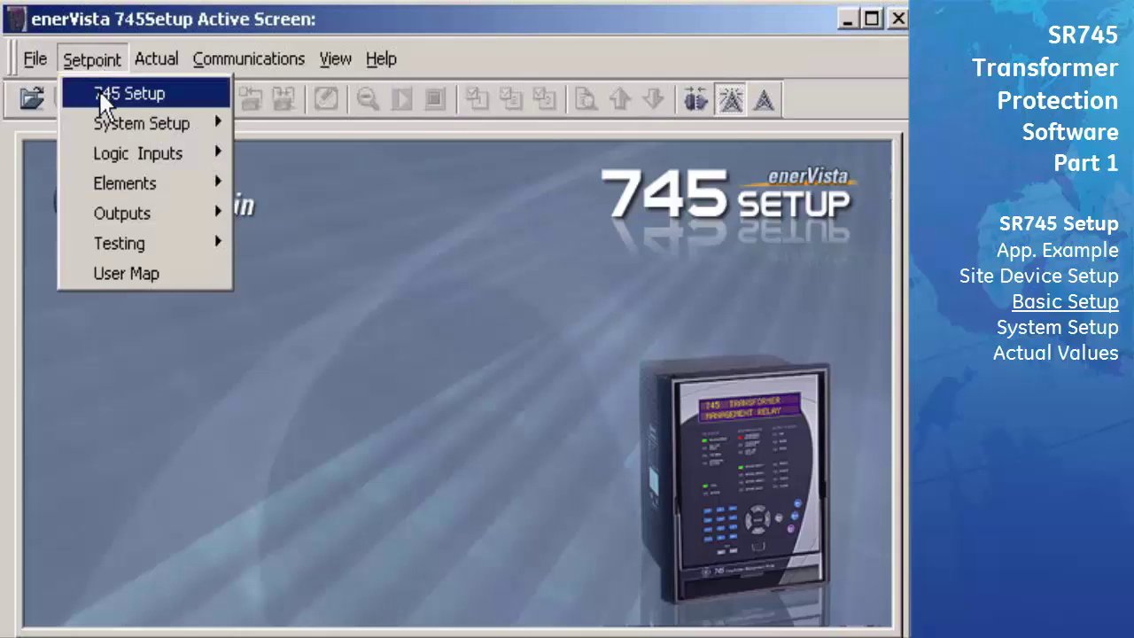
click(99, 91)
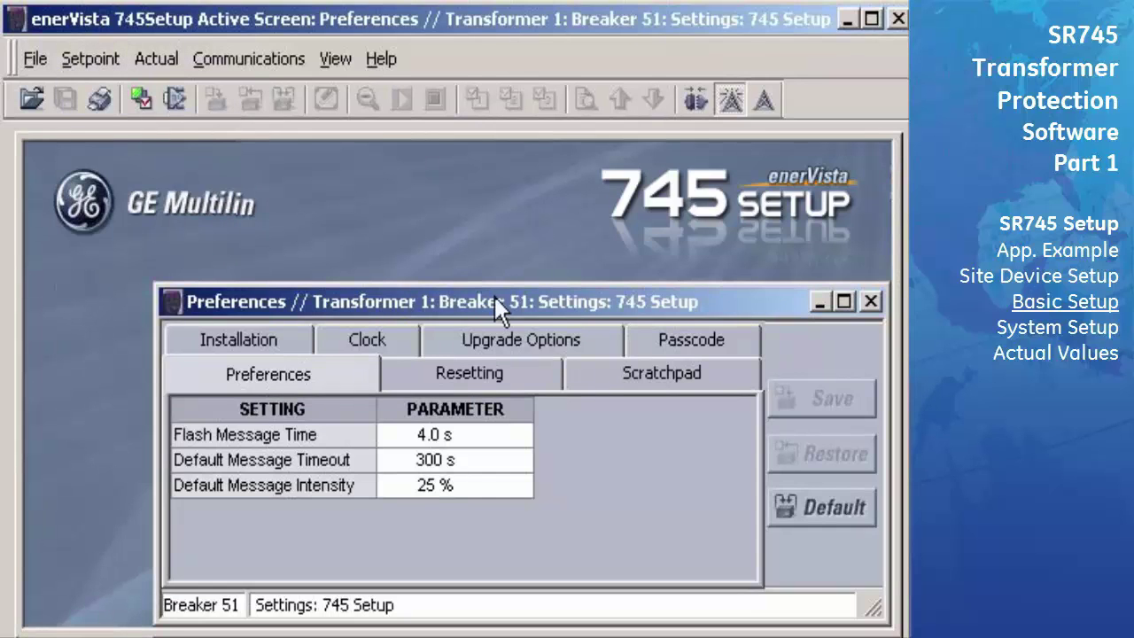
click(685, 345)
double_click(670, 300)
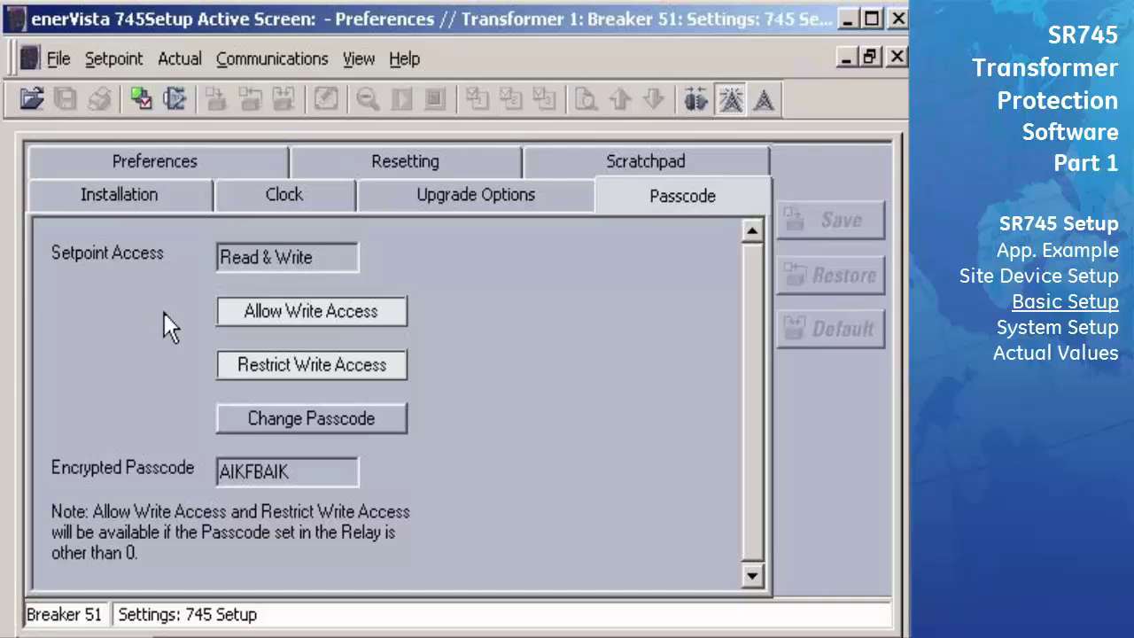
Set a new relay passcode and verify it
click(248, 416)
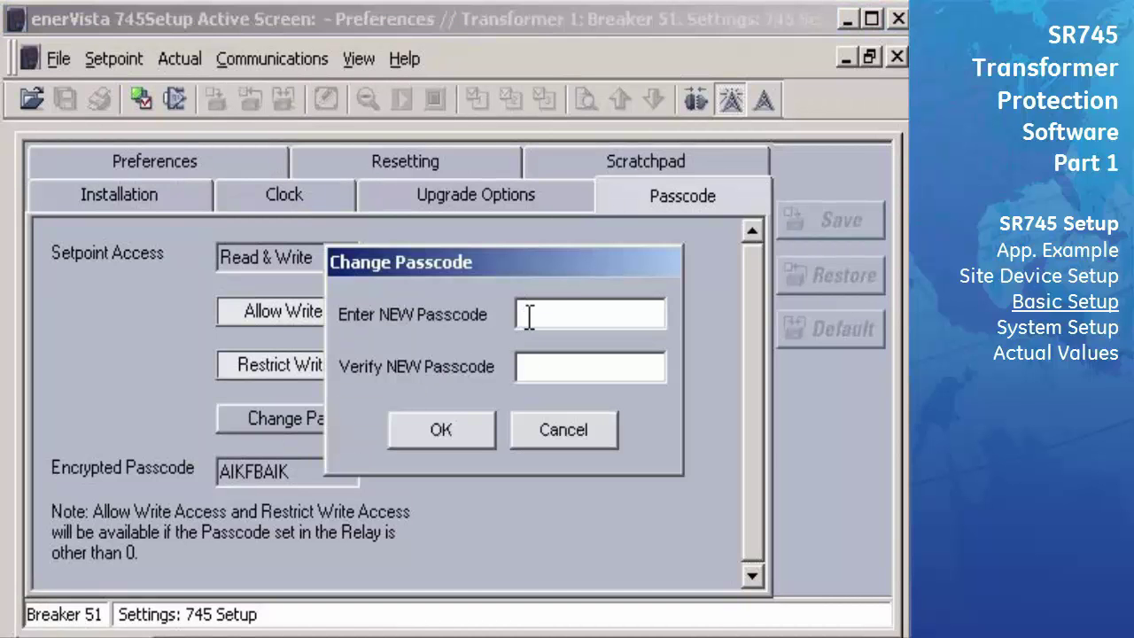
text(1234)
click(524, 366)
text(1234)
click(432, 428)
Restrict setpoint access to read only, then regain write access by entering the passcode
click(386, 369)
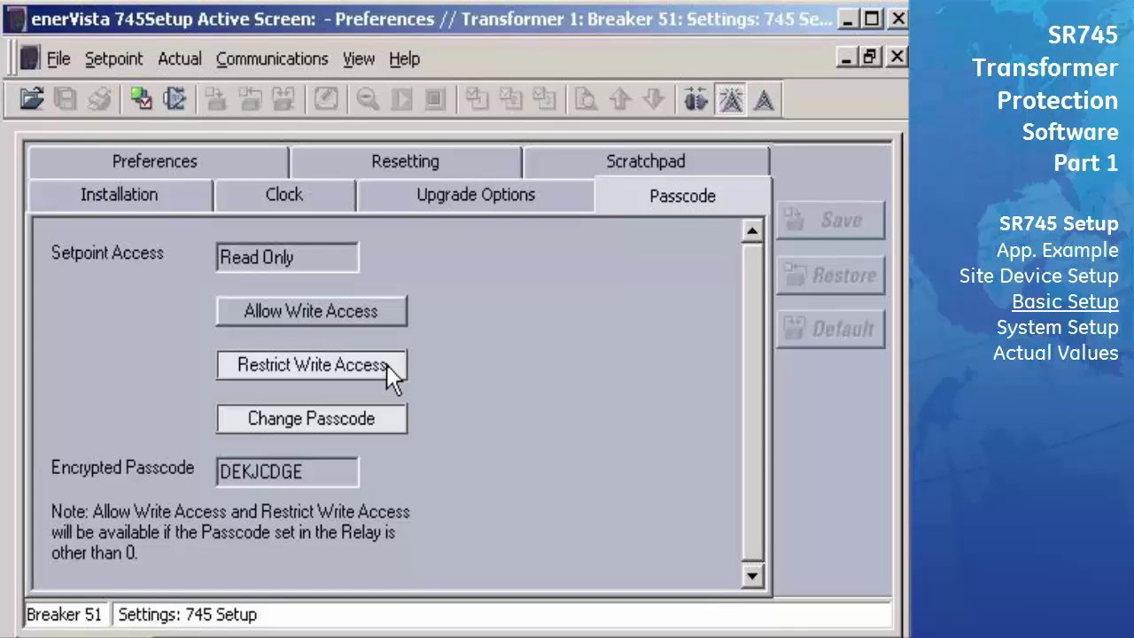
click(392, 312)
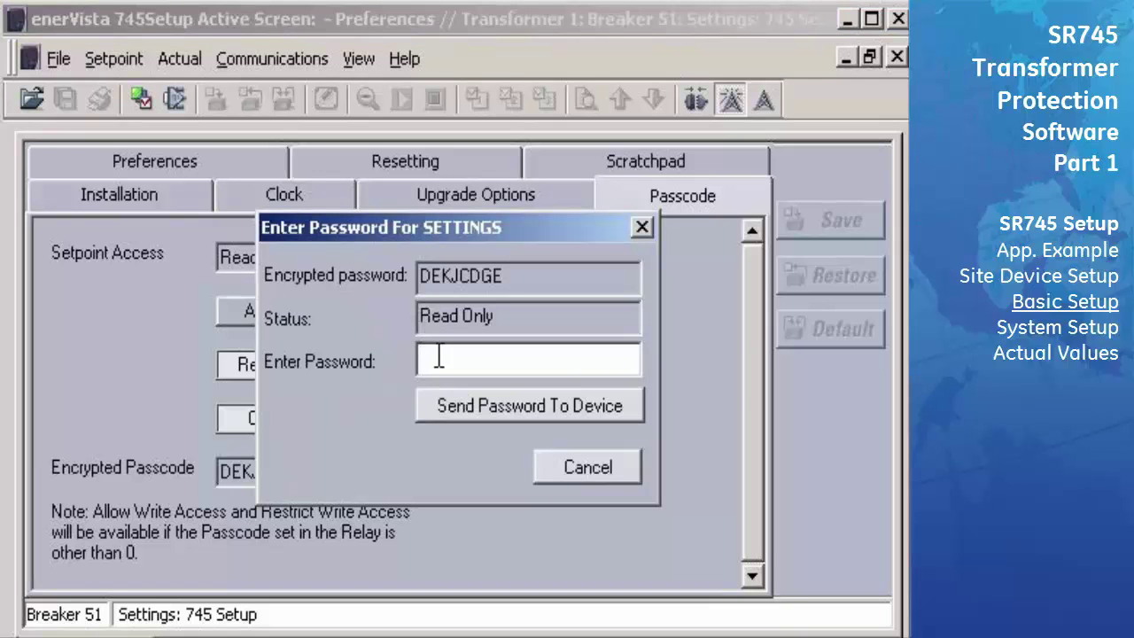
text(****)
click(443, 410)
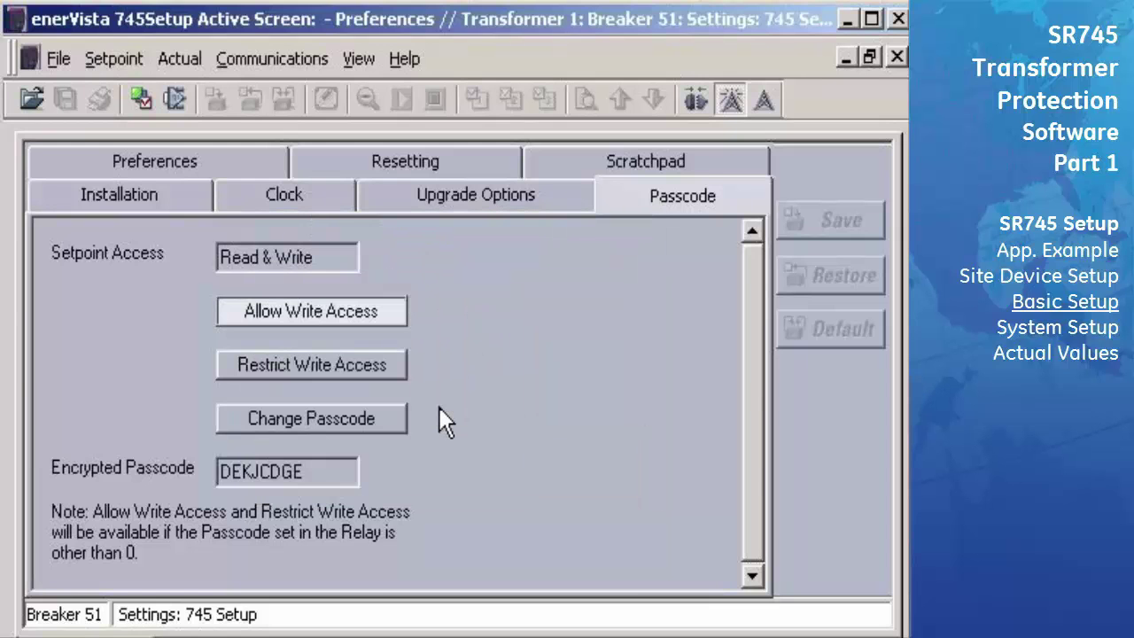
Change the passcode again, entering and verifying the new value
click(362, 417)
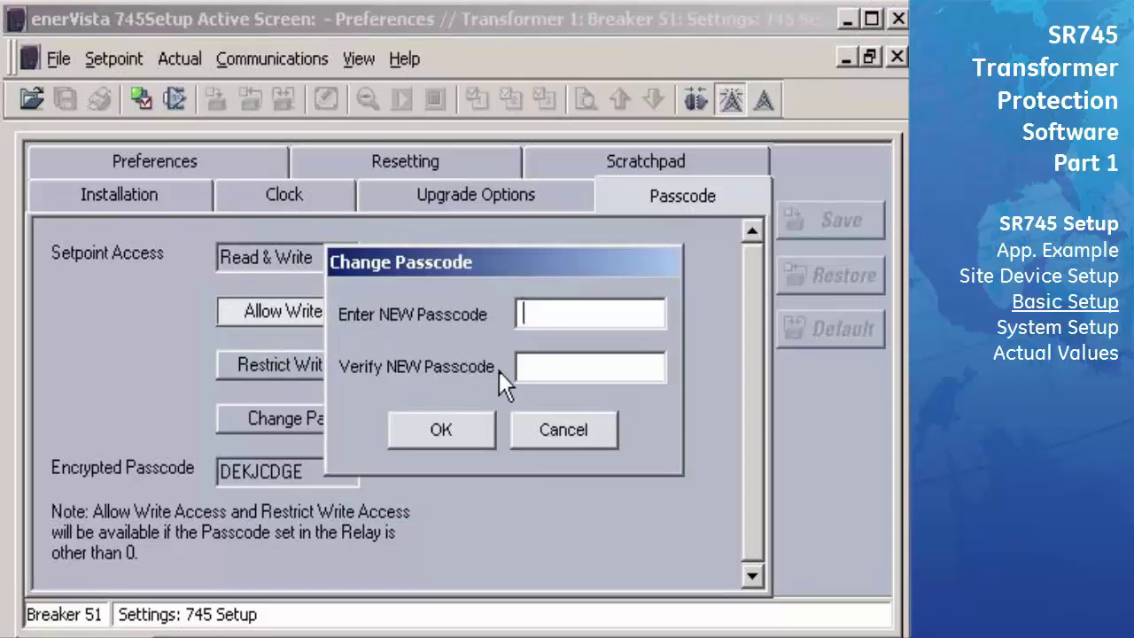
text(*)
key(Tab)
text(*)
click(476, 434)
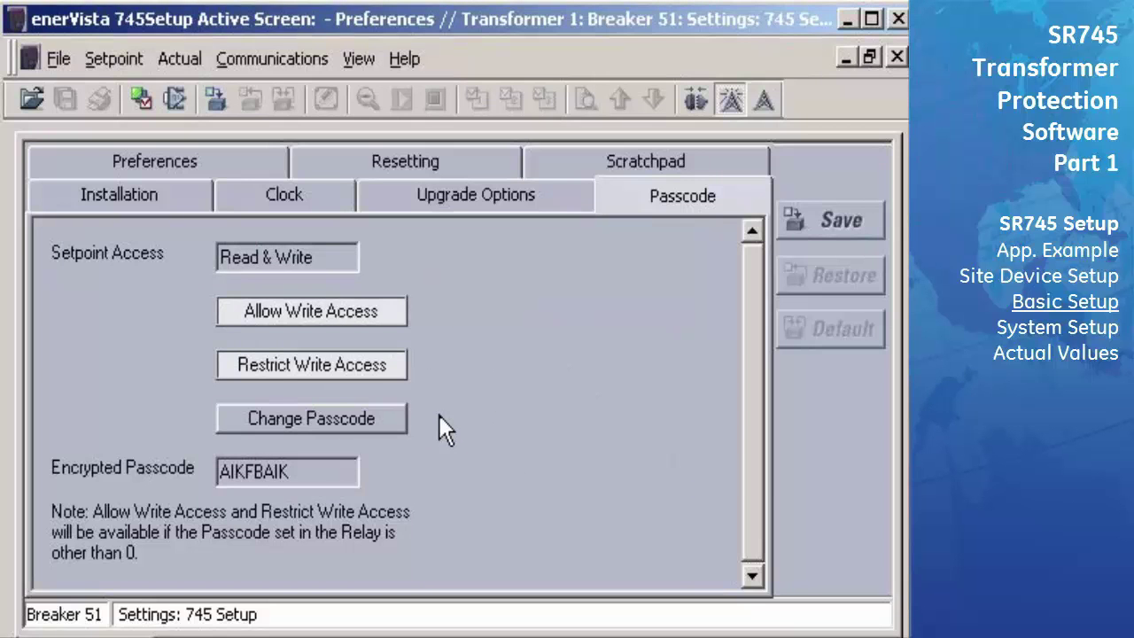
Show Breaker 51's Clock page and keep the IRIG-B signal type at None
click(328, 206)
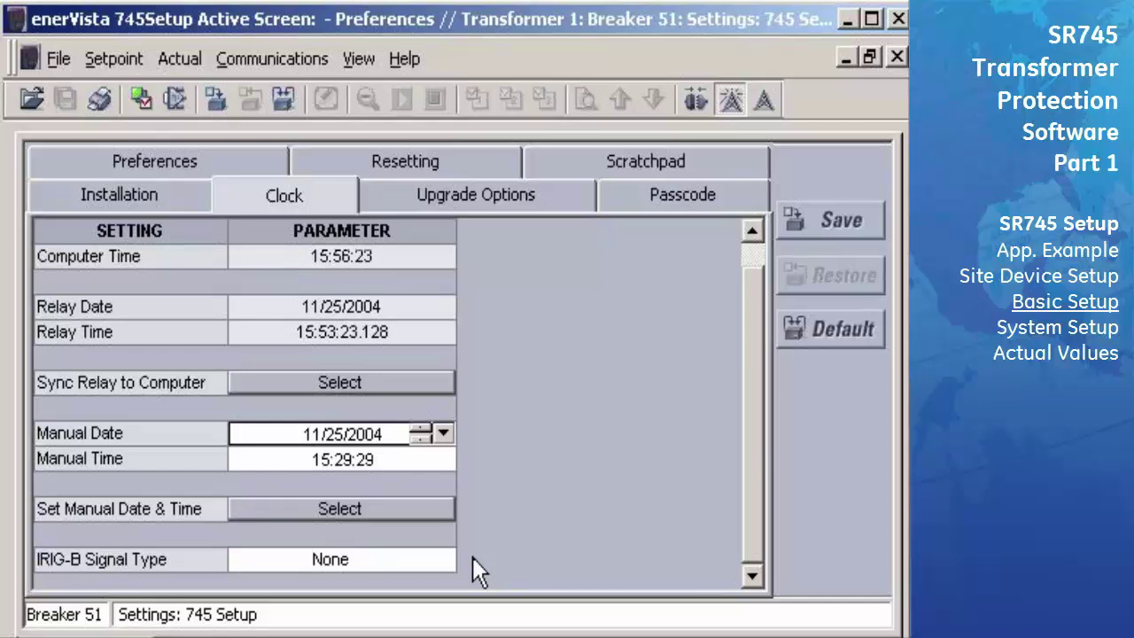
click(452, 560)
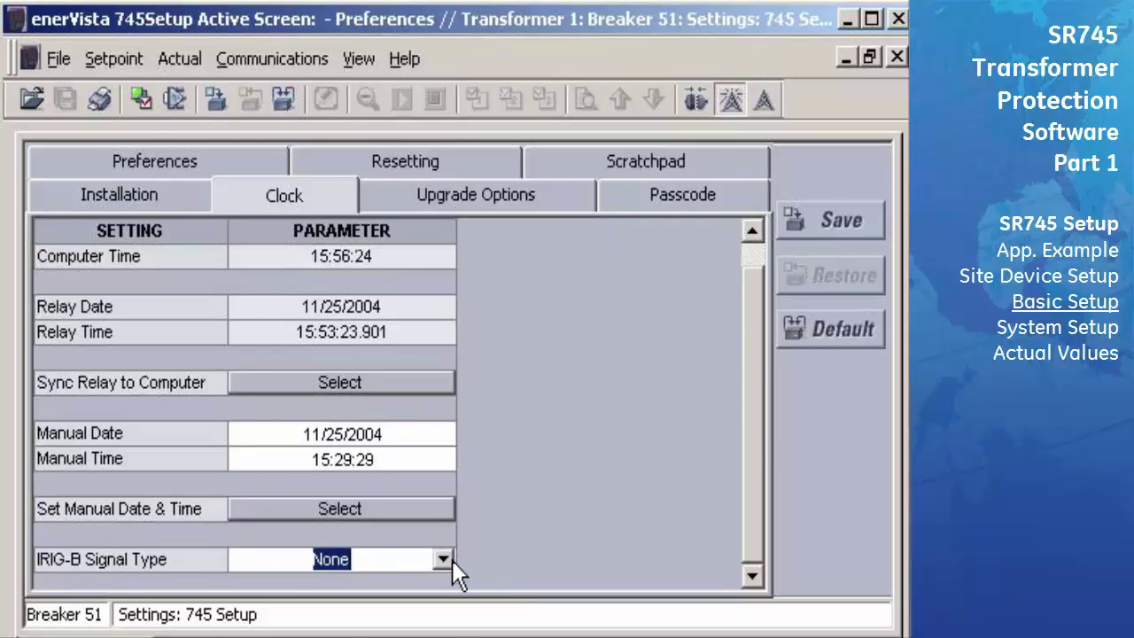
click(443, 560)
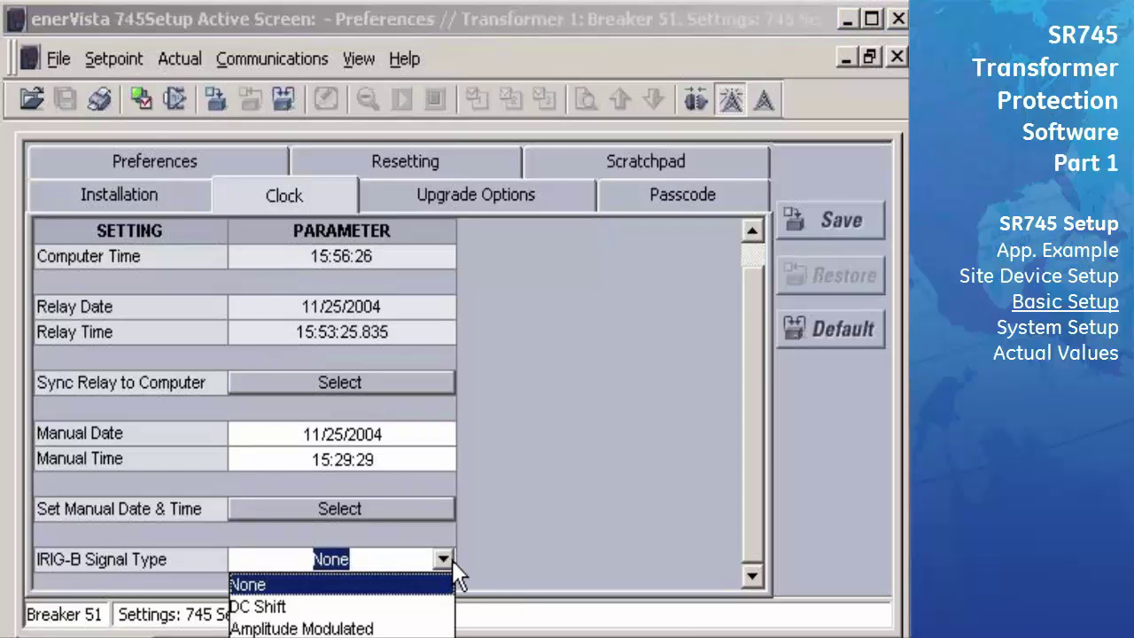
click(483, 559)
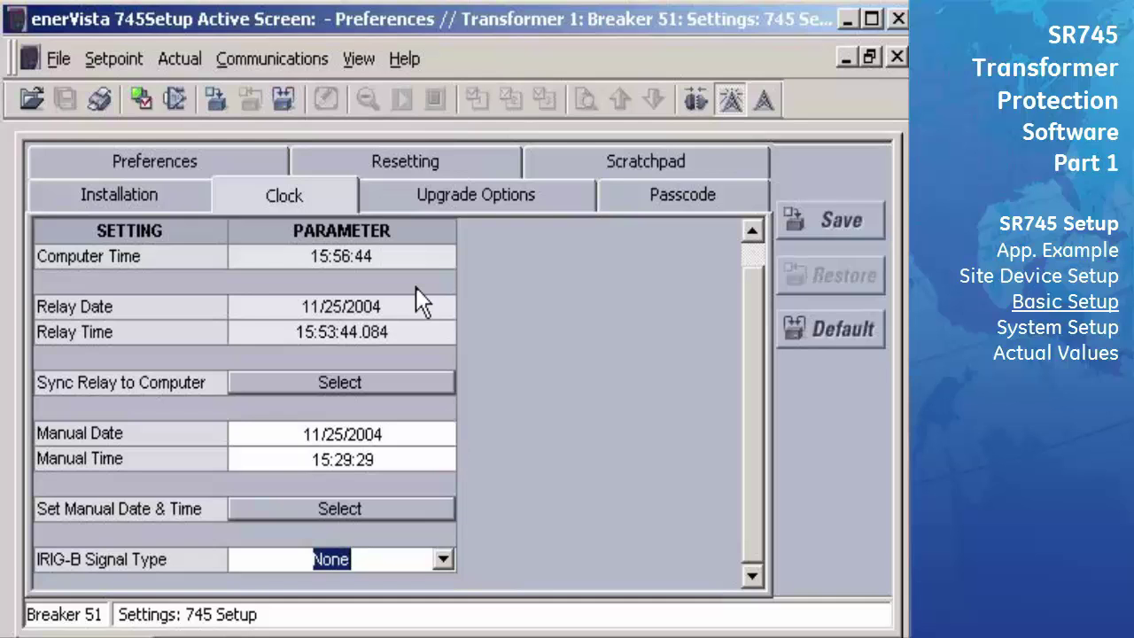
Set SR745 Setpoints to Programmed on the Installation page, save it, and view the Resetting page
click(197, 200)
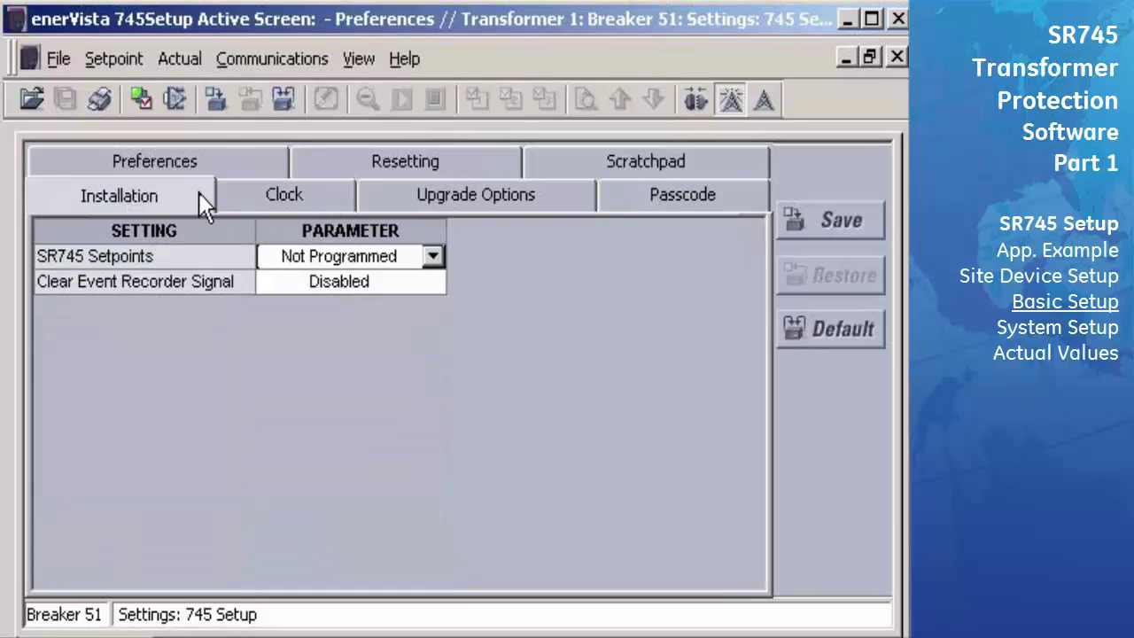
click(434, 257)
click(397, 306)
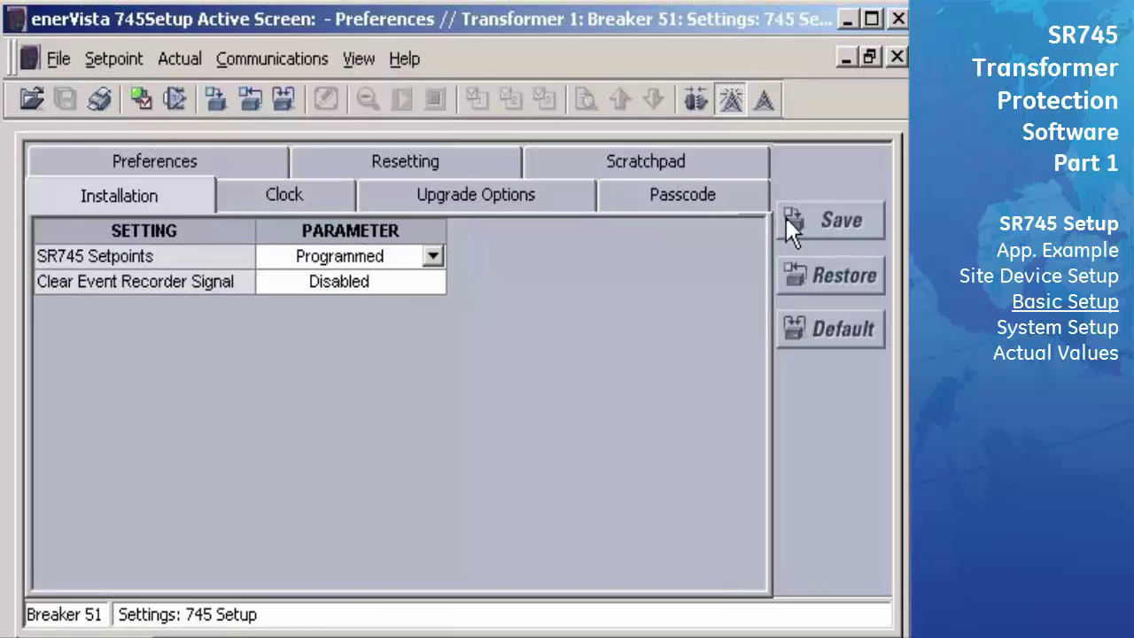
click(808, 221)
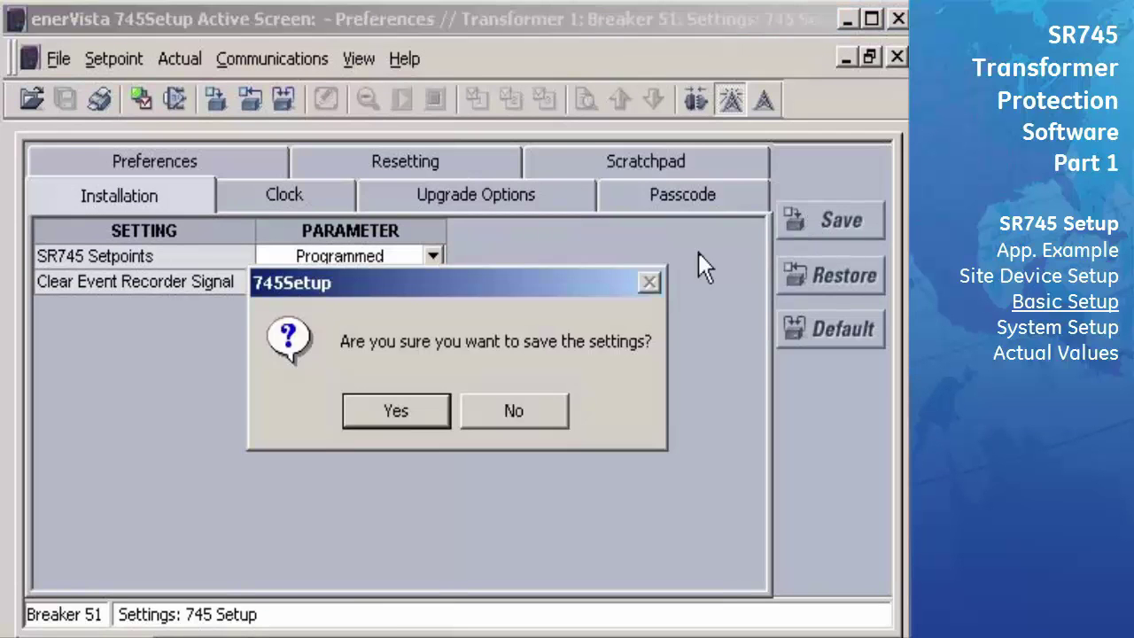
click(433, 407)
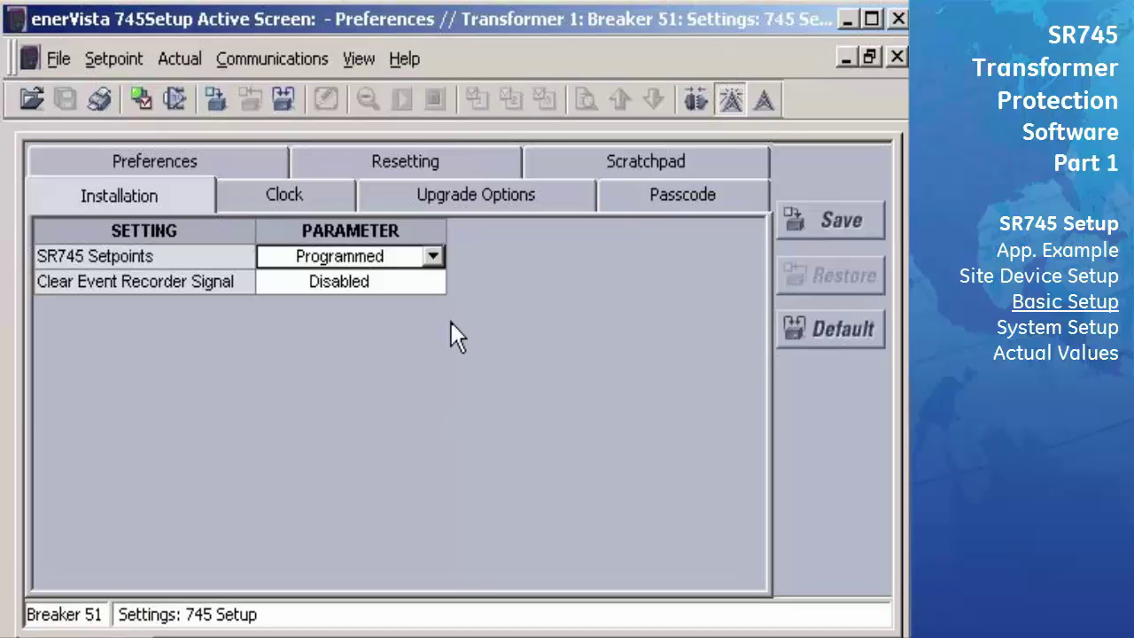
click(472, 163)
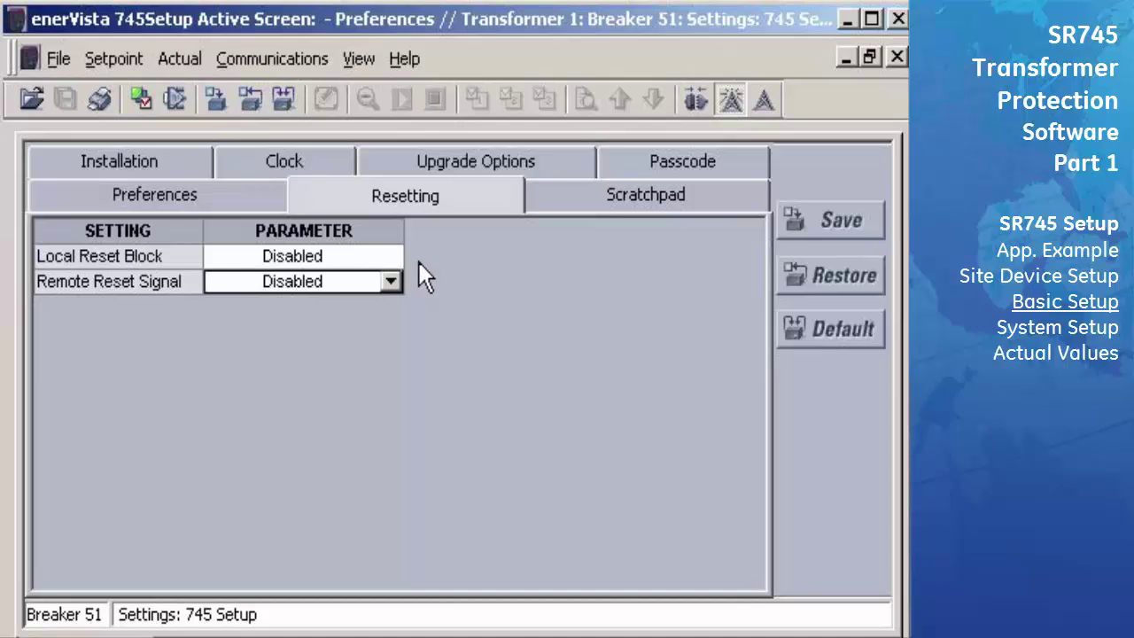
Choose Logic Input 3 as the Remote Reset Signal
click(391, 281)
click(323, 376)
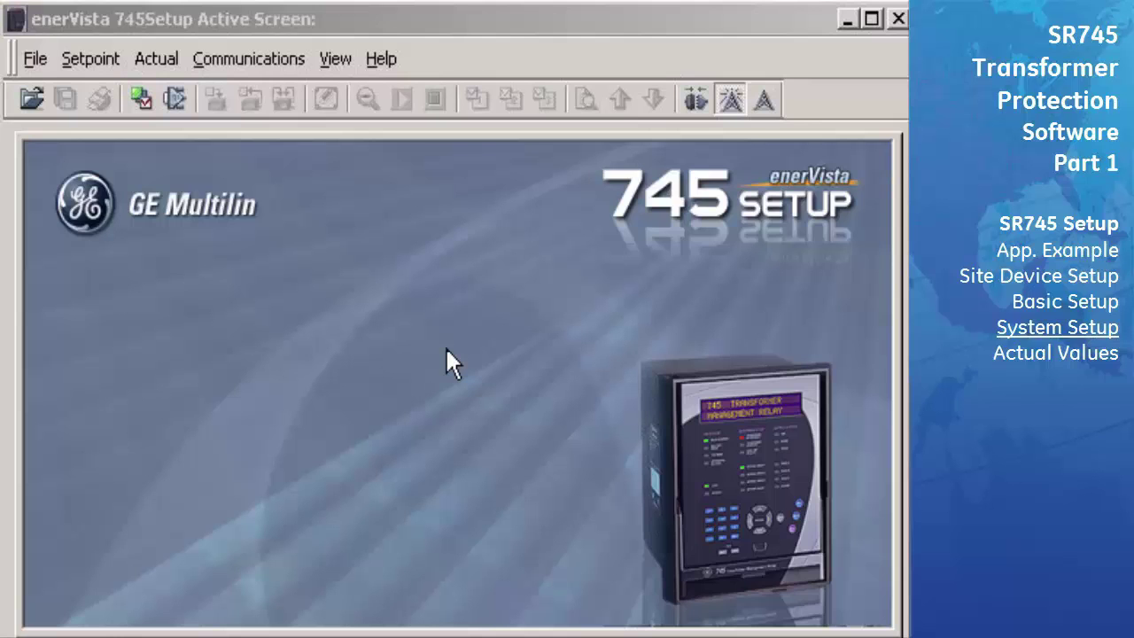
Open the Transformer page under Setpoint > System Setup and maximize its window
click(89, 60)
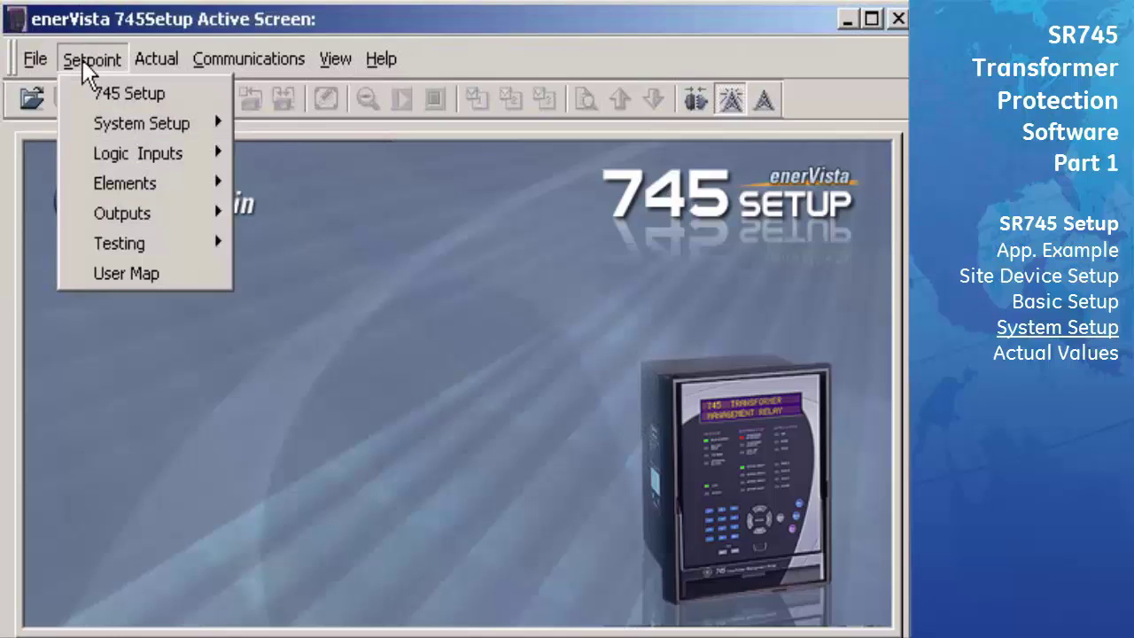
mouse_move(96, 124)
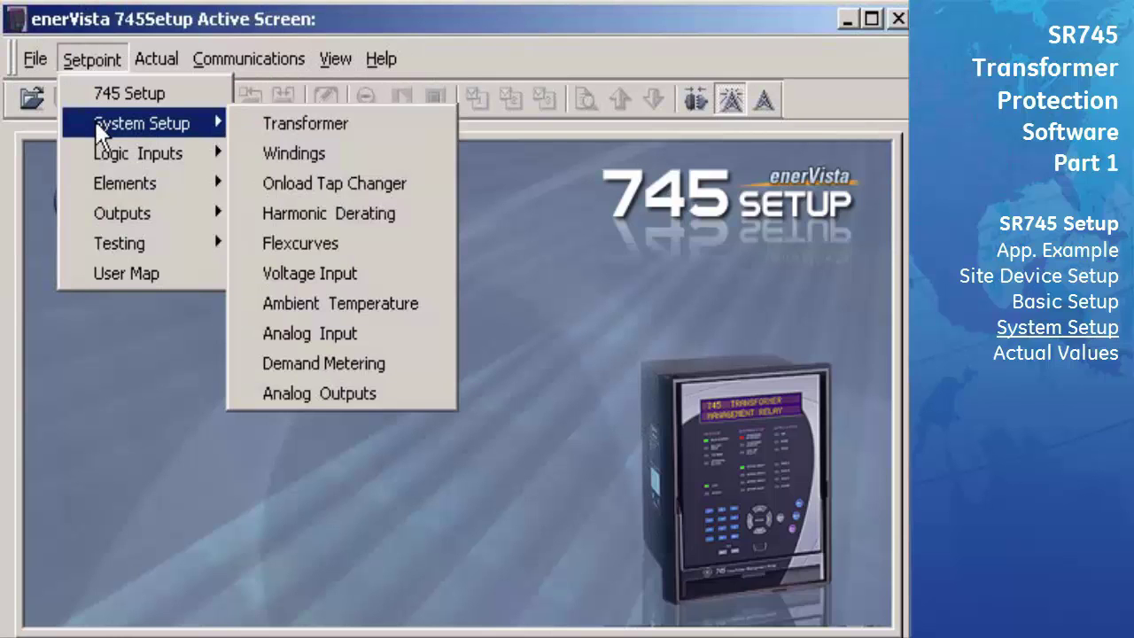
click(252, 123)
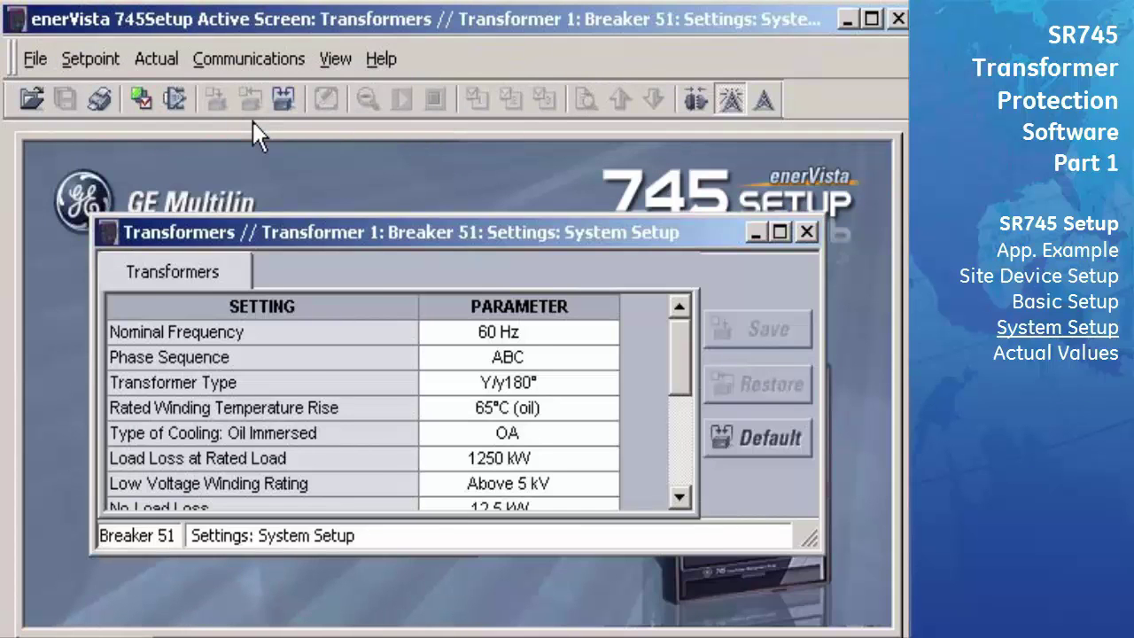
double_click(252, 232)
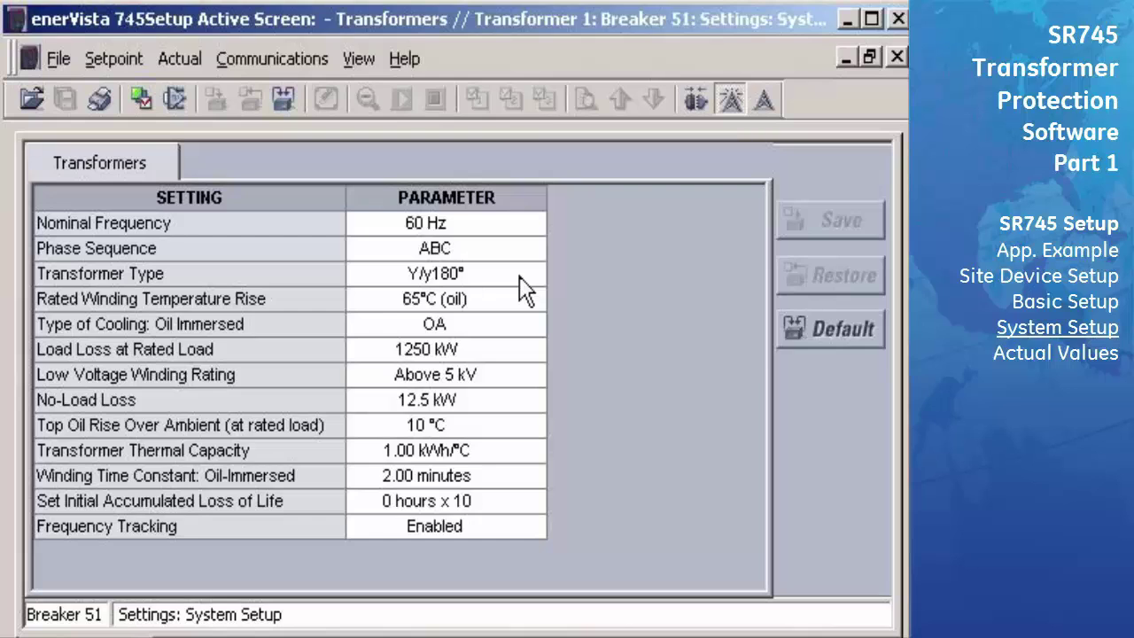
Change the transformer type from Y/y180° to Y/d30°
click(519, 275)
click(531, 274)
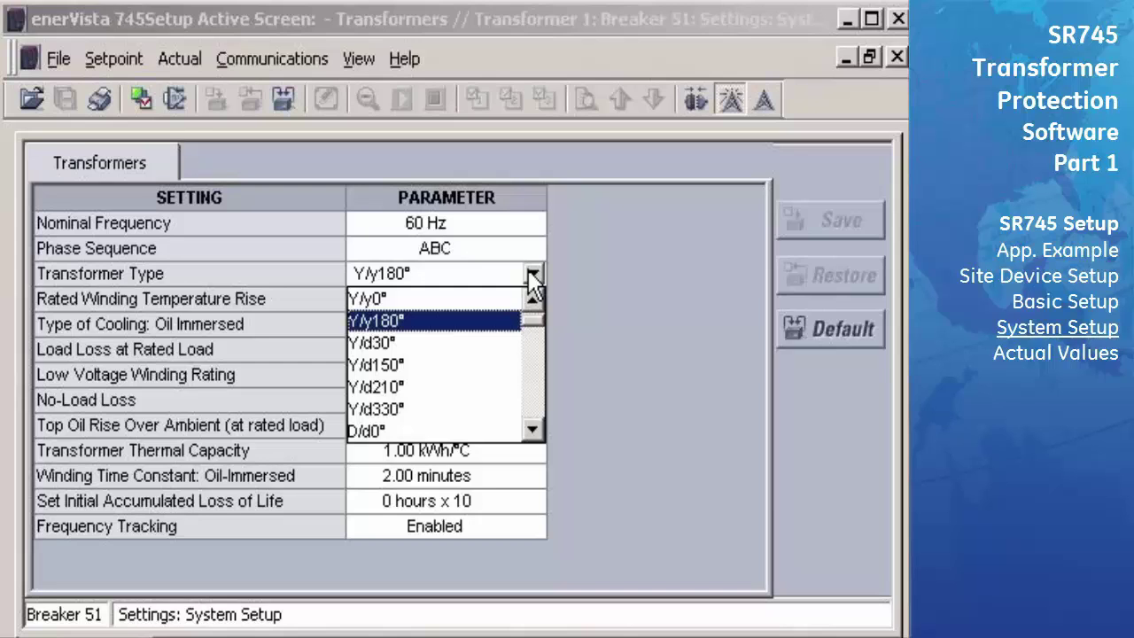
click(434, 344)
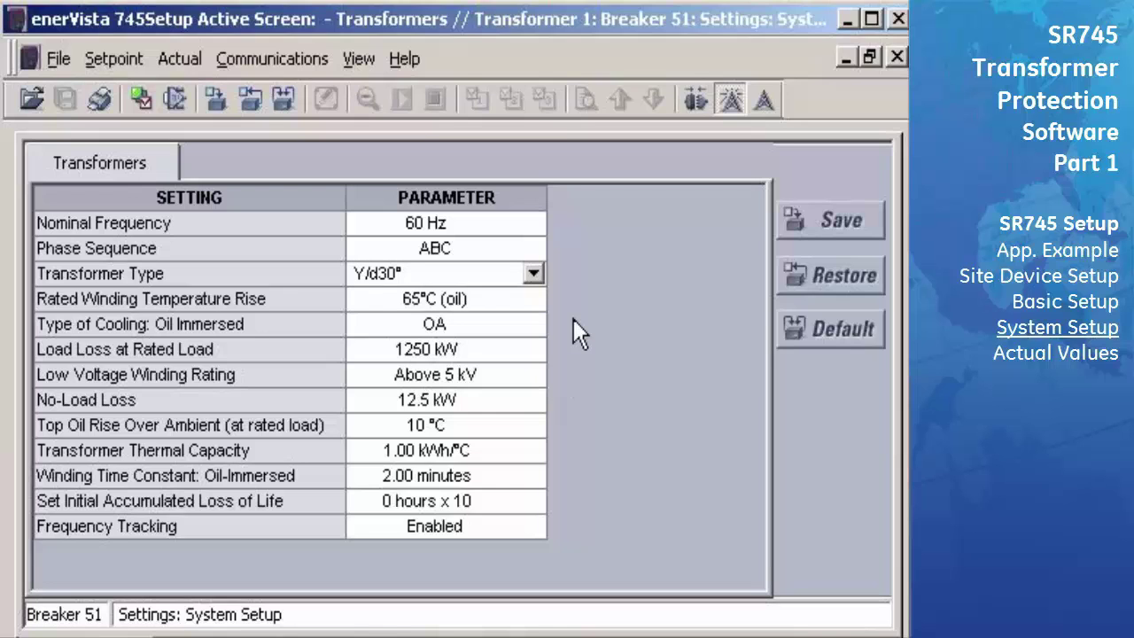
Save and verify the transformer settings, then close the Transformers window
click(835, 229)
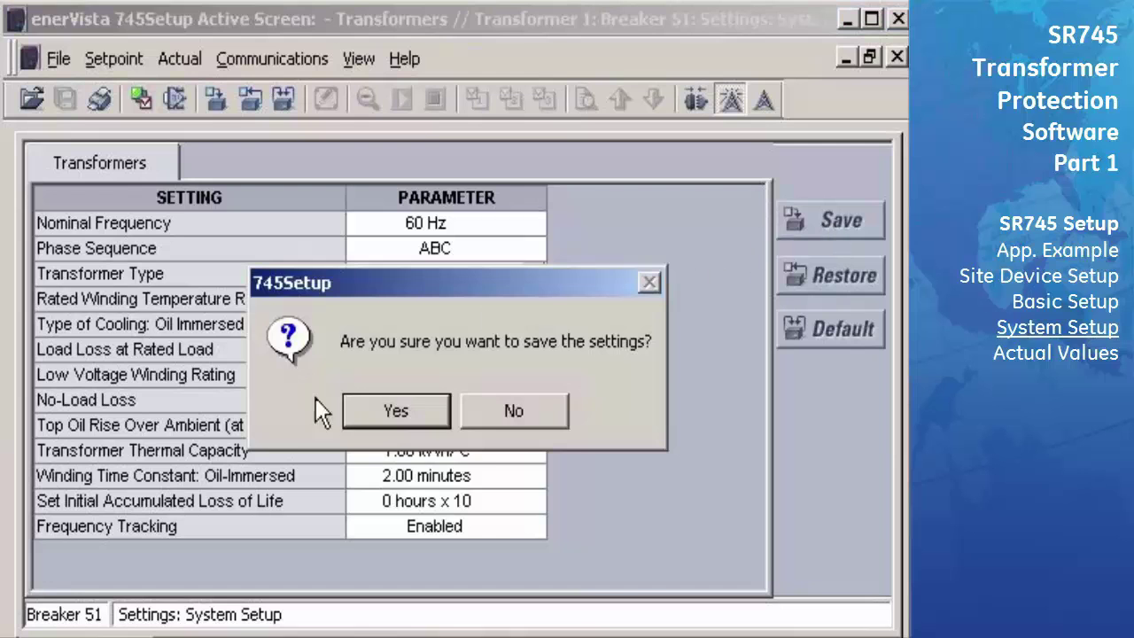
click(372, 411)
click(393, 439)
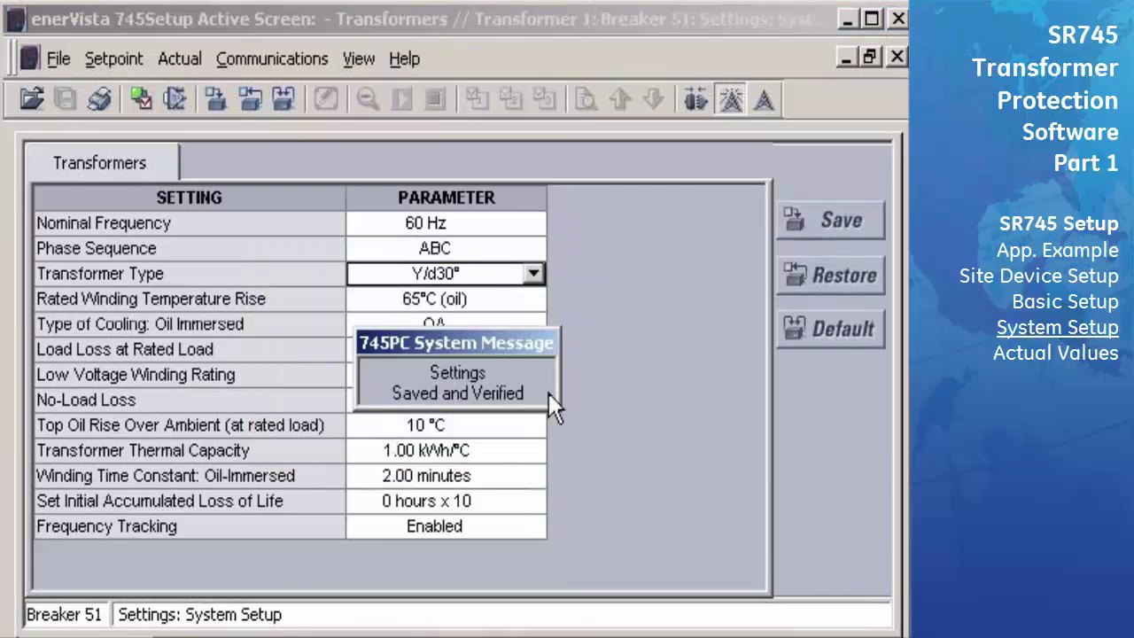
click(897, 56)
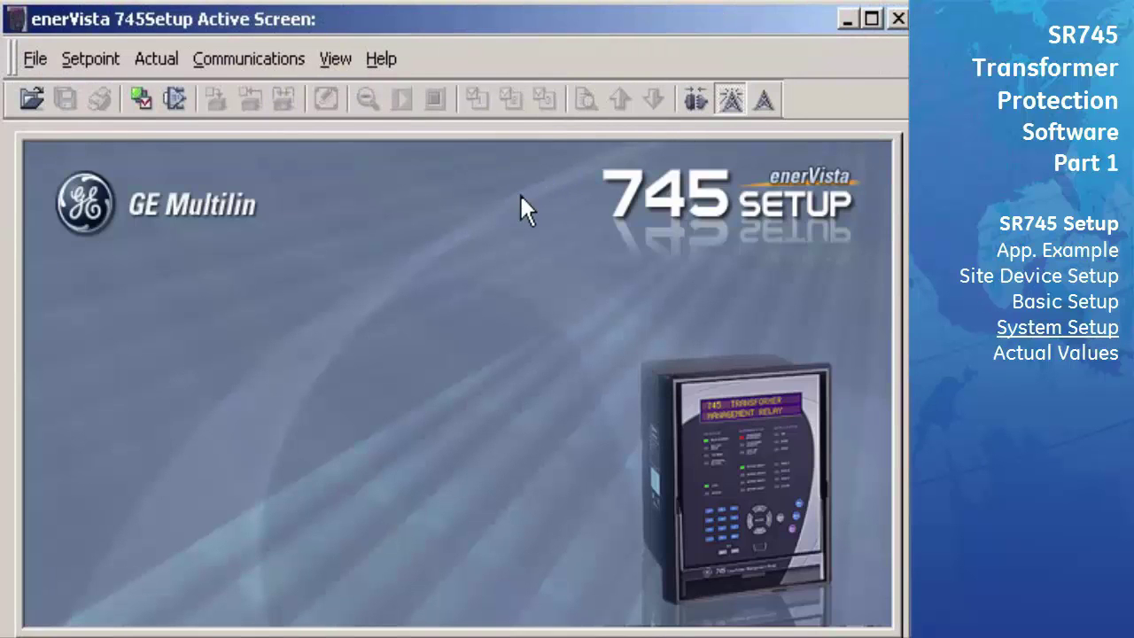
Open the Windings settings, review Winding 3, then return to Winding 1
click(103, 61)
mouse_move(184, 126)
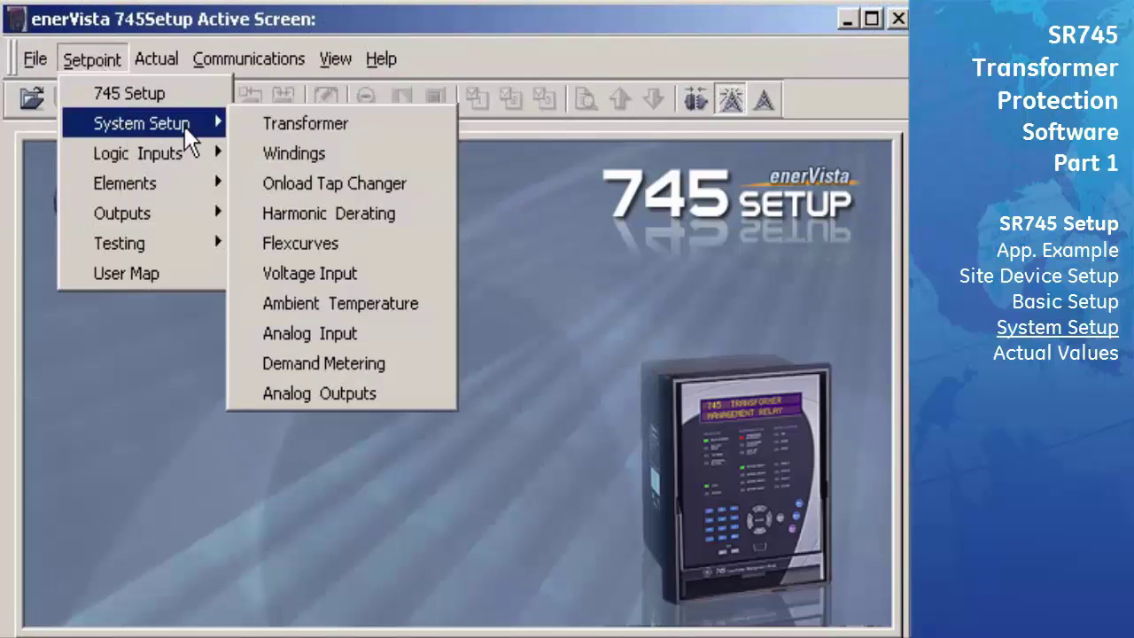
click(305, 152)
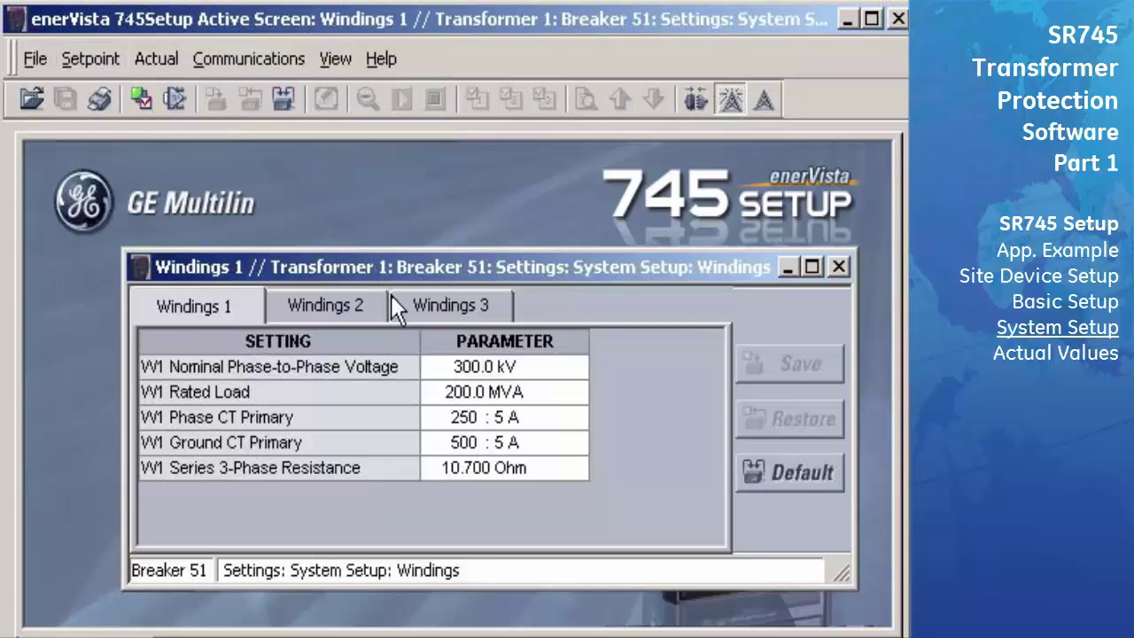
click(401, 310)
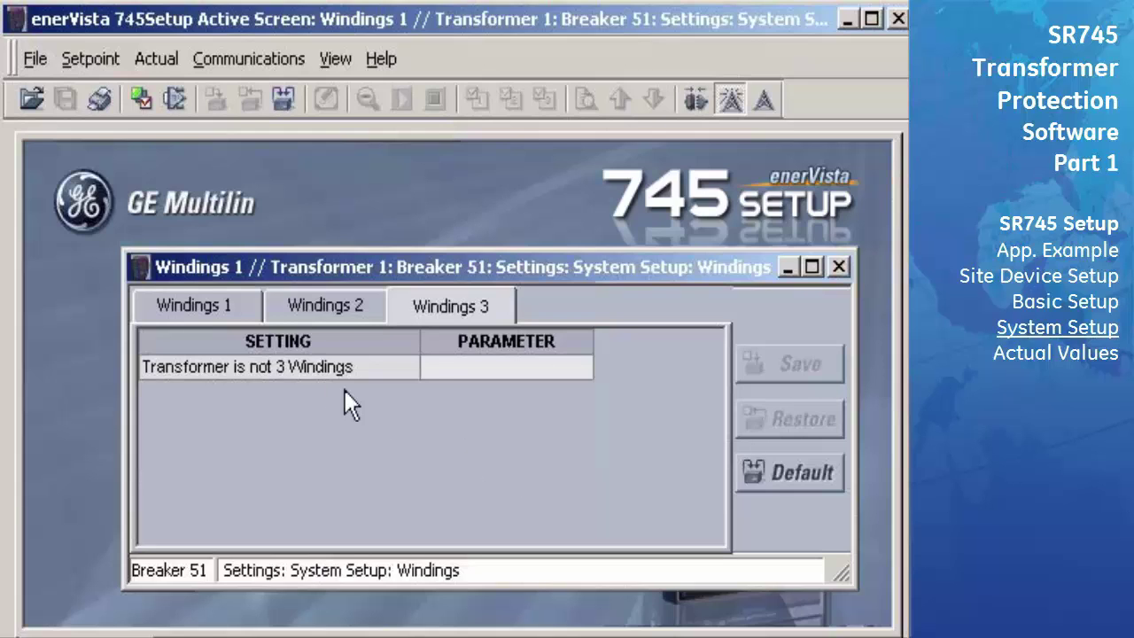
click(251, 318)
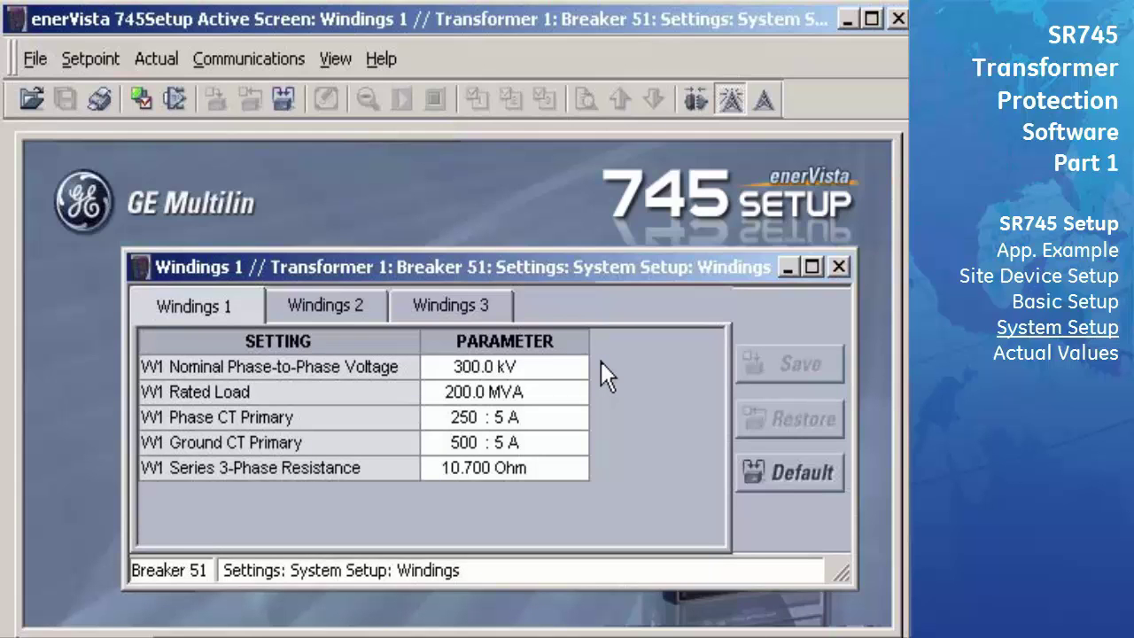
Set the W1 nominal phase-to-phase voltage to 220.0 kV
click(531, 368)
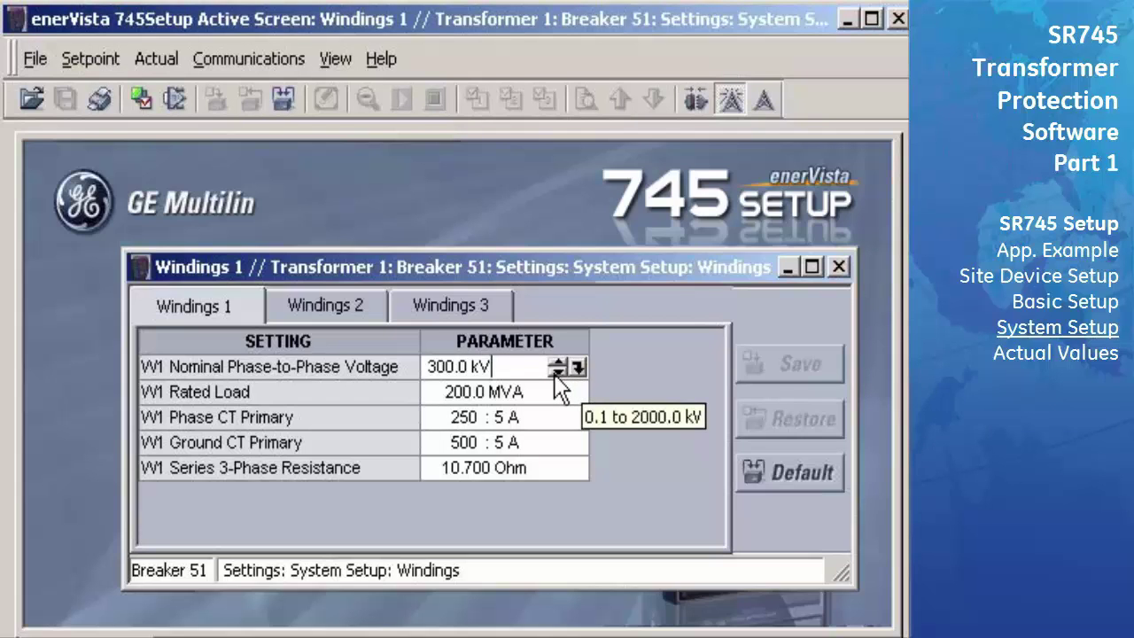
click(557, 371)
click(557, 371)
click(556, 371)
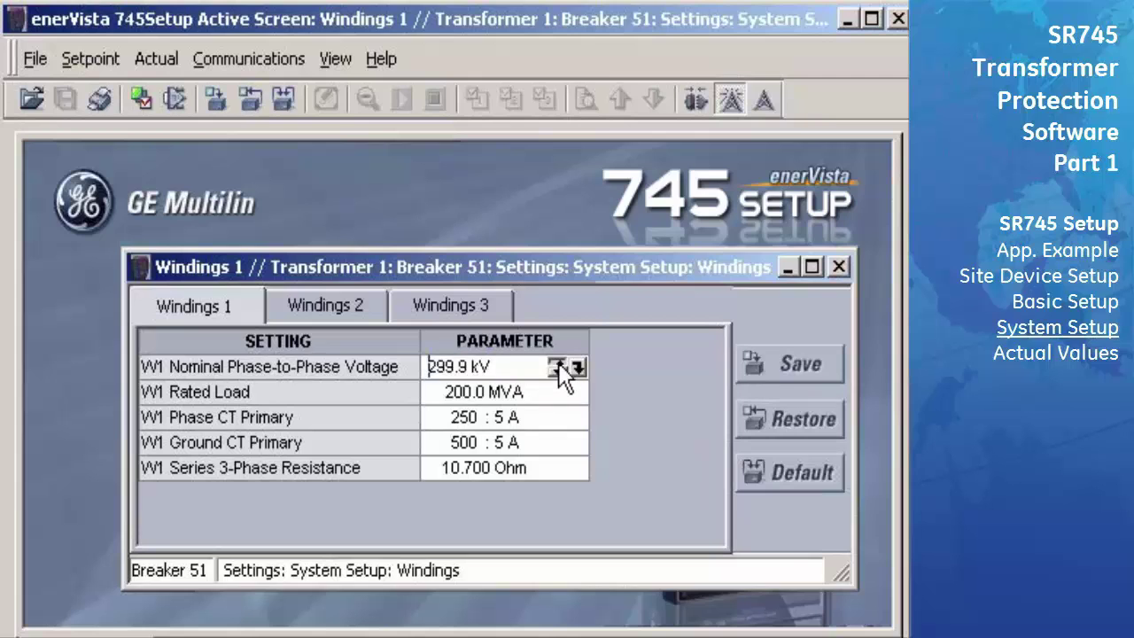
click(558, 365)
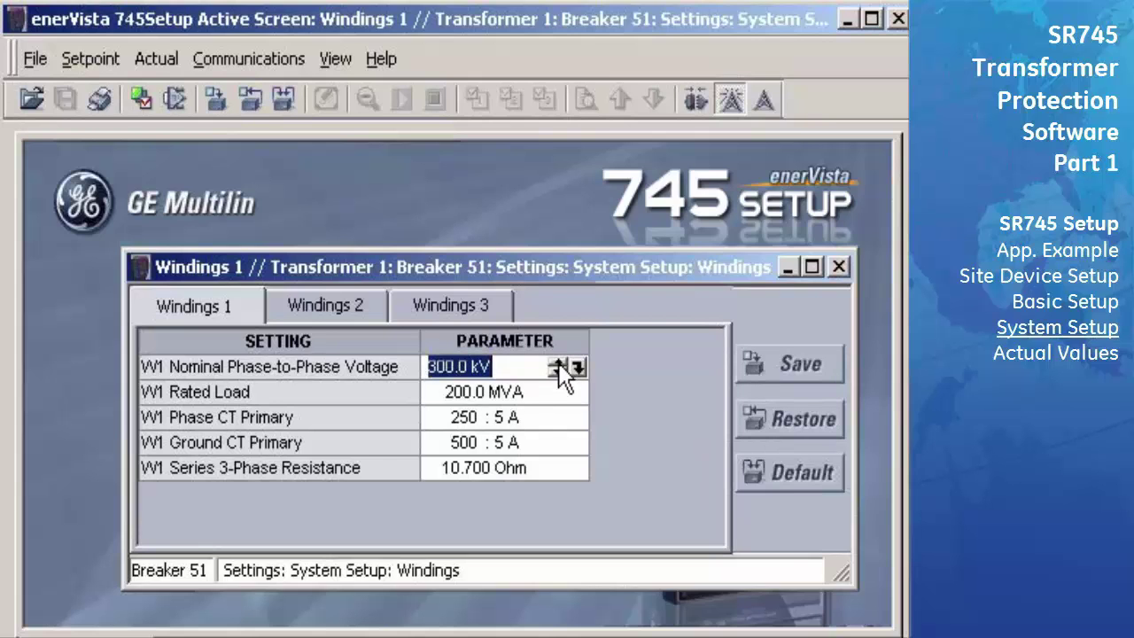
click(579, 366)
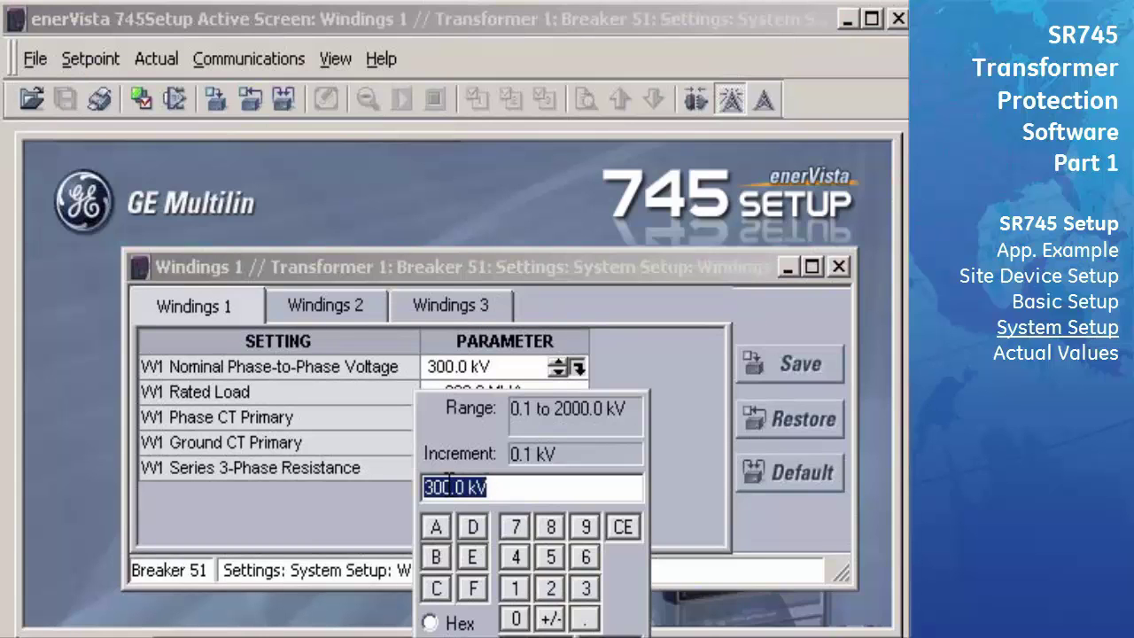
text(220)
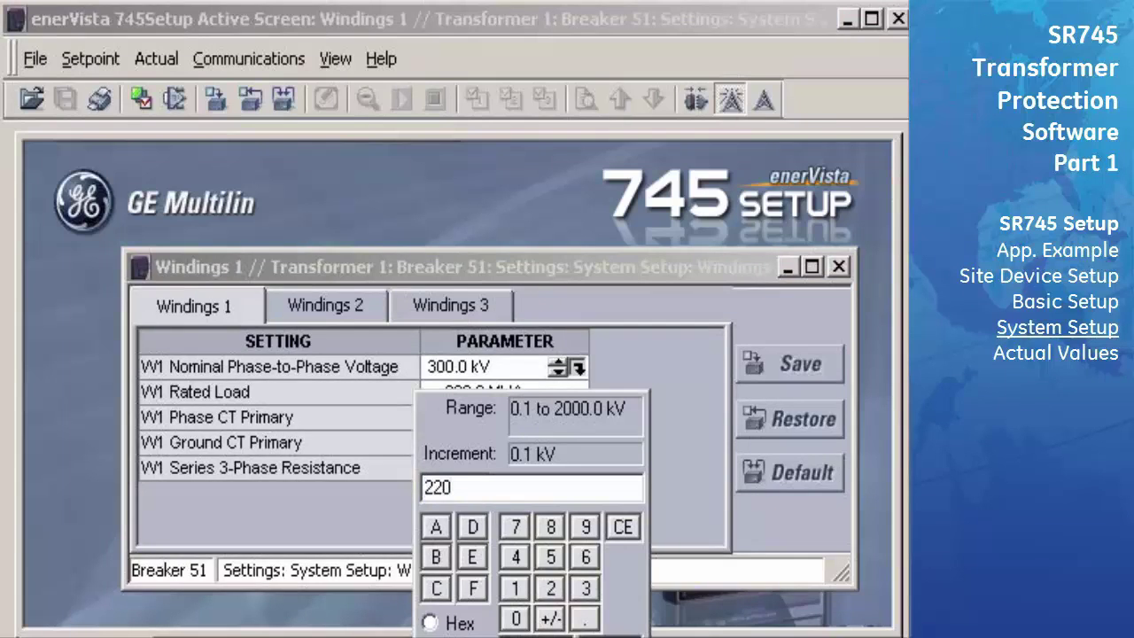
key(Return)
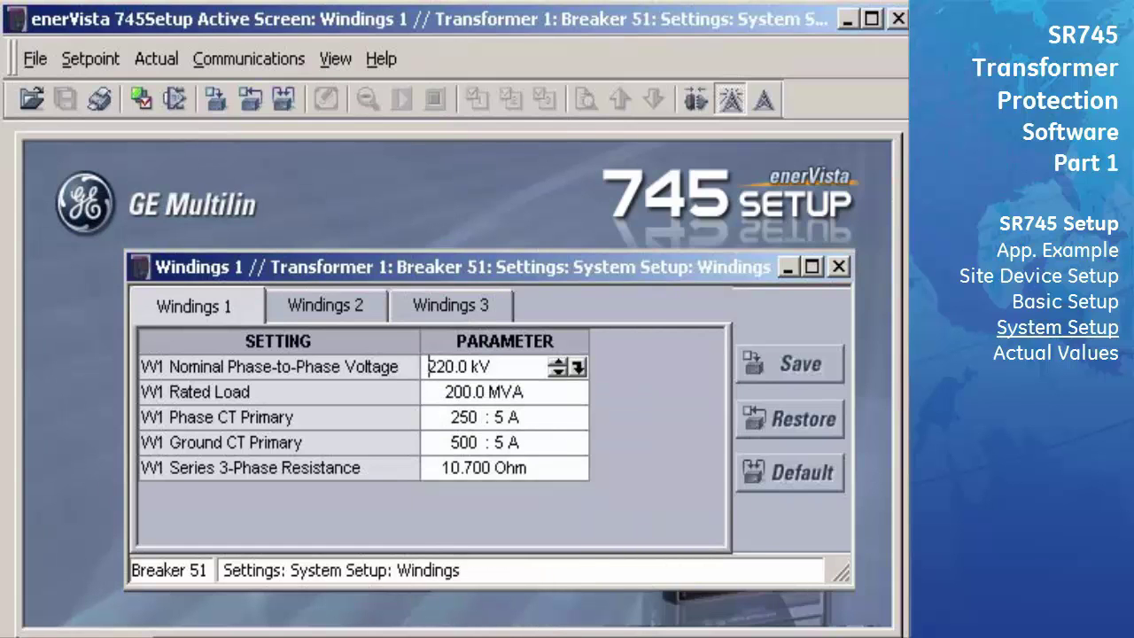
Set the W1 rated load to 100.0 MVA
click(578, 393)
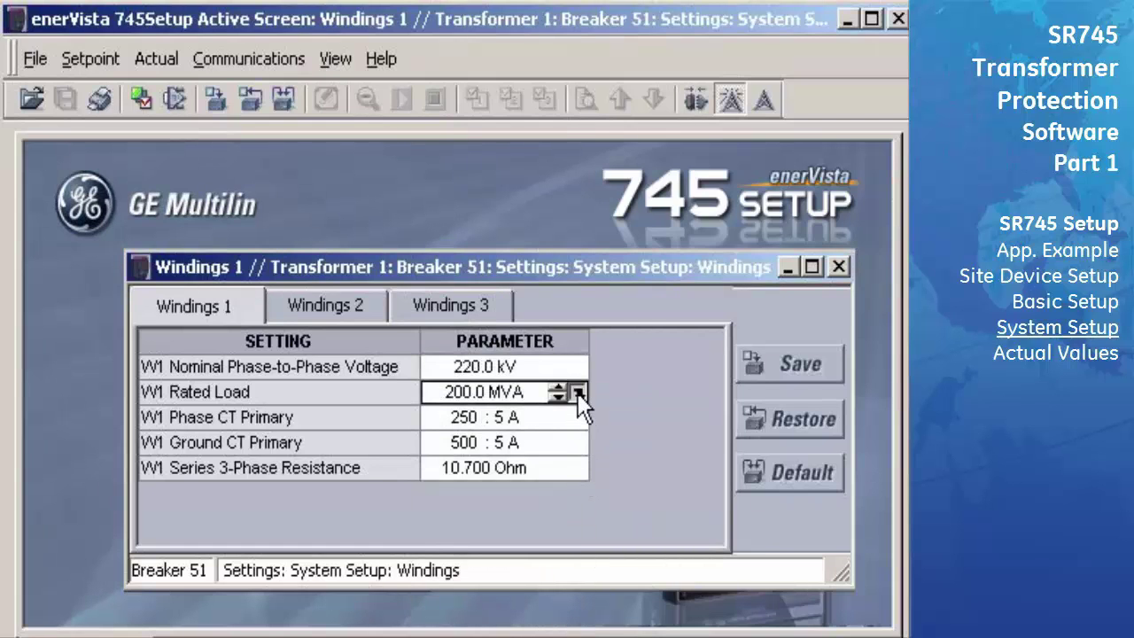
click(578, 393)
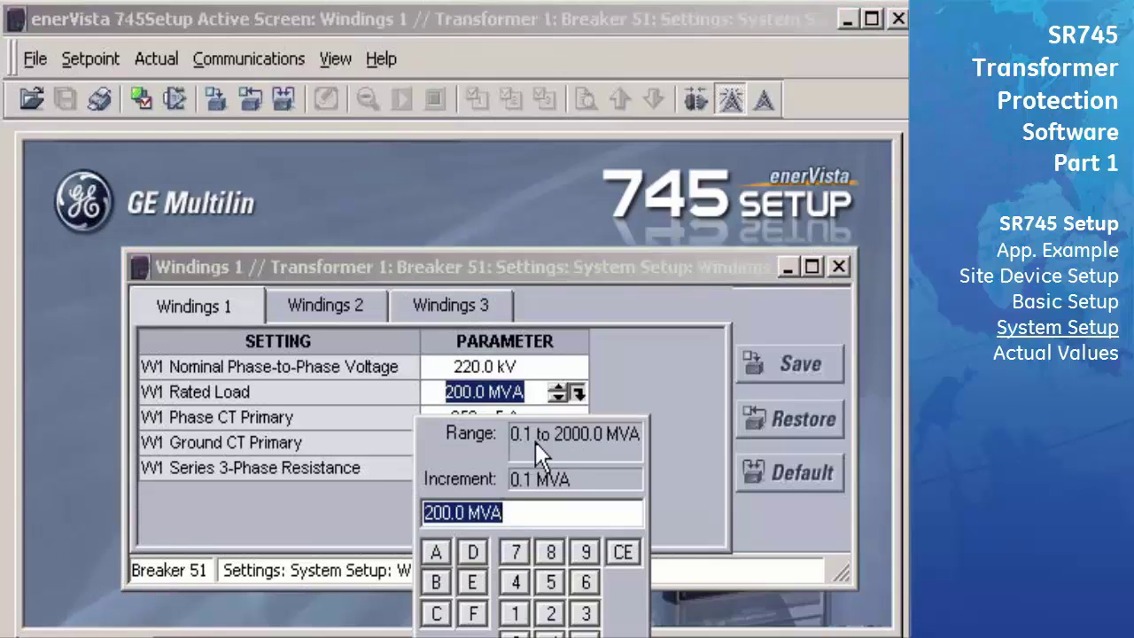
text(100)
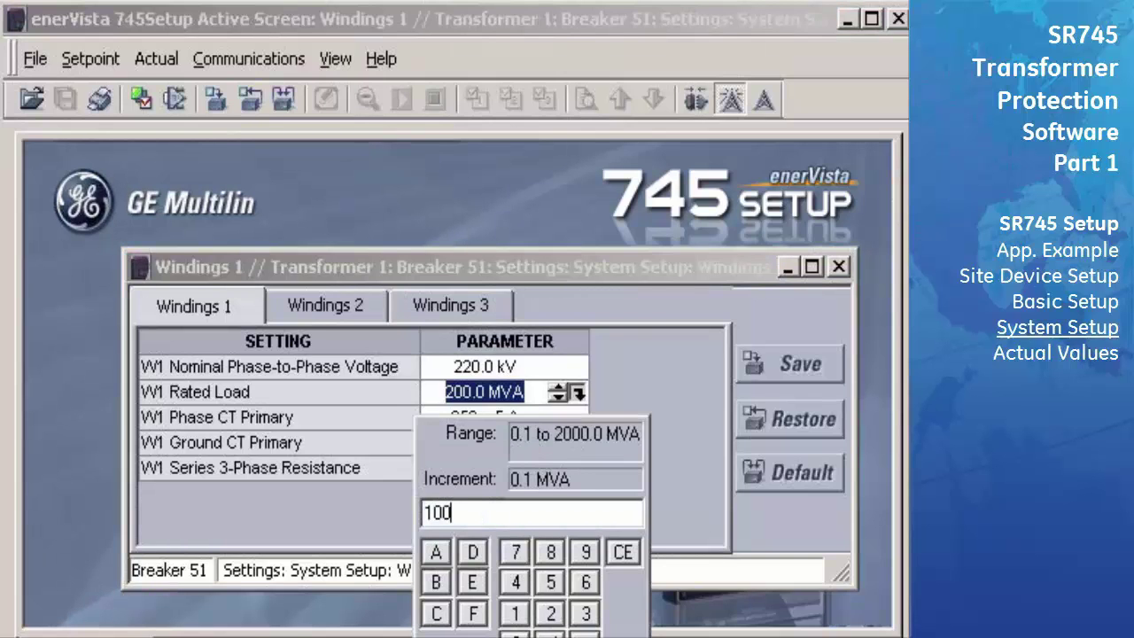
key(Return)
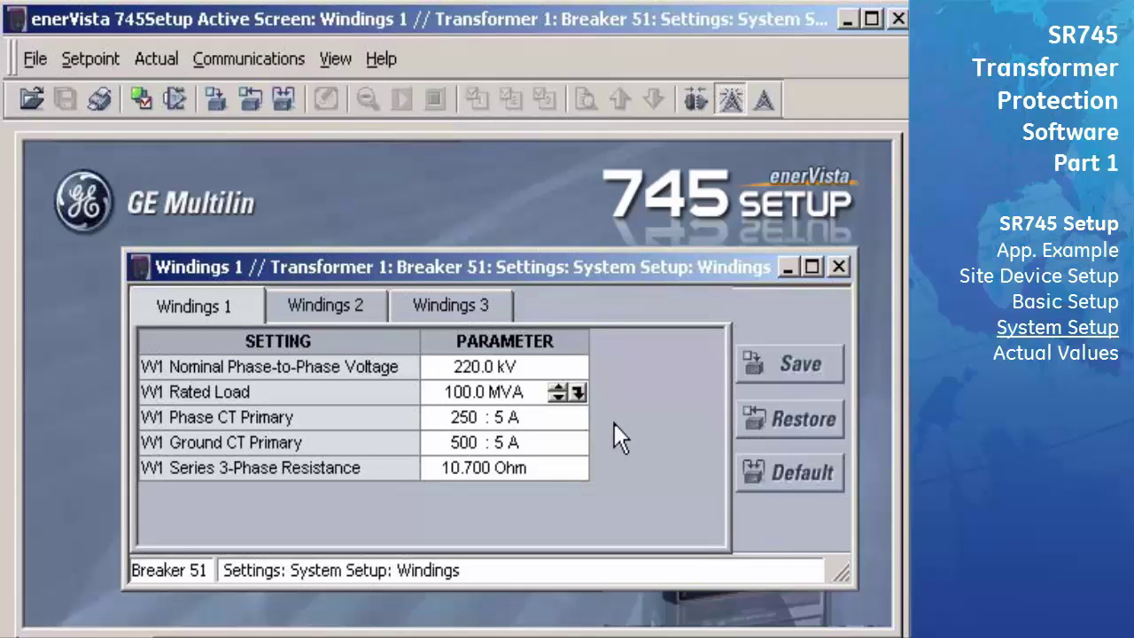
Set the W1 phase CT primary to 500 : 5 A
click(580, 416)
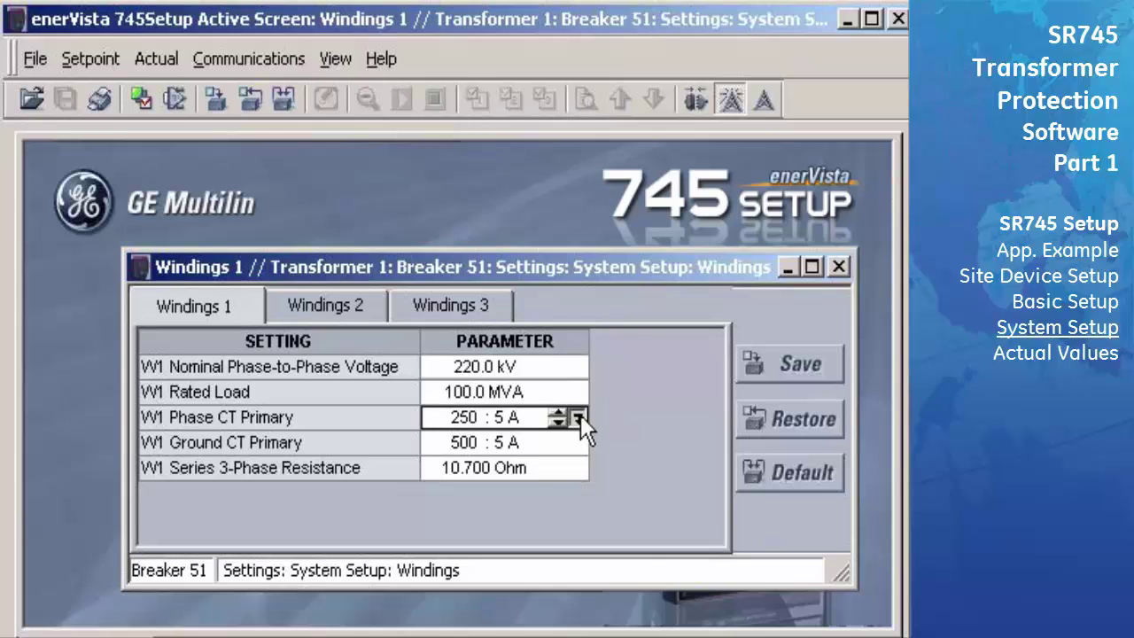
click(580, 417)
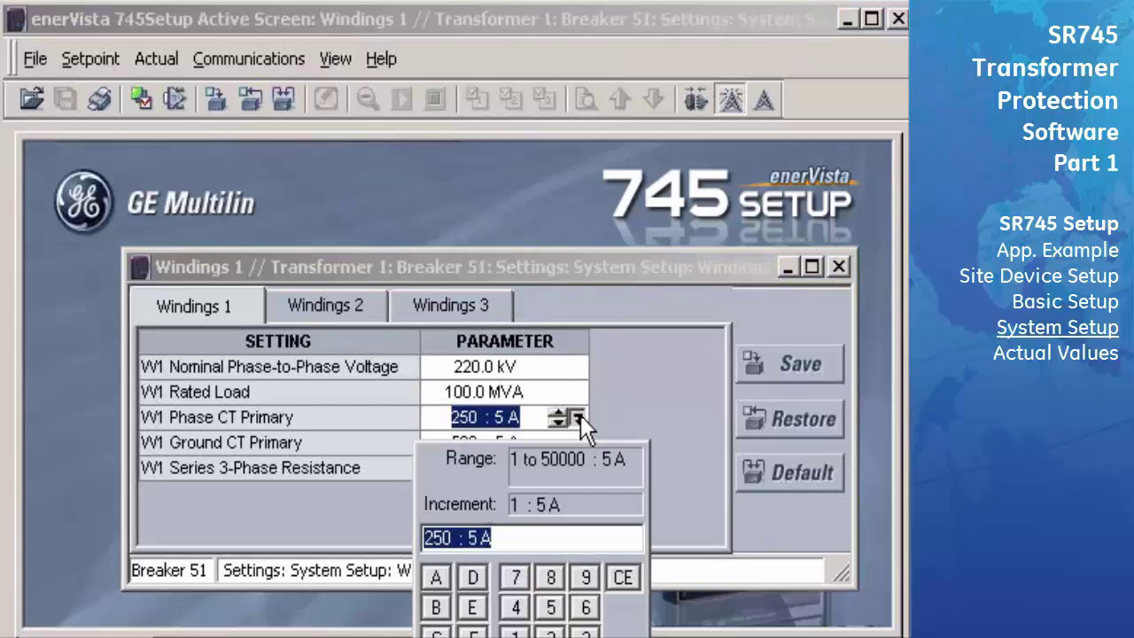
text(500)
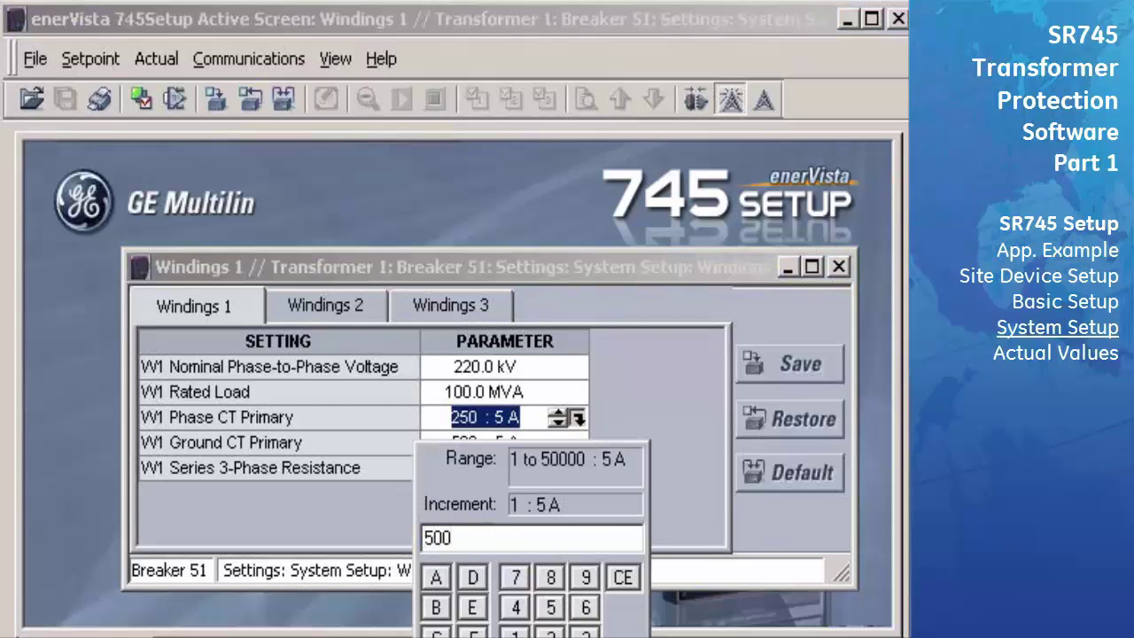
key(Return)
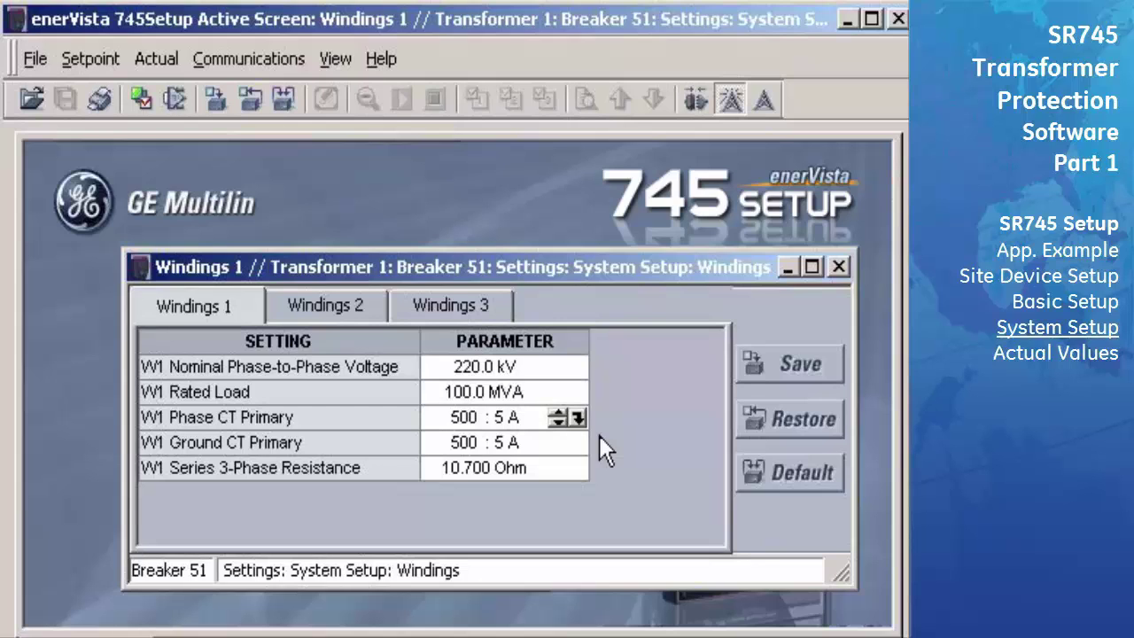
Replace the W1 ground CT primary with 250 : 5 A
click(481, 441)
drag(482, 442, 428, 435)
text(250)
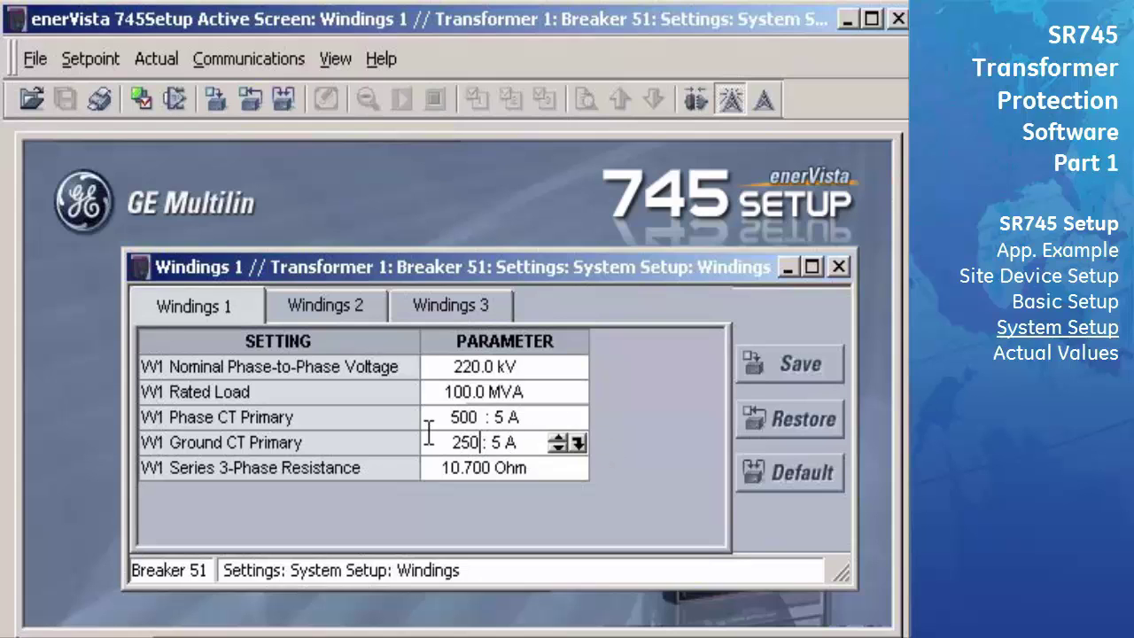
key(Return)
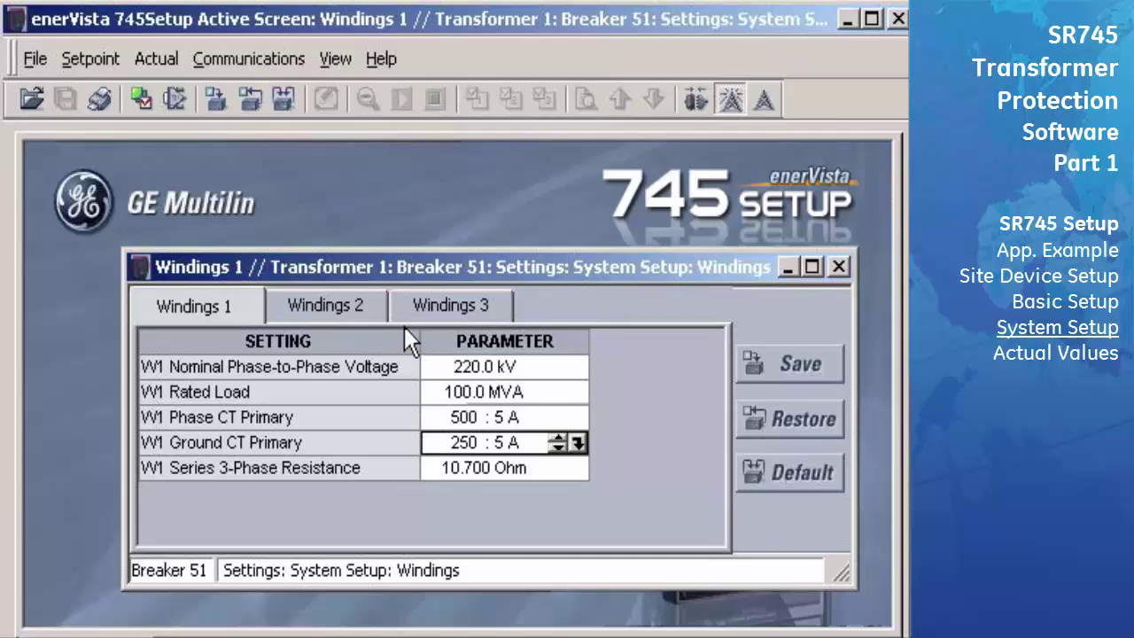
On Winding 2, change the phase CT primary from 1500 to 1000 : 5 A
click(375, 311)
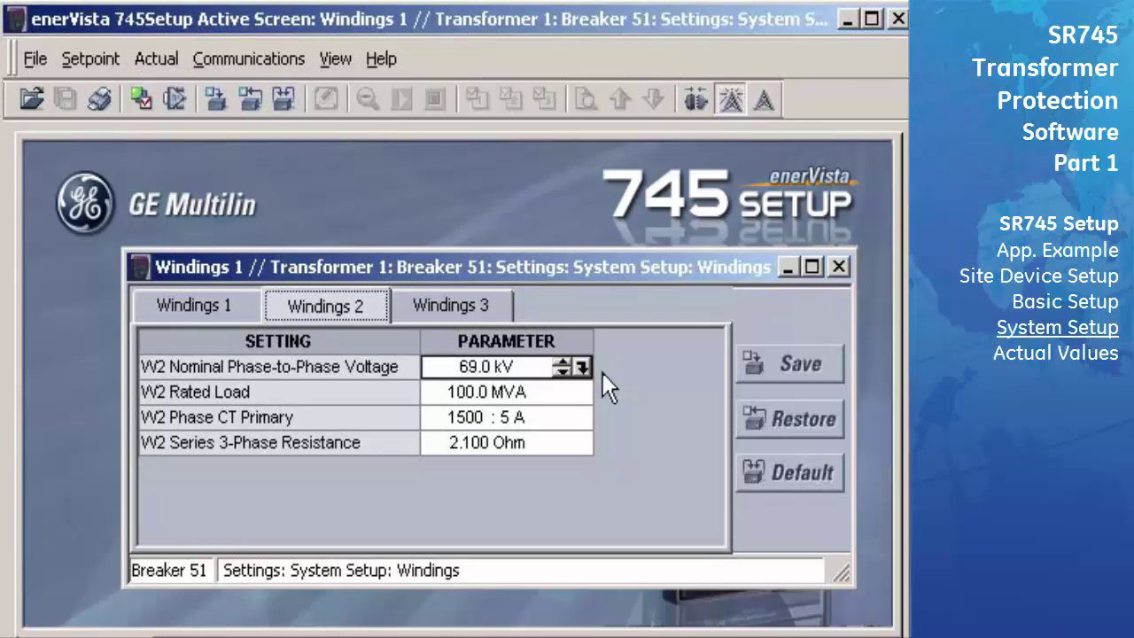
click(469, 424)
key(BackSpace)
text(0)
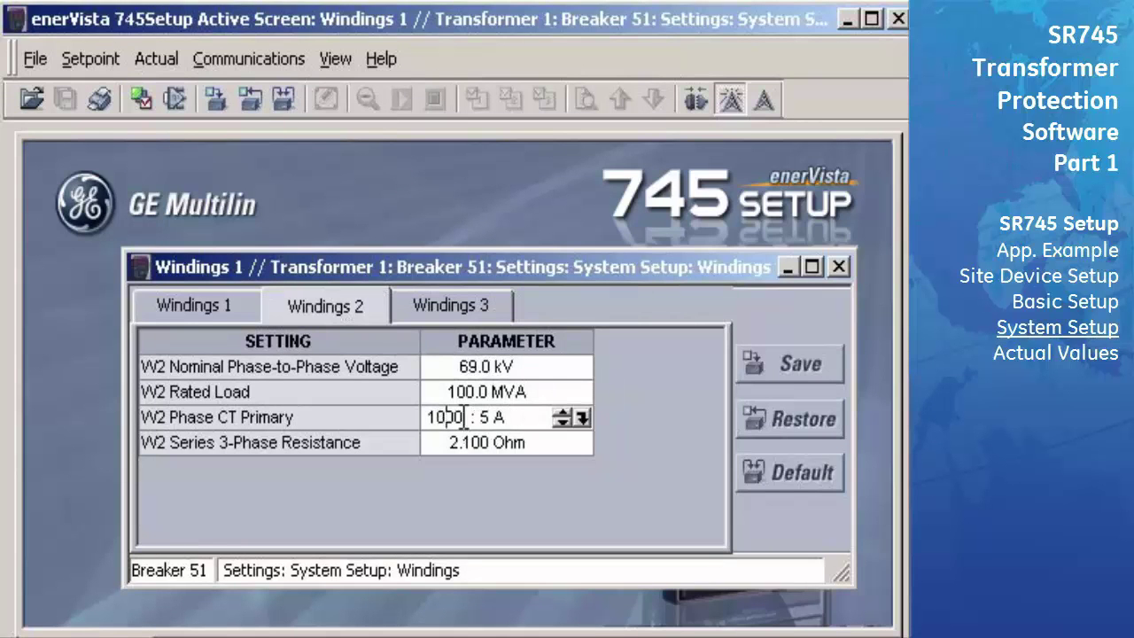
key(Return)
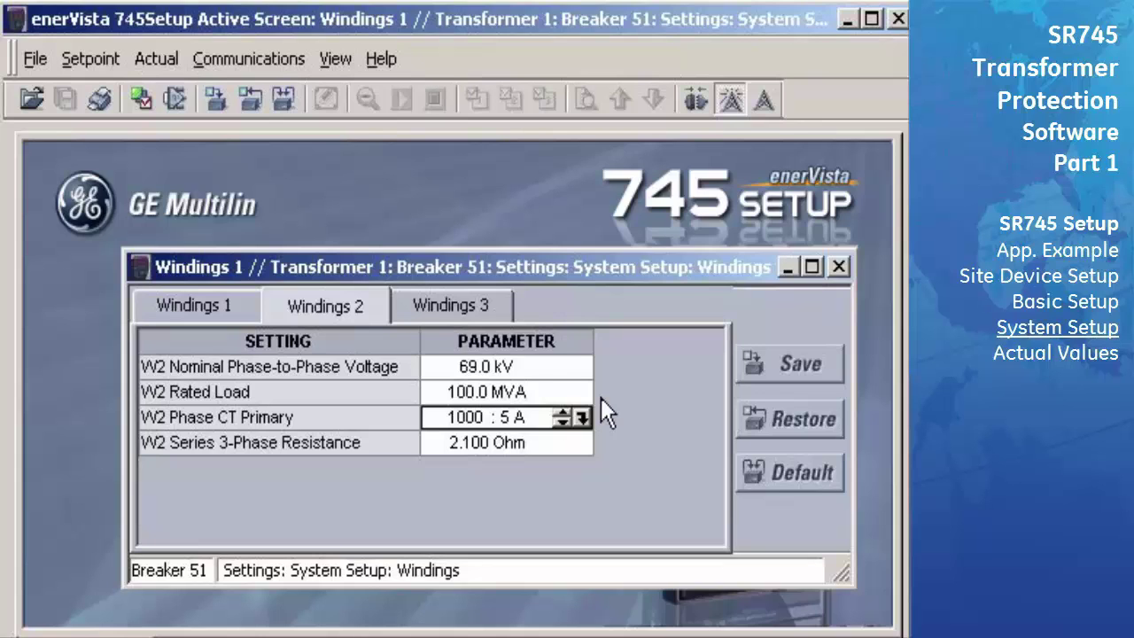
Save the winding settings, confirm, and close the Windings window
click(818, 377)
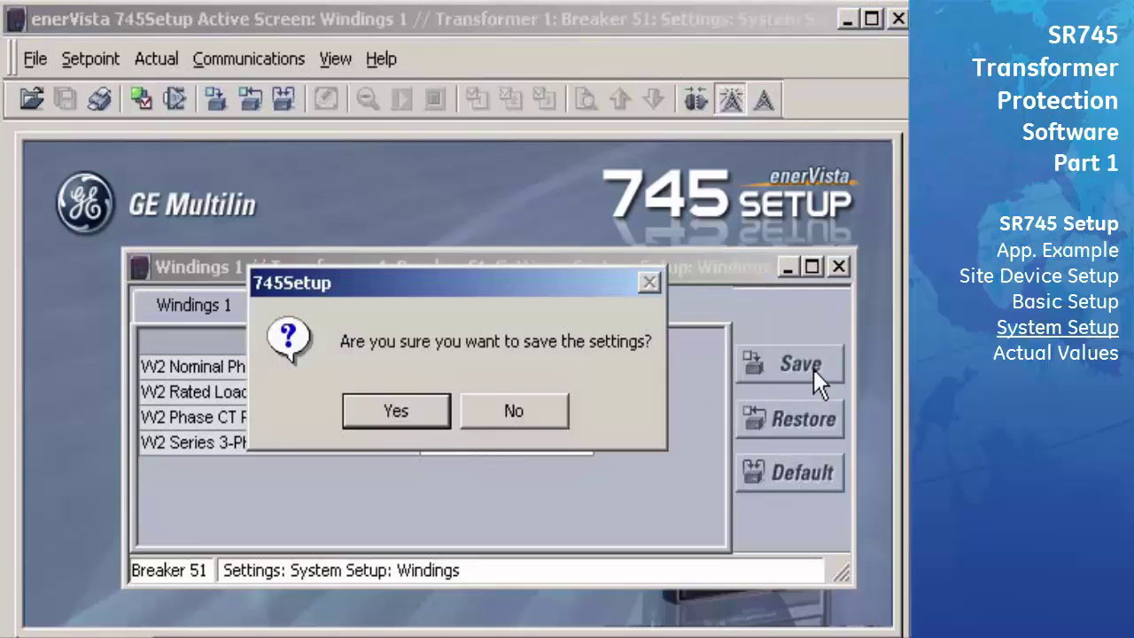
click(433, 412)
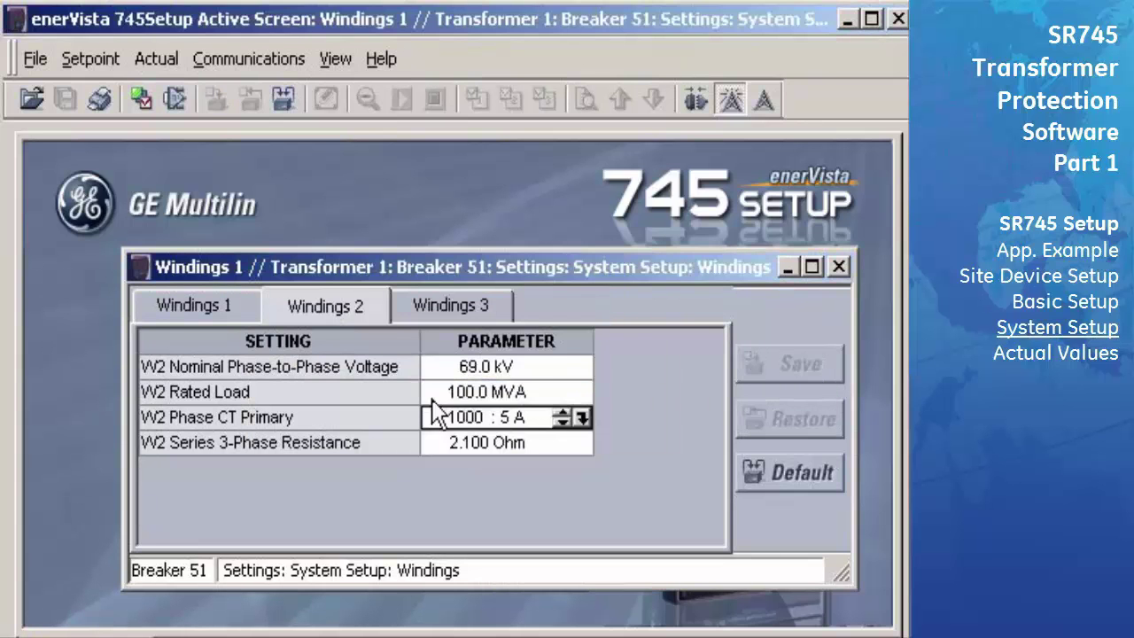
click(838, 266)
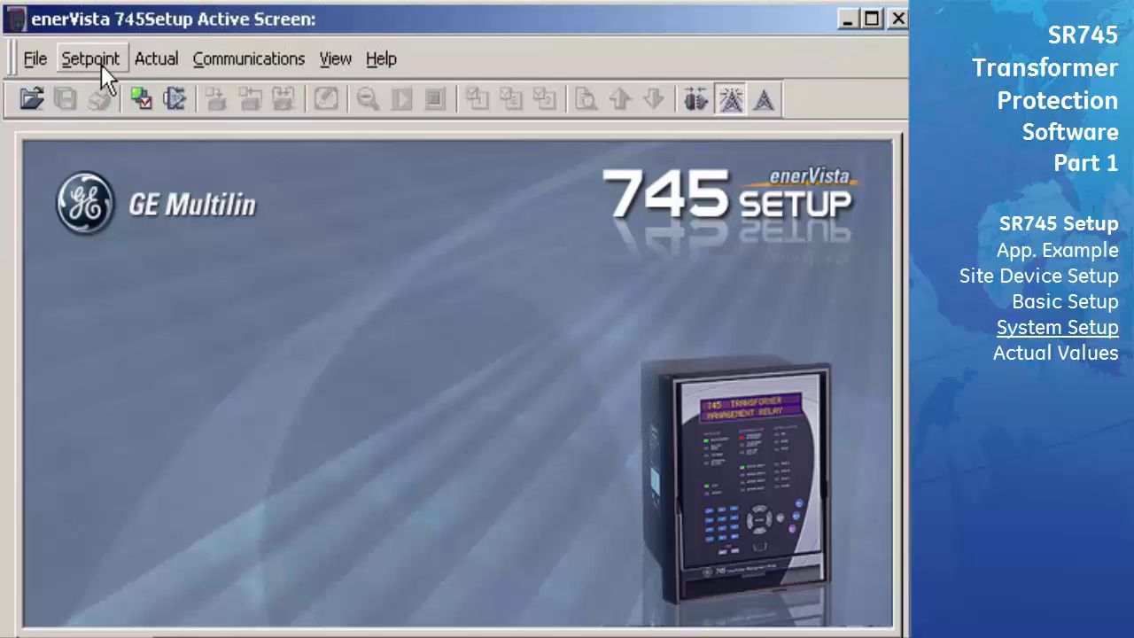
Open the Onload Tap Changer page under Setpoint > System Setup
click(99, 62)
mouse_move(106, 120)
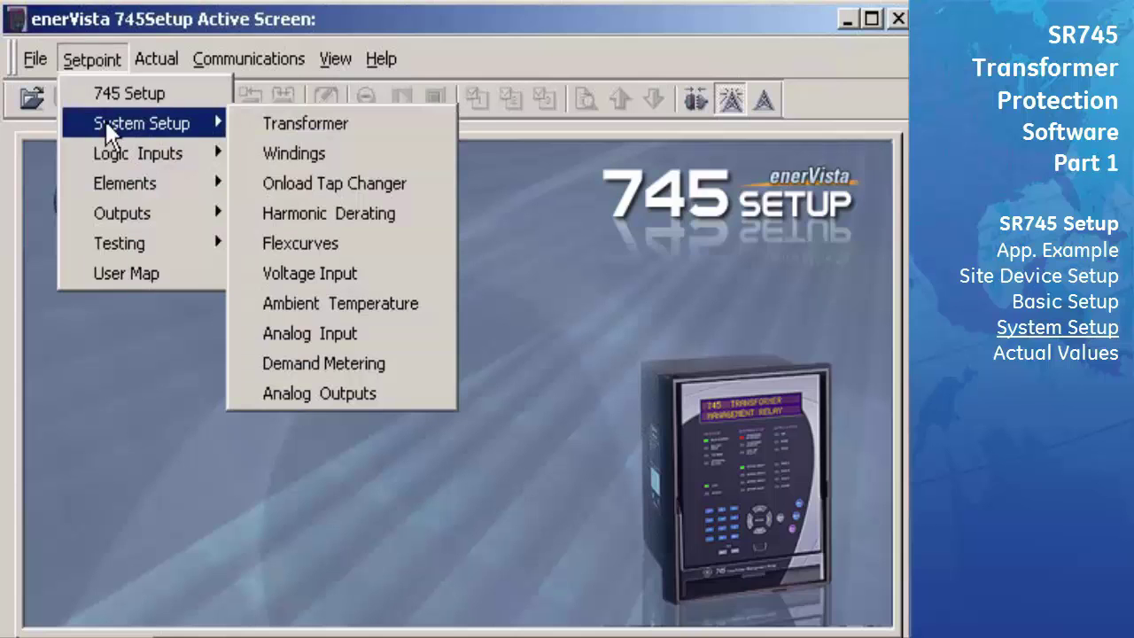
click(300, 178)
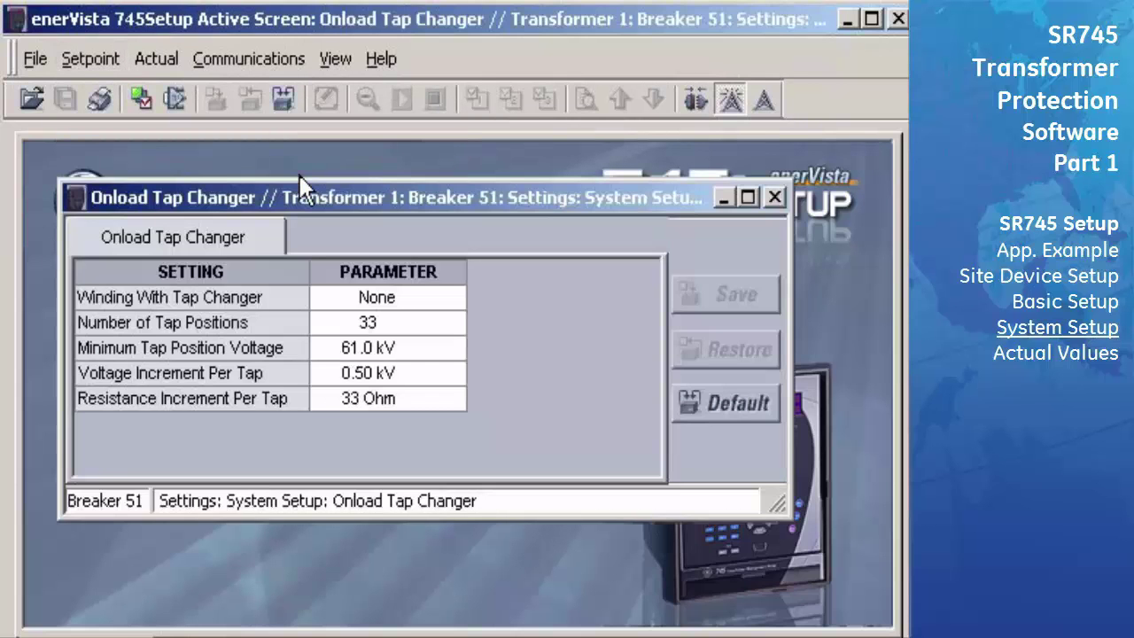
Set Winding With Tap Changer to W2
click(433, 301)
click(452, 299)
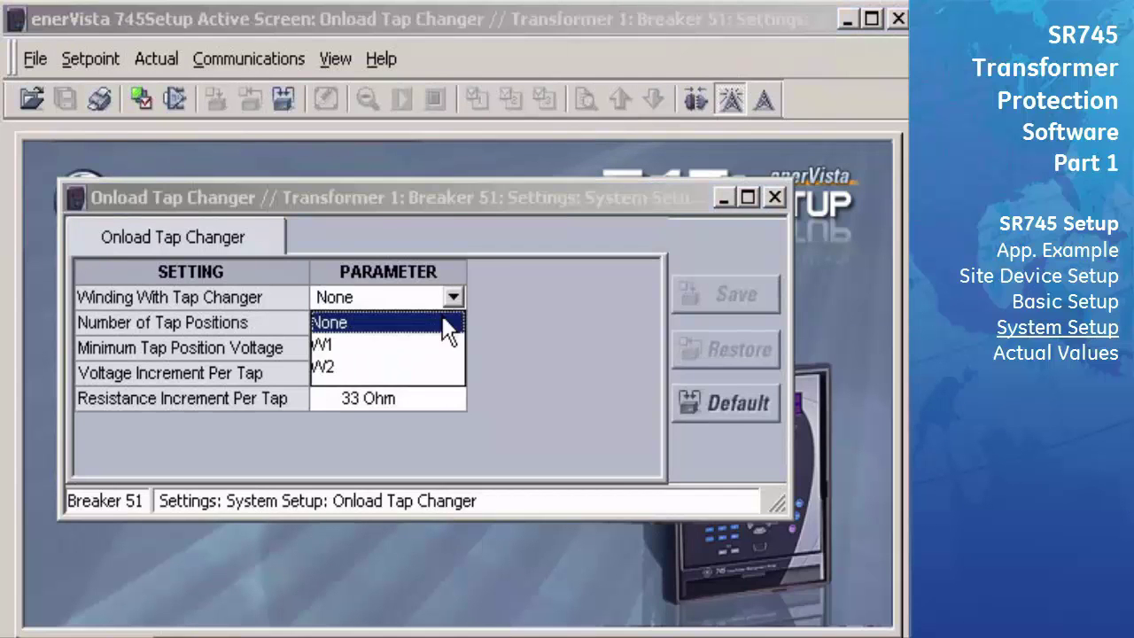
click(413, 368)
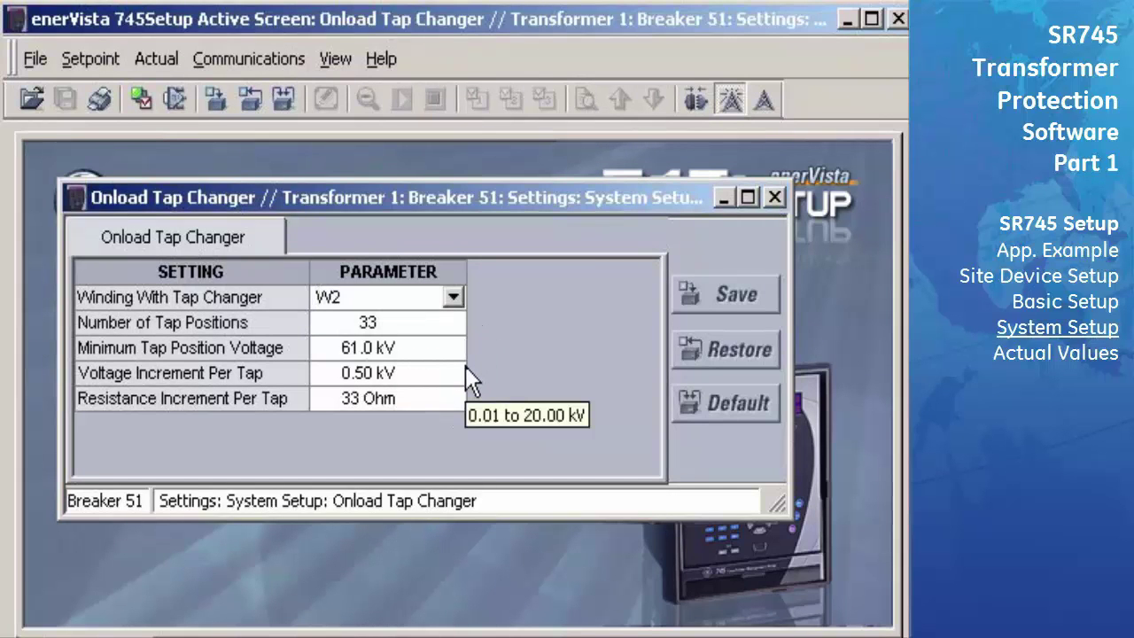
Step the resistance increment per tap down to 30 Ohm
click(399, 402)
click(434, 403)
click(434, 403)
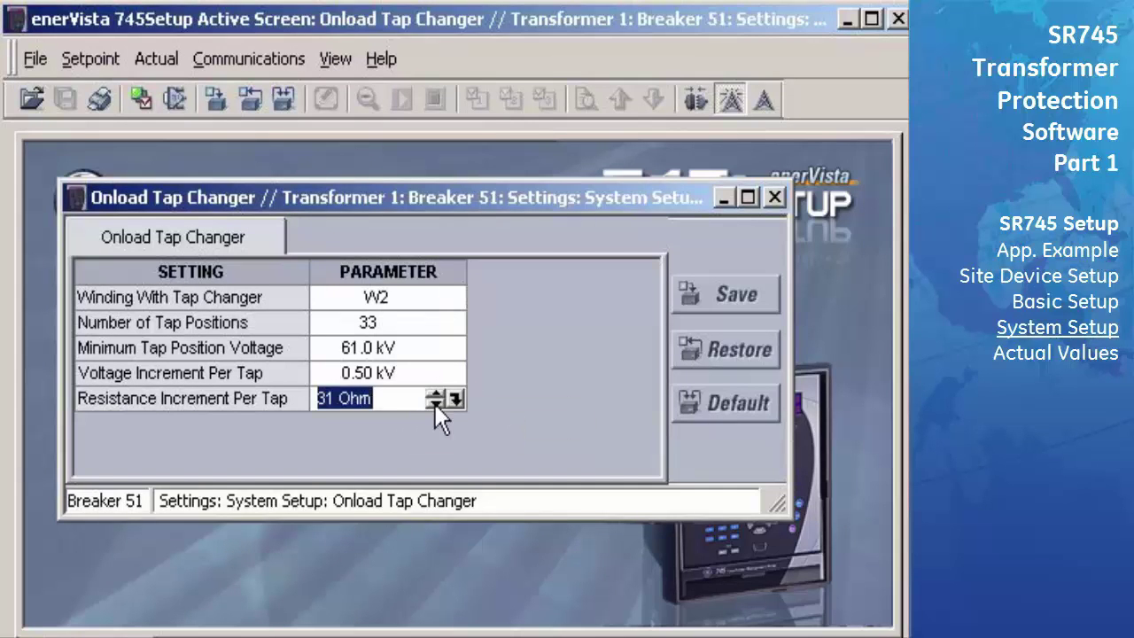
click(435, 403)
Save and confirm the onload tap changer settings
click(728, 302)
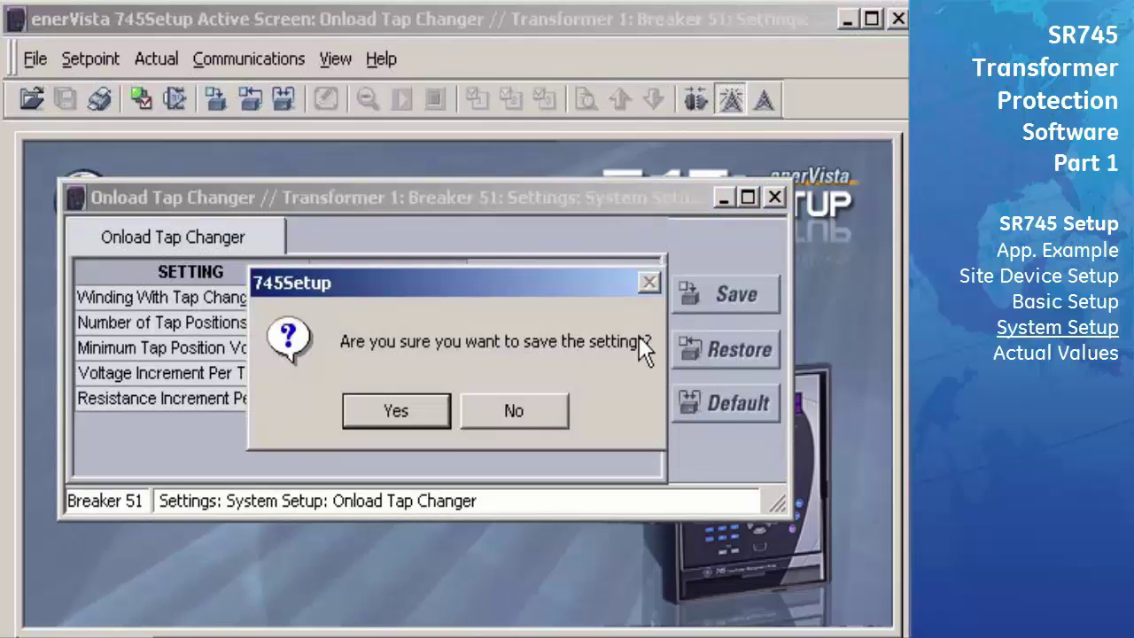
click(442, 411)
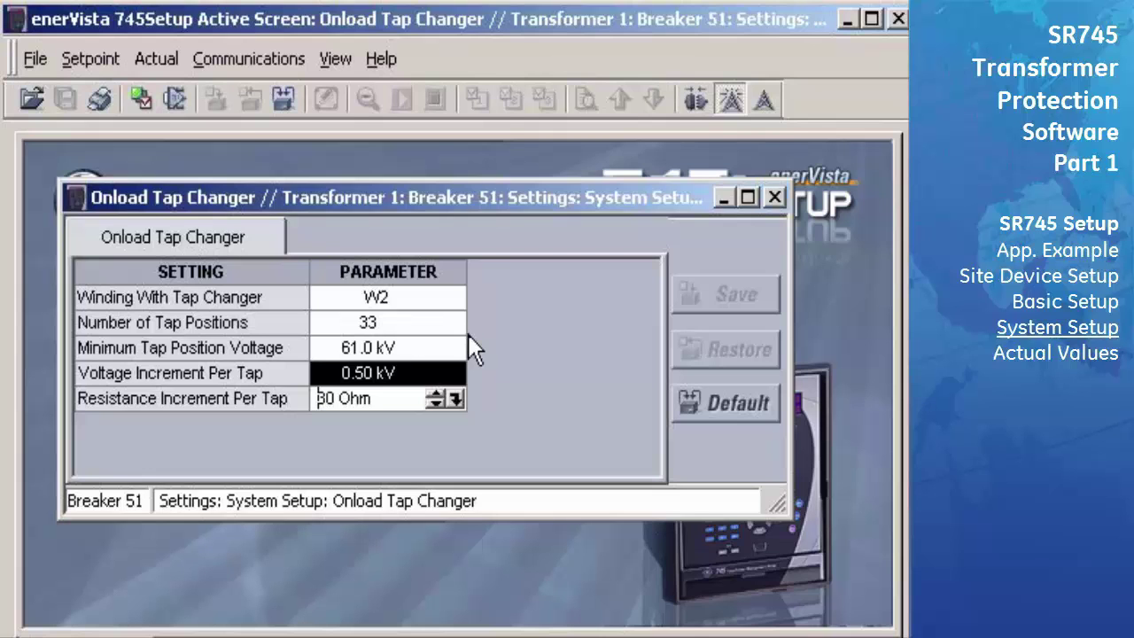
click(92, 59)
Open Breaker 51's Voltage Input page from System Setup
mouse_move(121, 122)
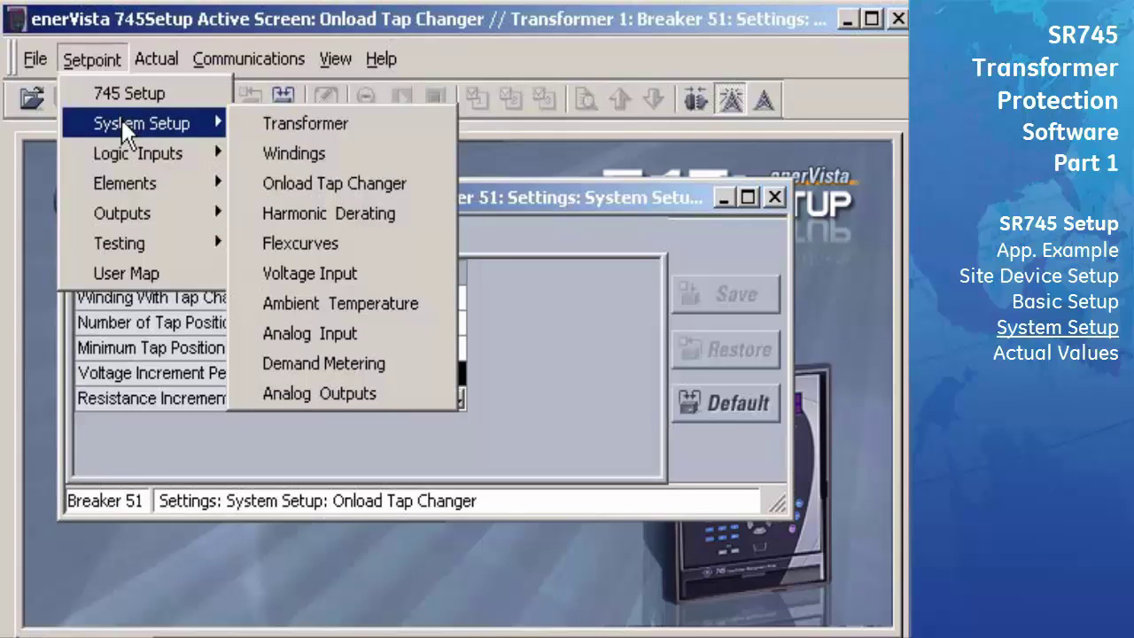
click(308, 275)
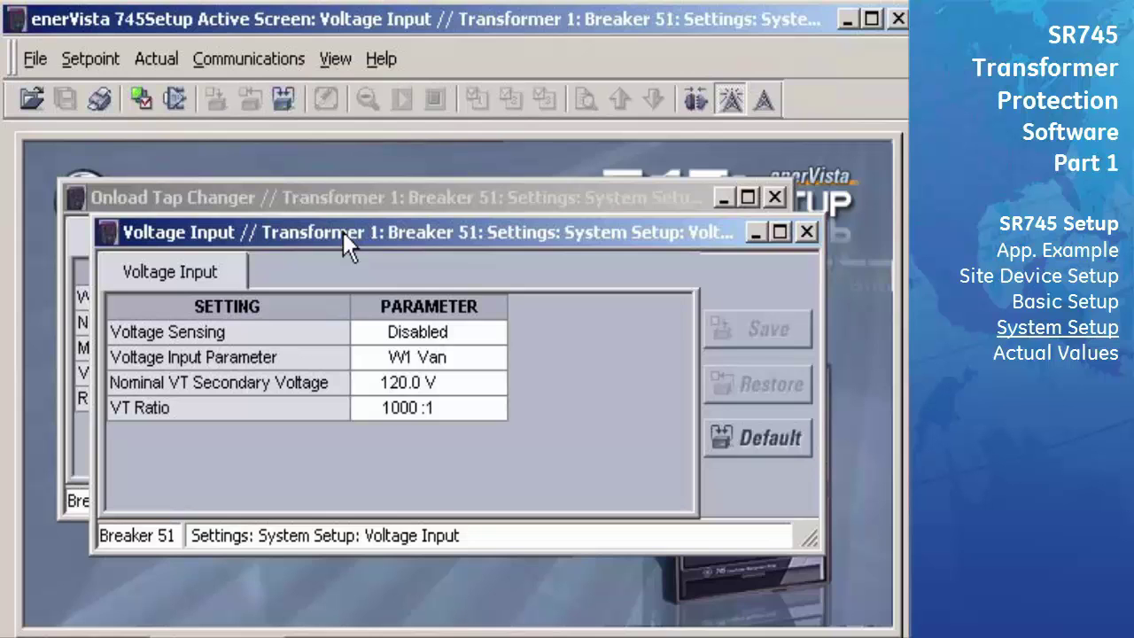
Switch Voltage Sensing to Enabled and pick W2 Vab as the voltage input parameter
click(492, 334)
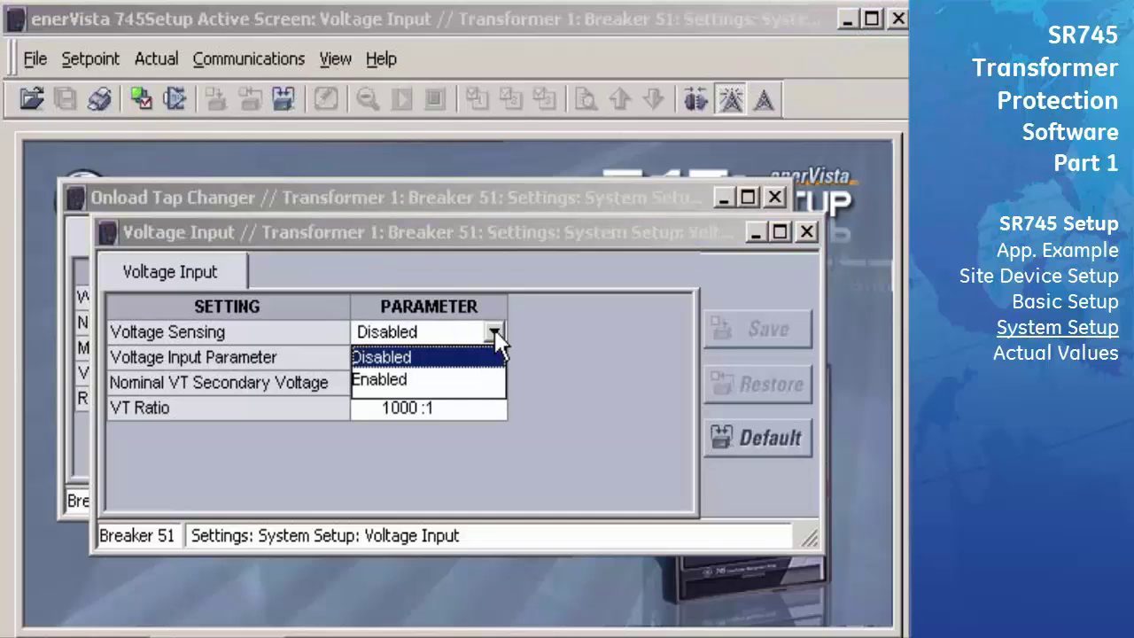
click(464, 381)
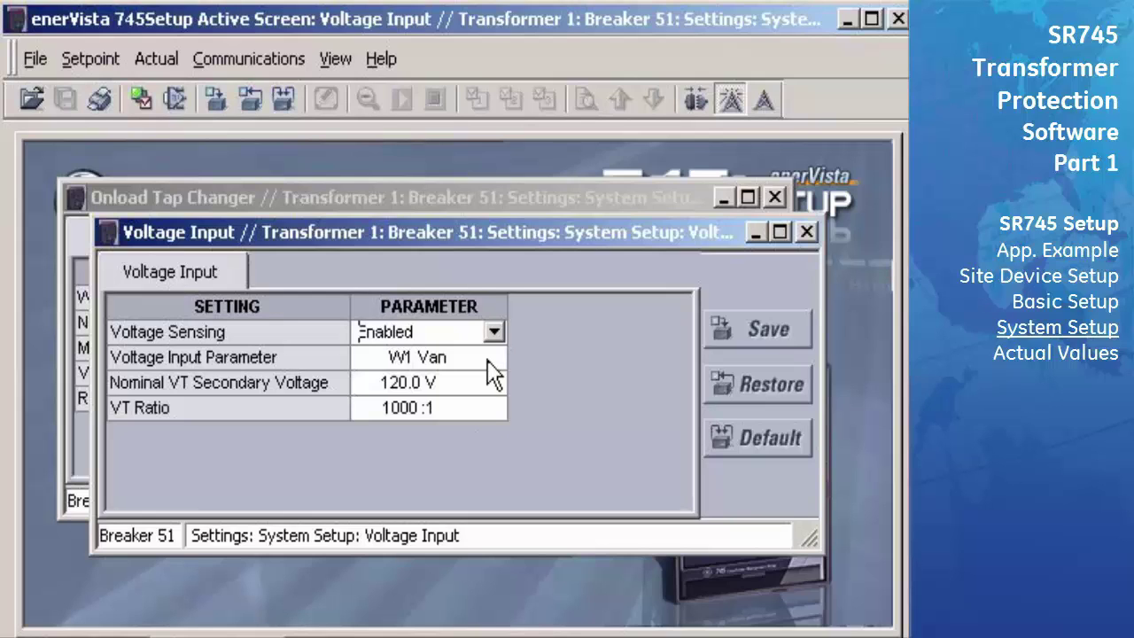
click(487, 362)
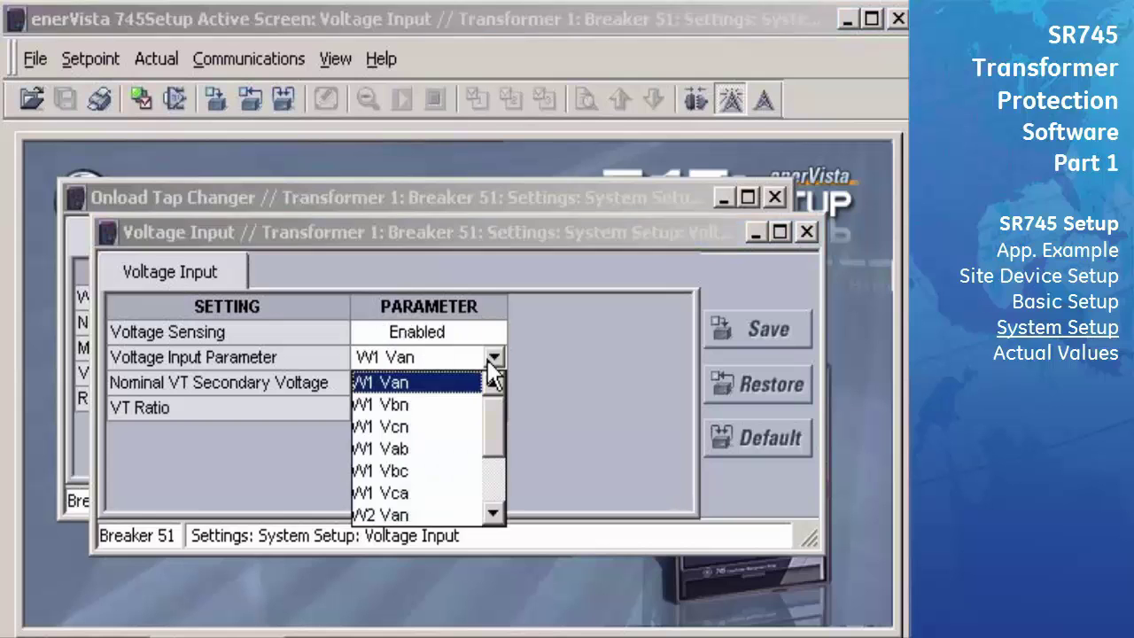
drag(500, 427, 492, 469)
click(399, 471)
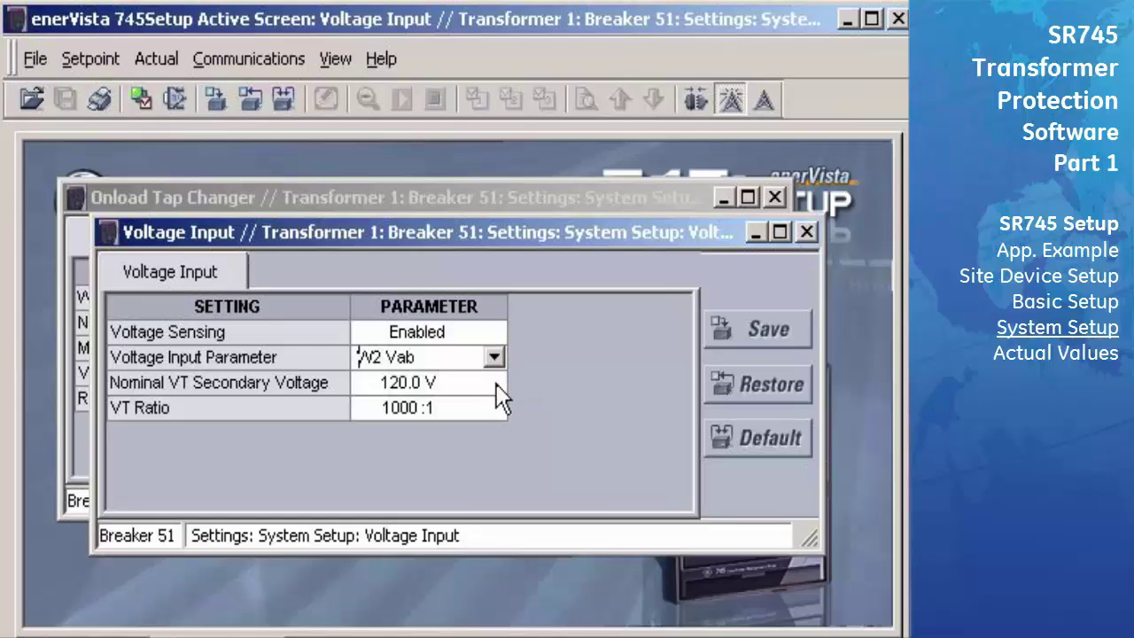
Set nominal VT secondary voltage to 115 V and VT ratio to 600:1, then save and confirm
click(494, 385)
text(115)
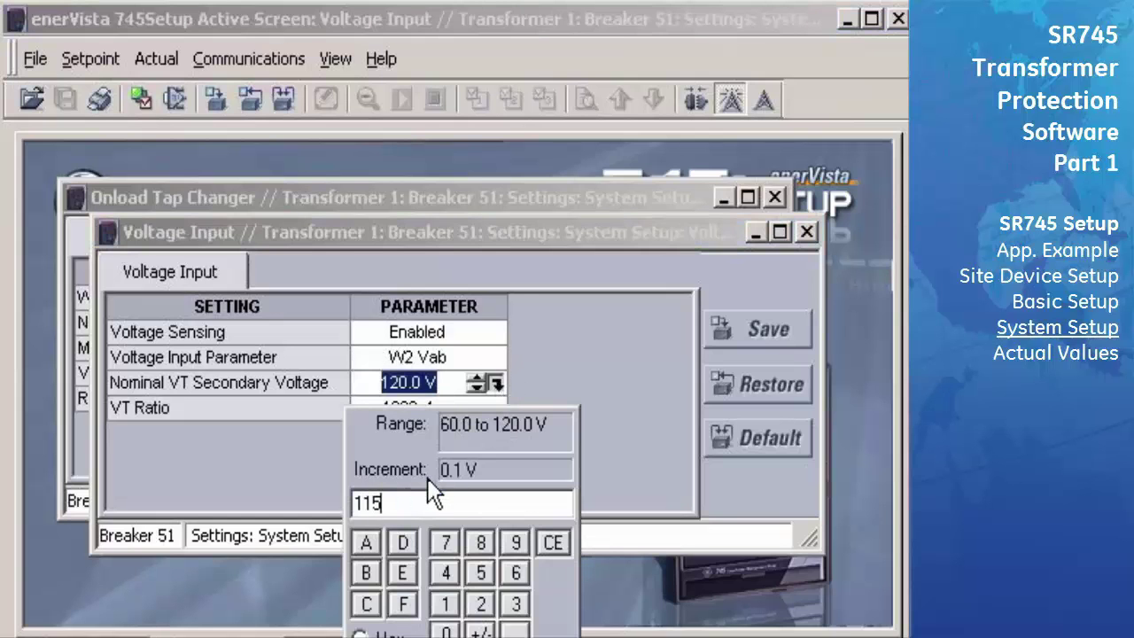
key(Return)
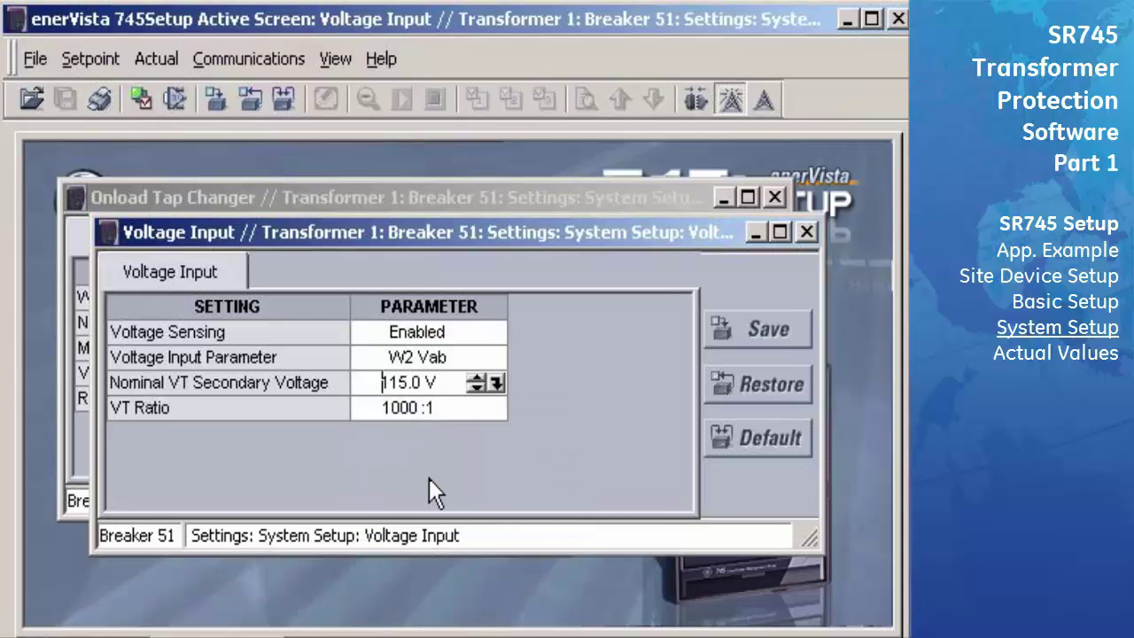
click(478, 412)
click(497, 408)
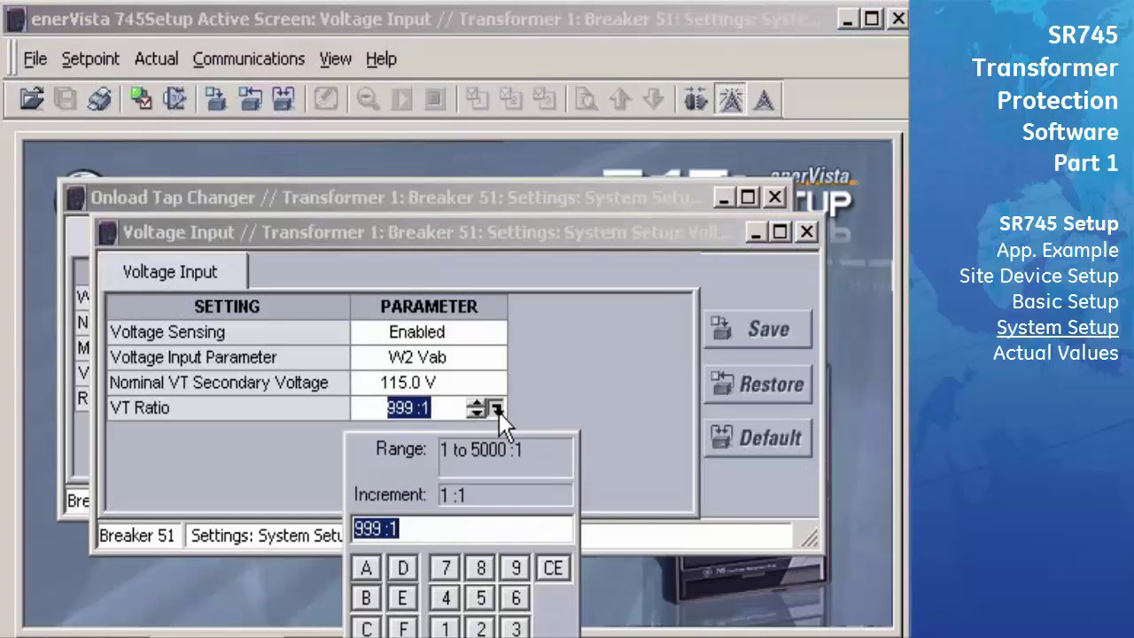
text(600)
key(Return)
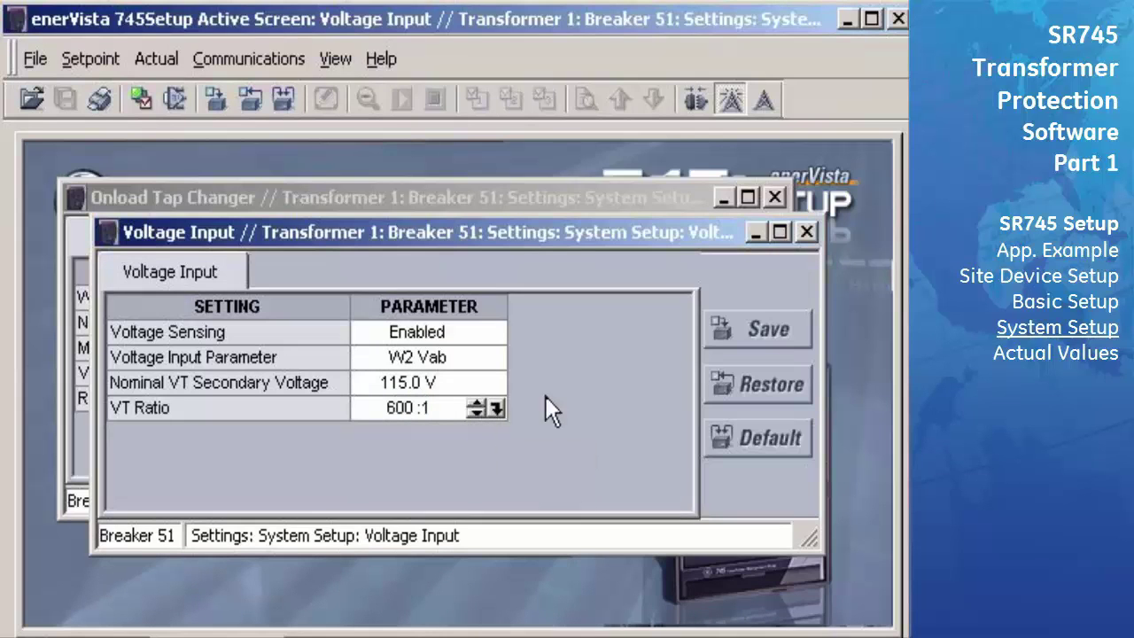
click(719, 336)
click(389, 411)
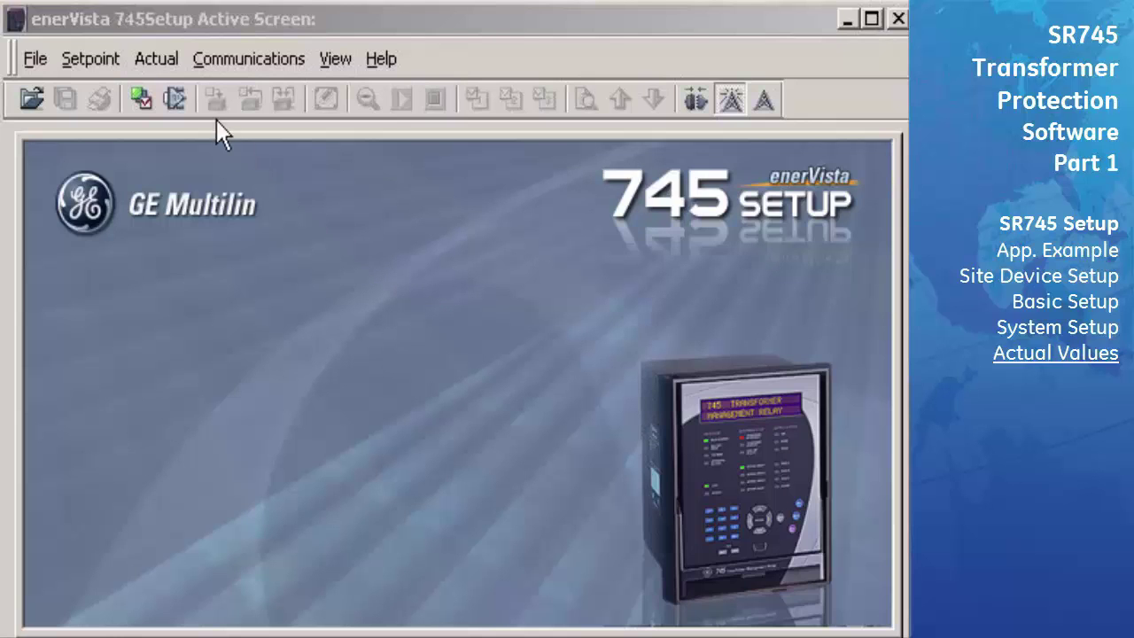
Open the Actual menu to list the actual values views
click(174, 66)
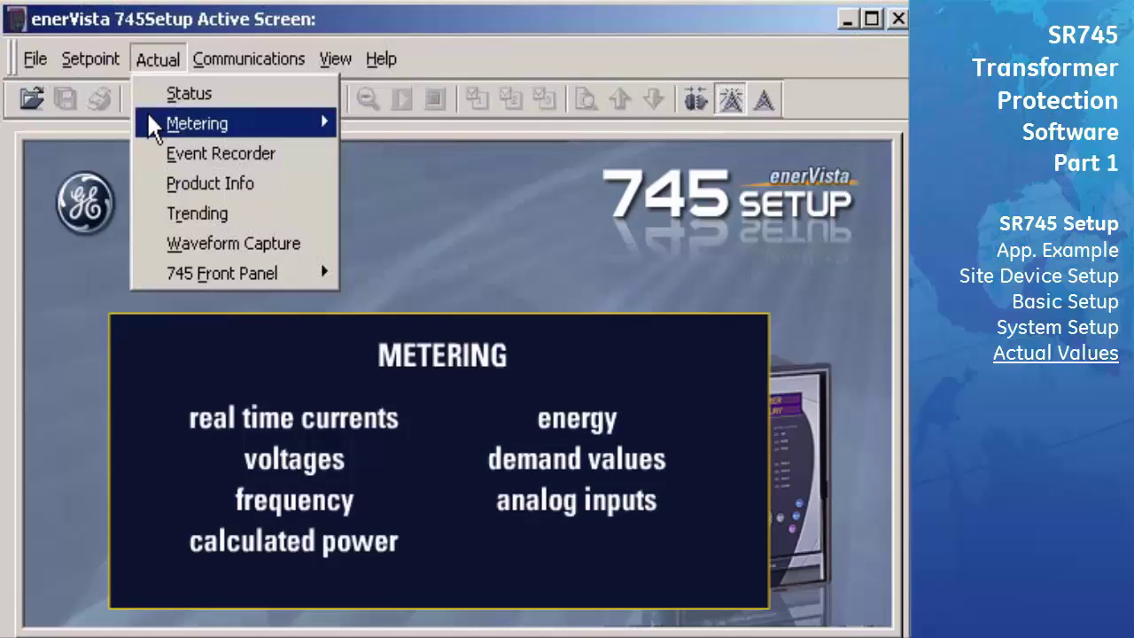
click(149, 117)
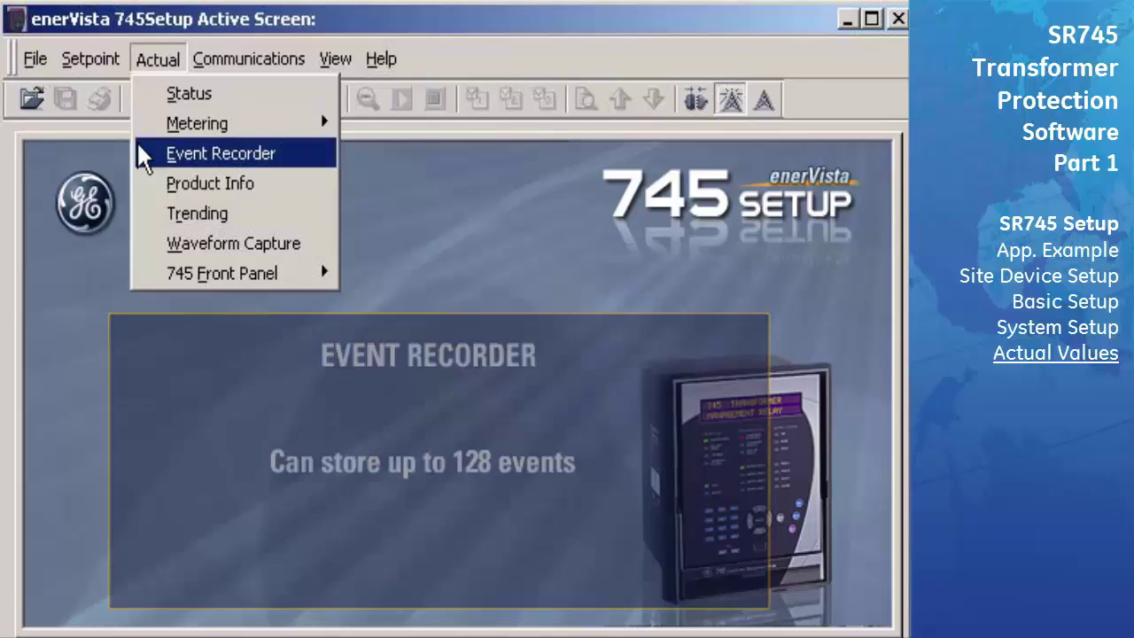
Open the Event Recorder, select event 223 and scroll to its Event Parameter table
click(147, 157)
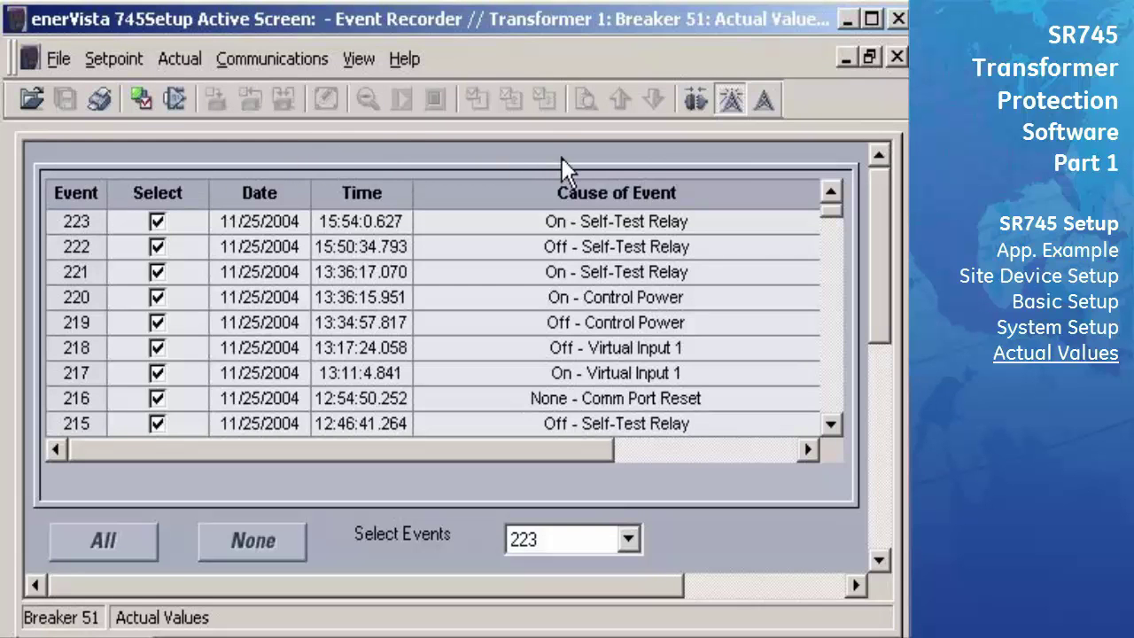
drag(895, 186, 893, 308)
click(628, 282)
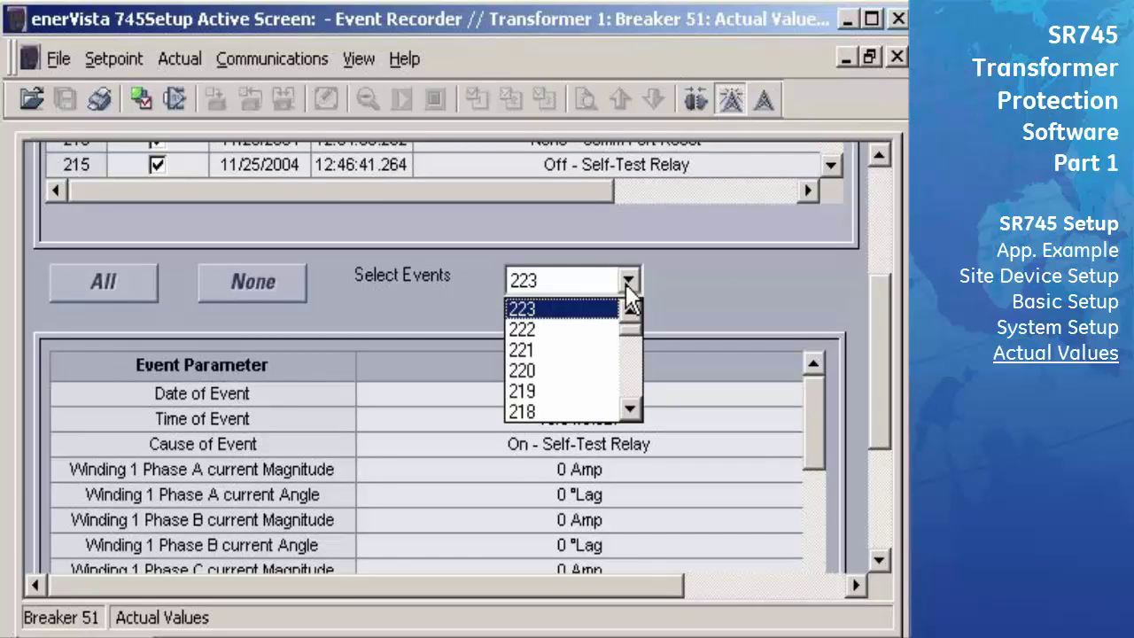
click(601, 307)
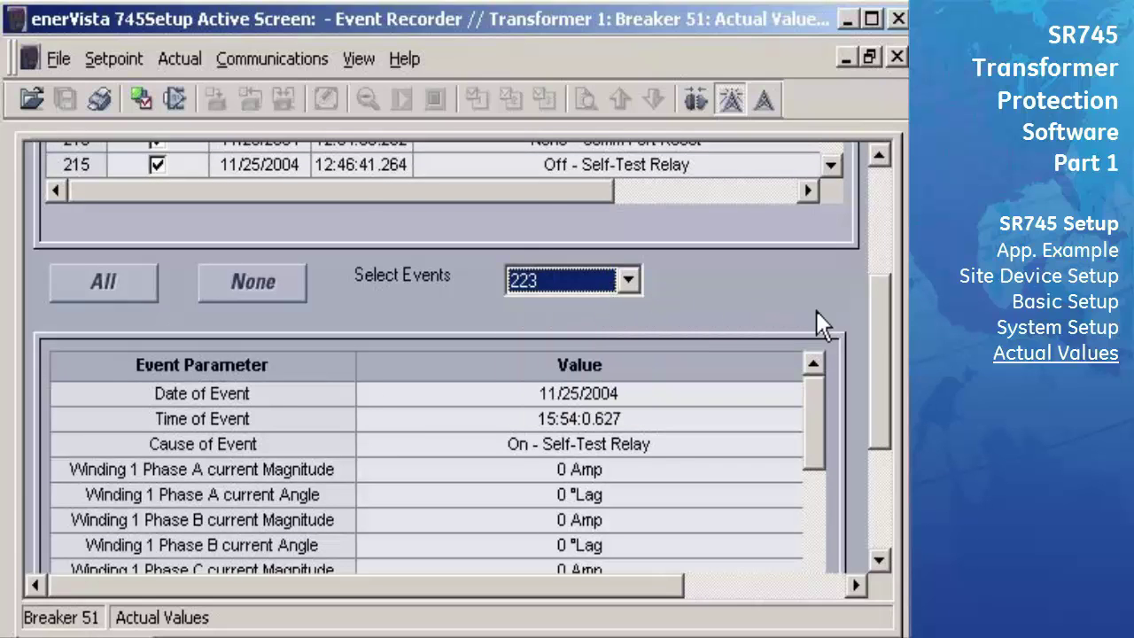
drag(888, 309, 881, 391)
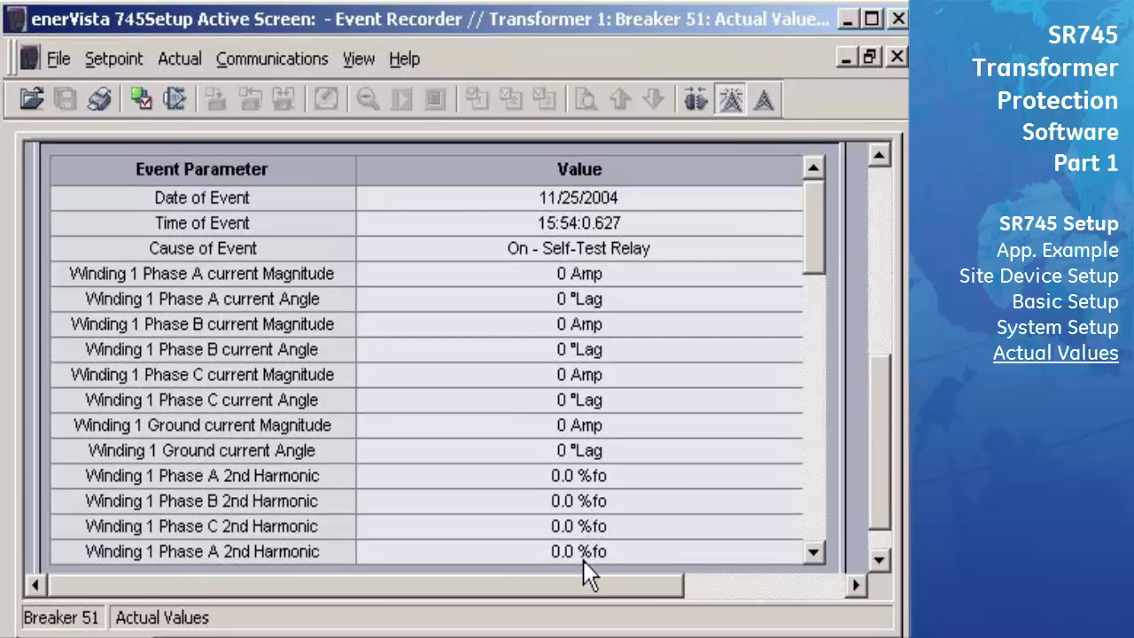
drag(589, 589, 767, 602)
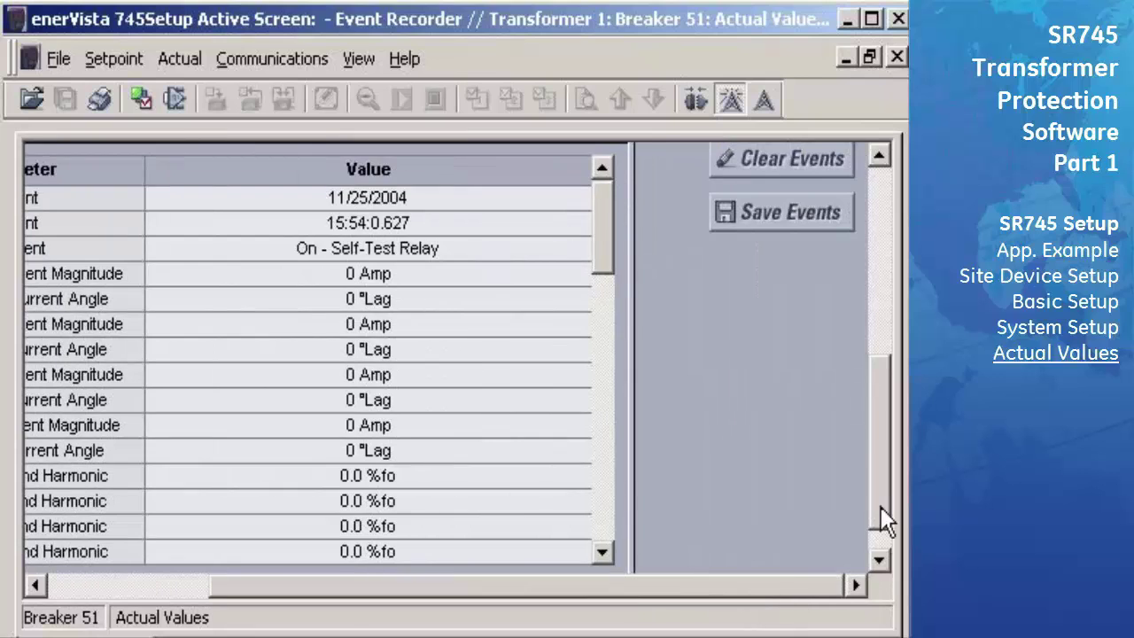
drag(881, 506, 879, 479)
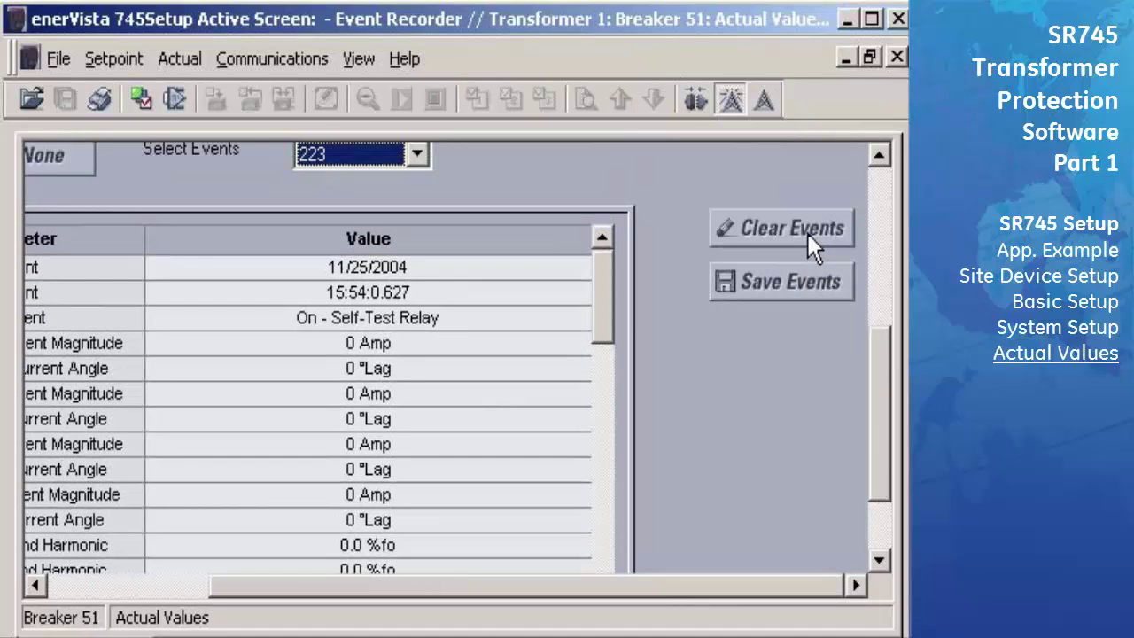
Use Save Events with the All option to write the records to event.csv
click(782, 280)
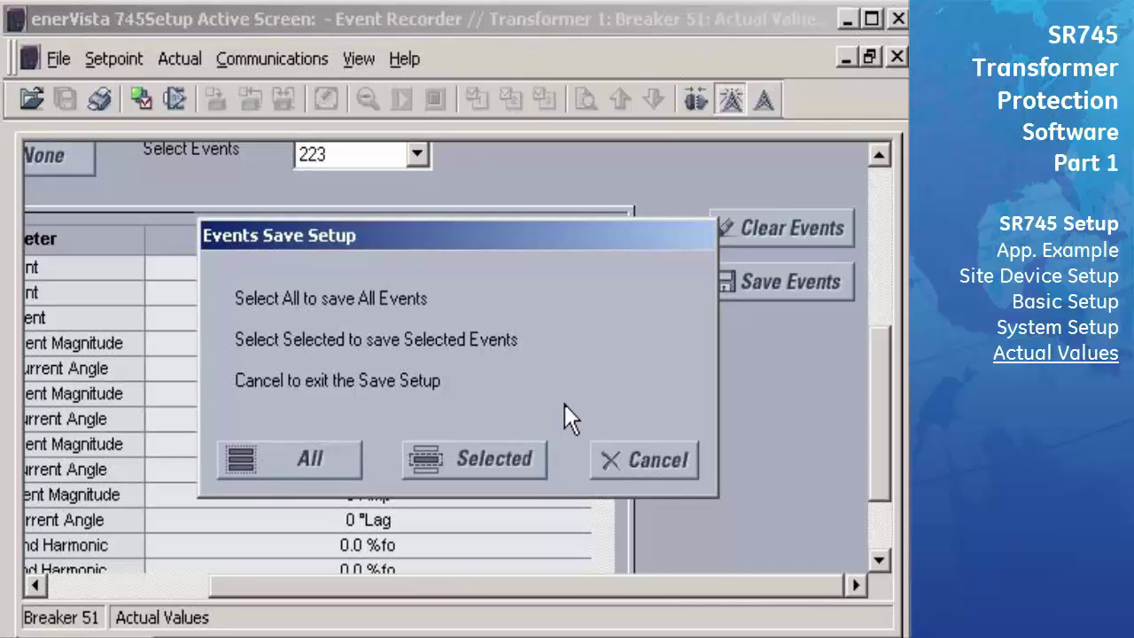
click(305, 451)
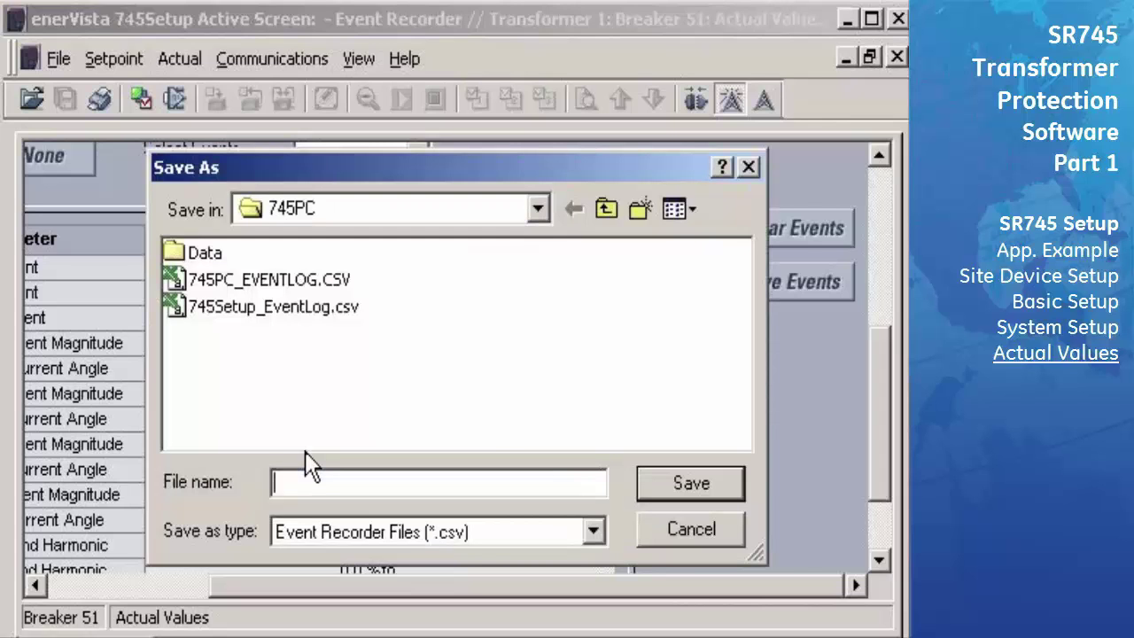
text(event.csv)
key(Return)
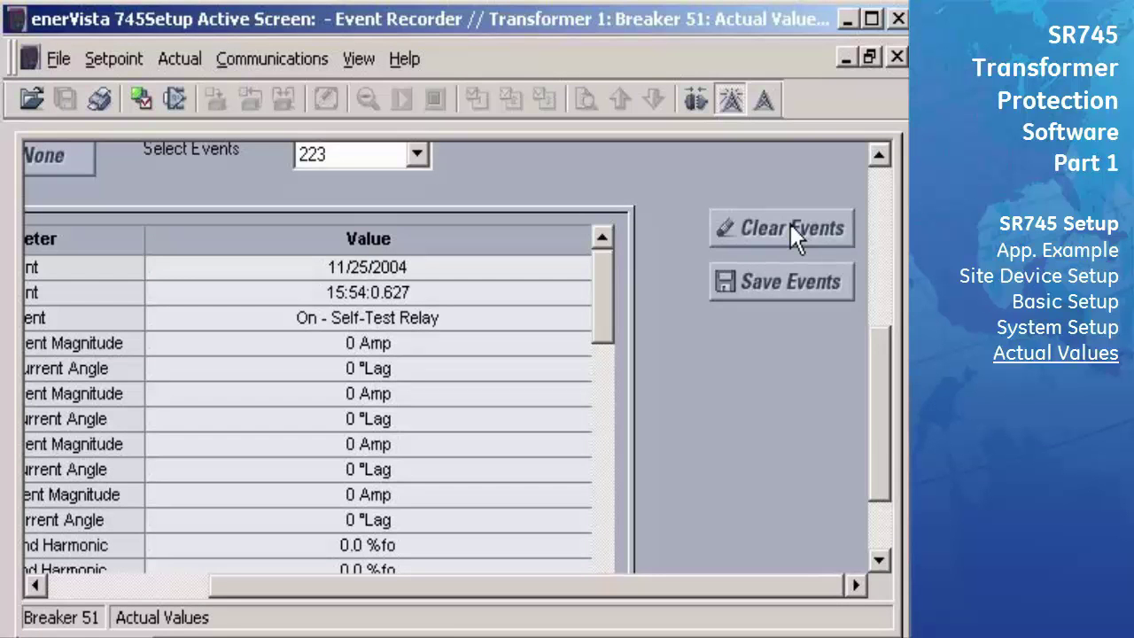
Clear all recorded events, scroll back to the top, and open the Actual menu
click(753, 230)
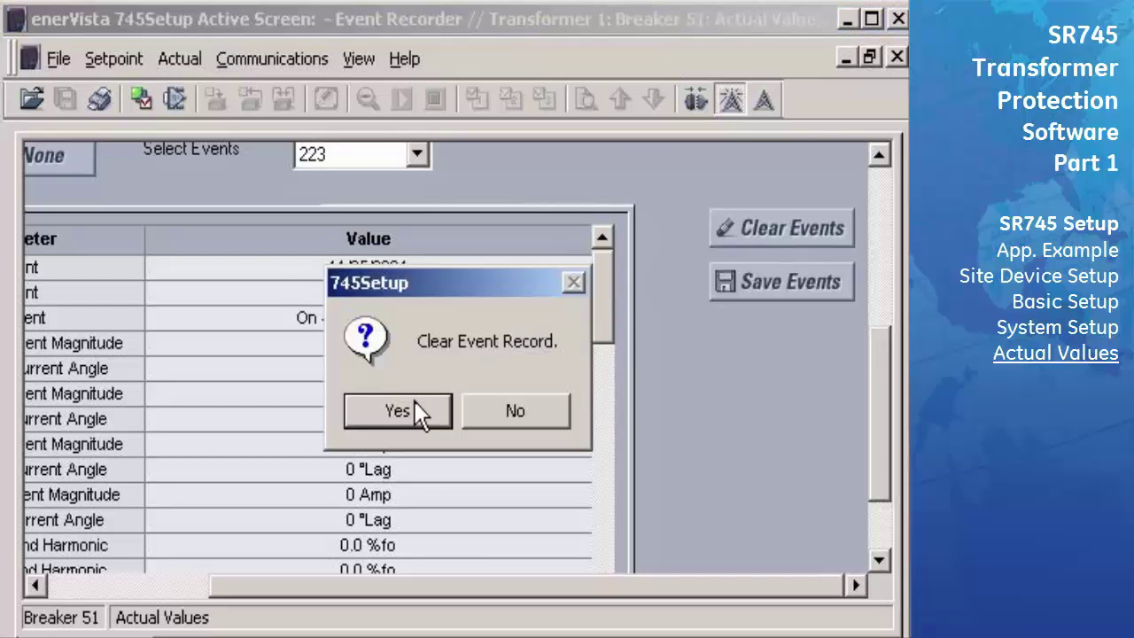
click(417, 412)
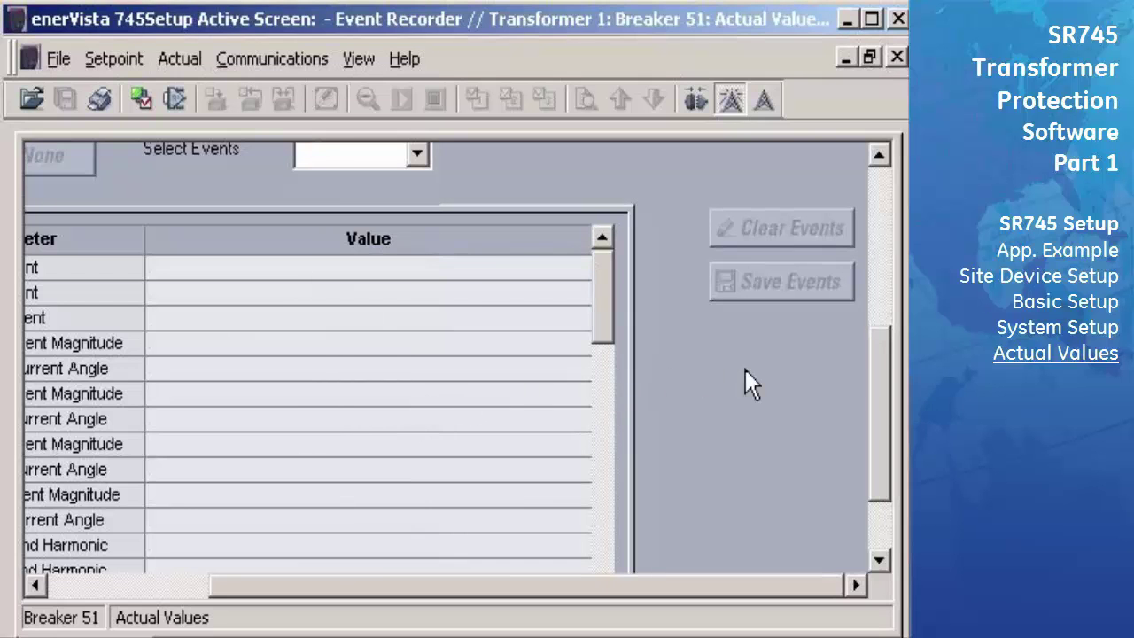
drag(880, 376, 881, 218)
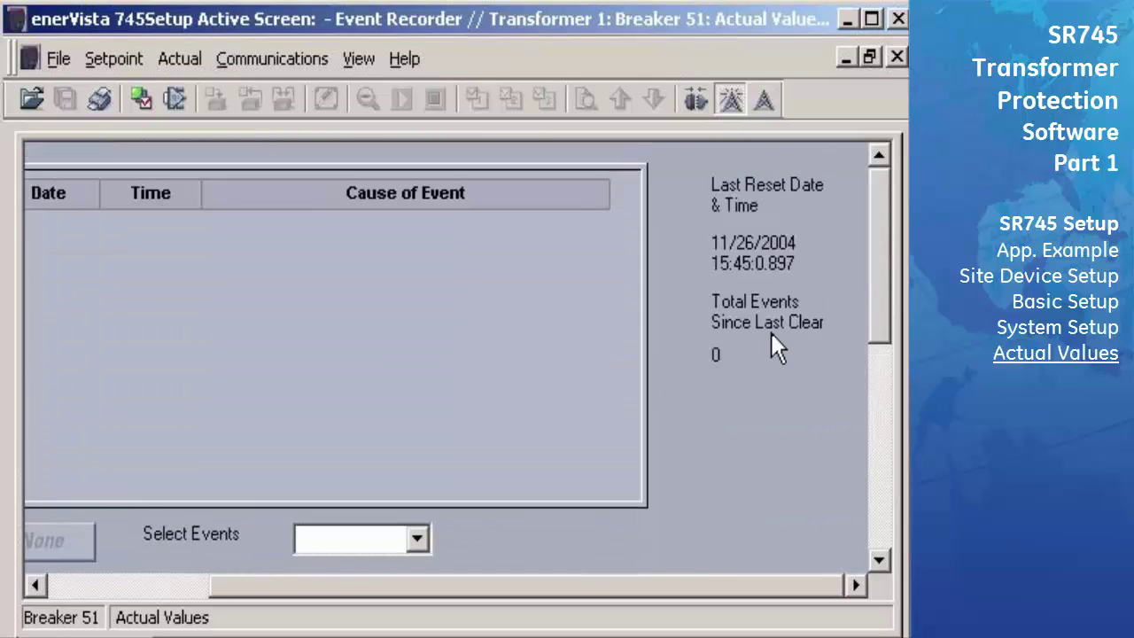
drag(442, 577, 337, 584)
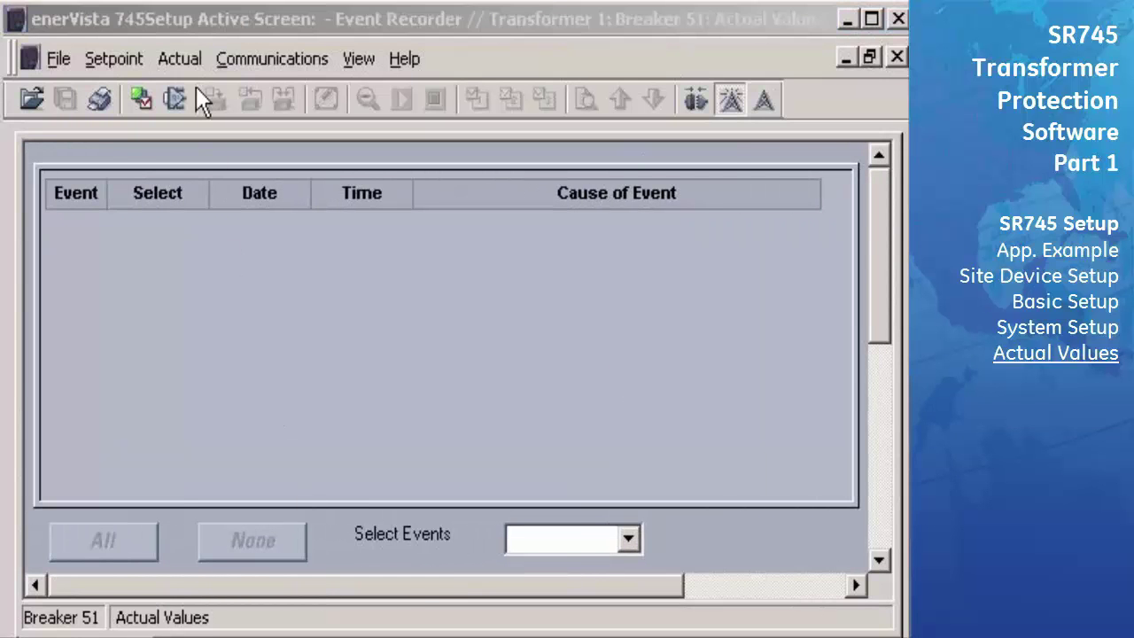
click(181, 62)
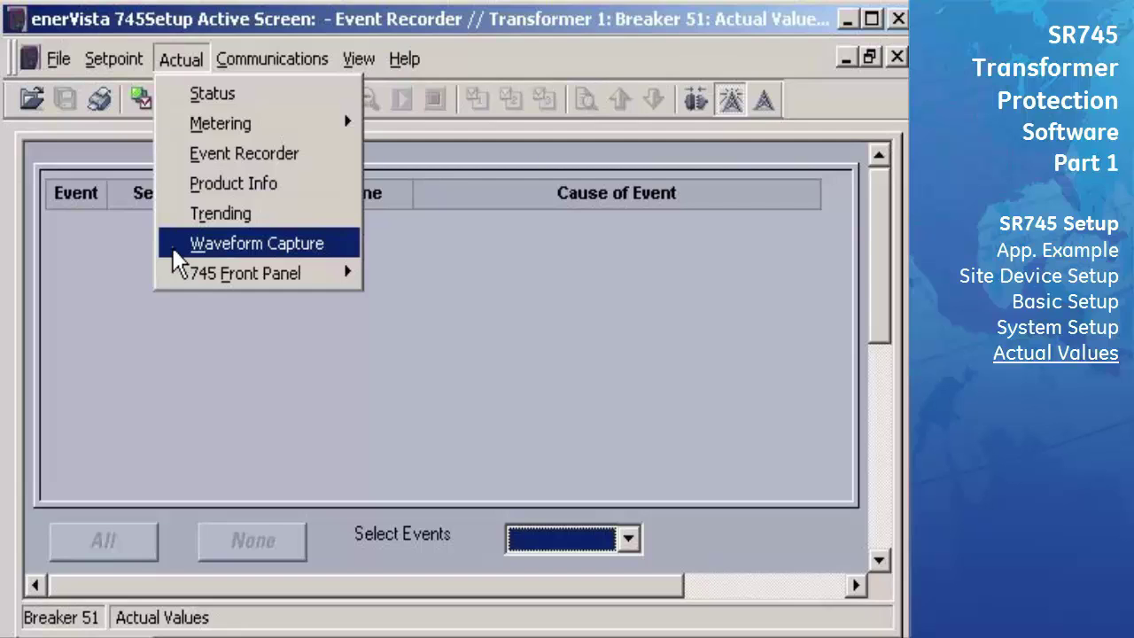
Go to Setpoint > Elements > Differential to show the Percent Differential settings
mouse_move(170, 278)
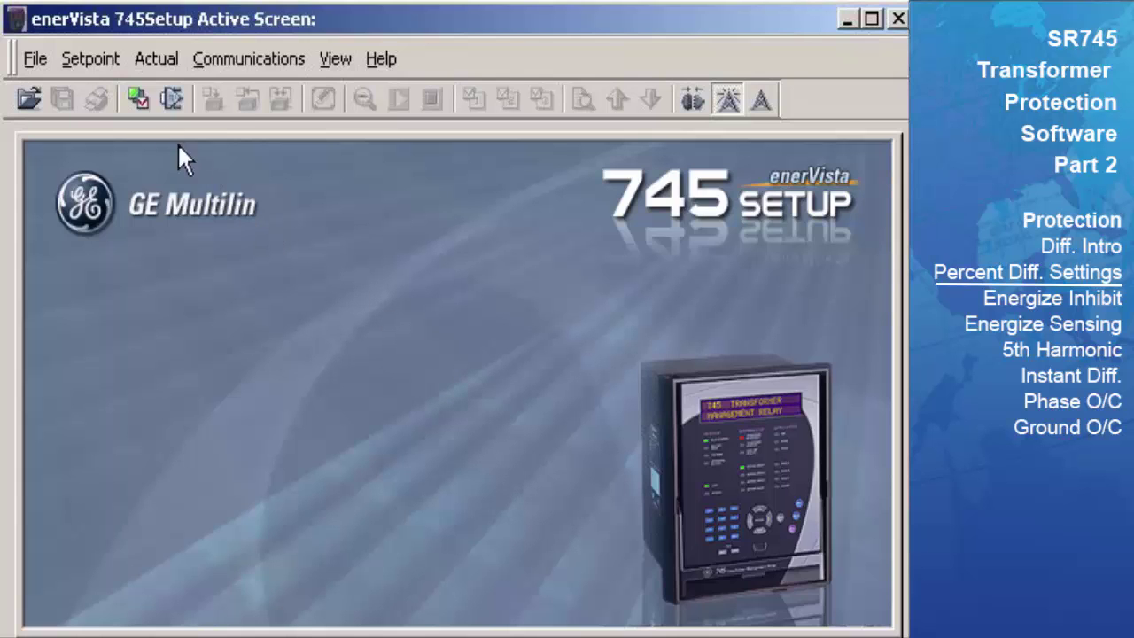
click(117, 63)
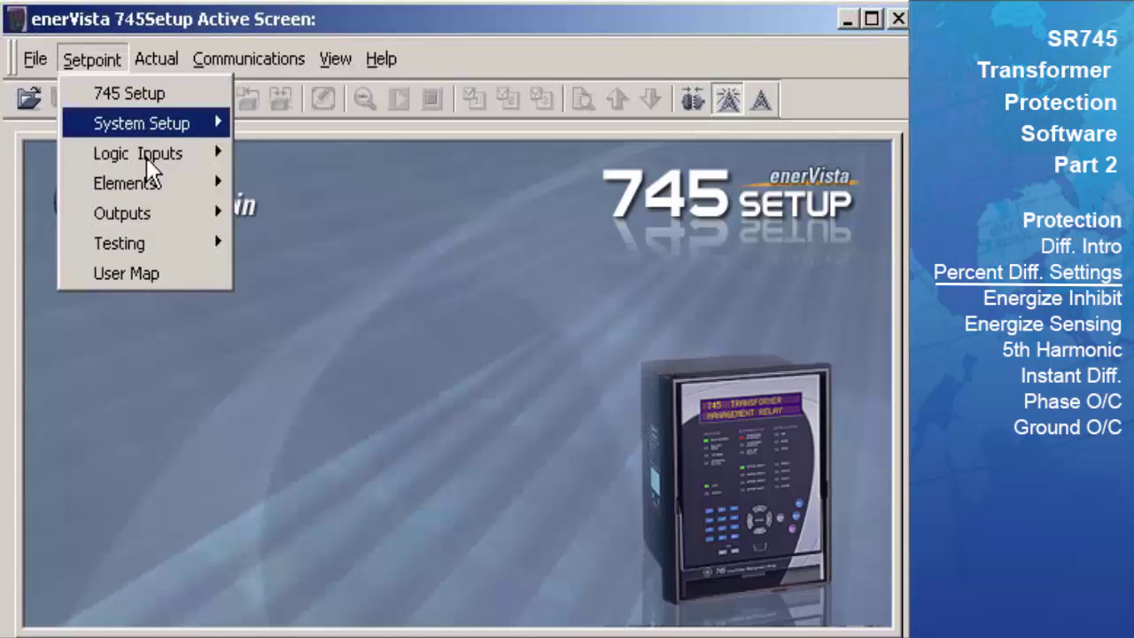
mouse_move(155, 197)
click(352, 241)
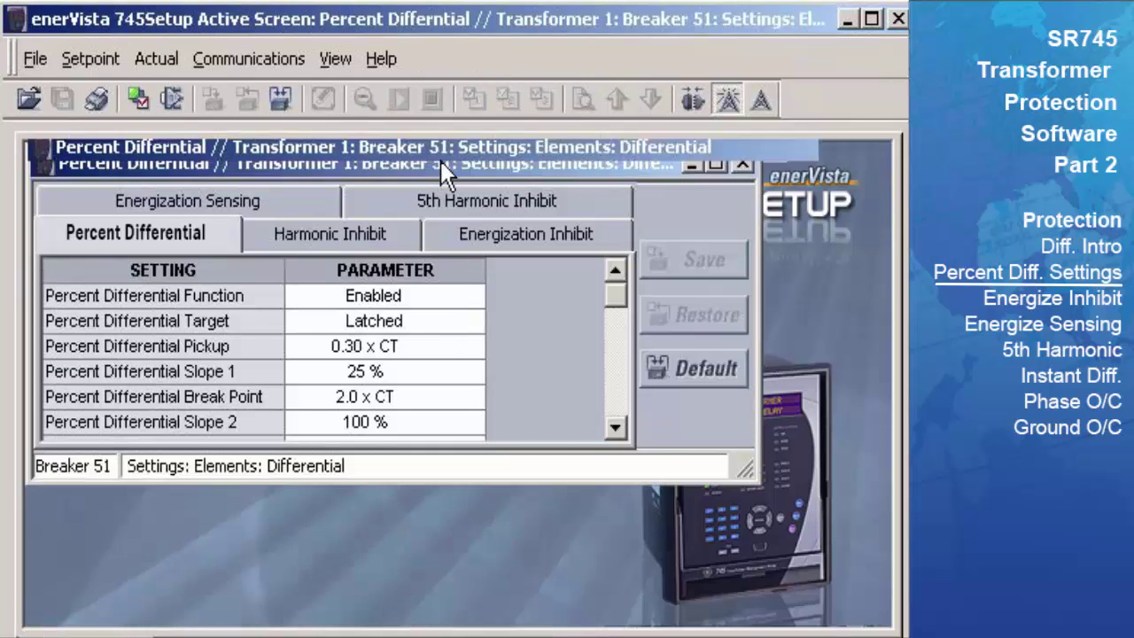
Maximize the Percent Differential window by double-clicking its title bar
double_click(441, 163)
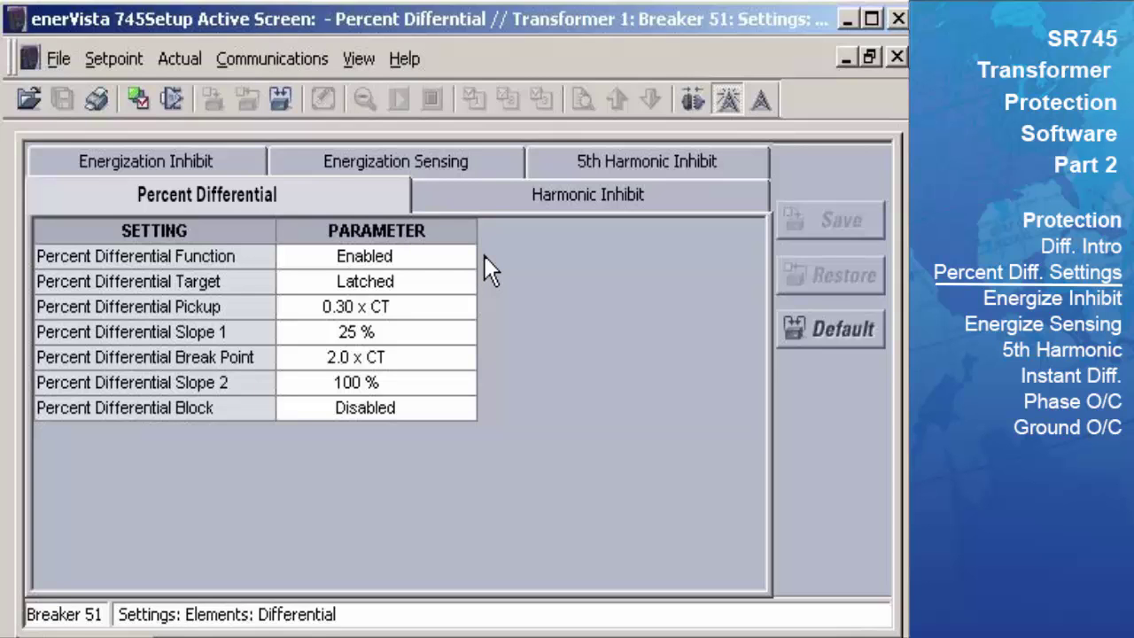
click(463, 282)
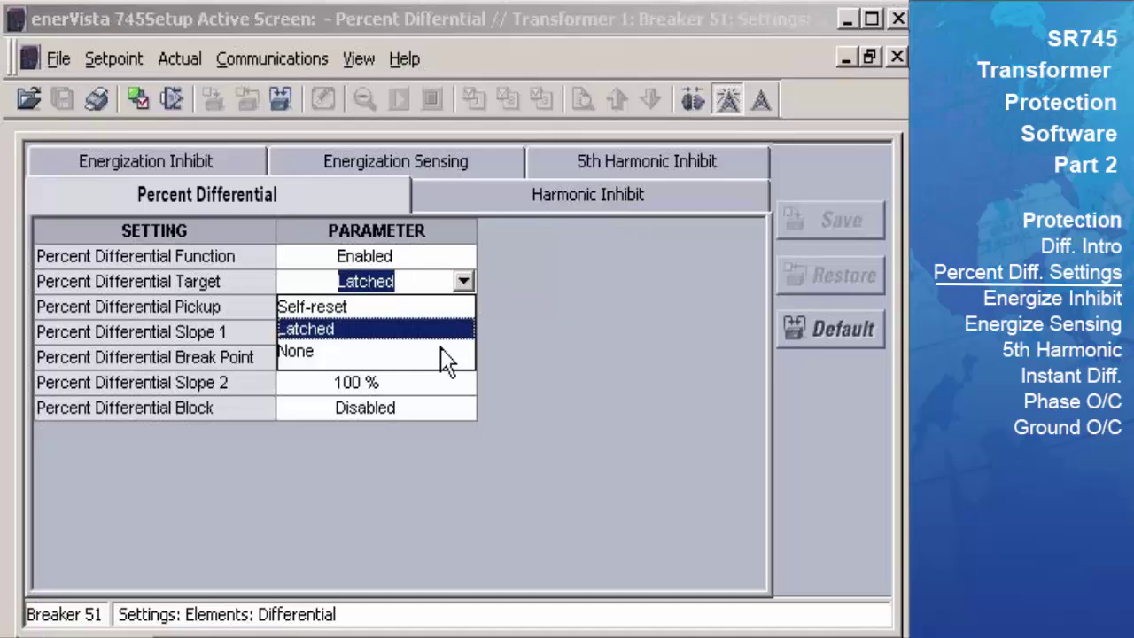
click(524, 355)
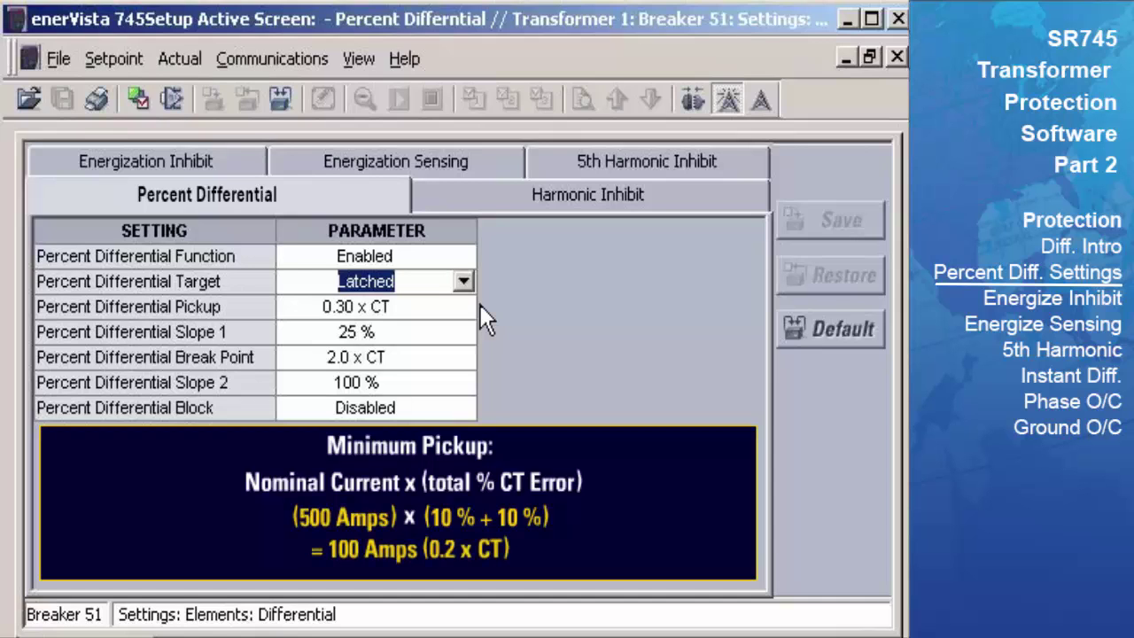
Change Pickup to 0.20 x CT and re-enter Slope 1 as 25 %
click(347, 306)
key(BackSpace)
text(2)
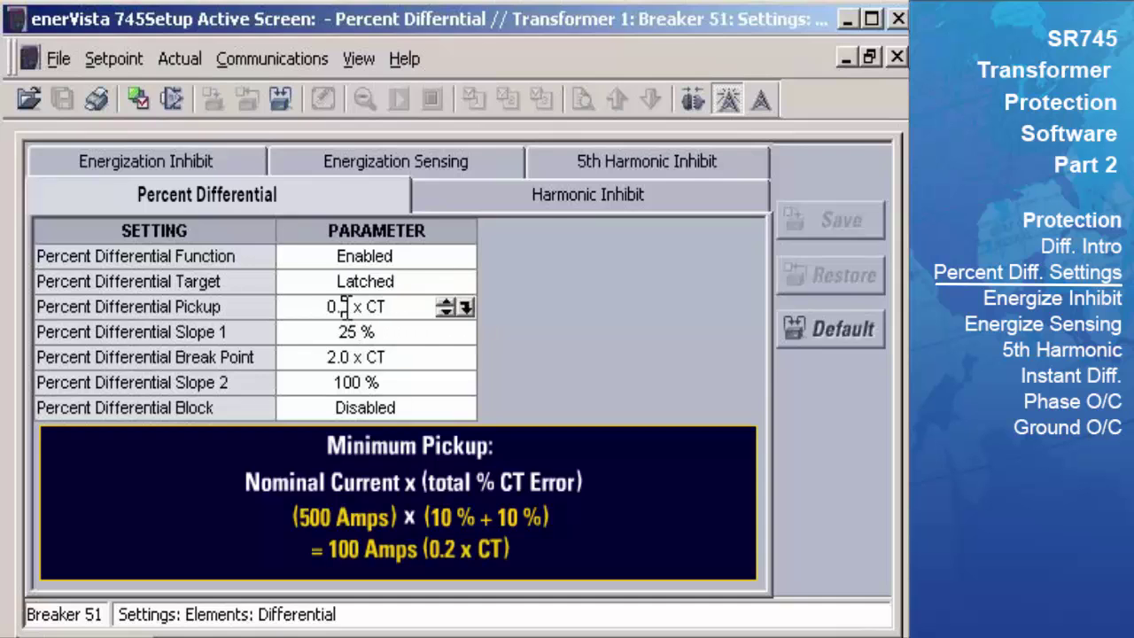
key(Return)
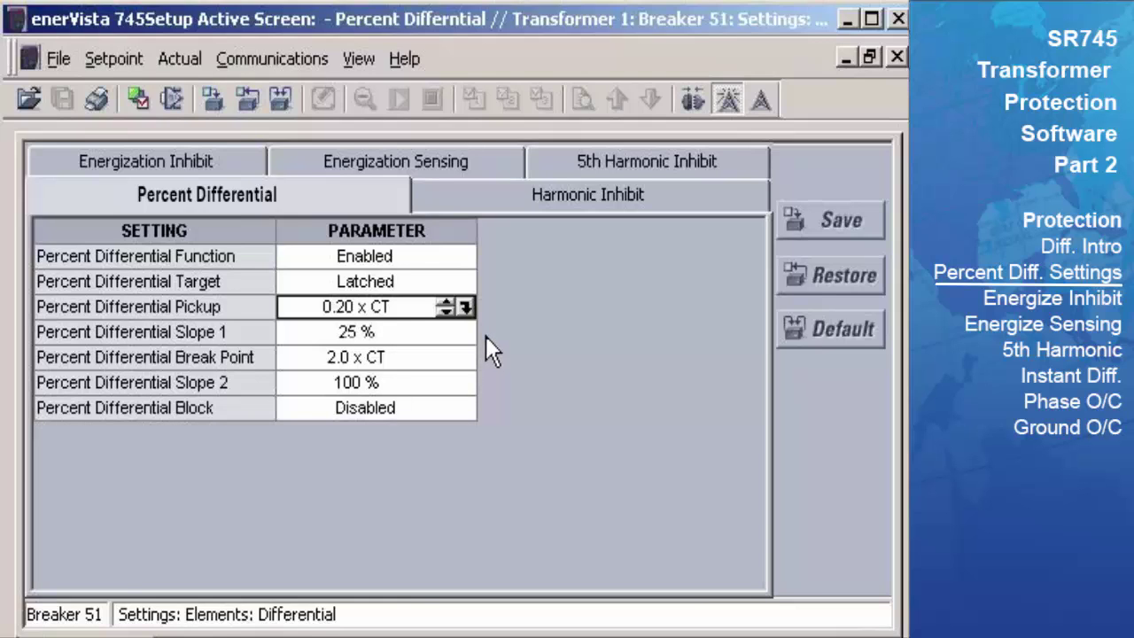
click(397, 333)
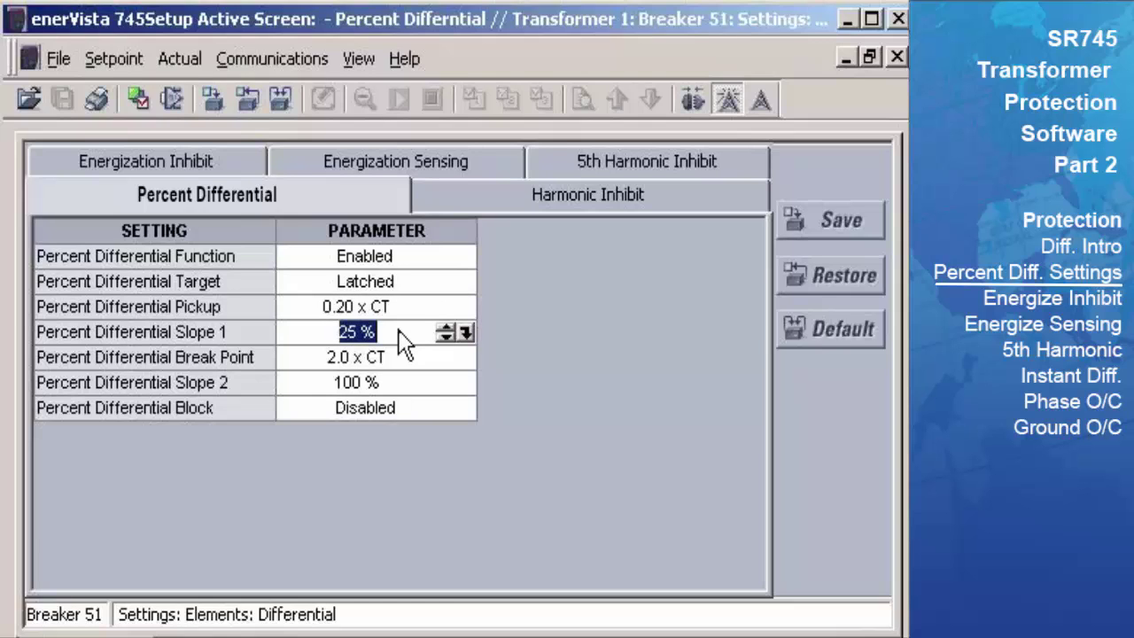
text(25)
key(Return)
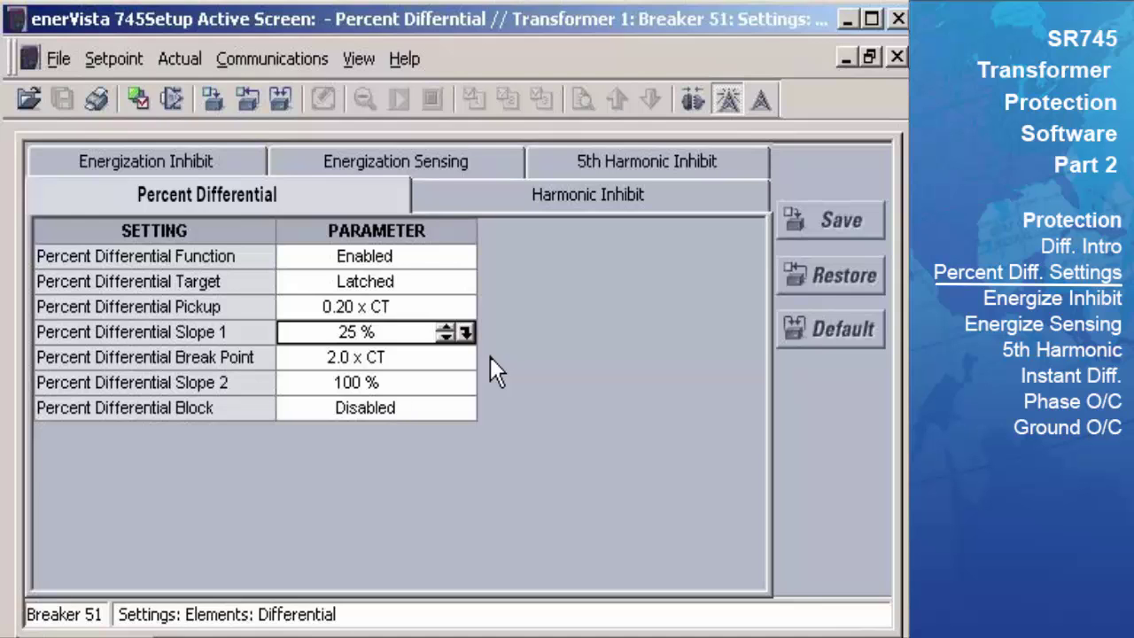
Change Break Point from 2.0 to 4.0 x CT and Slope 2 from 100 to 65 %
click(329, 357)
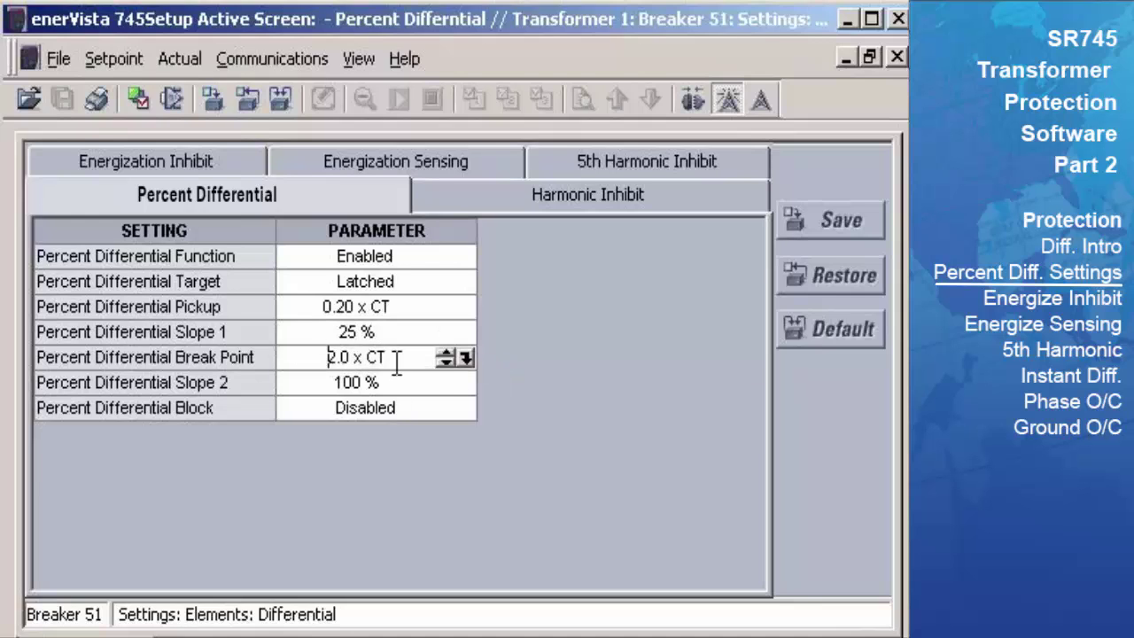
key(Delete)
text(4)
key(Return)
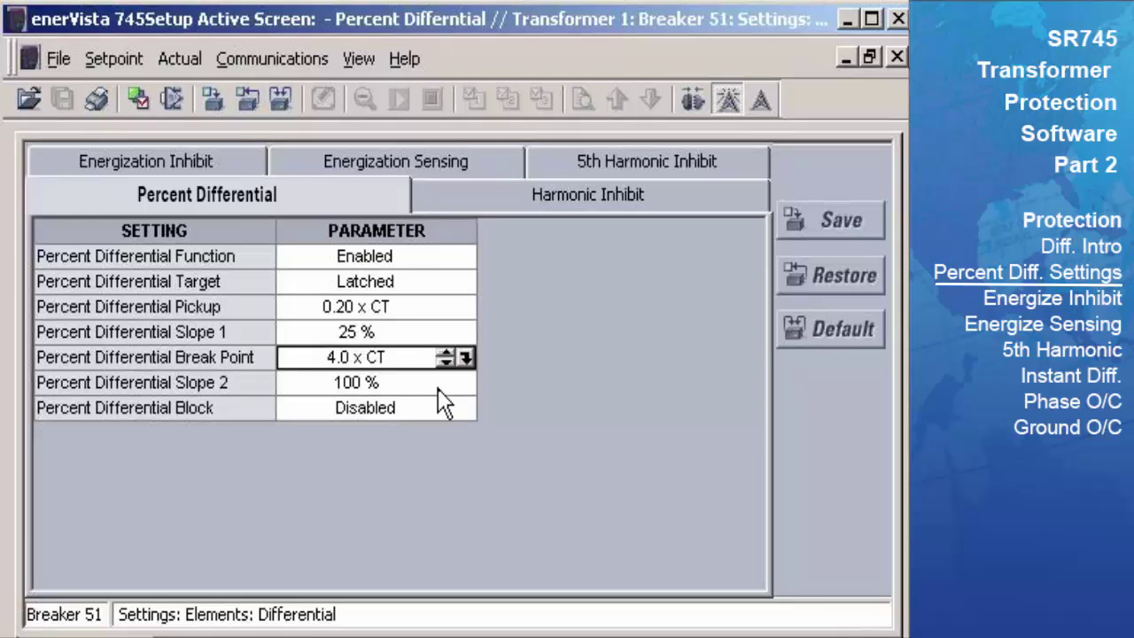
click(366, 384)
drag(368, 382, 304, 381)
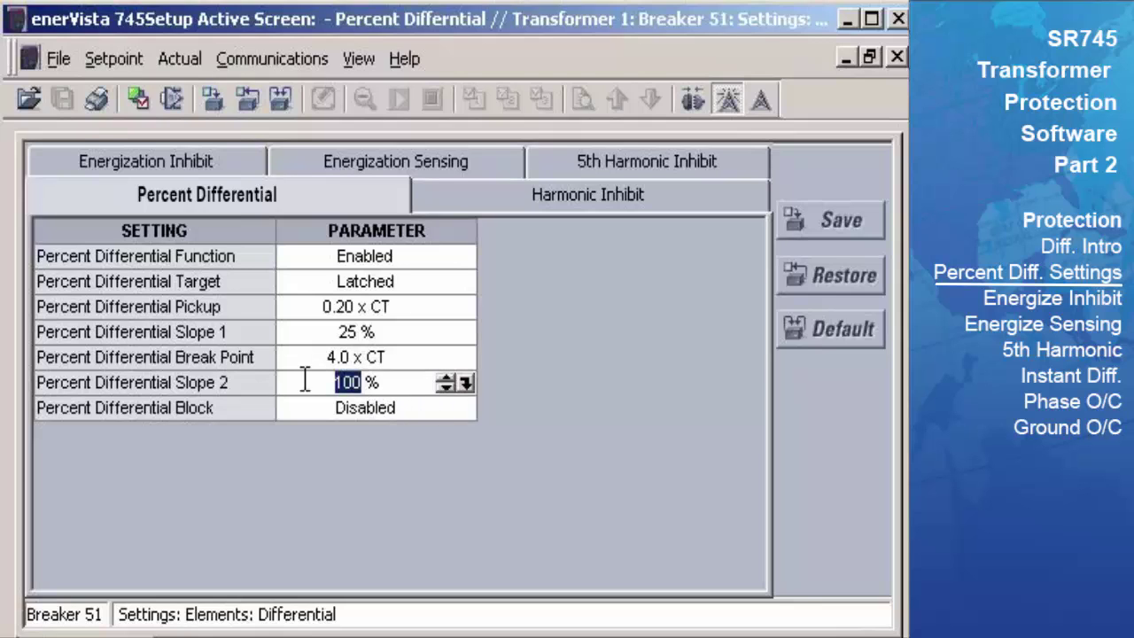
text(65)
key(Return)
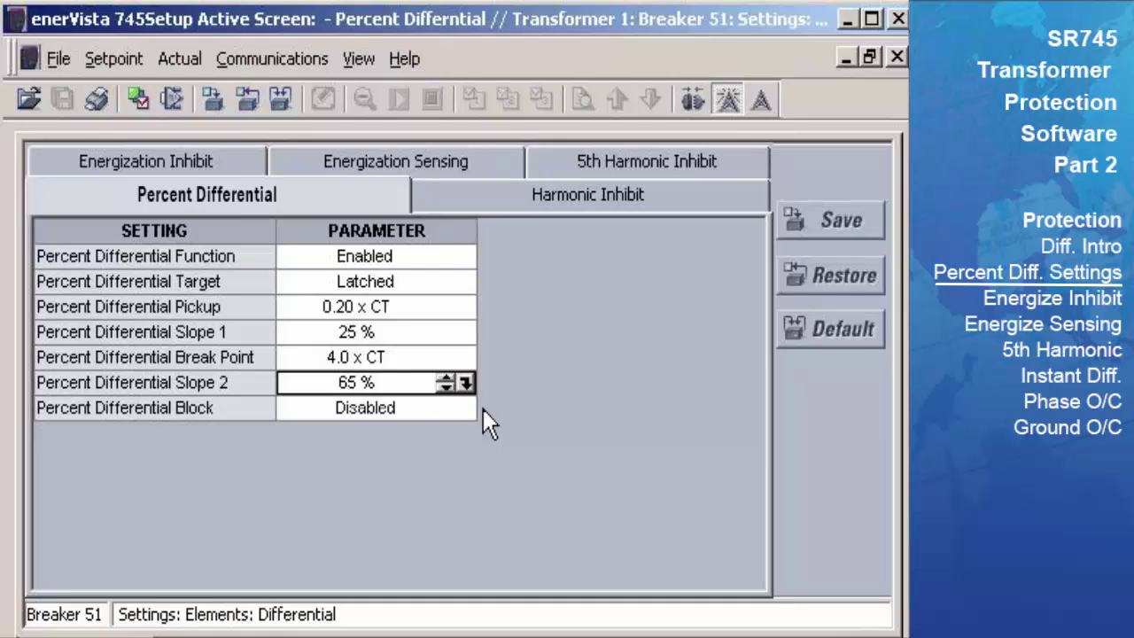
Choose Logic Input 1 as the Percent Differential Block source
click(467, 415)
click(461, 413)
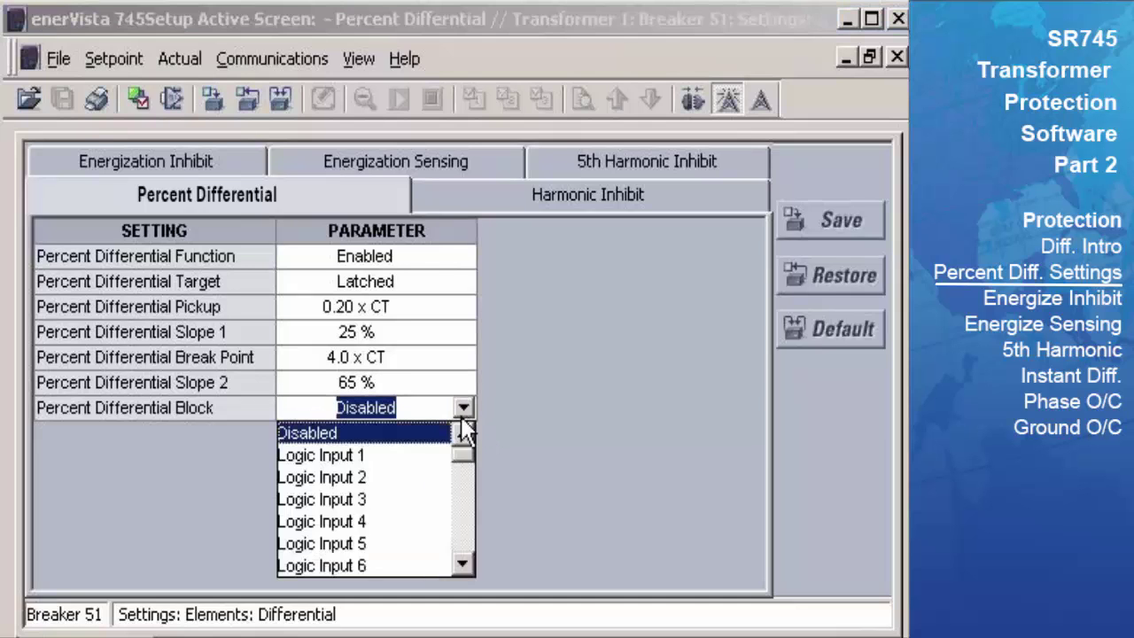
click(374, 457)
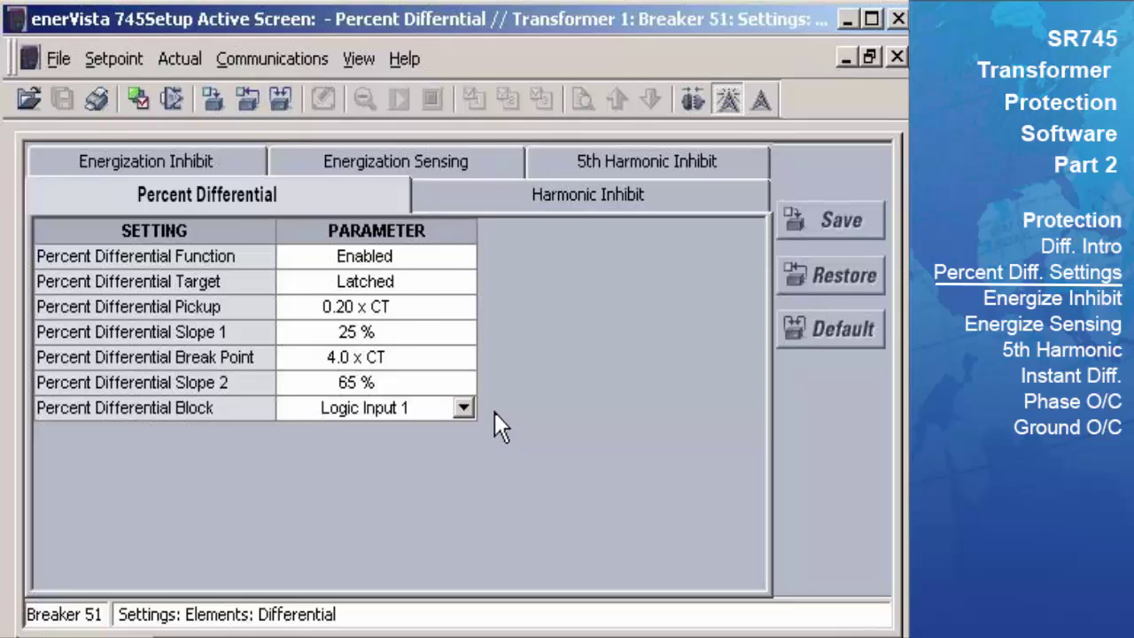
click(113, 58)
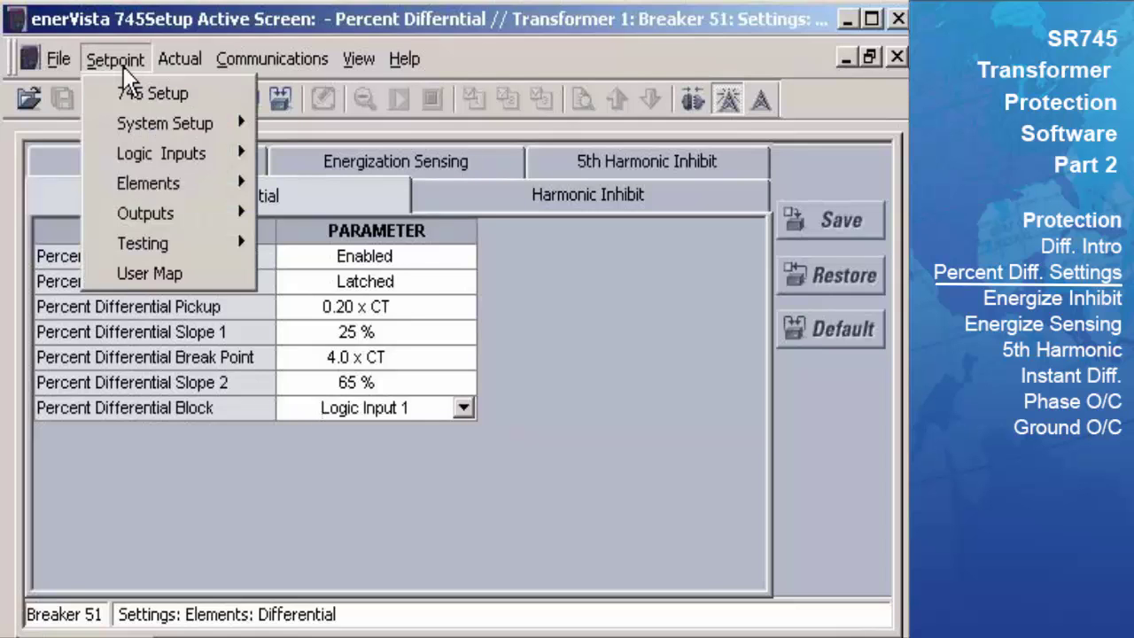
Open the relay's Logic Inputs settings table from the Setpoint menu
mouse_move(166, 169)
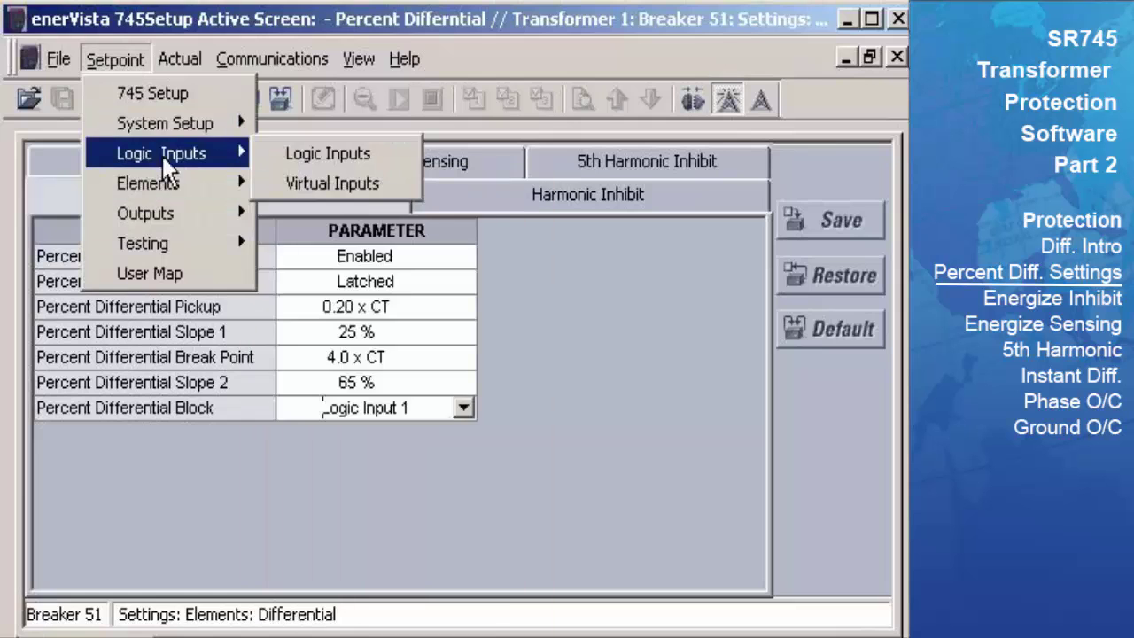
click(318, 162)
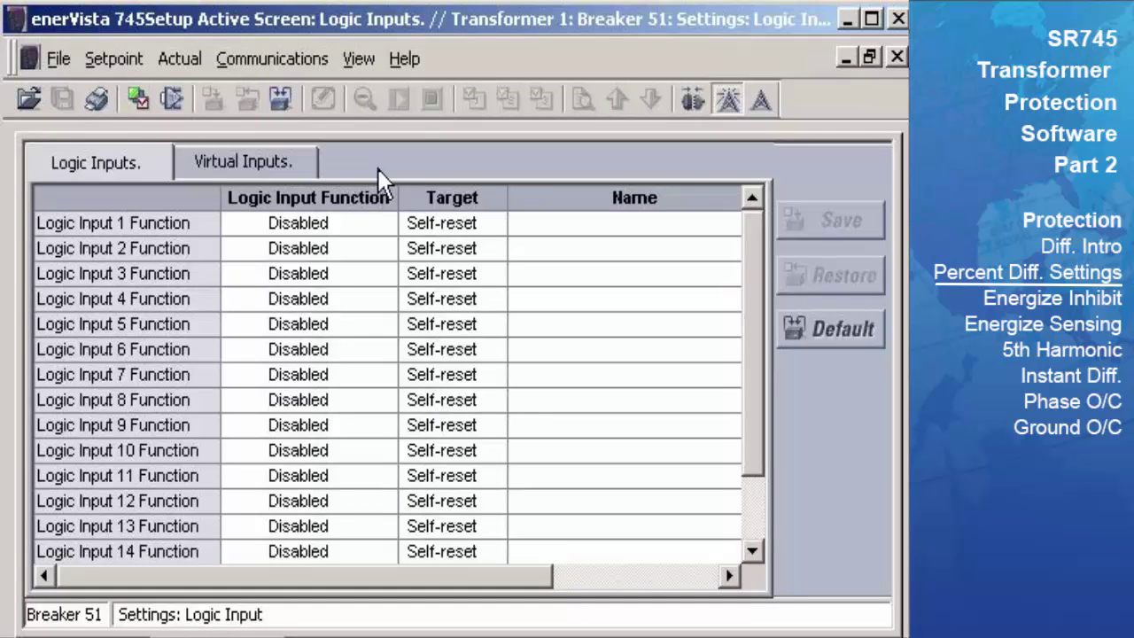
Enable Logic Input 1, name it 'percent diff', and keep its target at Self-reset
click(388, 225)
click(360, 275)
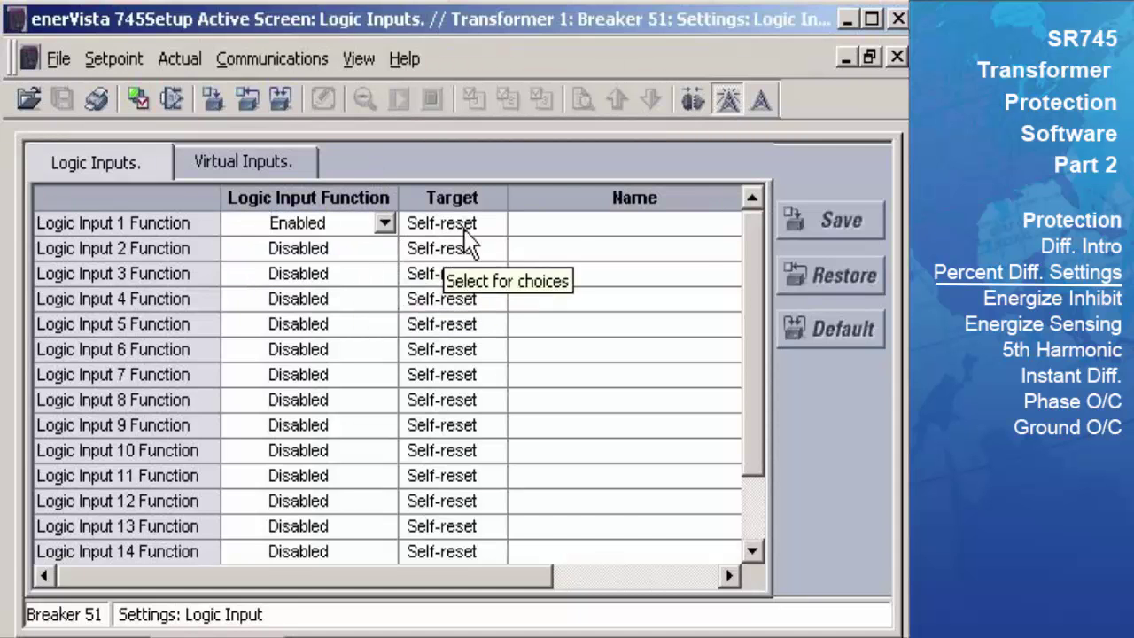
click(538, 229)
text(p)
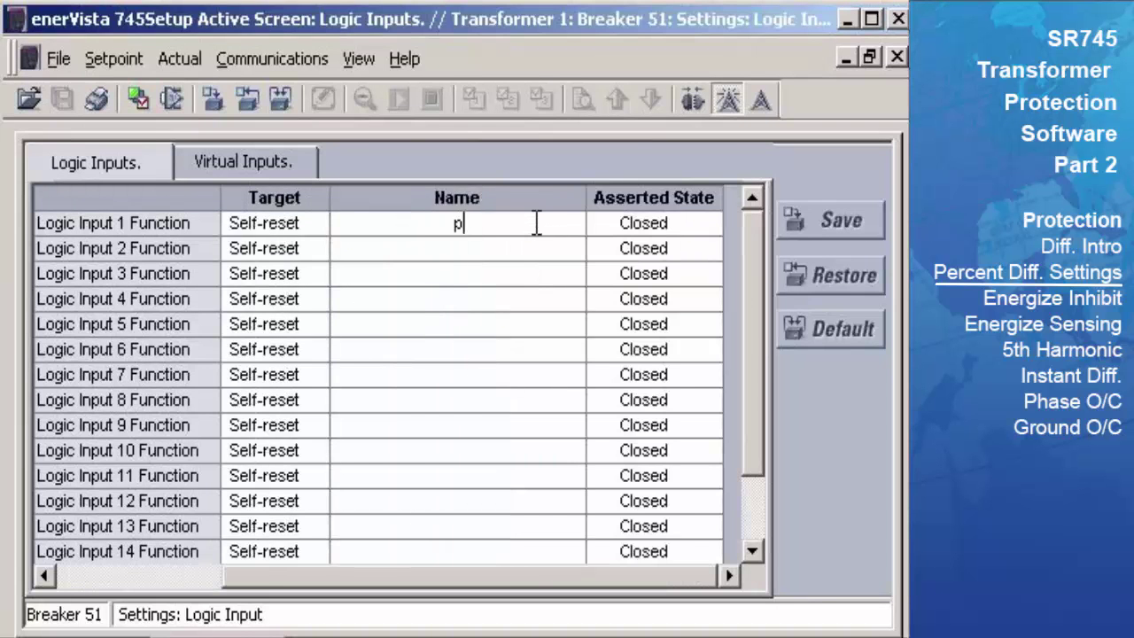
text(ercent diff)
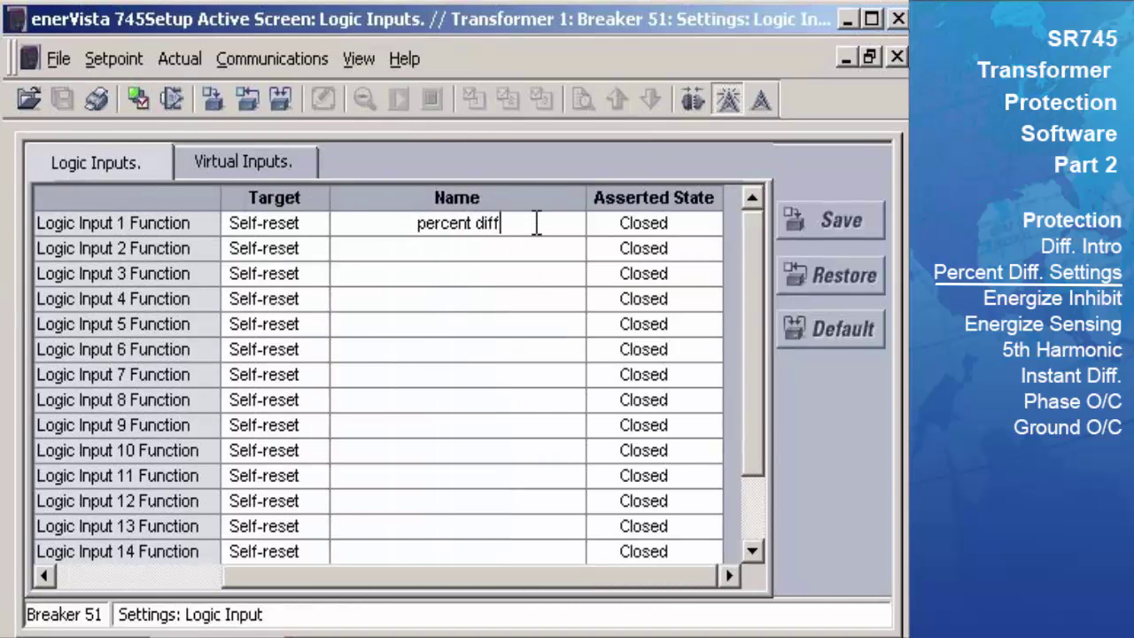
key(Tab)
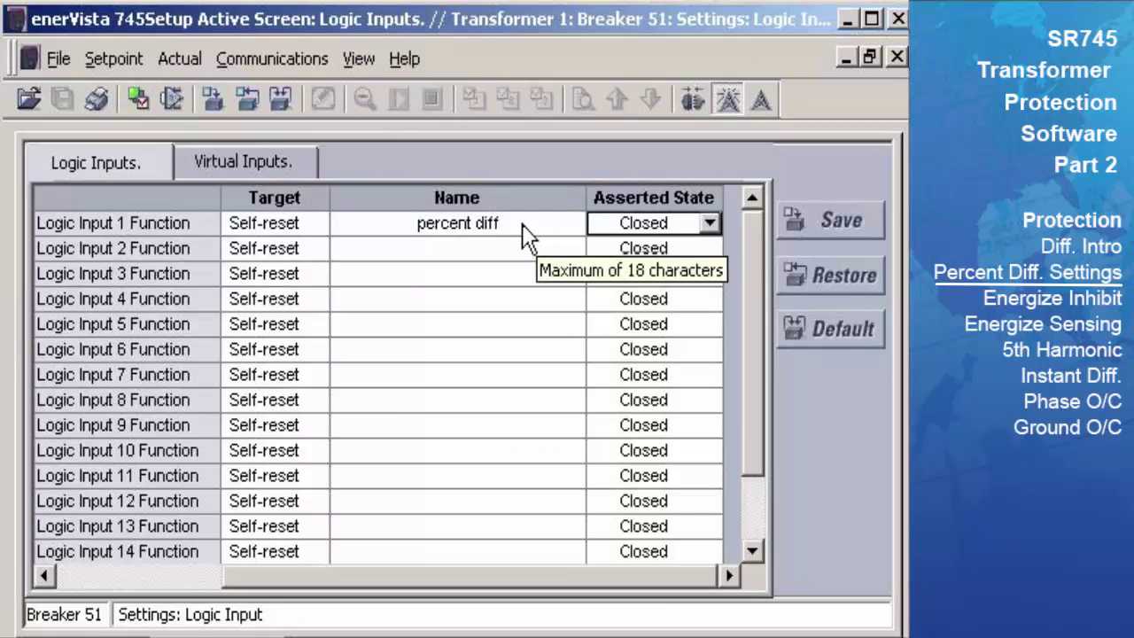
click(315, 224)
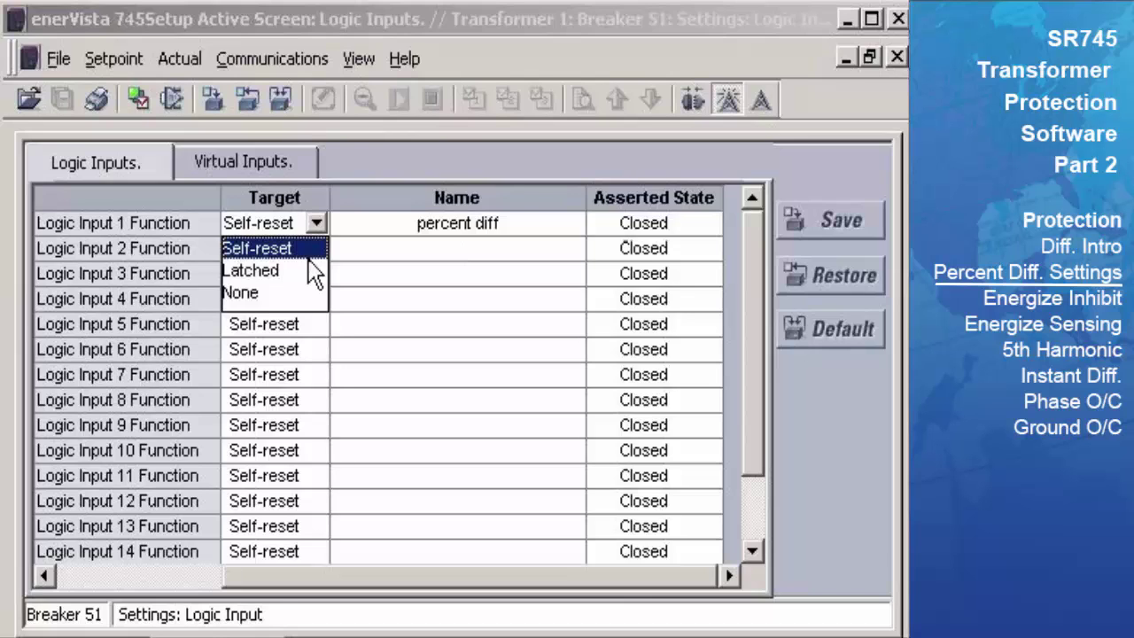
click(316, 255)
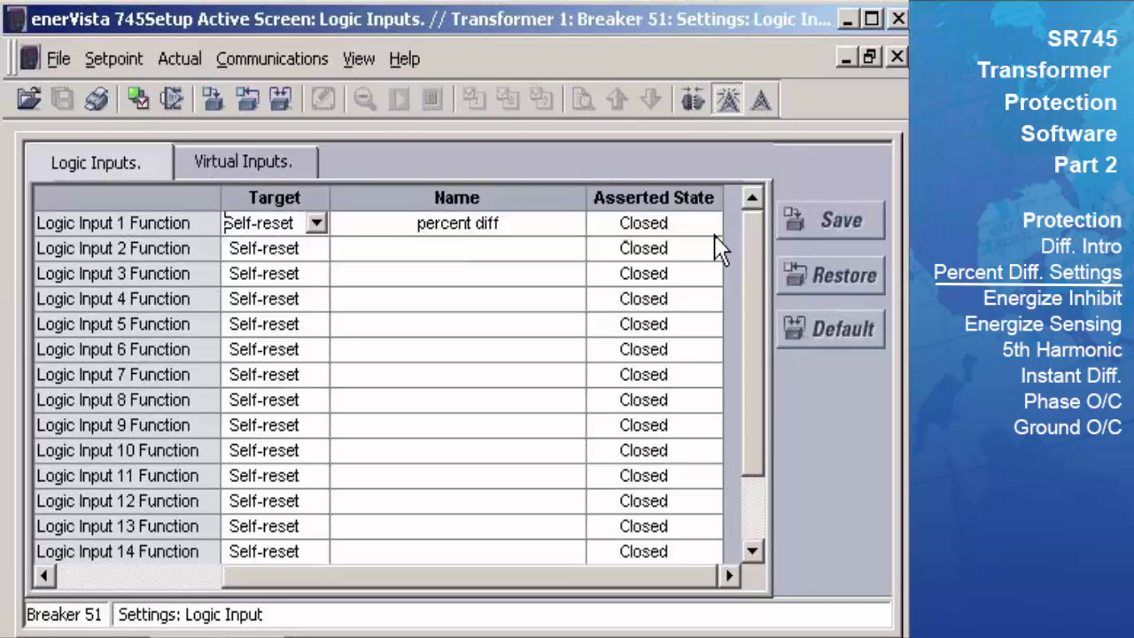
Save the Logic Inputs settings and confirm the save
click(818, 216)
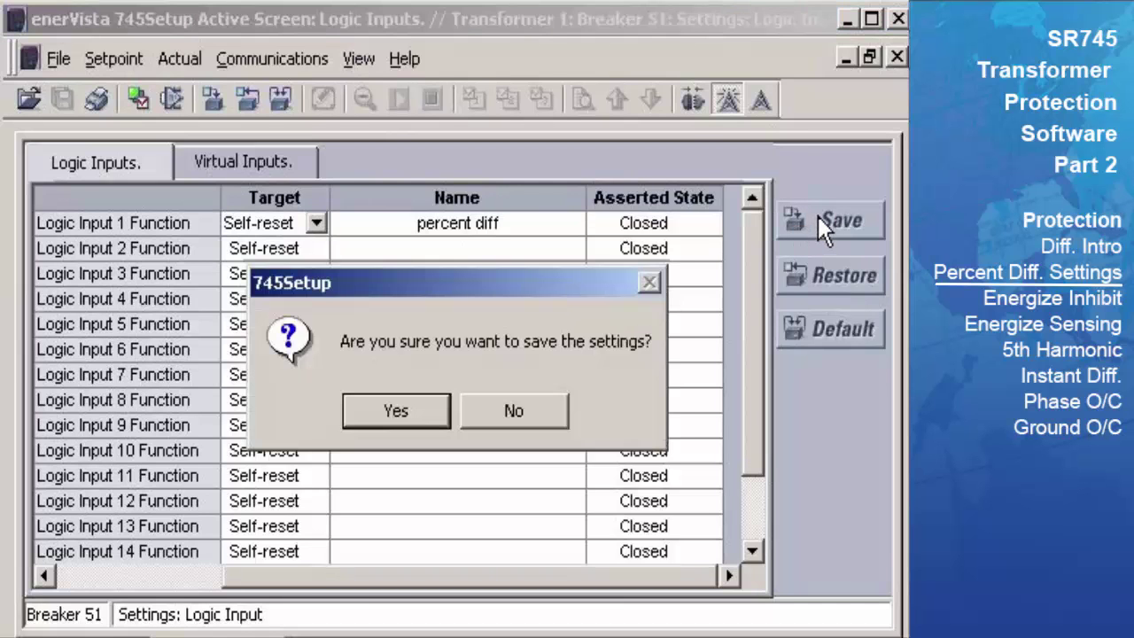
click(431, 404)
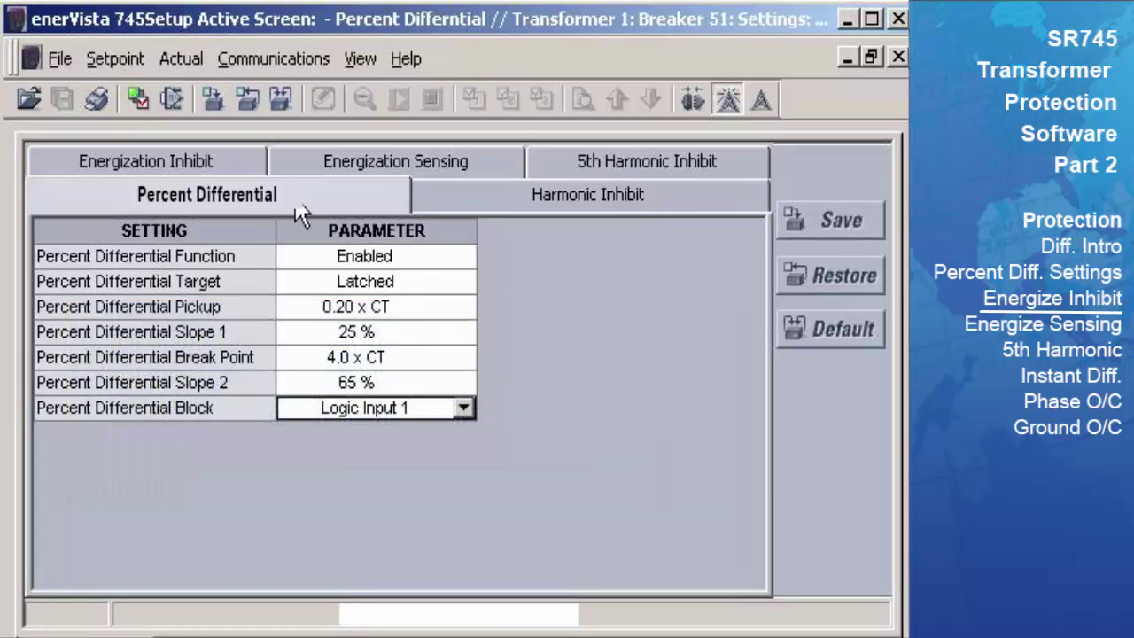
Enable Energization Inhibit and set its inhibit parameters to 2nd harmonic only
click(257, 165)
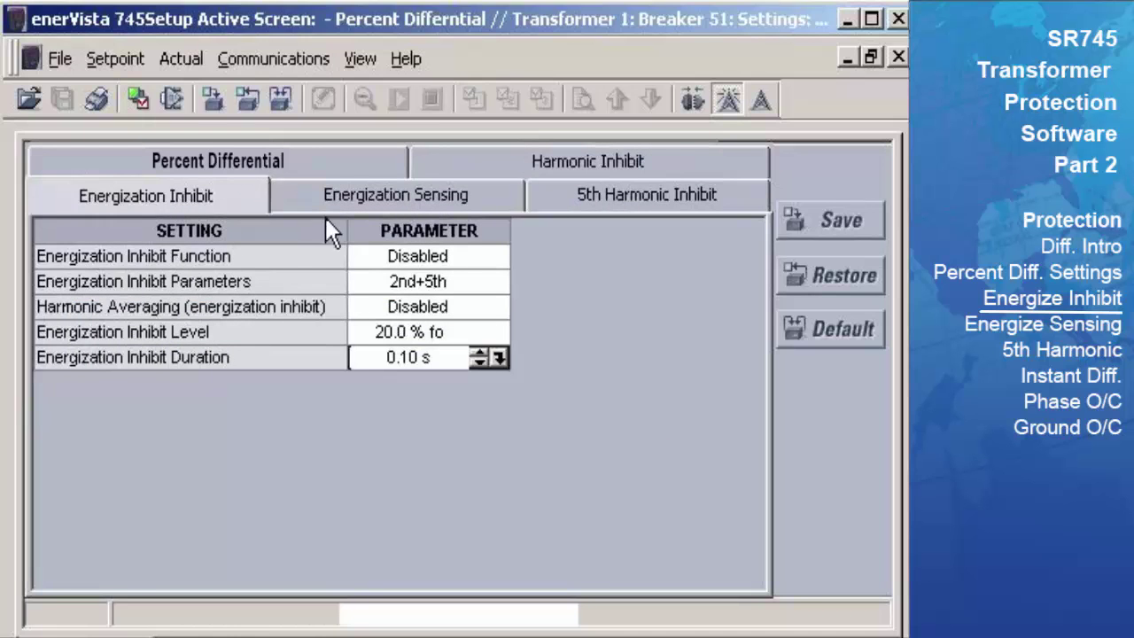
click(501, 256)
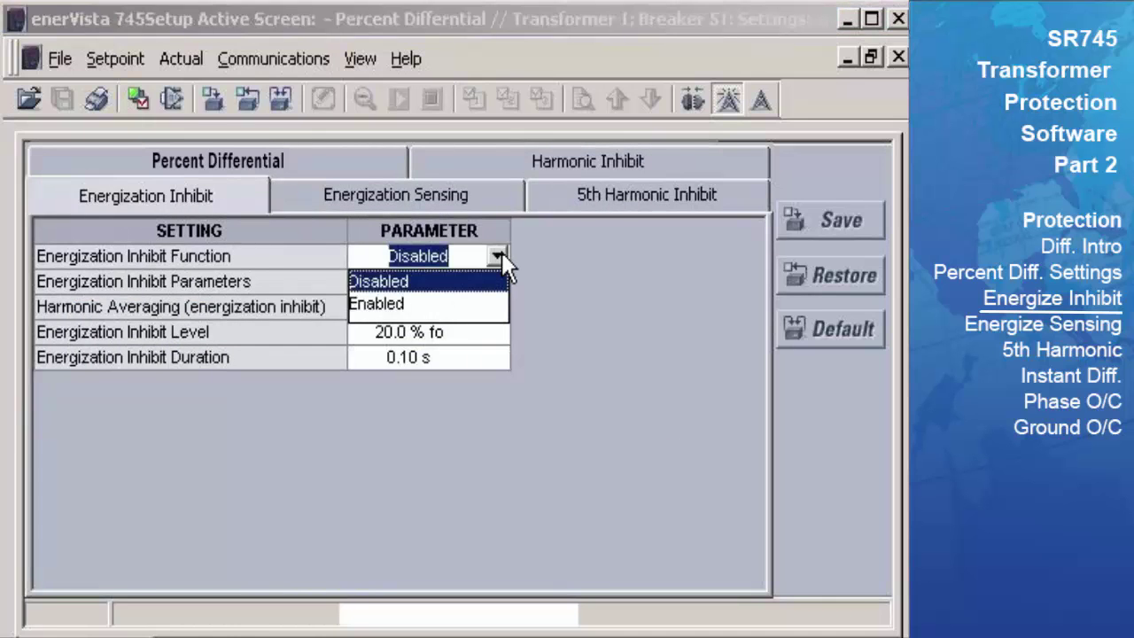
click(494, 306)
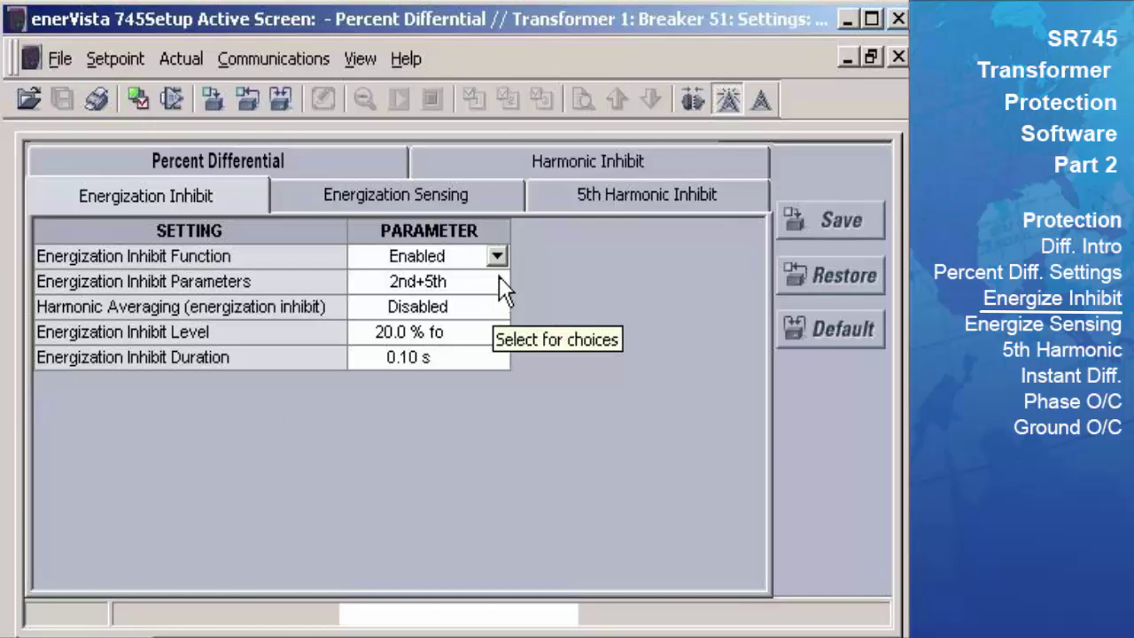
click(499, 279)
click(488, 305)
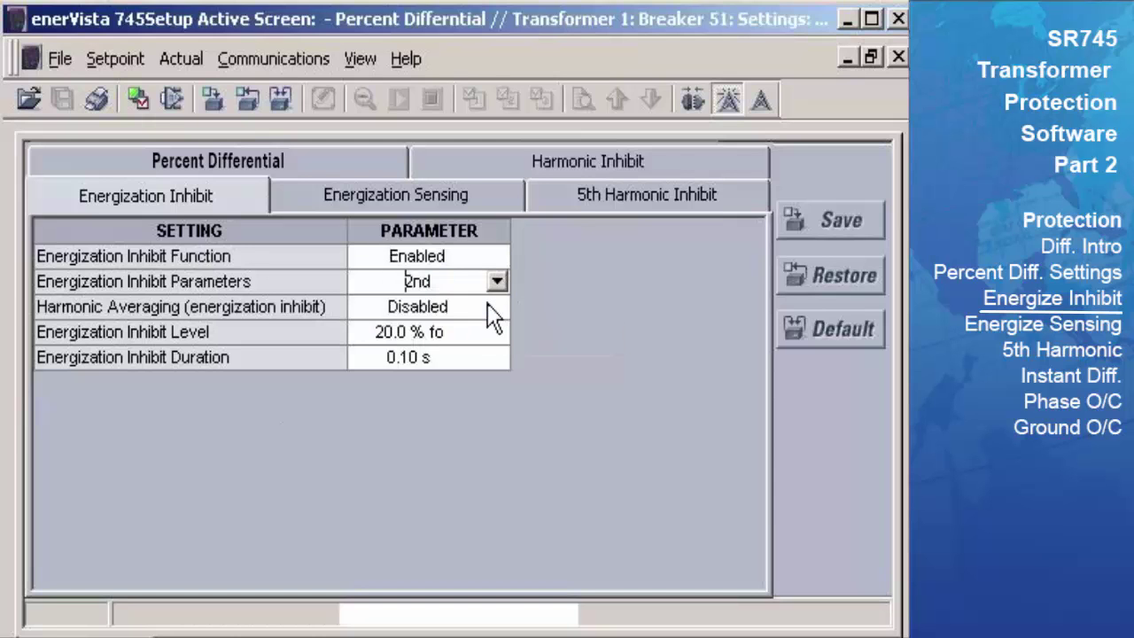
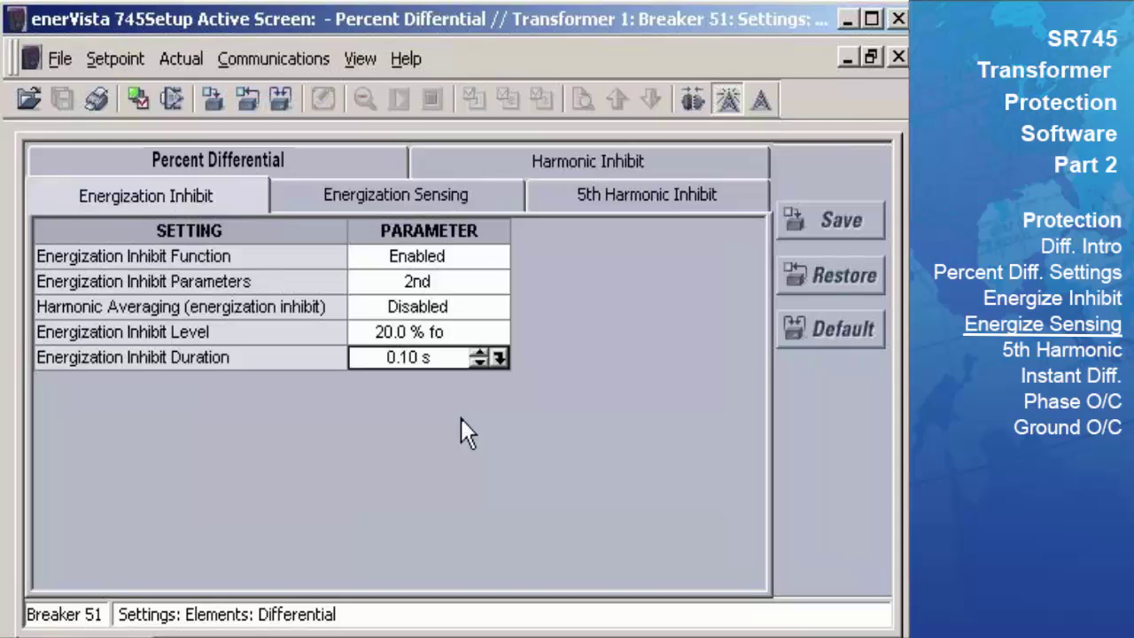
Show the Energization Sensing page: current sensing enabled at 0.10 x CT, voltage sensing disabled
click(515, 192)
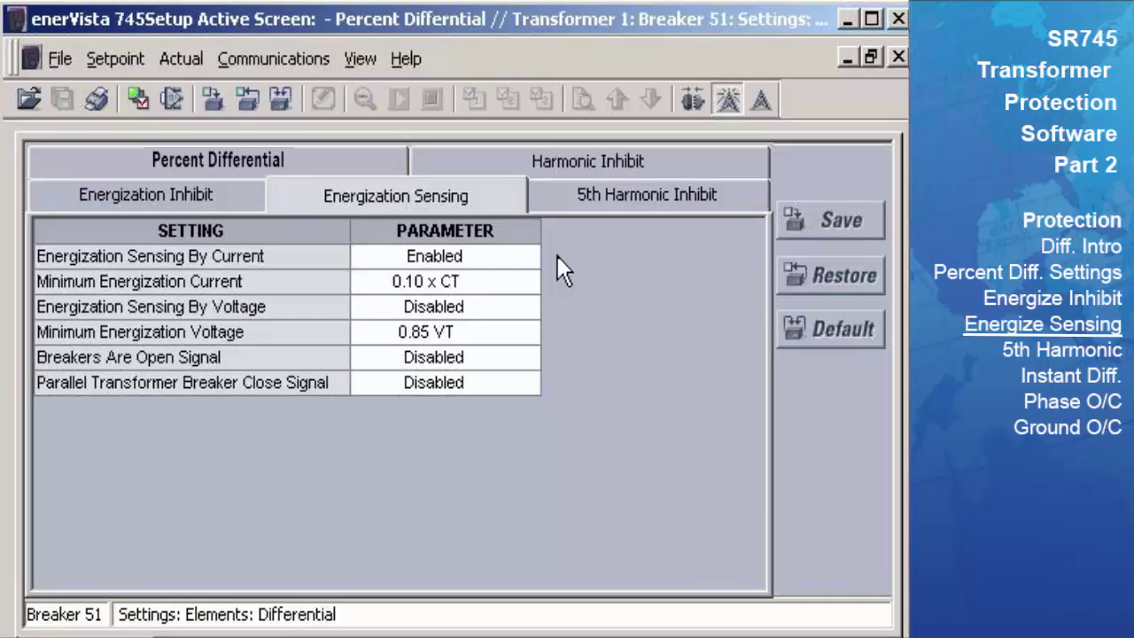
Enable energization sensing by voltage and disable energization sensing by current
click(533, 306)
click(509, 359)
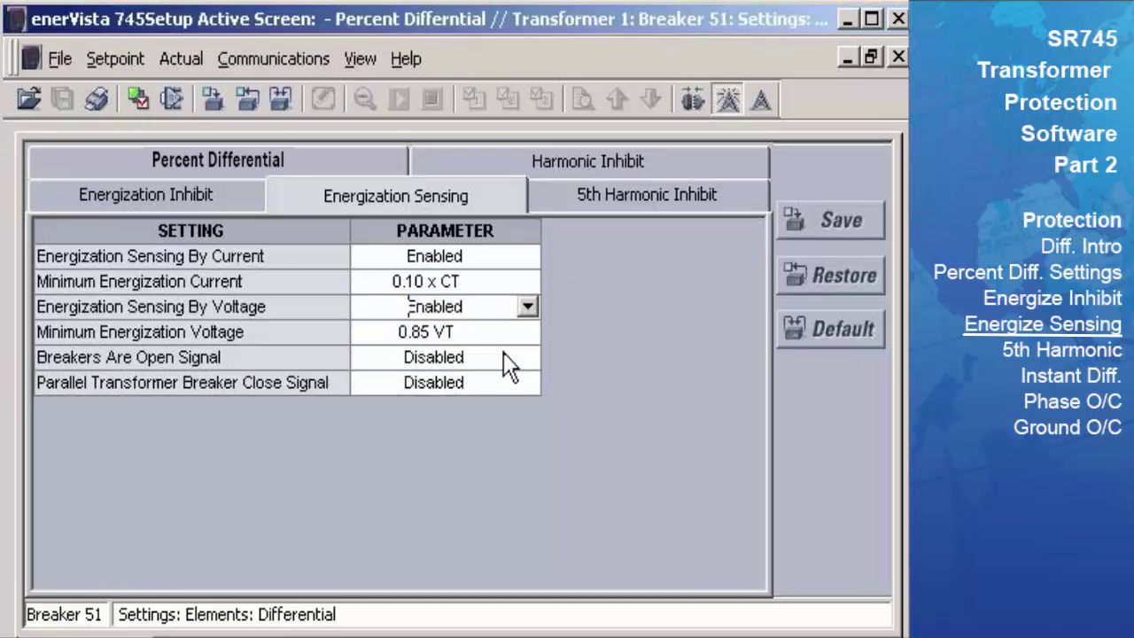
click(535, 257)
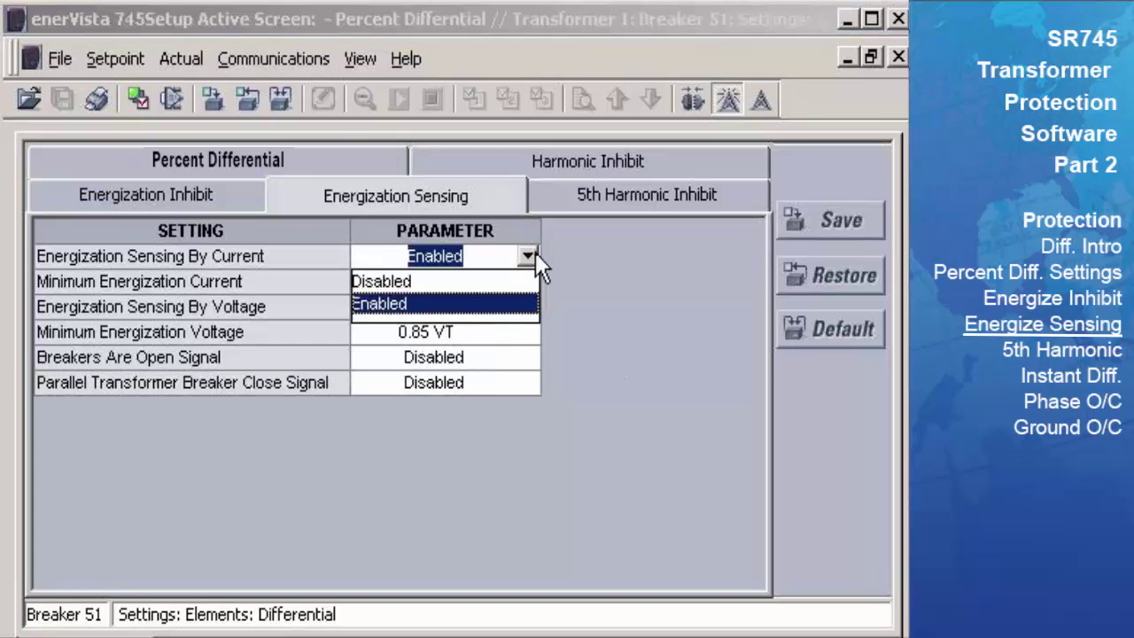
click(521, 280)
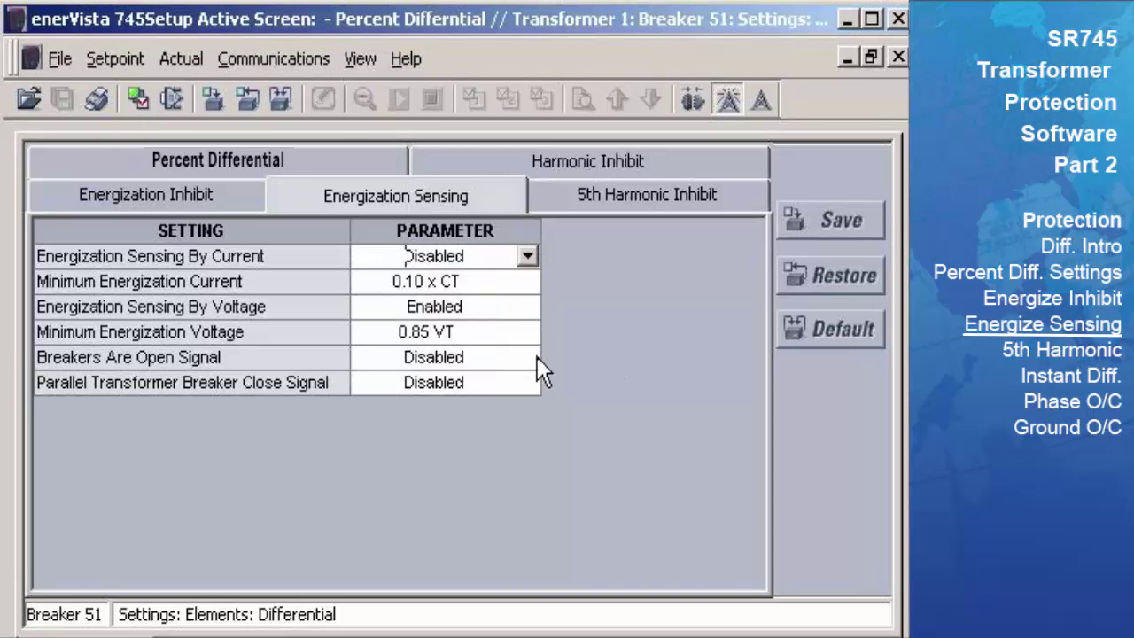
Set the Minimum Energization Voltage to 0.80 VT
click(535, 333)
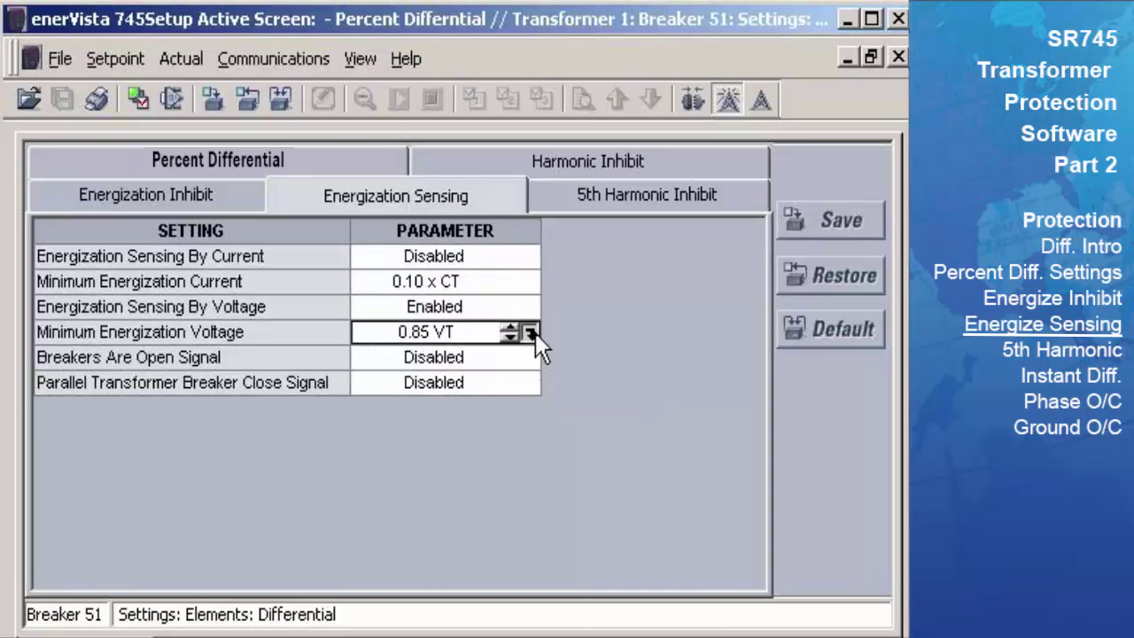
click(535, 333)
text(0)
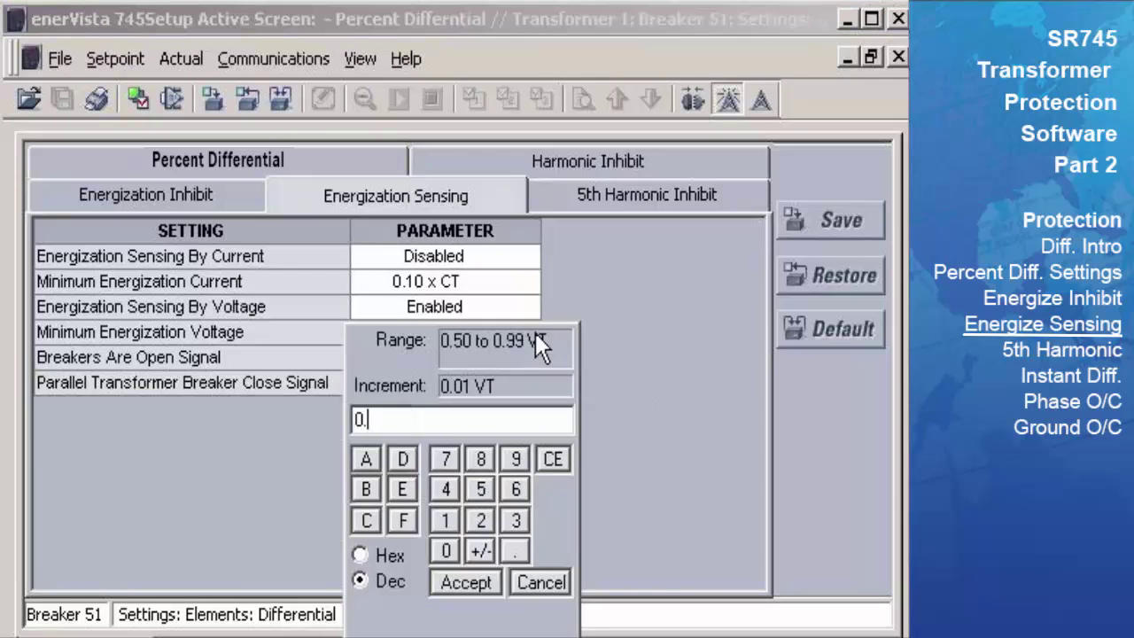
text(.80)
key(Return)
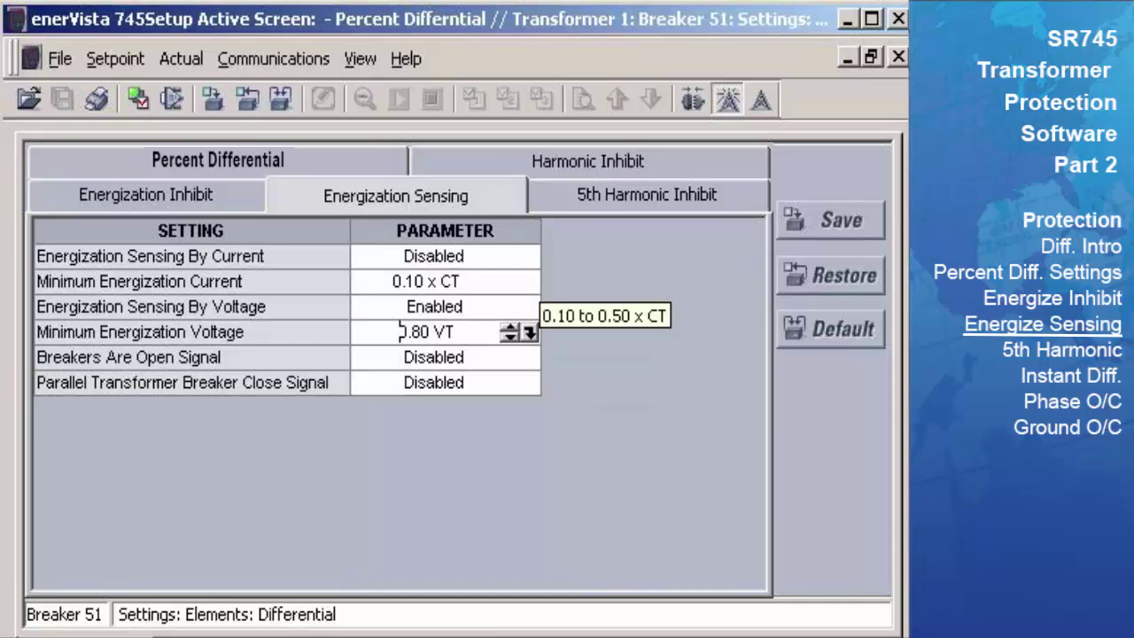
key(Return)
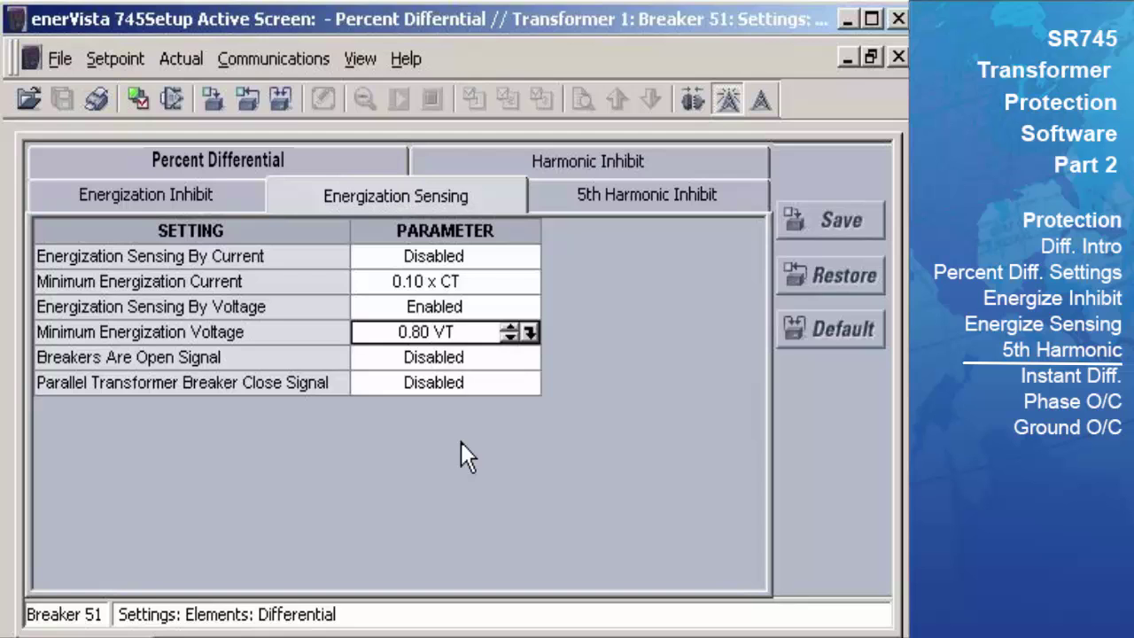
On the 5th Harmonic Inhibit page, set the 5th Harmonic Inhibit Function to Enabled
click(634, 212)
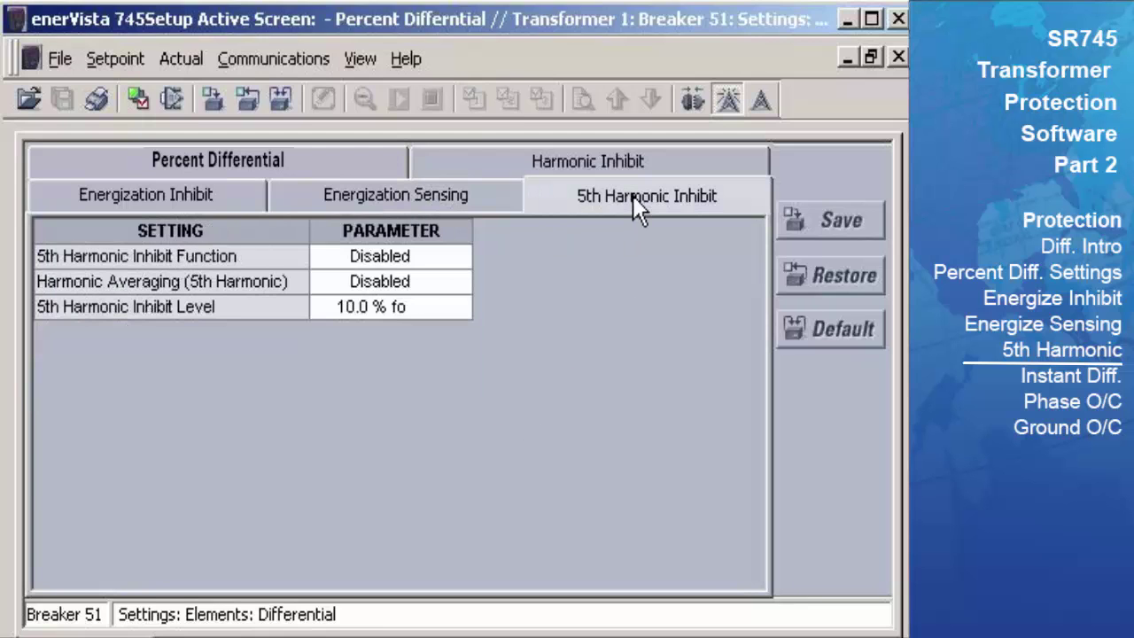
click(463, 257)
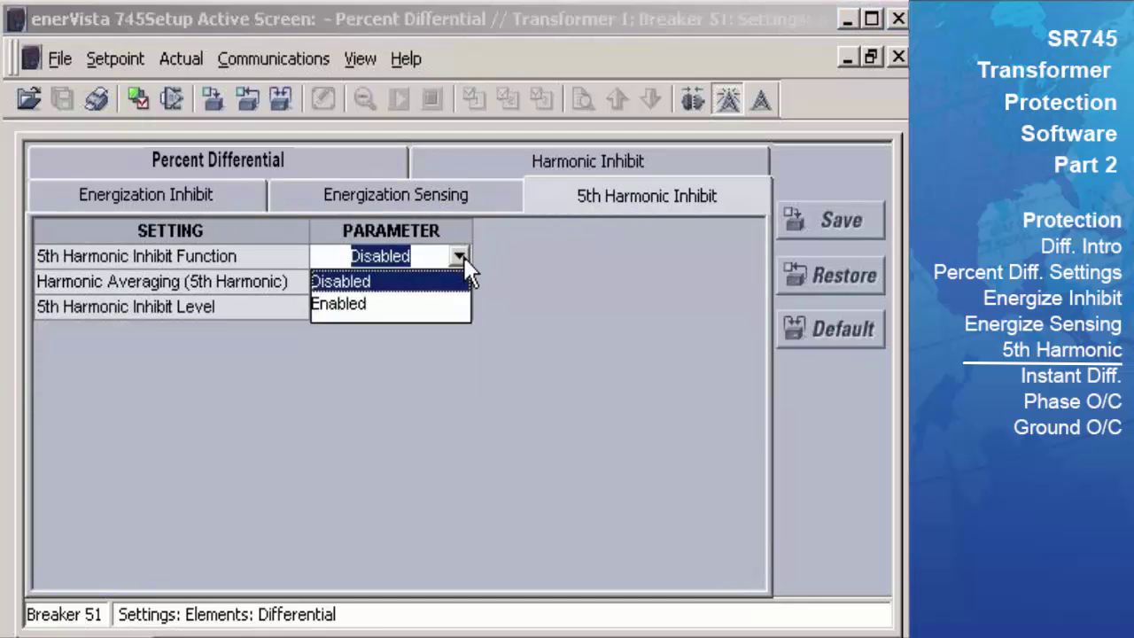
click(453, 304)
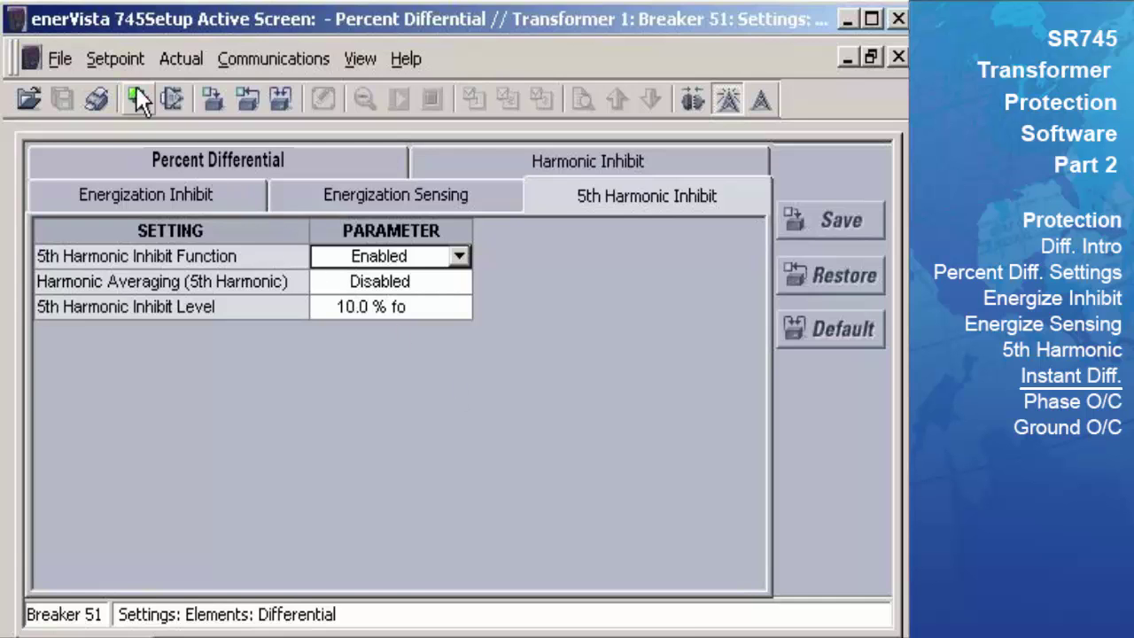
Open the Instantaneous Differential settings and keep its target set to Latched
click(119, 59)
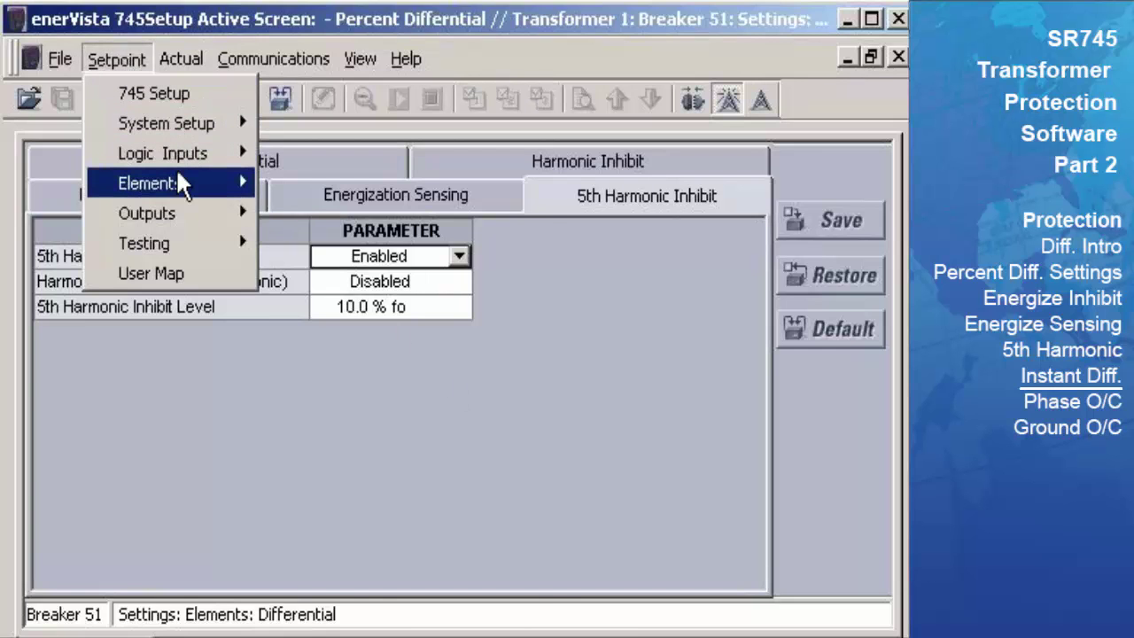
mouse_move(179, 183)
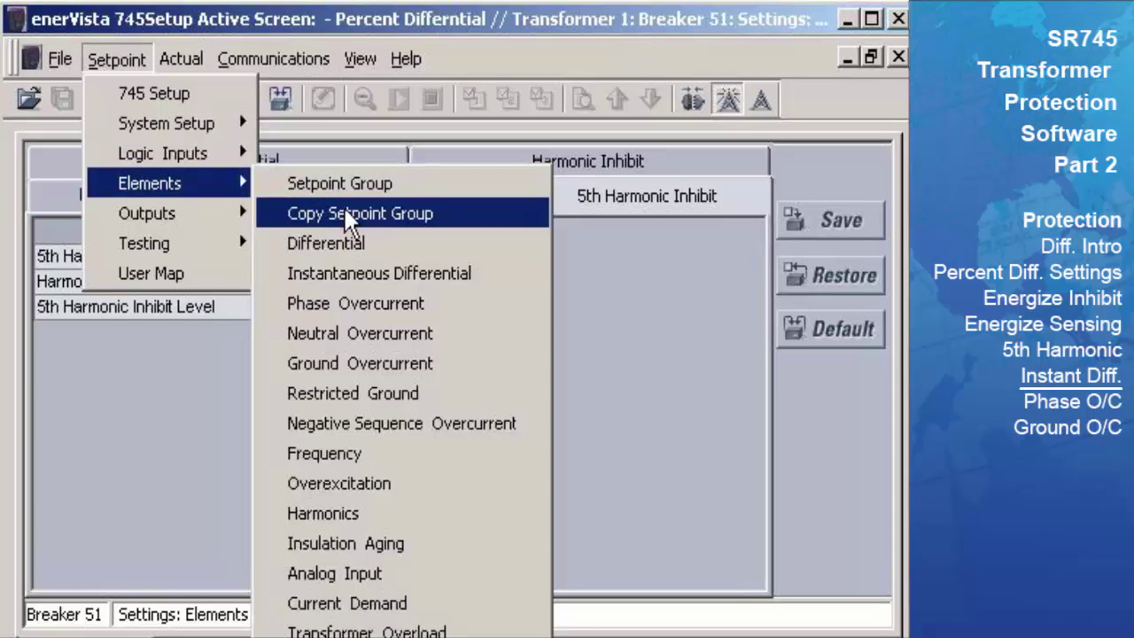
click(357, 275)
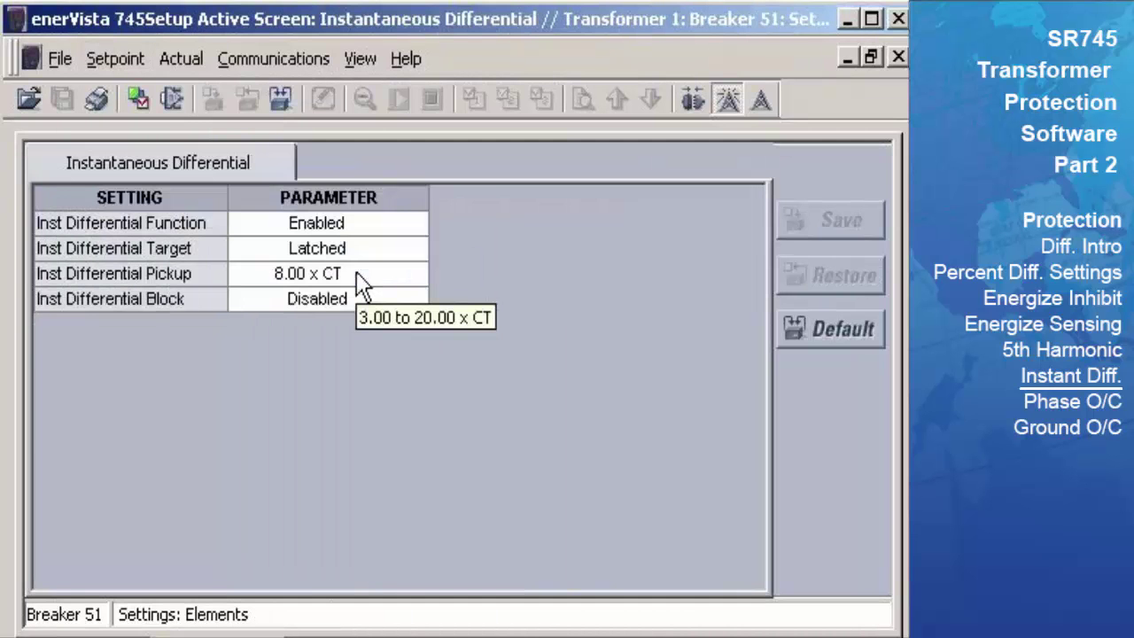
click(414, 253)
click(414, 251)
click(414, 250)
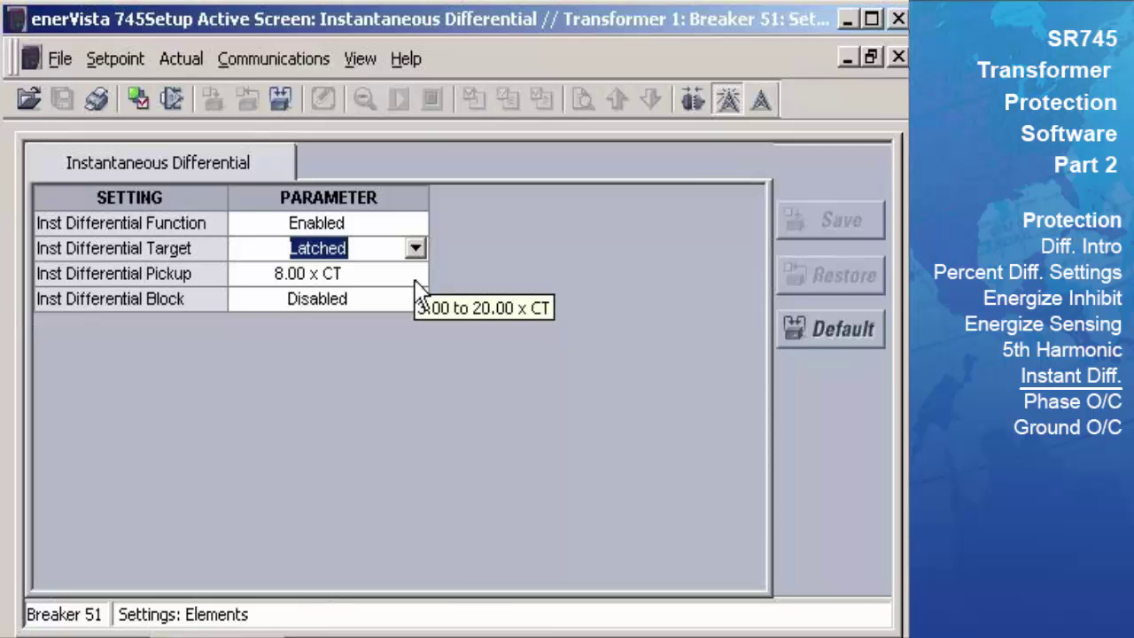
Set the Instantaneous Differential pickup to 7.00 x CT
click(417, 276)
text(7)
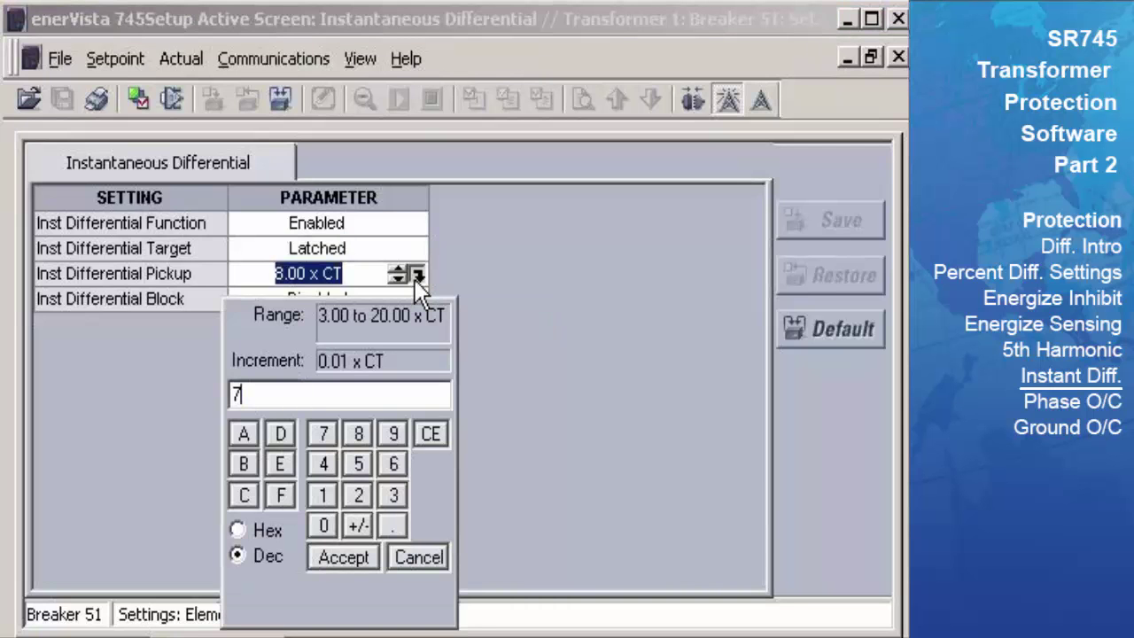
key(Return)
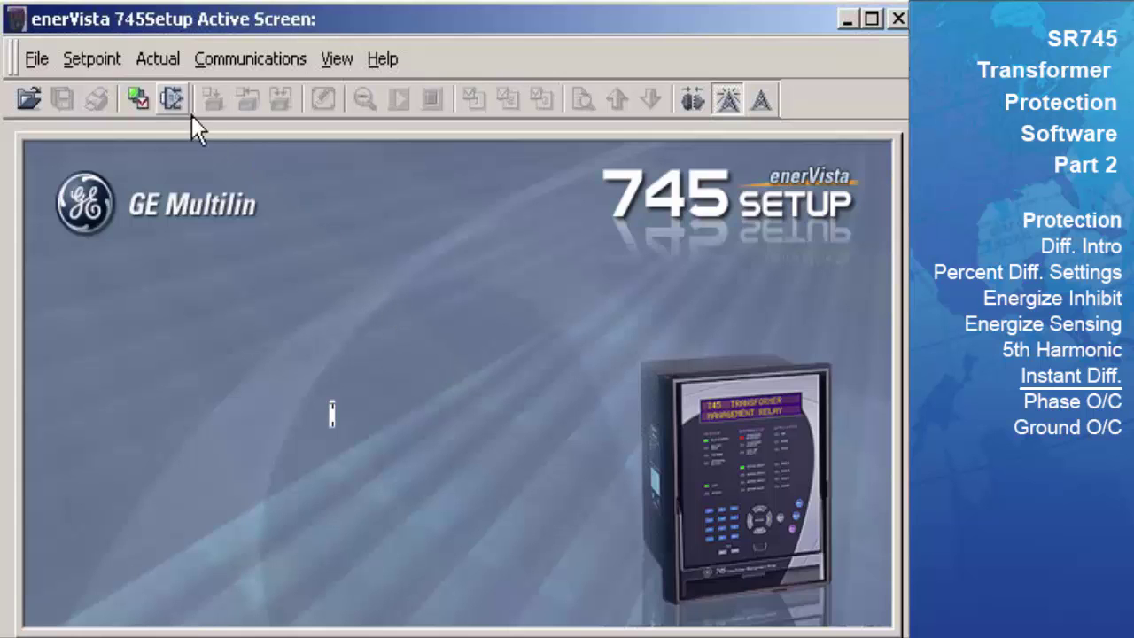
Open the Phase Overcurrent settings and maximize the window
click(109, 61)
mouse_move(132, 178)
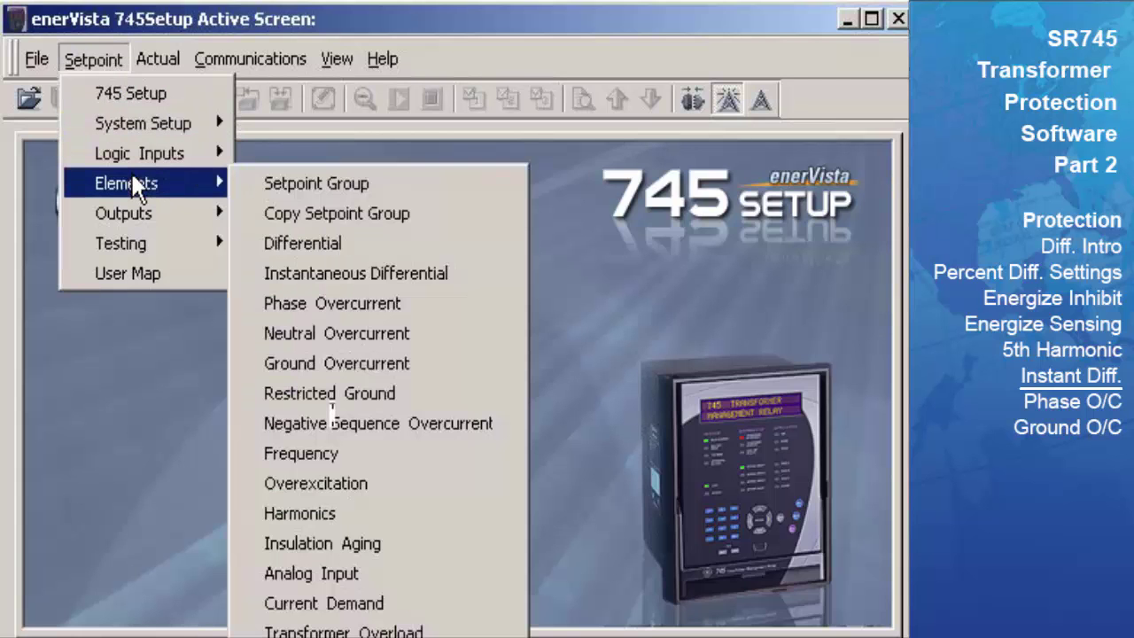
click(302, 299)
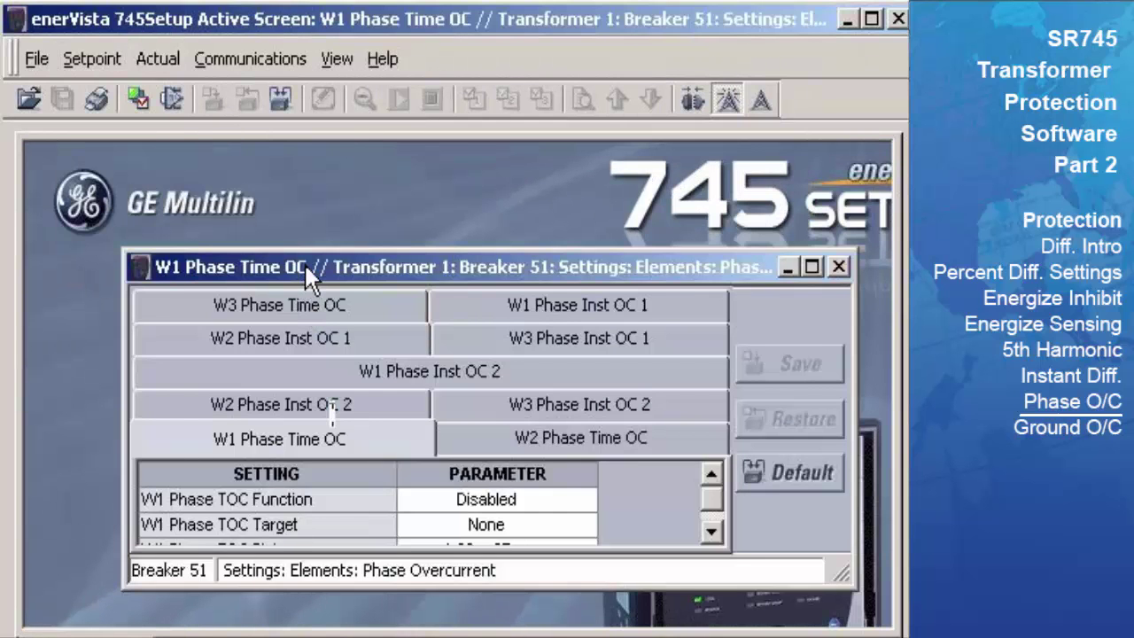
double_click(305, 264)
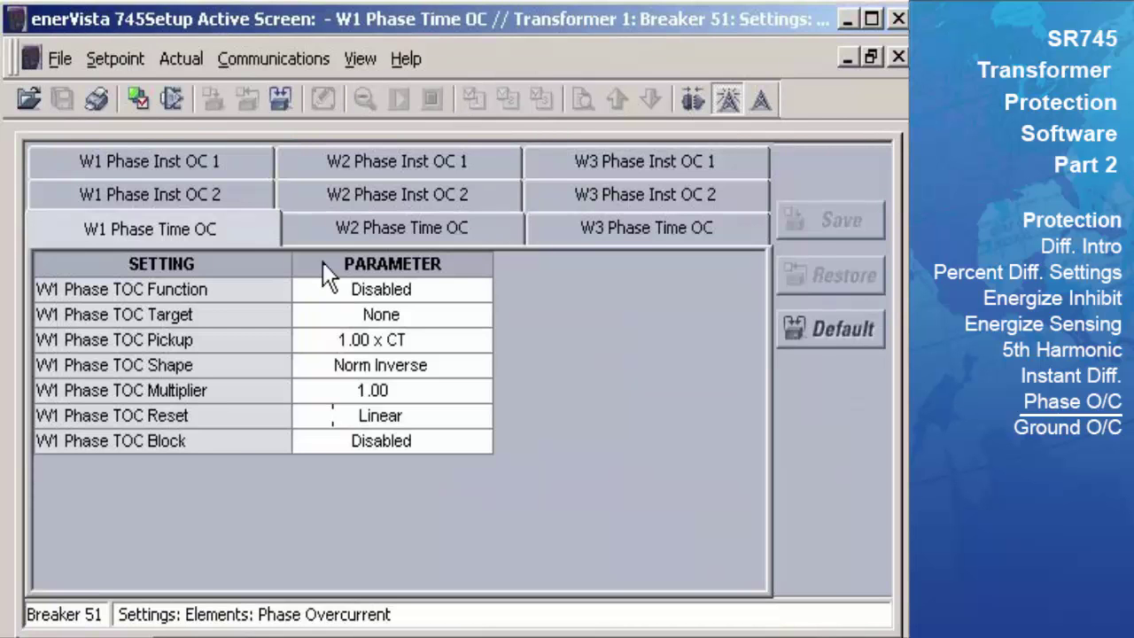
Check the W3 Phase Time OC, Inst OC 2 and Inst OC 1 pages
click(535, 230)
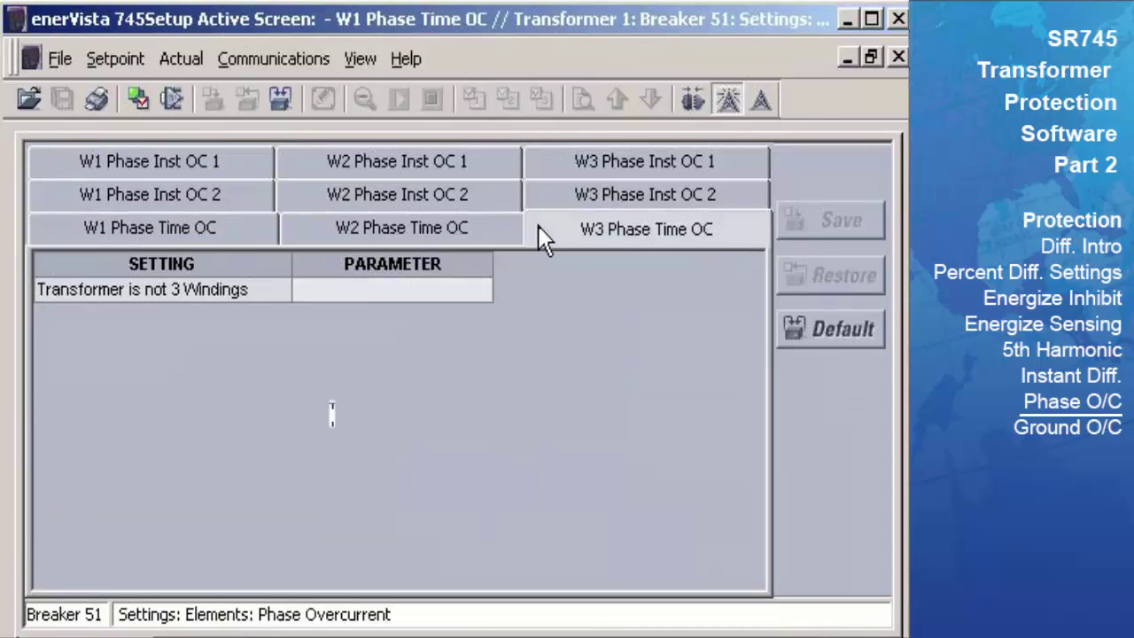
click(548, 197)
click(552, 163)
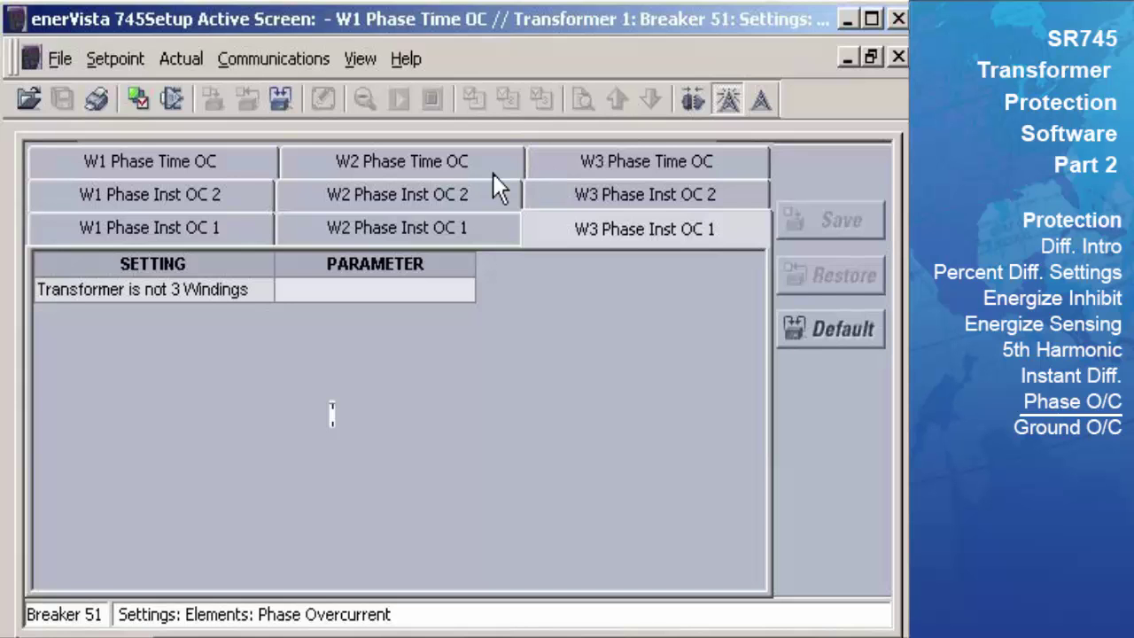
Enable W1 Phase Time OC and set its target to Latched
click(239, 160)
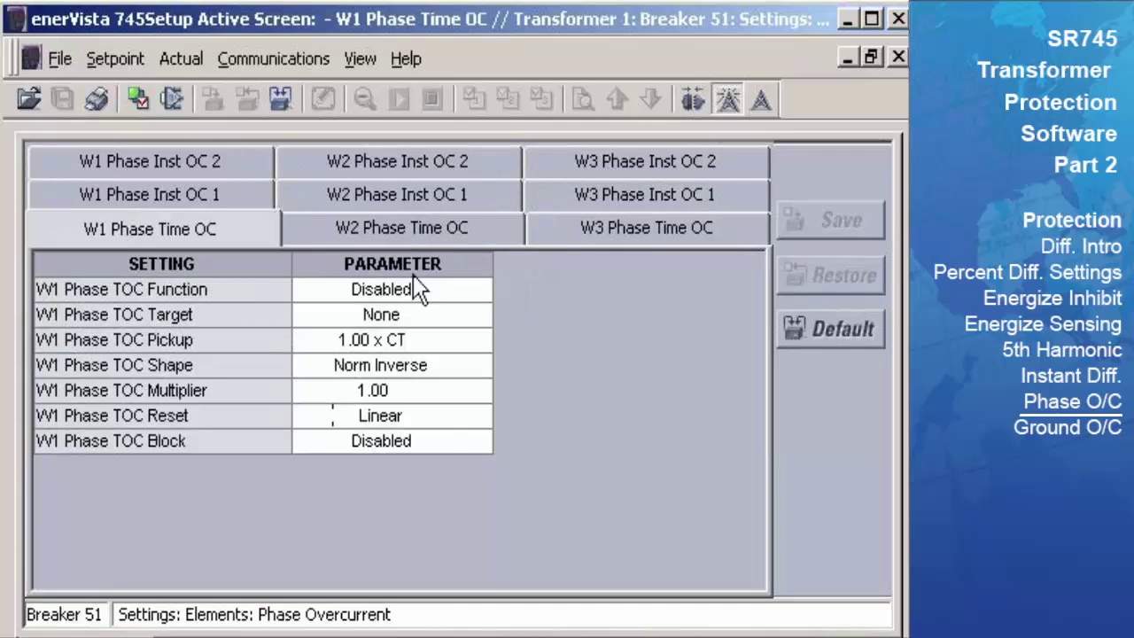
click(480, 288)
click(480, 288)
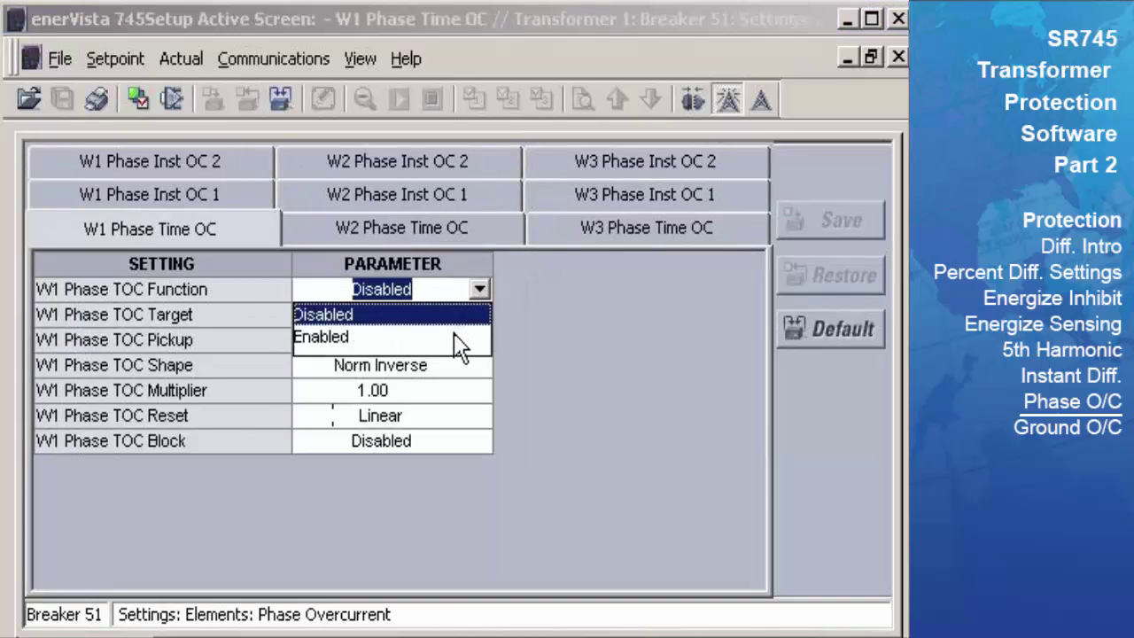
click(458, 336)
click(479, 316)
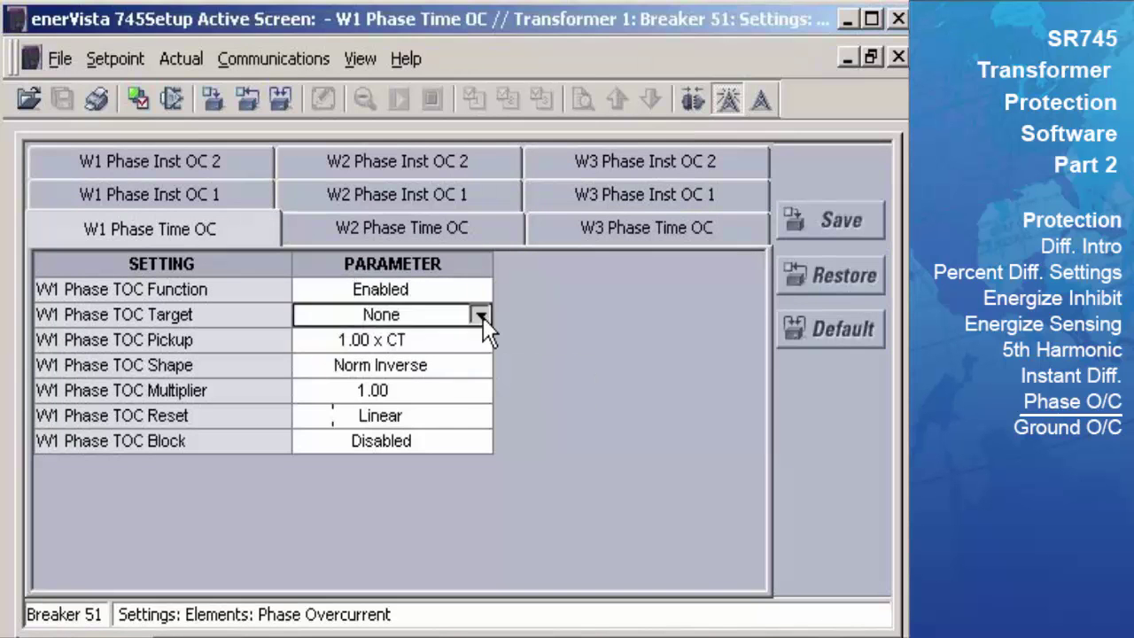
click(482, 316)
click(458, 362)
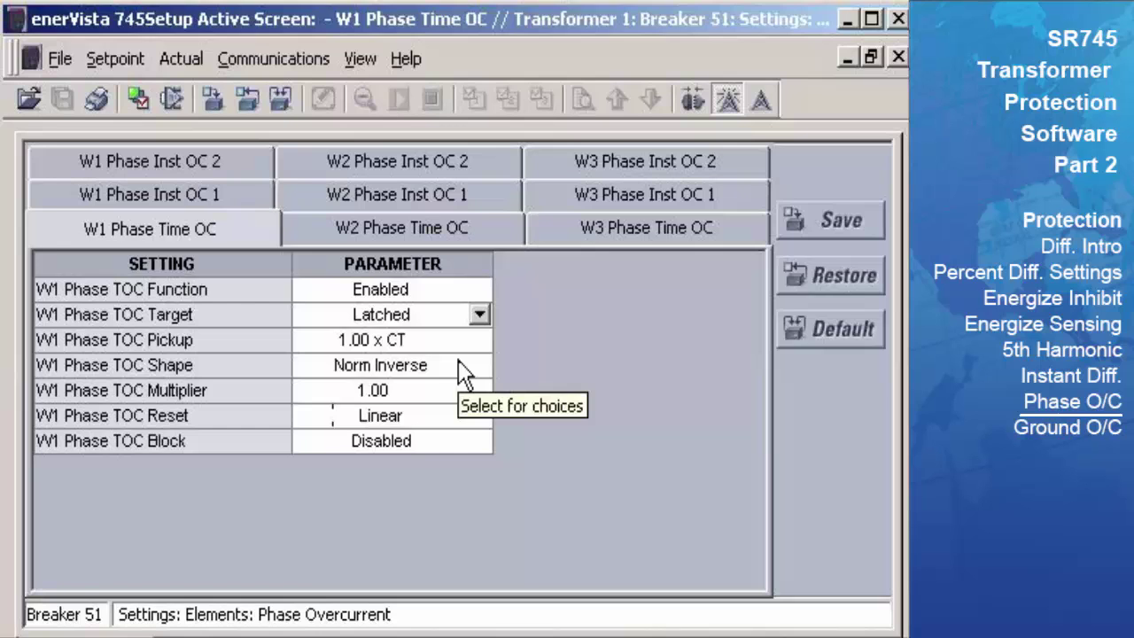
Set the W1 Phase TOC pickup to 1.20 x CT
click(481, 341)
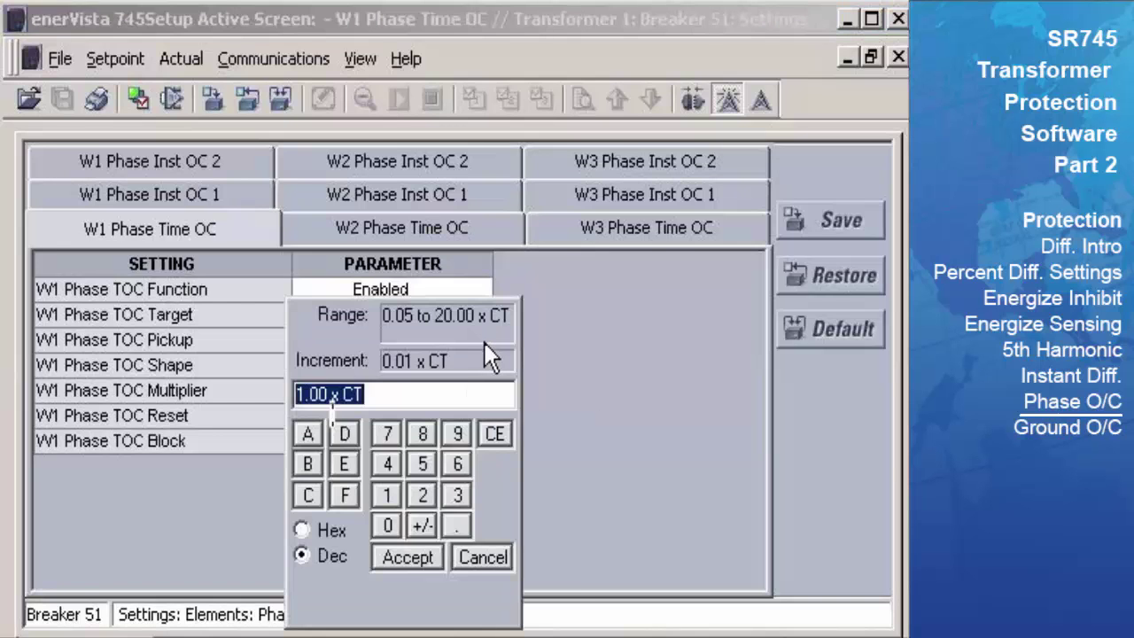
text(1.2)
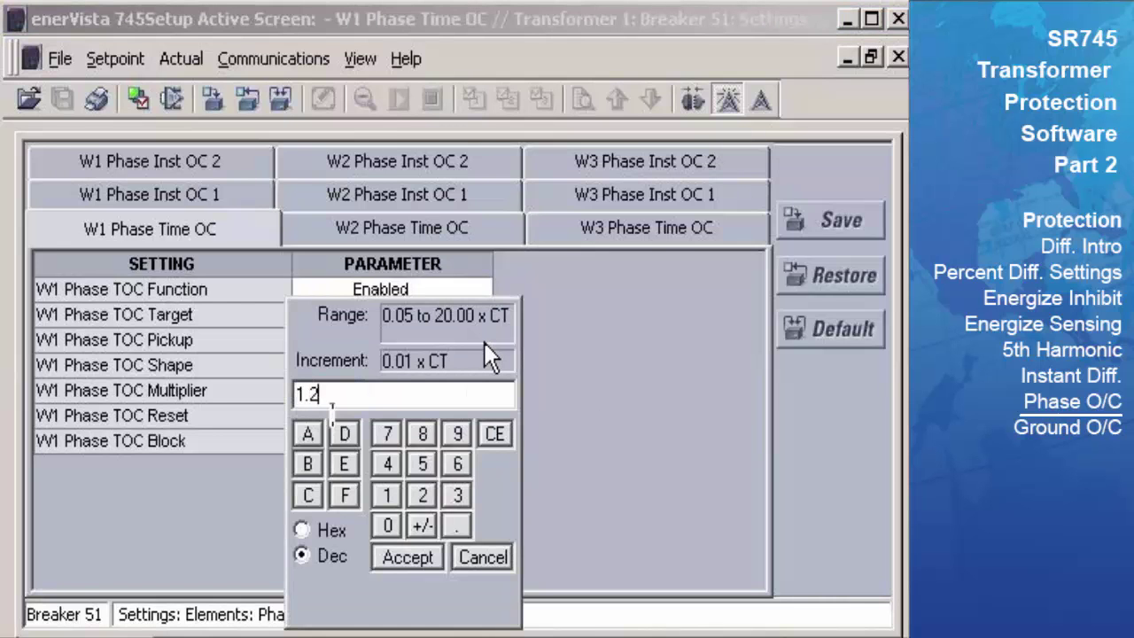
click(398, 568)
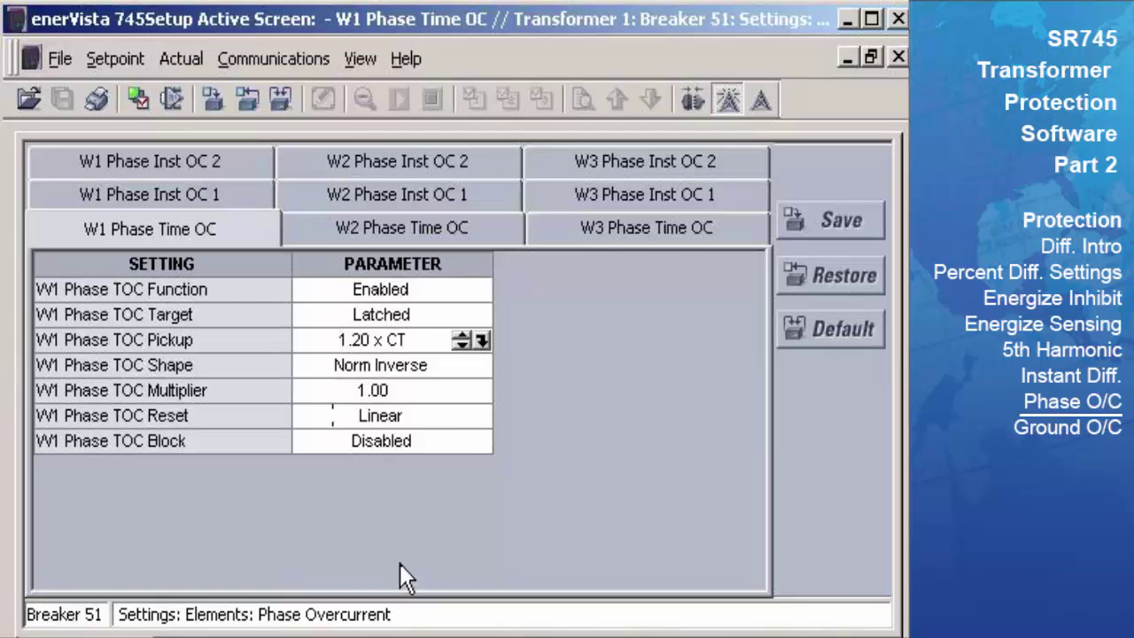
click(486, 364)
Give W1 Phase TOC an Ext Inverse curve and Instantaneous reset, then view W2 Phase Time OC
click(479, 364)
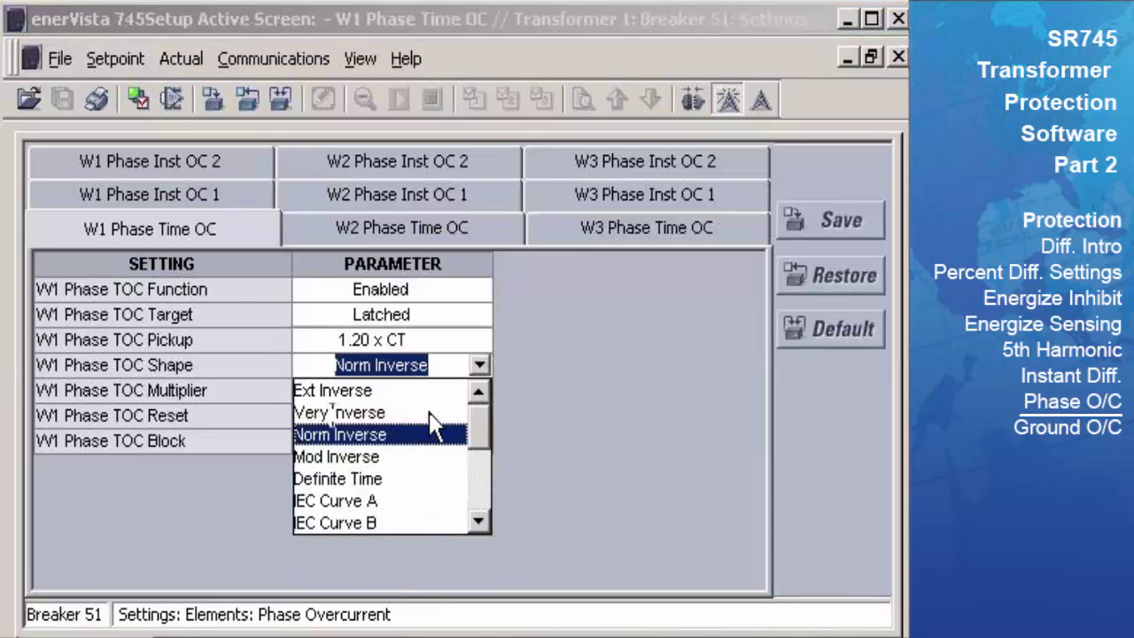
click(429, 394)
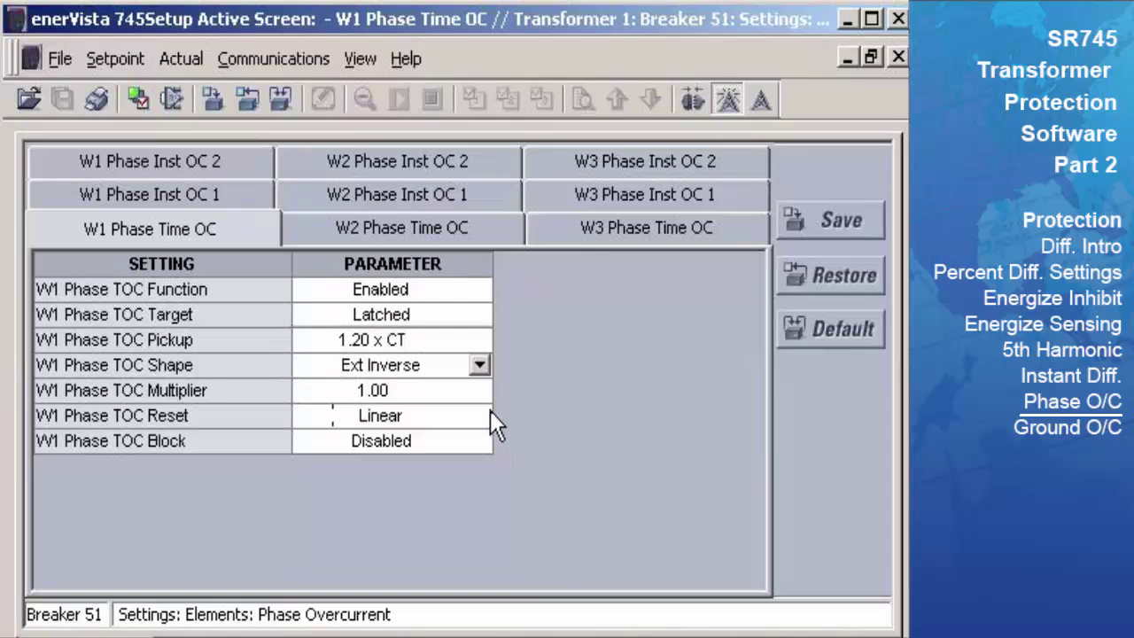
click(490, 416)
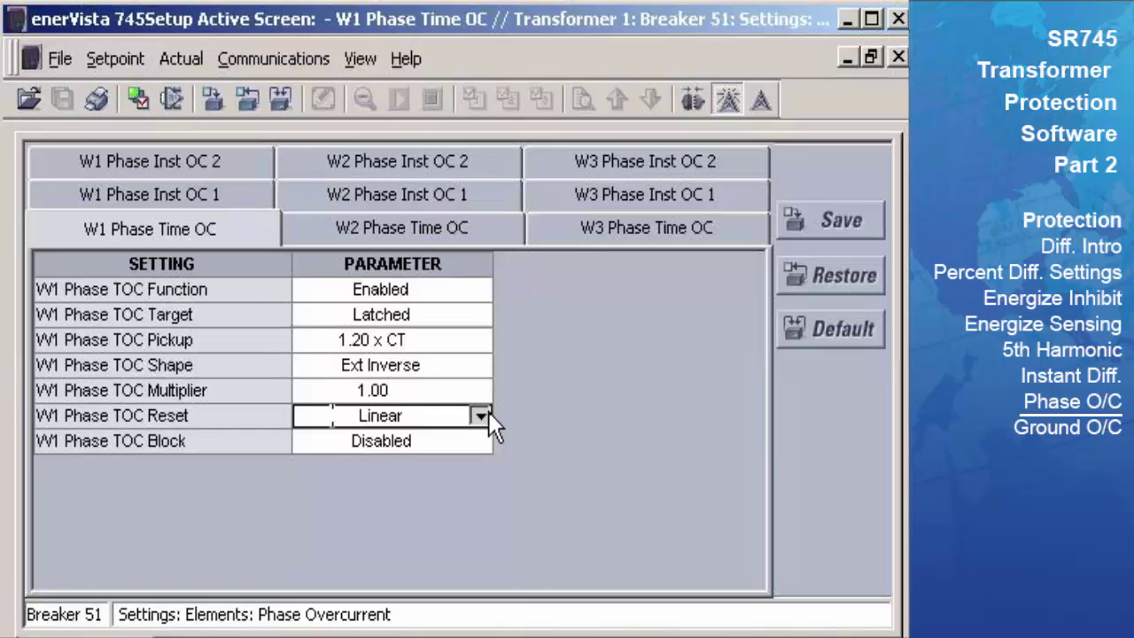
click(490, 415)
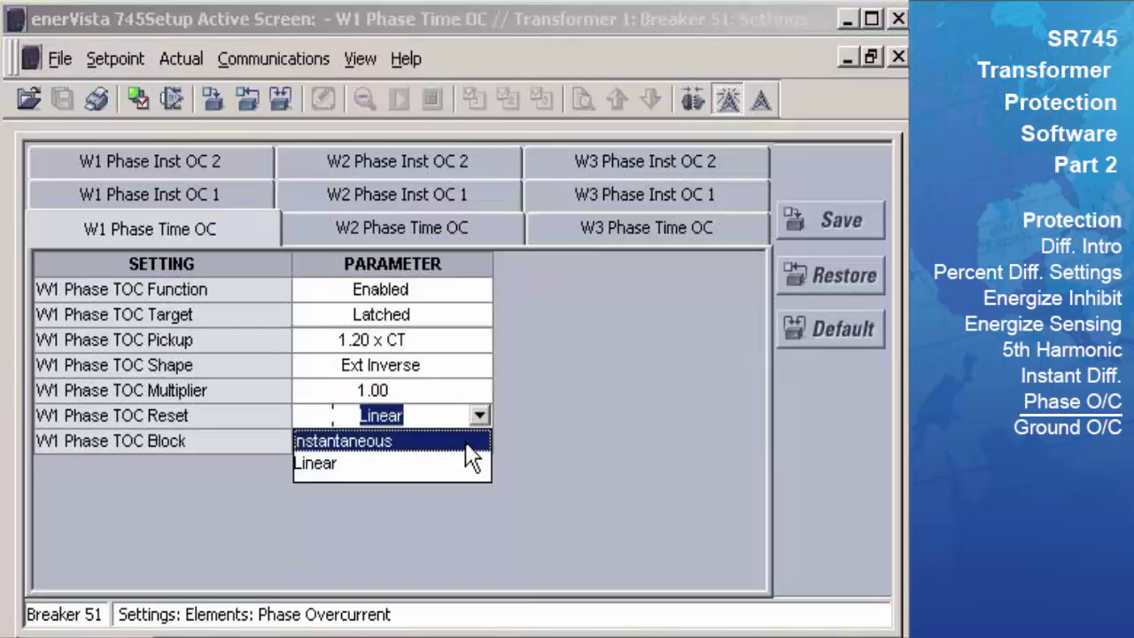
click(467, 436)
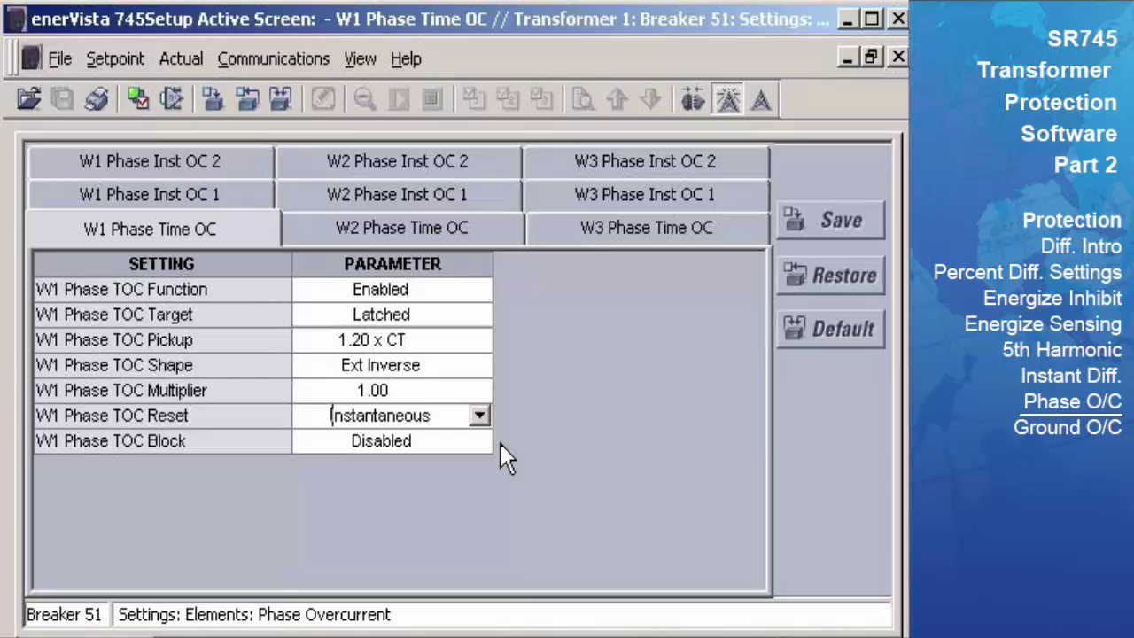
click(514, 233)
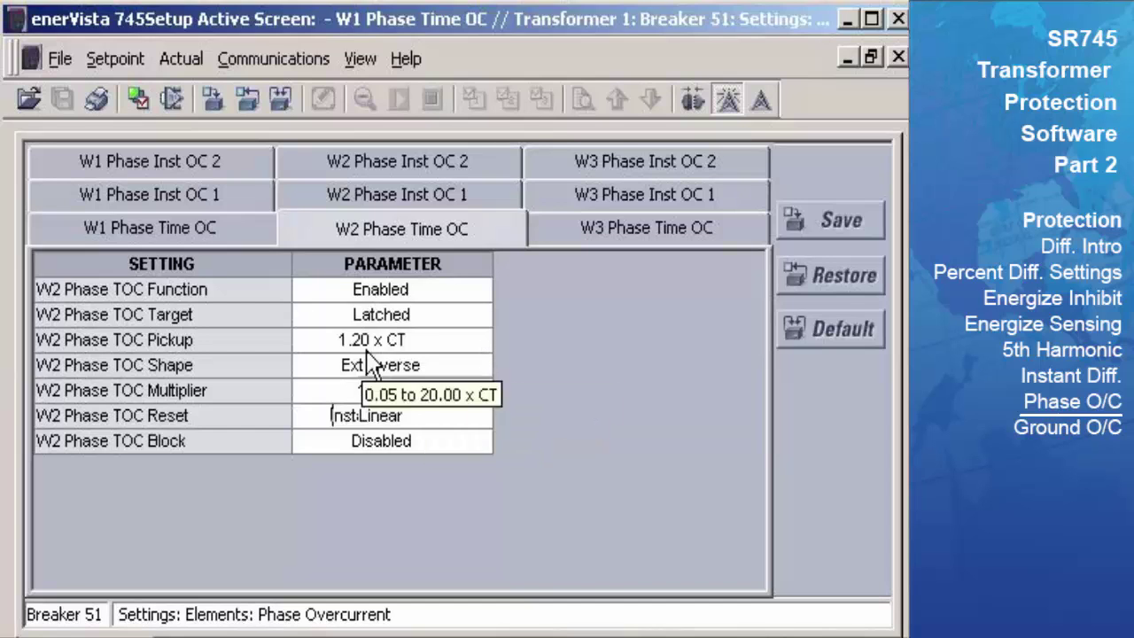
Display W1 Phase Inst OC 1: Enabled, Latched, 10.00 x CT pickup, 0 ms delay
click(239, 199)
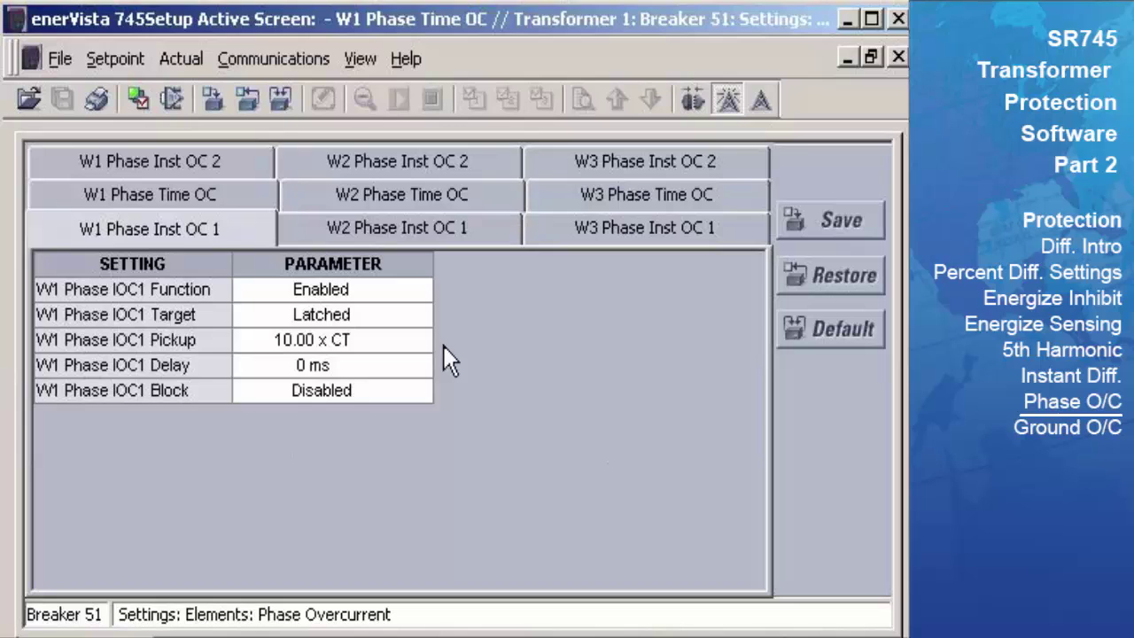
Review the W2 Phase Inst OC 1 settings page
click(458, 232)
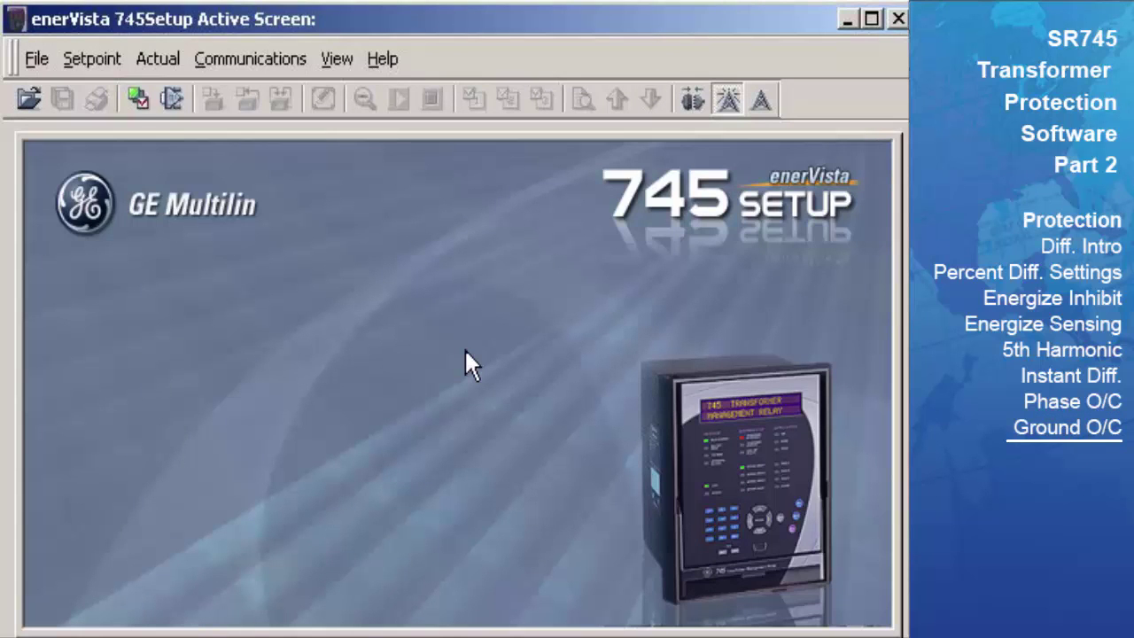
Open the Ground Overcurrent settings and maximize the window
click(106, 59)
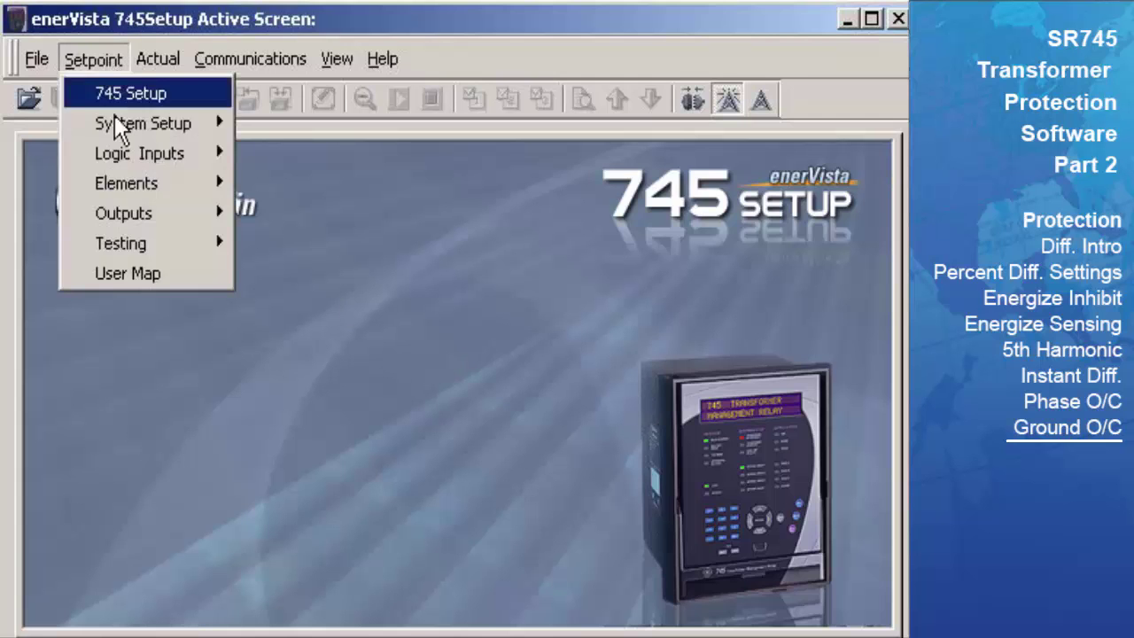
mouse_move(126, 188)
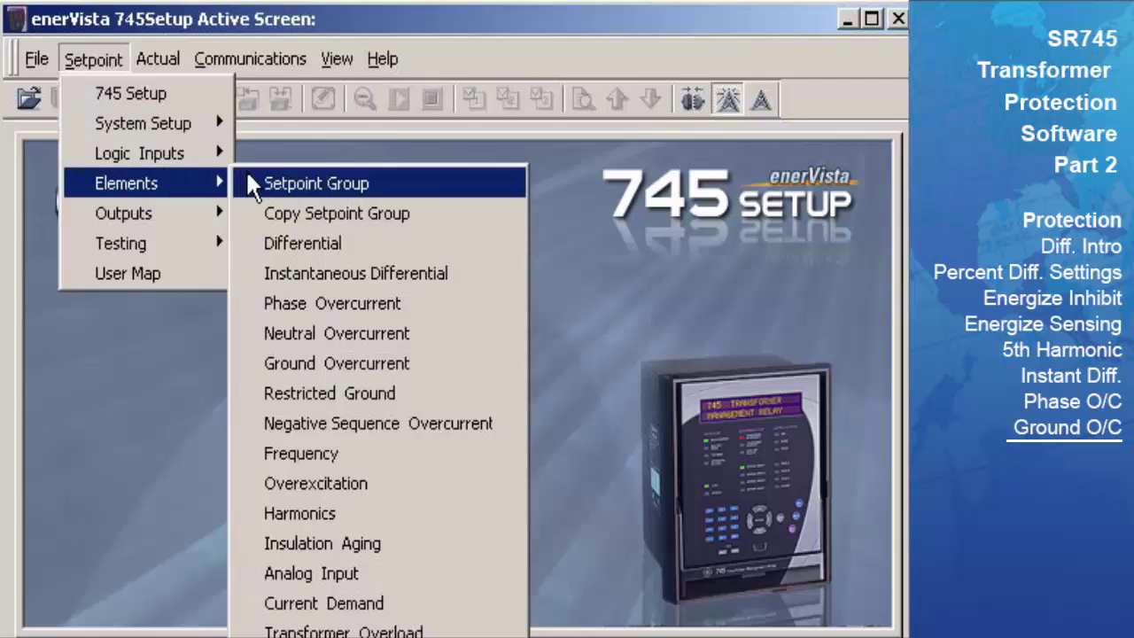
click(279, 363)
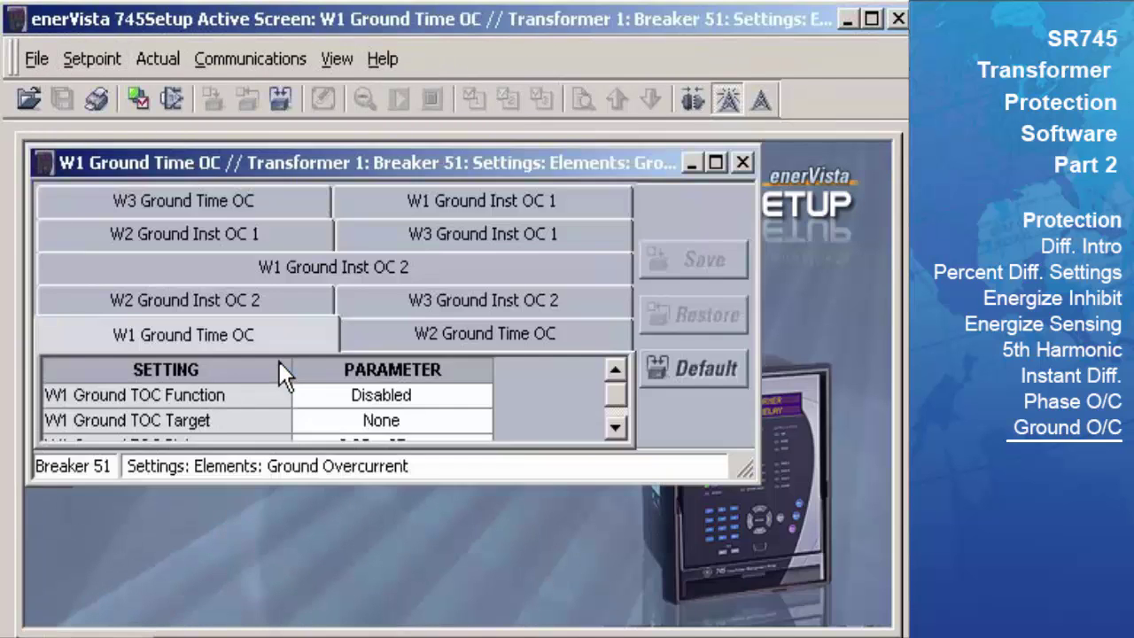
double_click(287, 167)
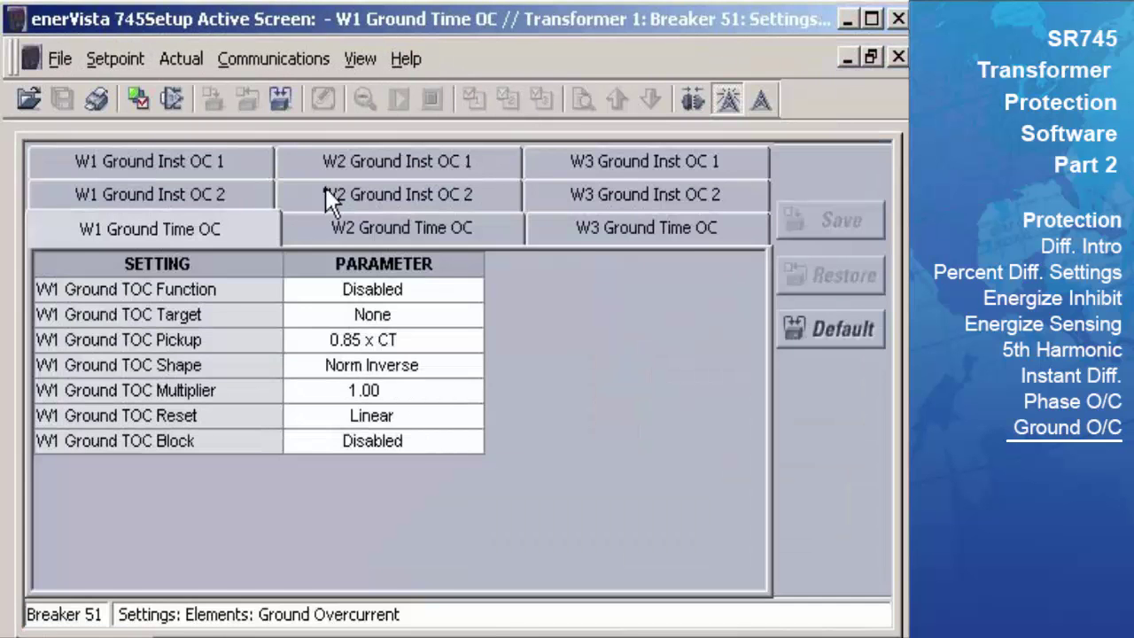
Check the W2 and W3 Ground Time OC pages, then return to W1 Ground Time OC
click(379, 228)
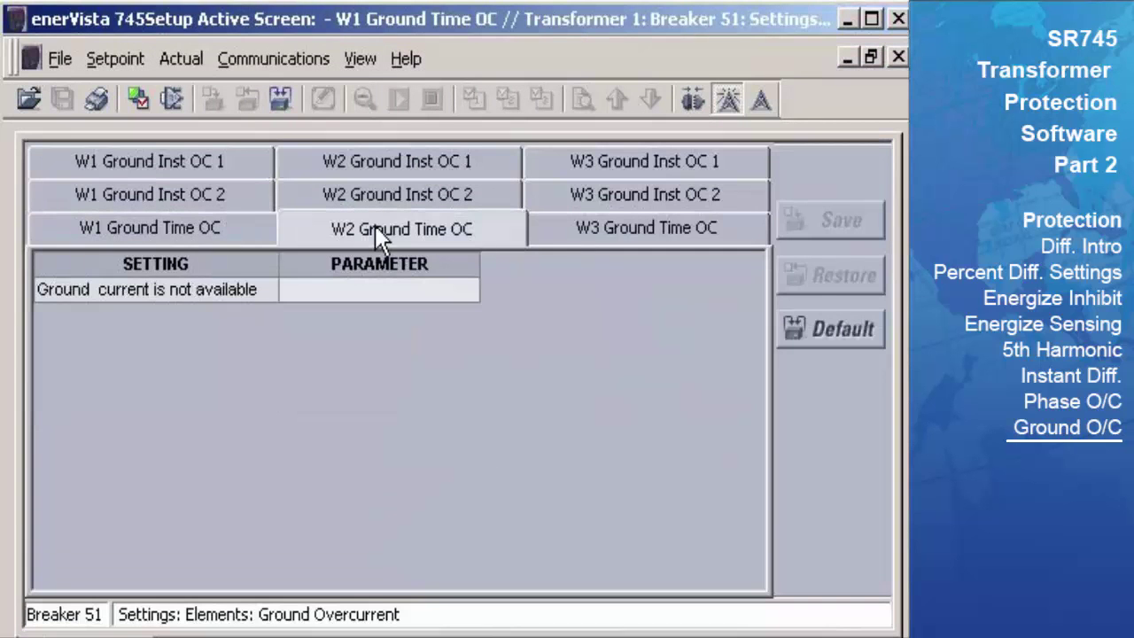
click(636, 237)
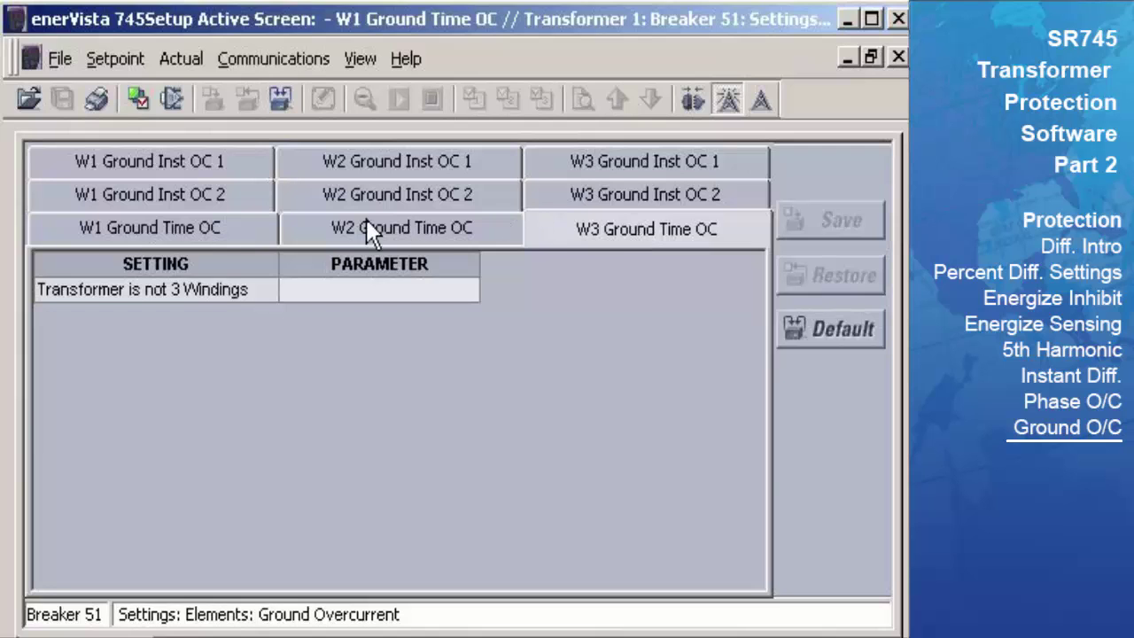
click(254, 239)
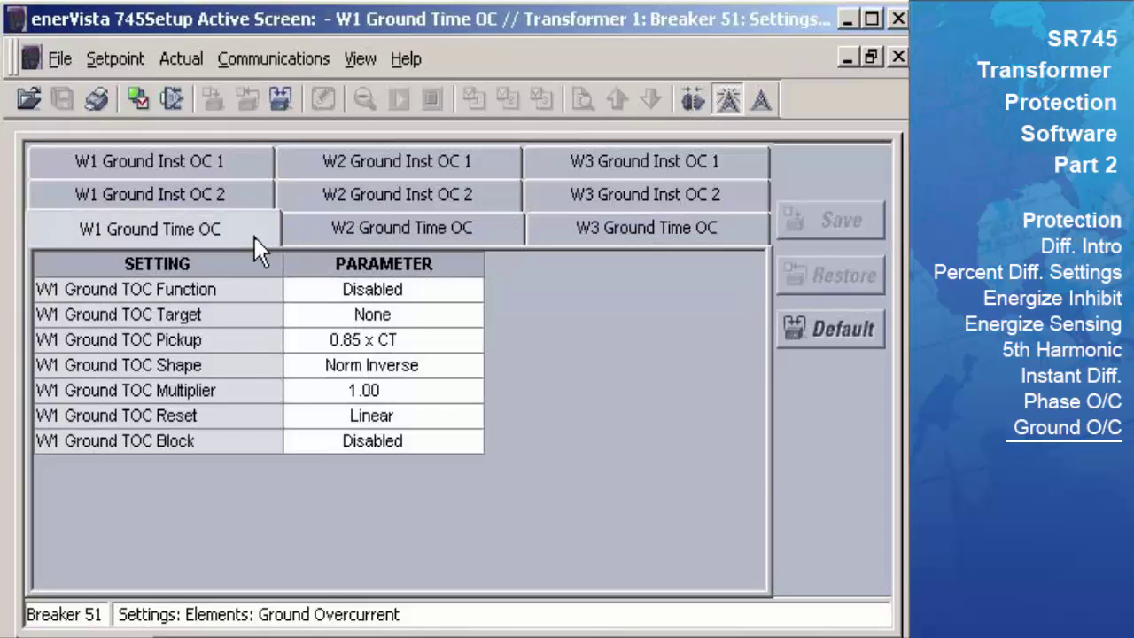
Enable W1 Ground TOC with a Latched target and a 0.20 x CT pickup
click(470, 288)
click(444, 330)
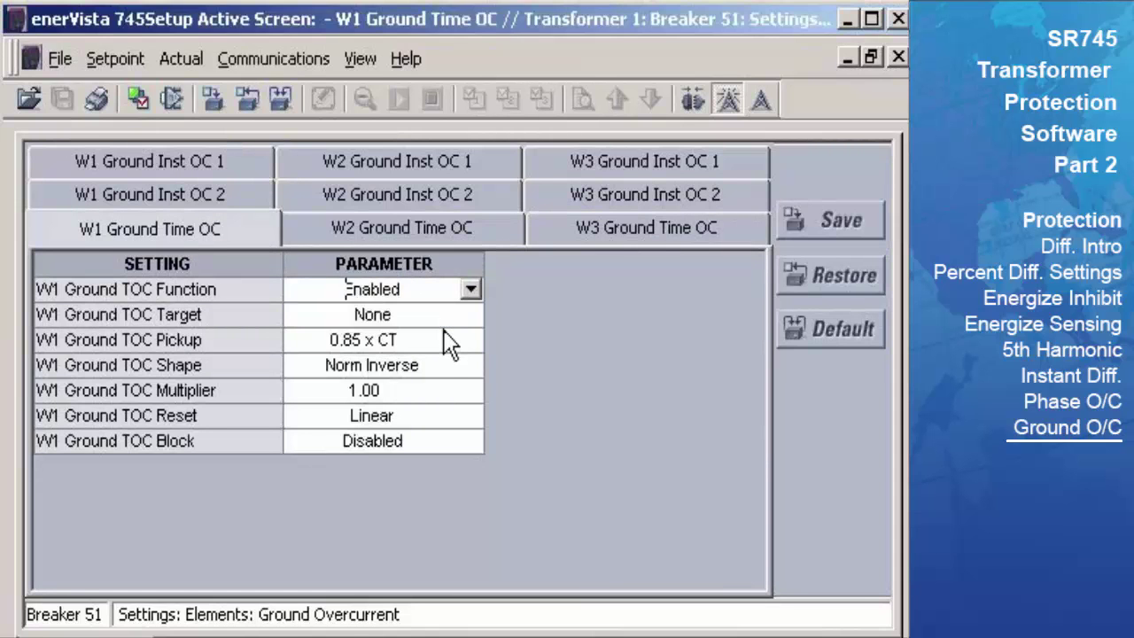
click(472, 317)
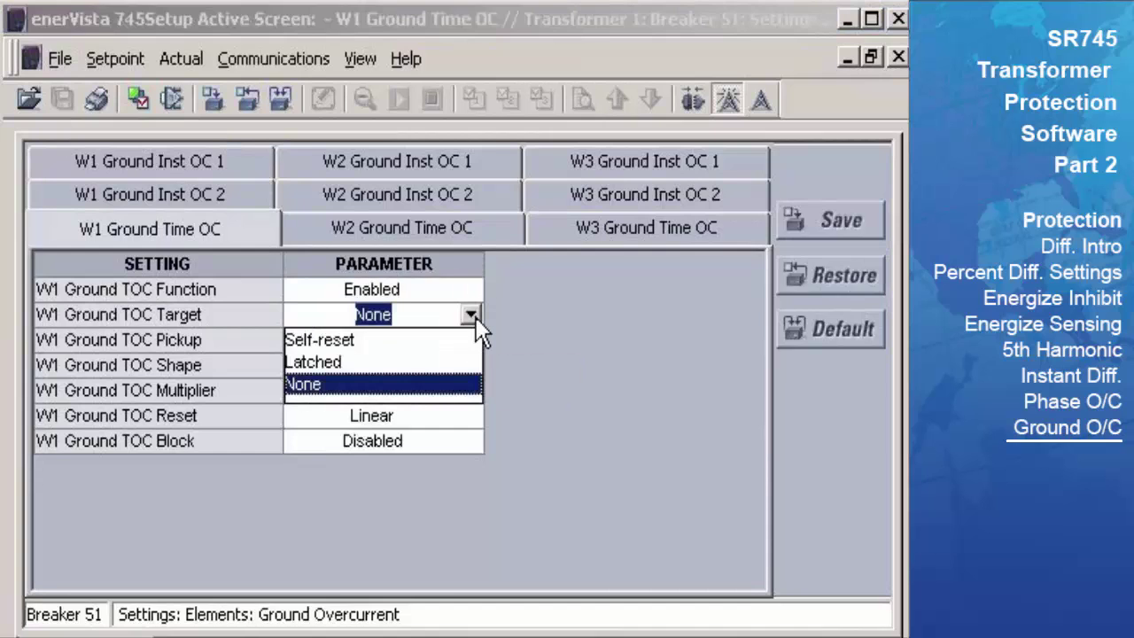
click(452, 361)
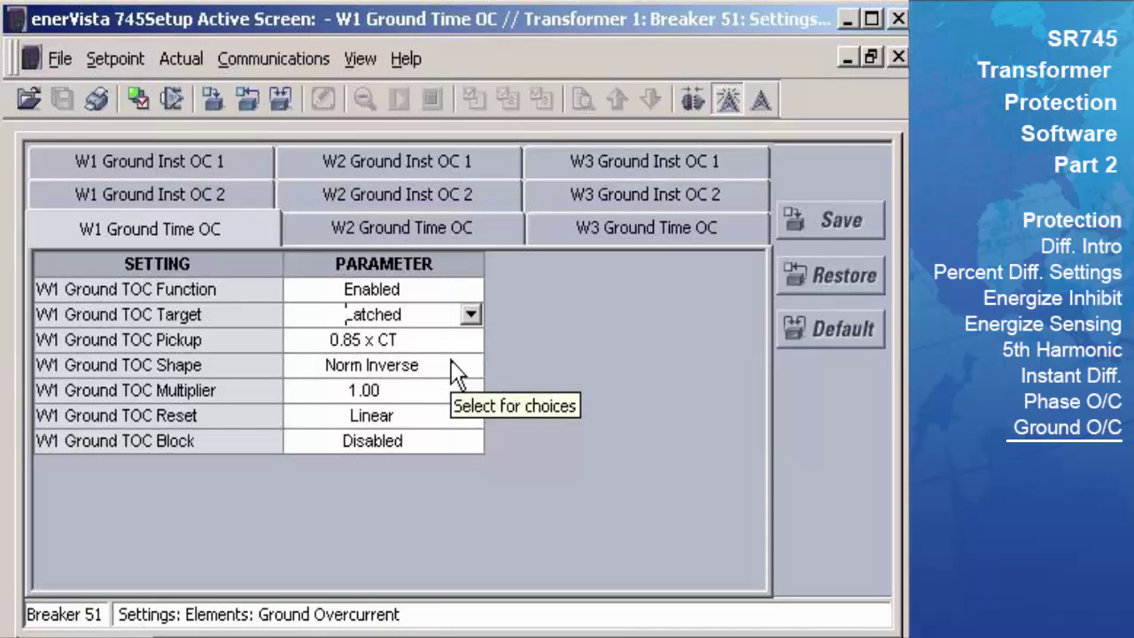
click(474, 338)
click(474, 336)
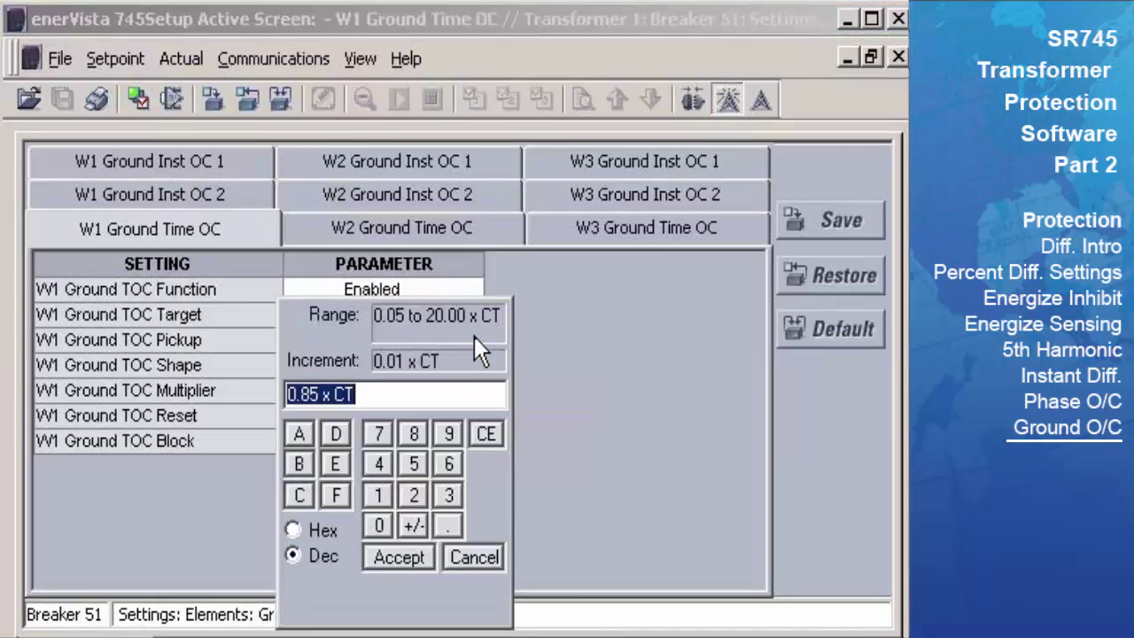
text(0.2)
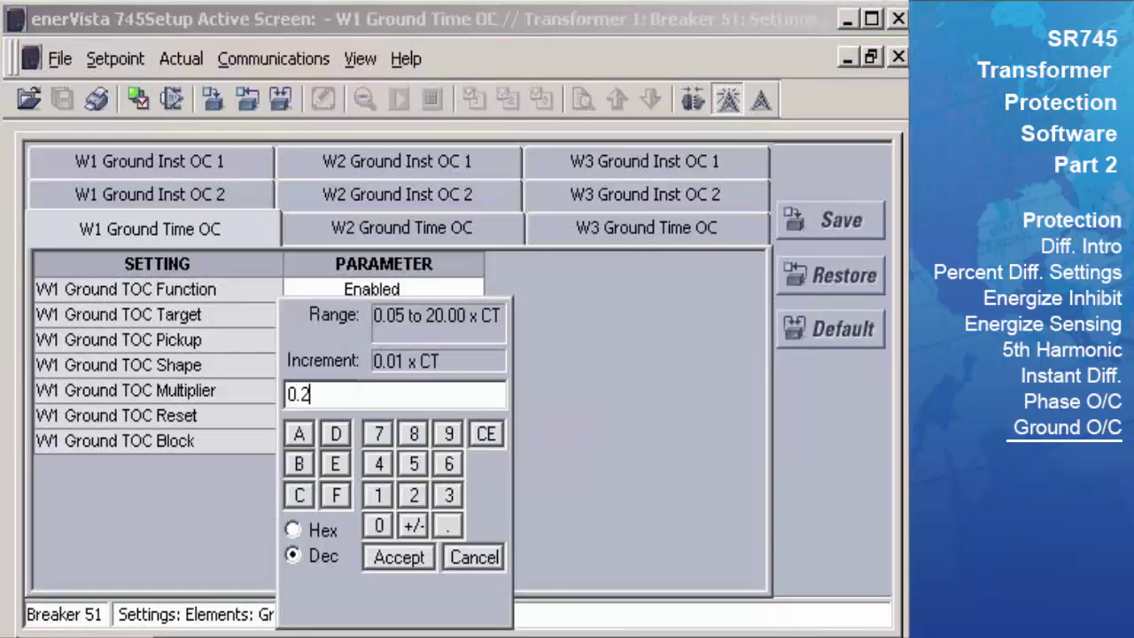
click(411, 558)
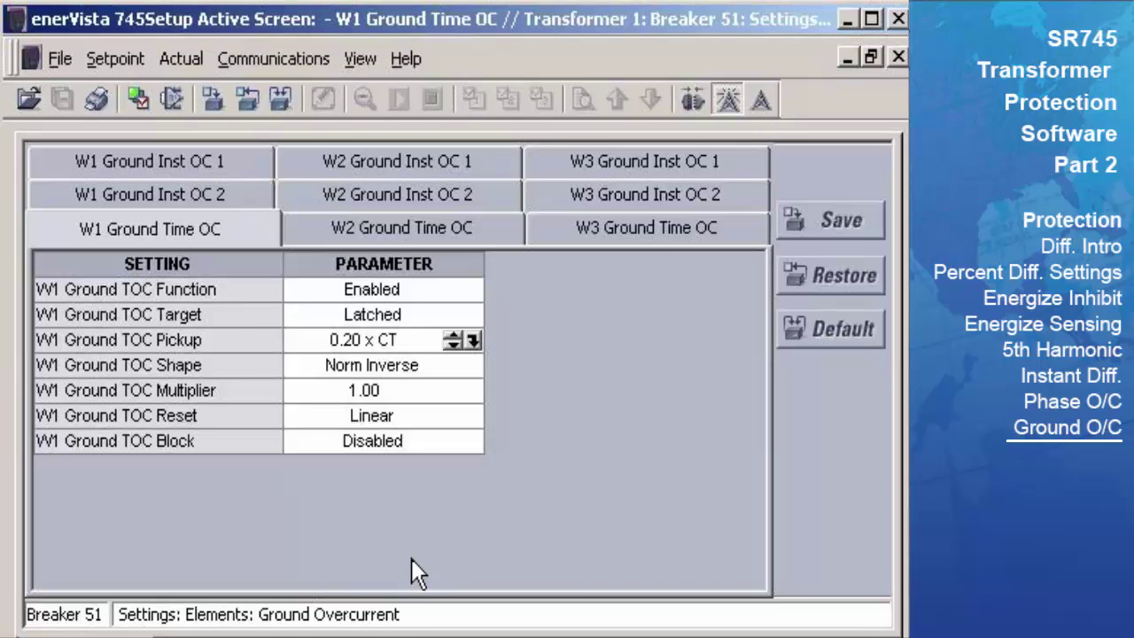
Set the curve shape to Ext Inverse and reset to Instantaneous, then show W1 Ground Inst OC 1
click(468, 368)
click(470, 366)
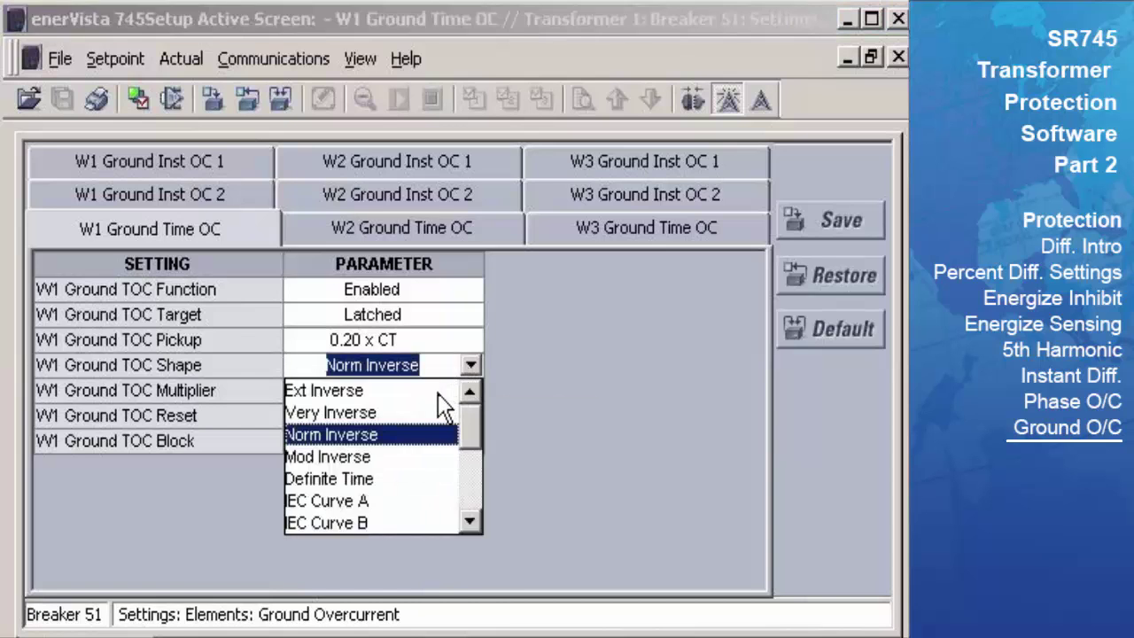
click(437, 393)
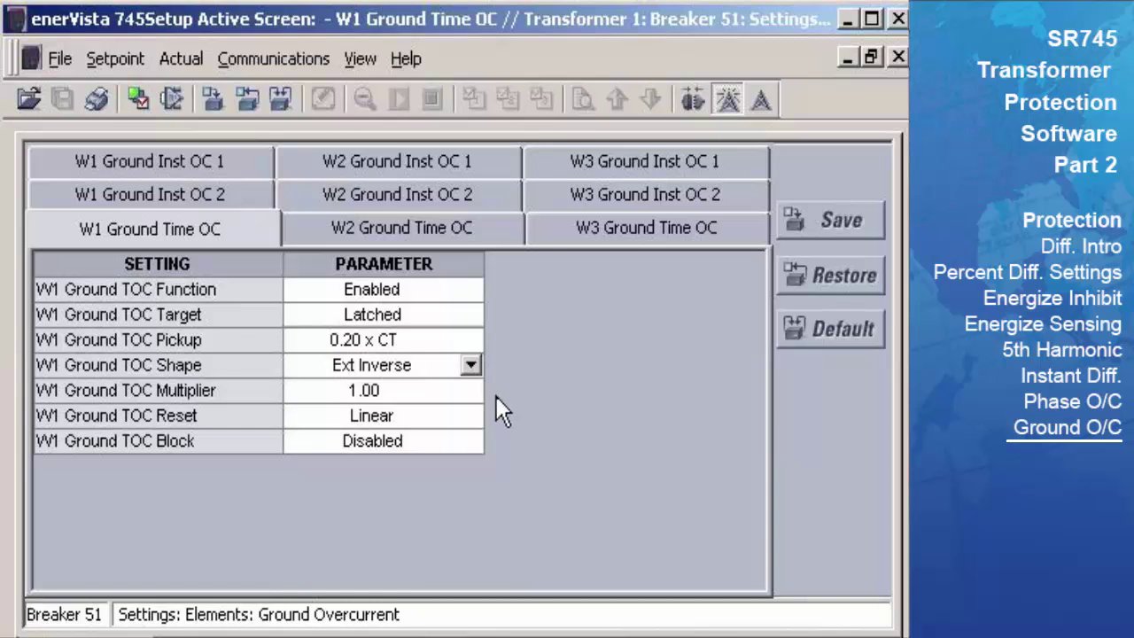
click(483, 417)
click(470, 417)
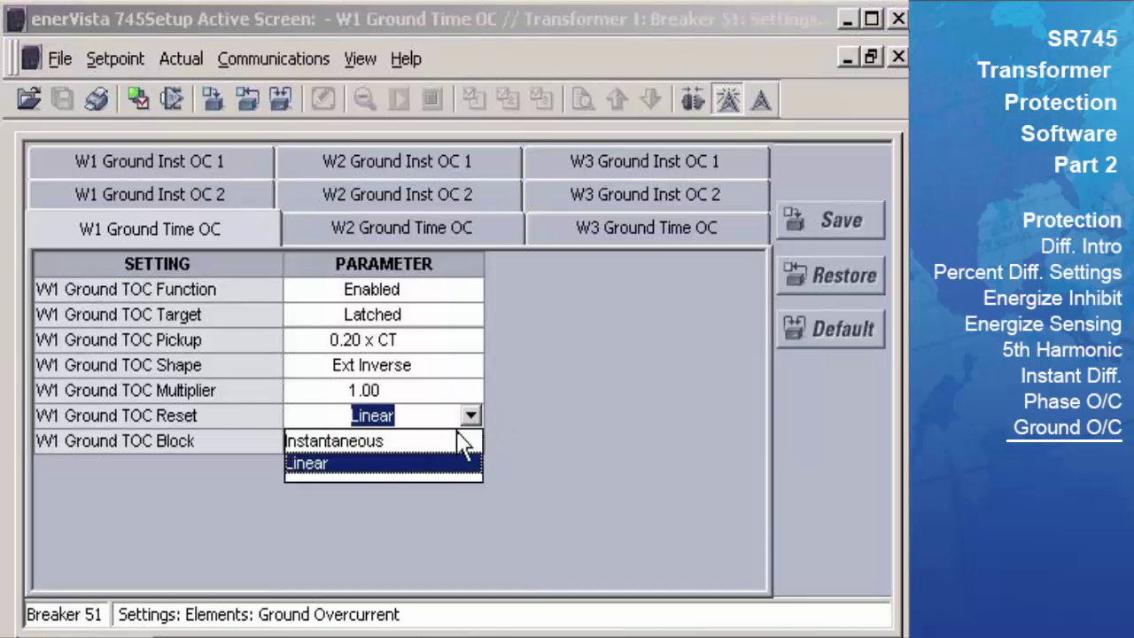
click(440, 443)
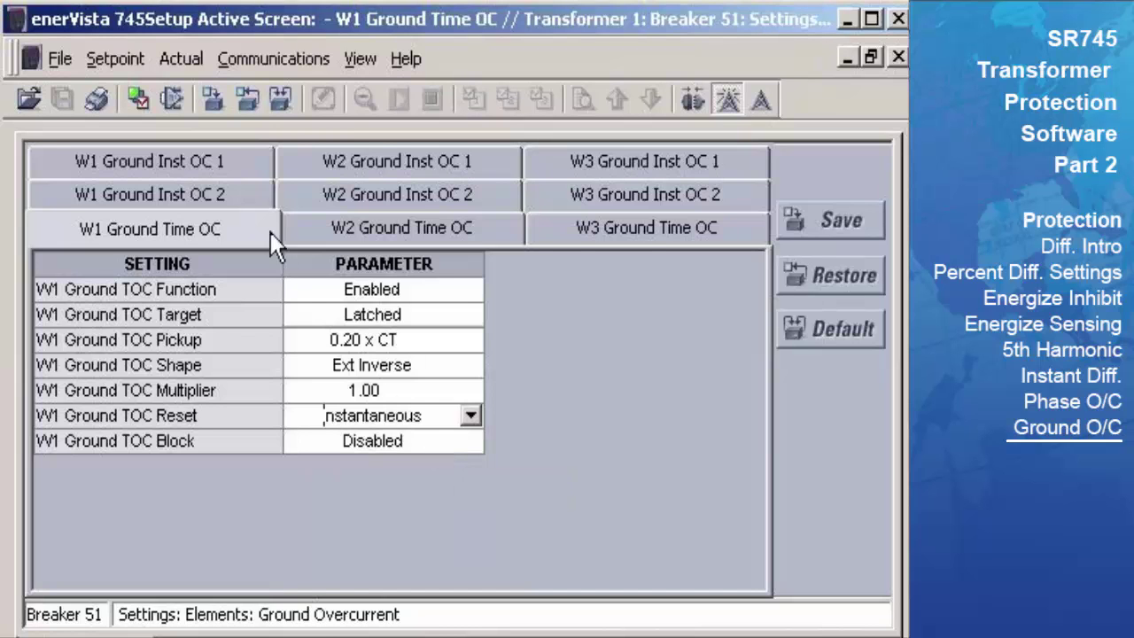
click(251, 168)
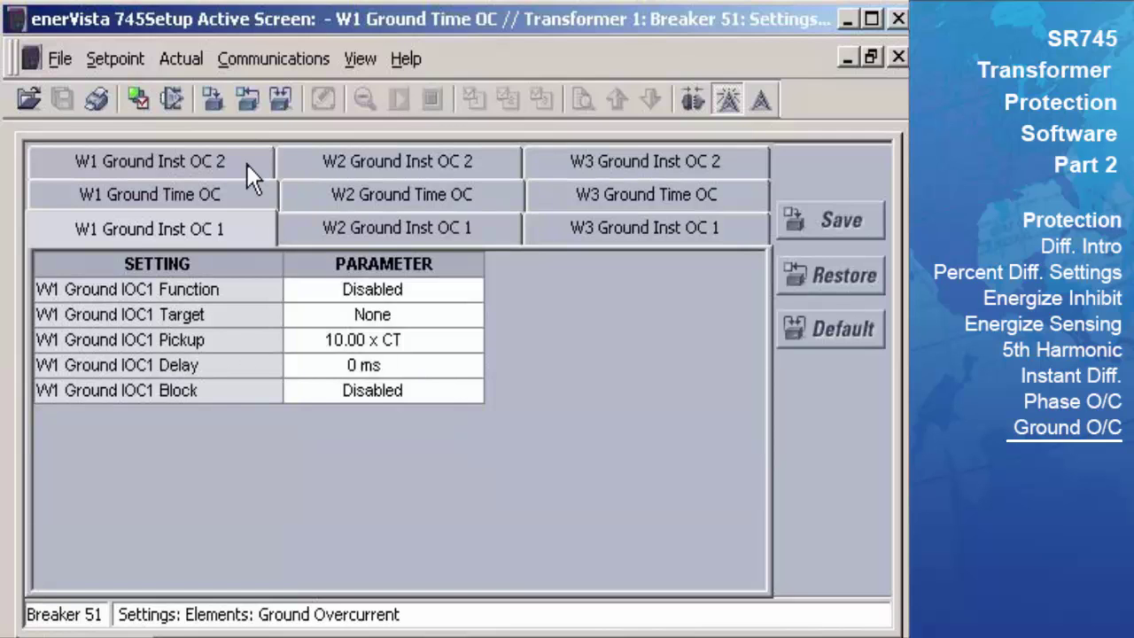
Set the W1 Ground IOC1 Function to Enabled and its Target to Latched
click(476, 288)
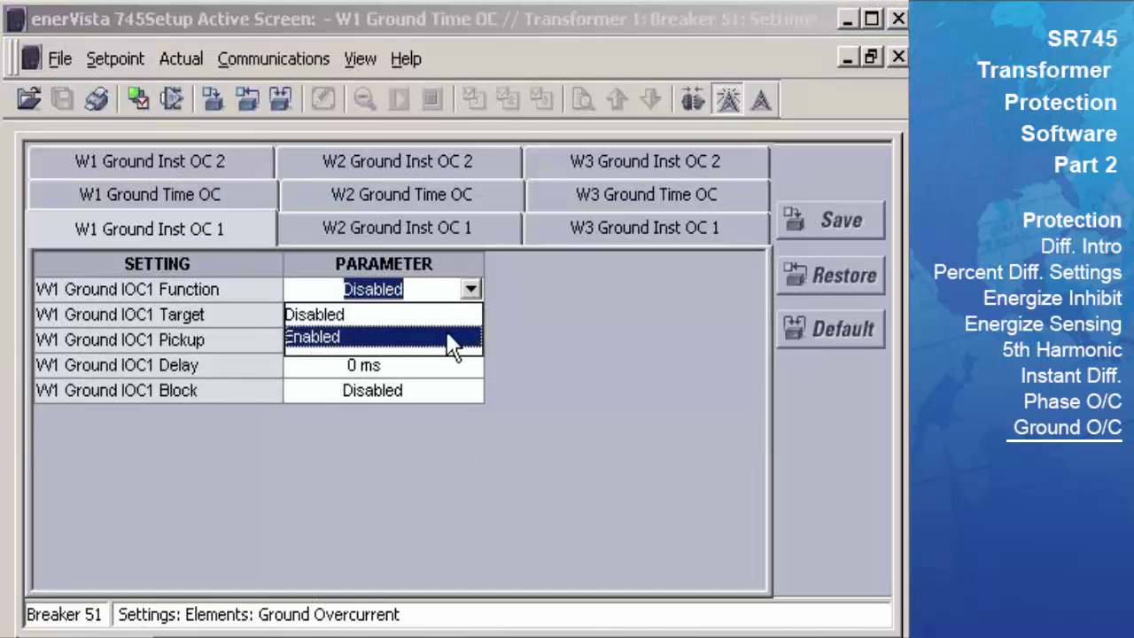
click(449, 338)
click(470, 315)
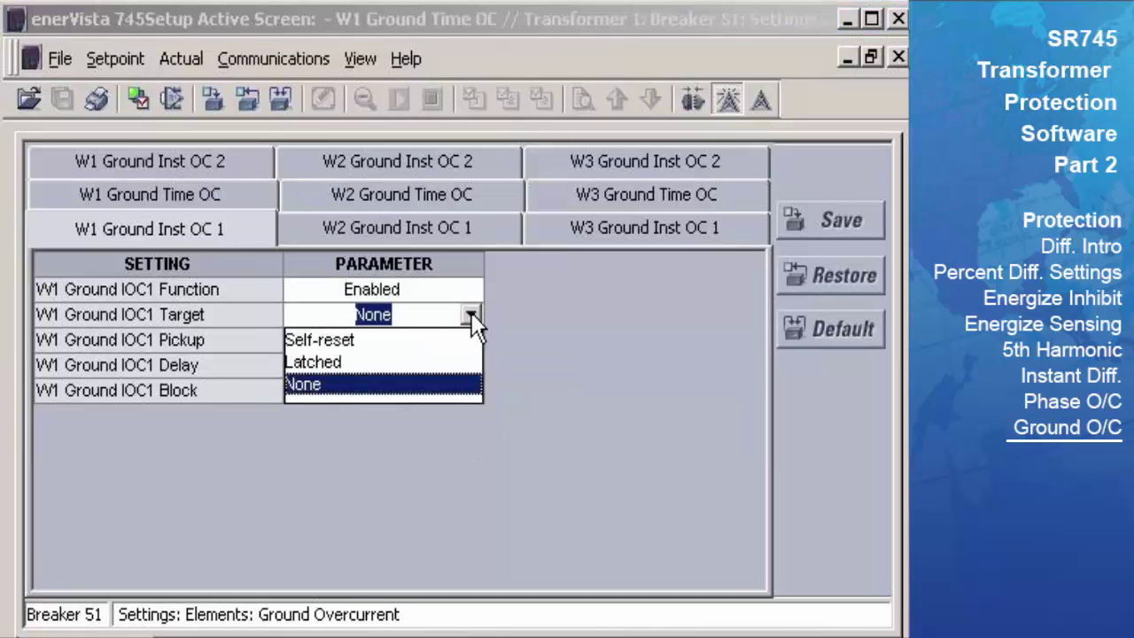
click(422, 362)
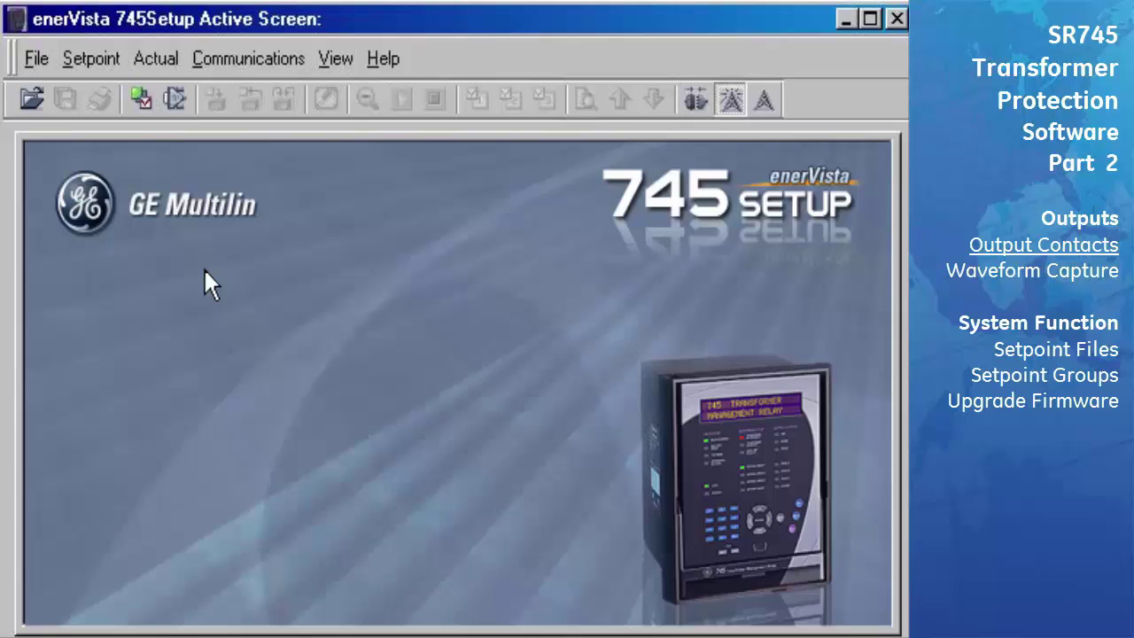
Open Setpoint > Outputs > Output Relays and maximize the settings window
click(92, 59)
mouse_move(206, 223)
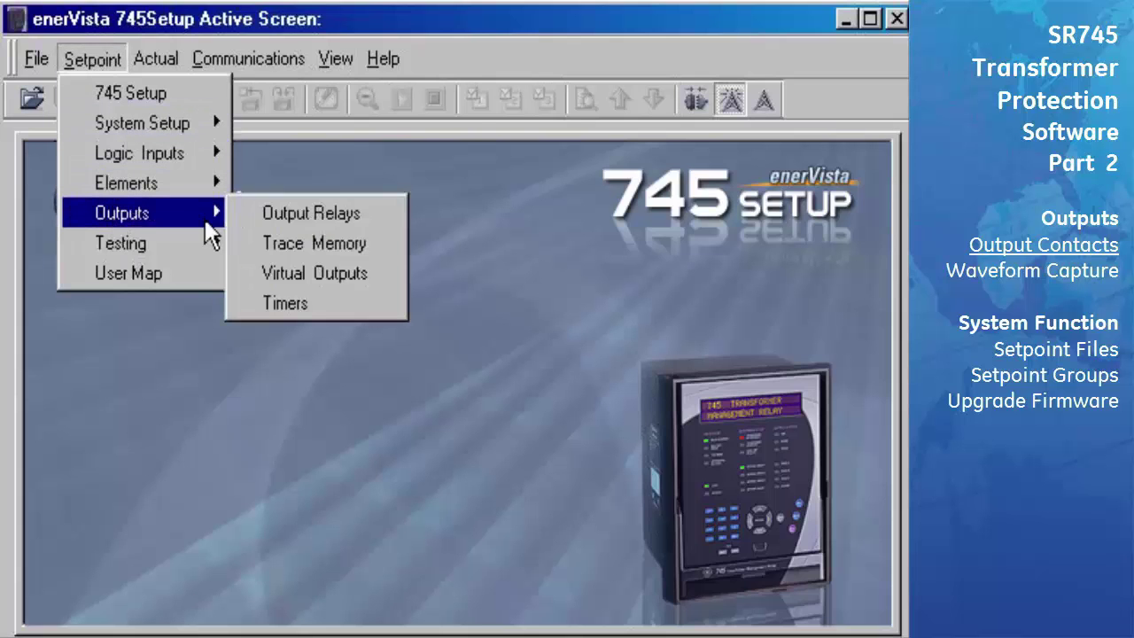
click(259, 213)
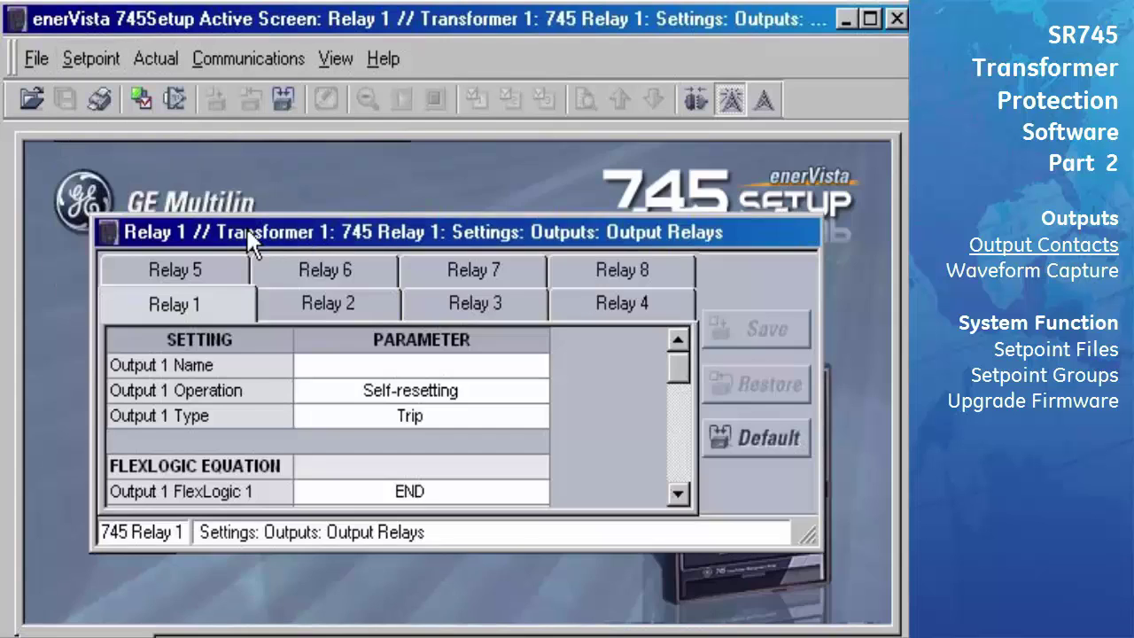
double_click(248, 230)
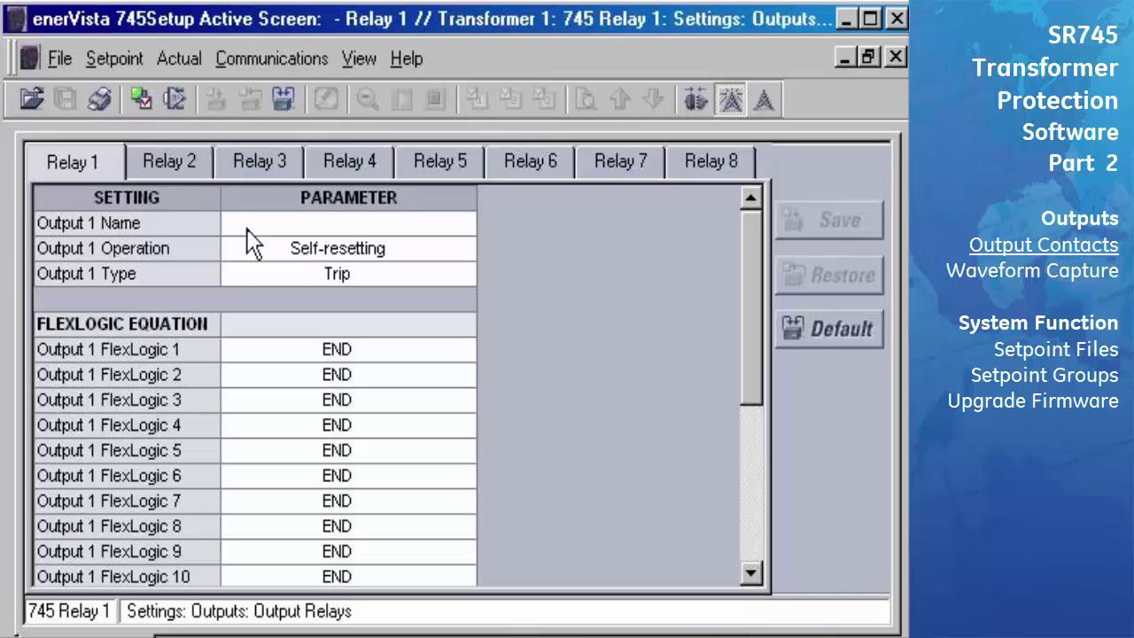
On Relay 2, name Output 2 'Trip', set its type to Trip and operation to Self-resetting
click(199, 165)
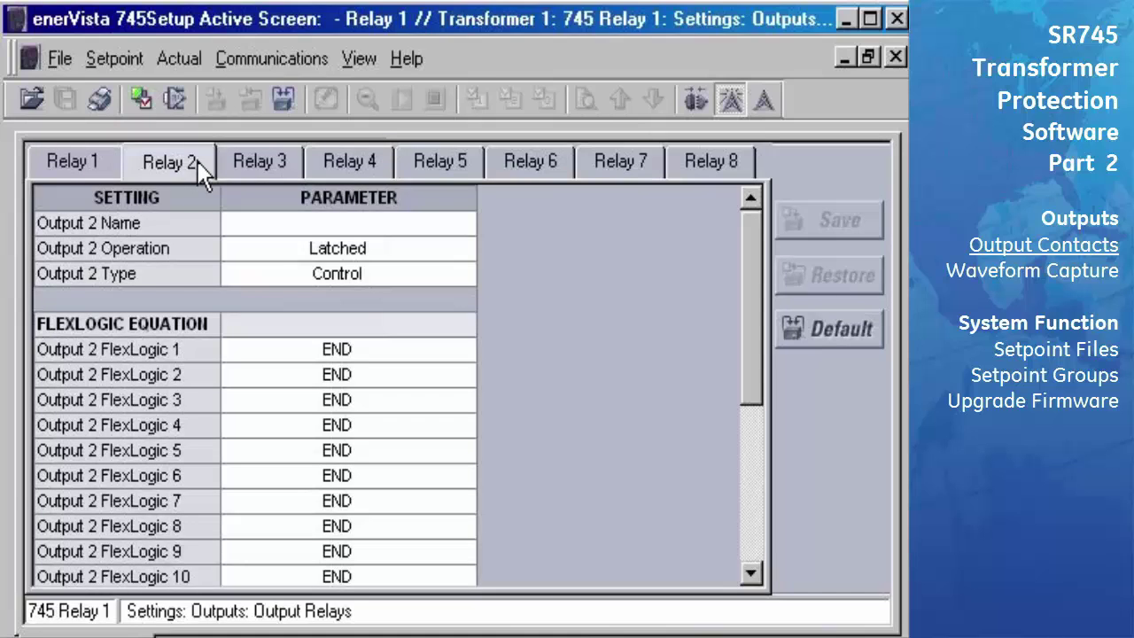
click(283, 222)
text(Trip)
click(464, 272)
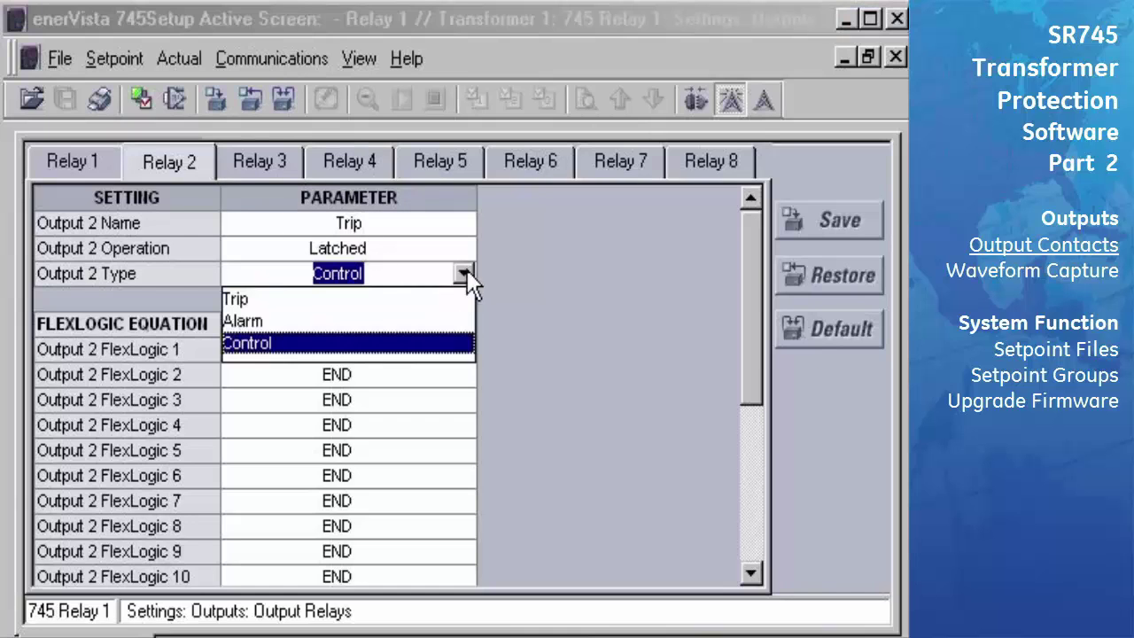
click(299, 300)
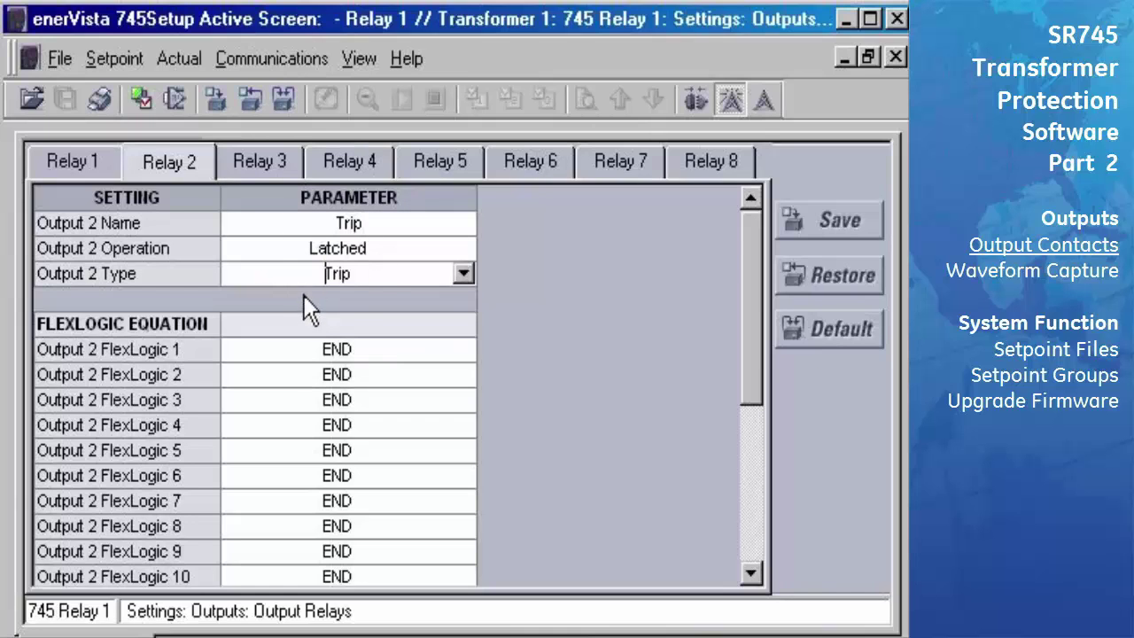
click(465, 249)
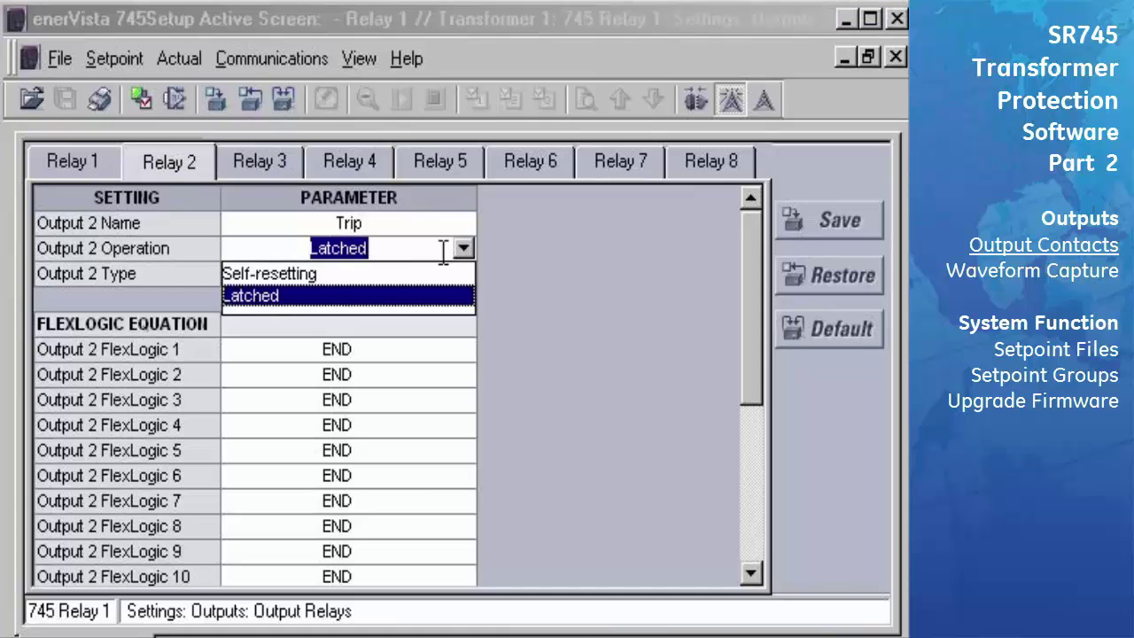
click(348, 274)
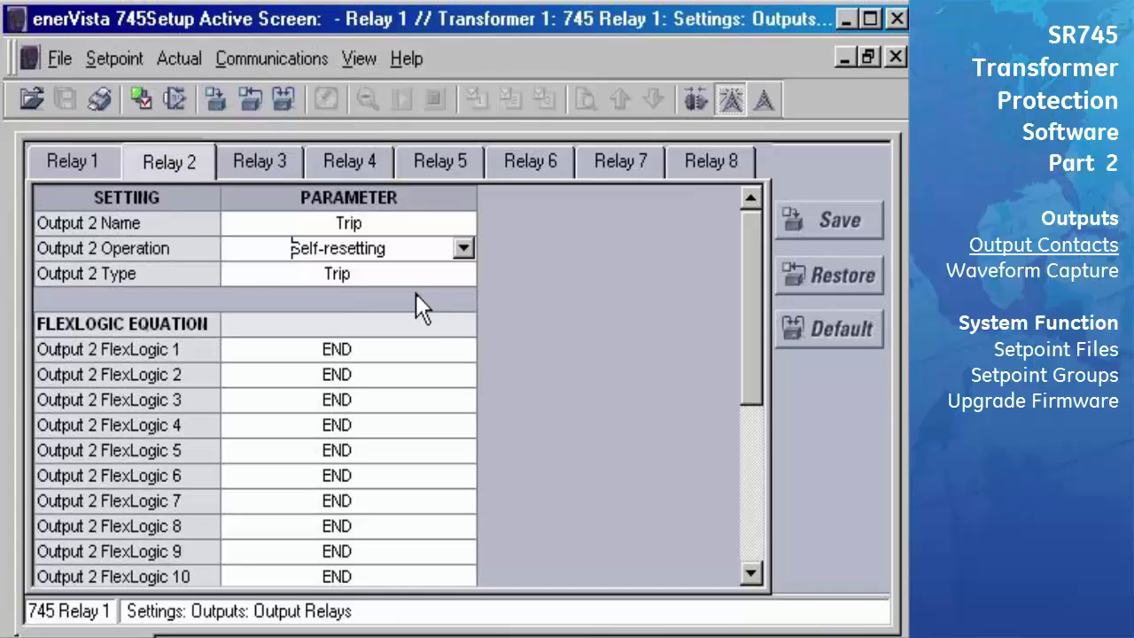
Set Output 2 FlexLogic 1 to Percent Differential Operate and FlexLogic 2 to Inst Differential Operate
click(467, 349)
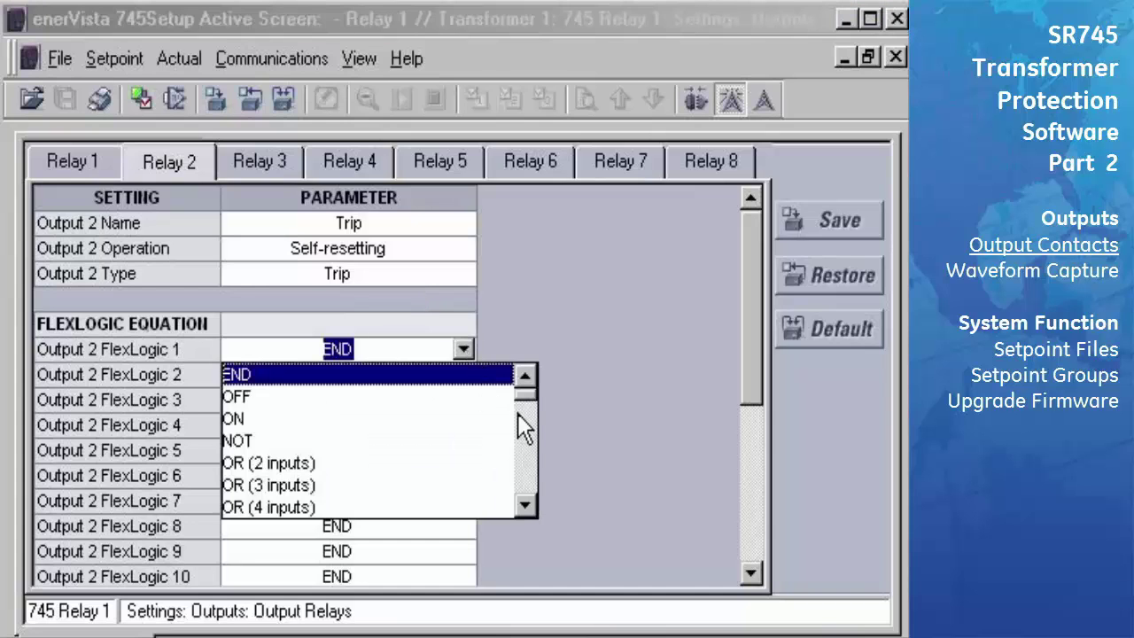
scroll(531, 472, down, 10)
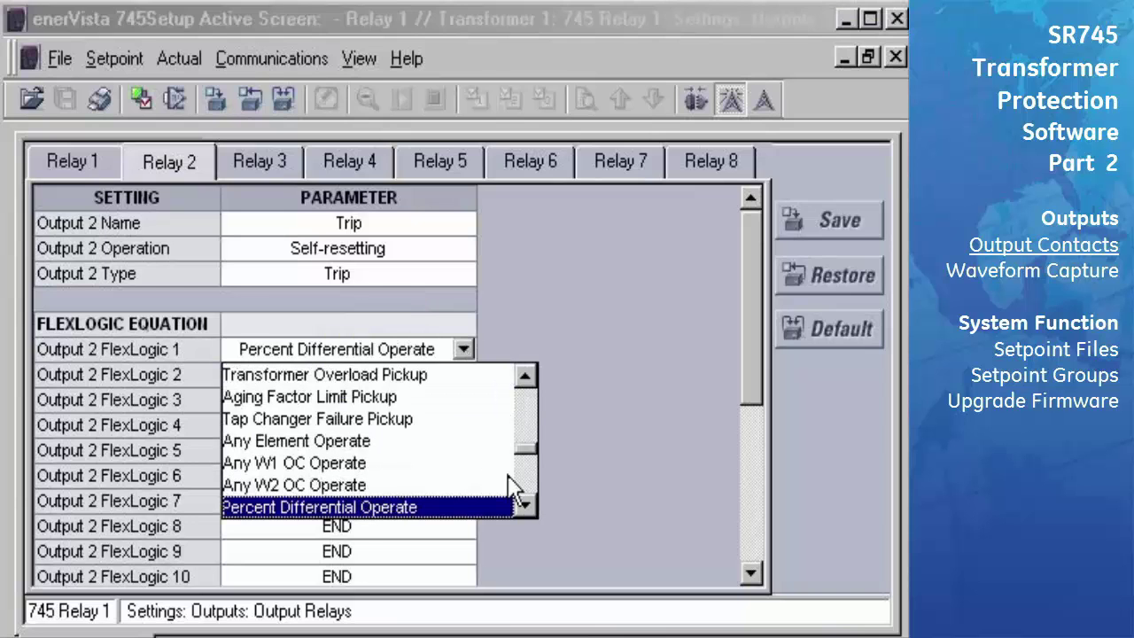
click(449, 509)
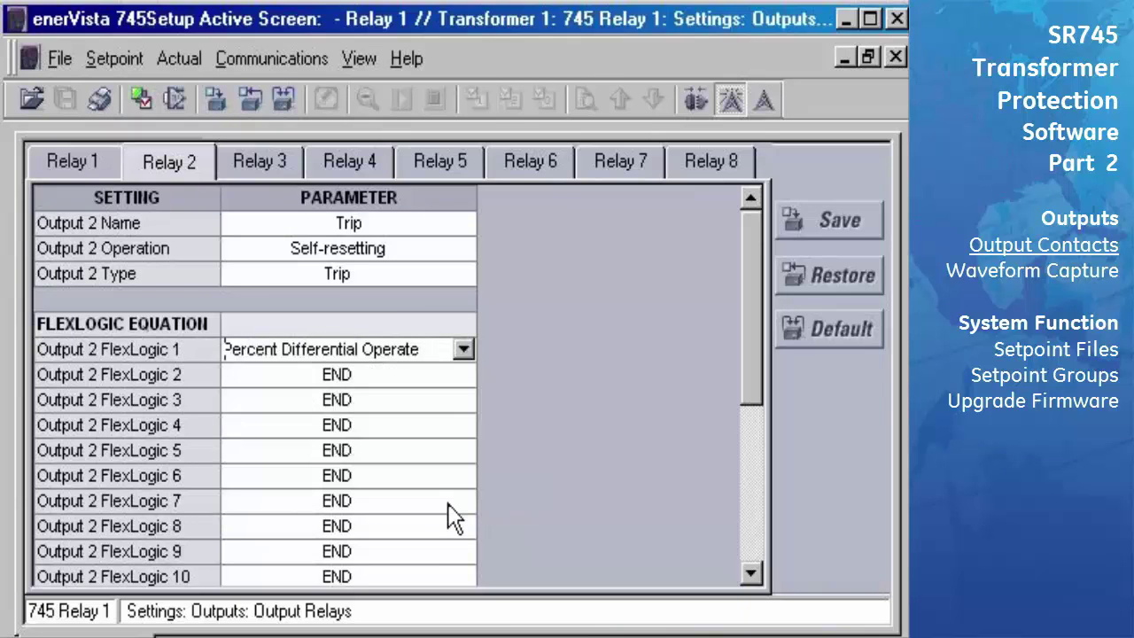
click(467, 375)
click(467, 375)
scroll(468, 375, down, 10)
scroll(468, 376, down, 5)
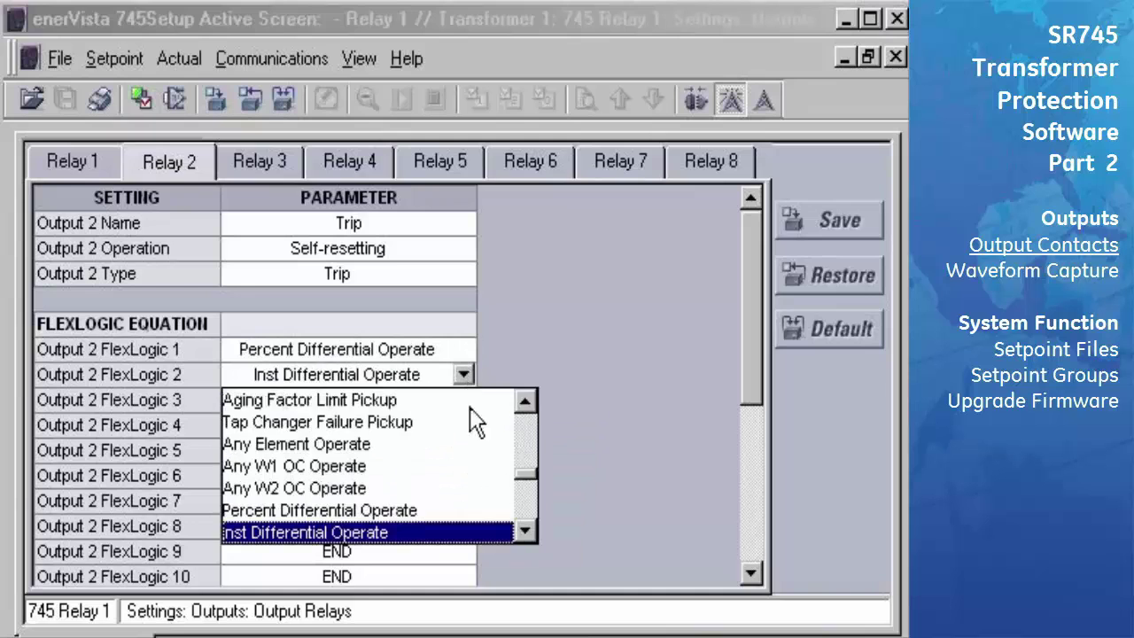
click(459, 530)
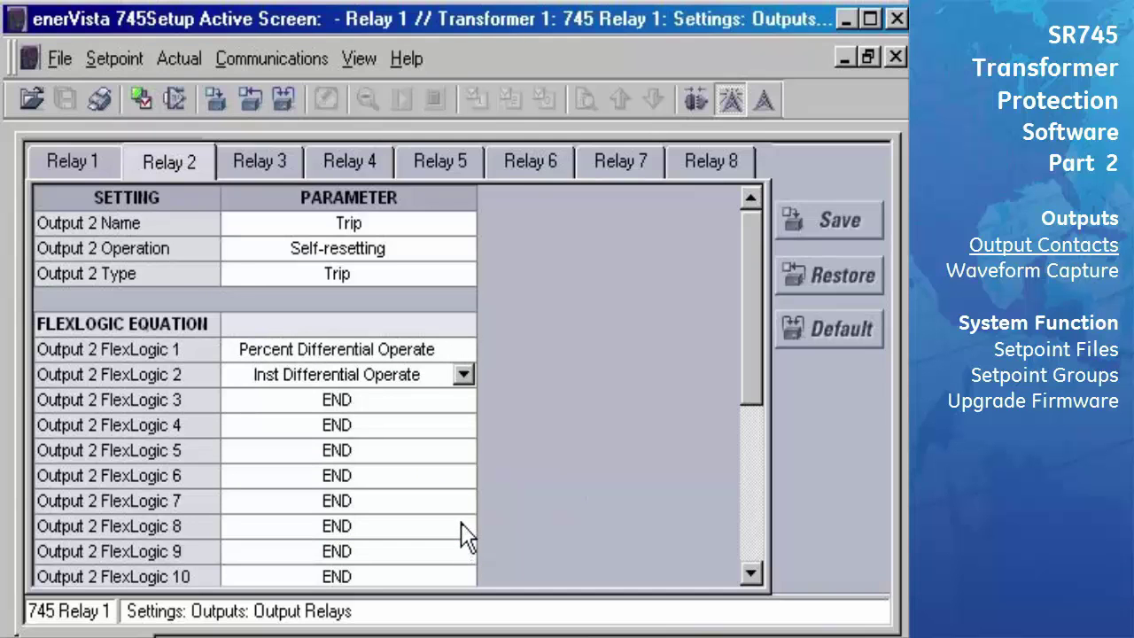
Set FlexLogic 3 to Any W1 OC Operate, 4 to Any W2 OC Operate, 5 to OR (4 inputs)
click(465, 400)
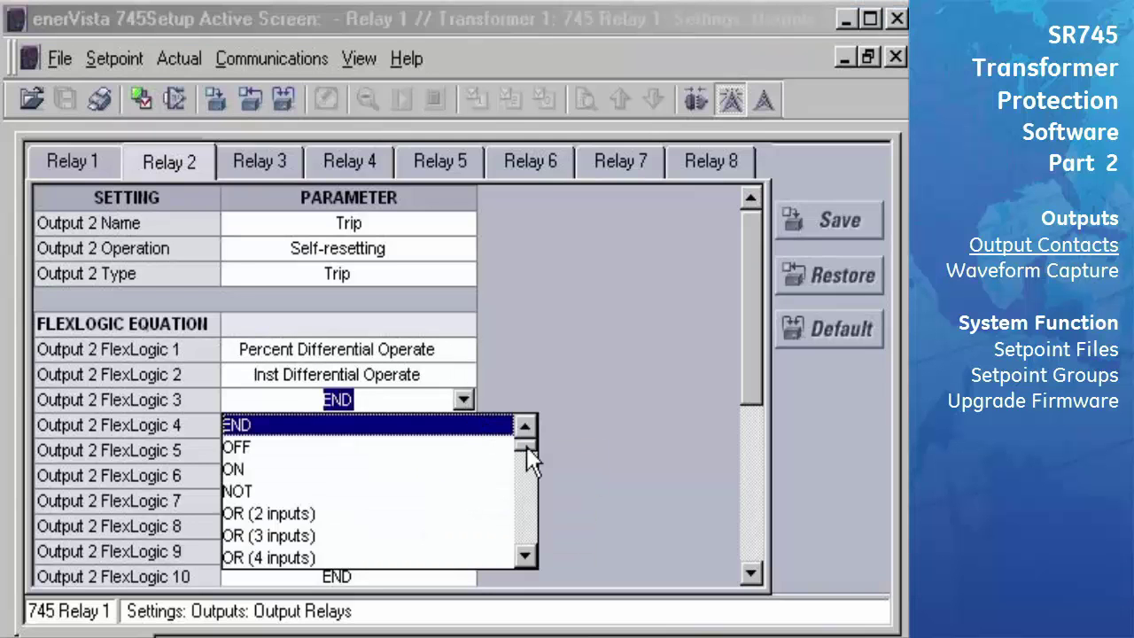
scroll(526, 455, down, 20)
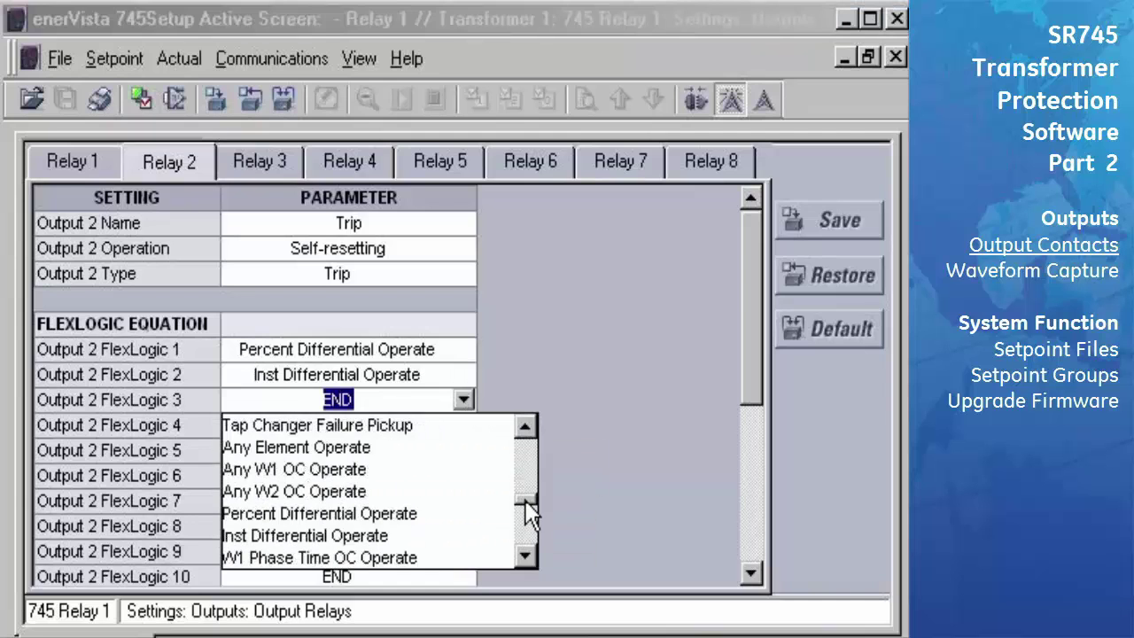
click(367, 469)
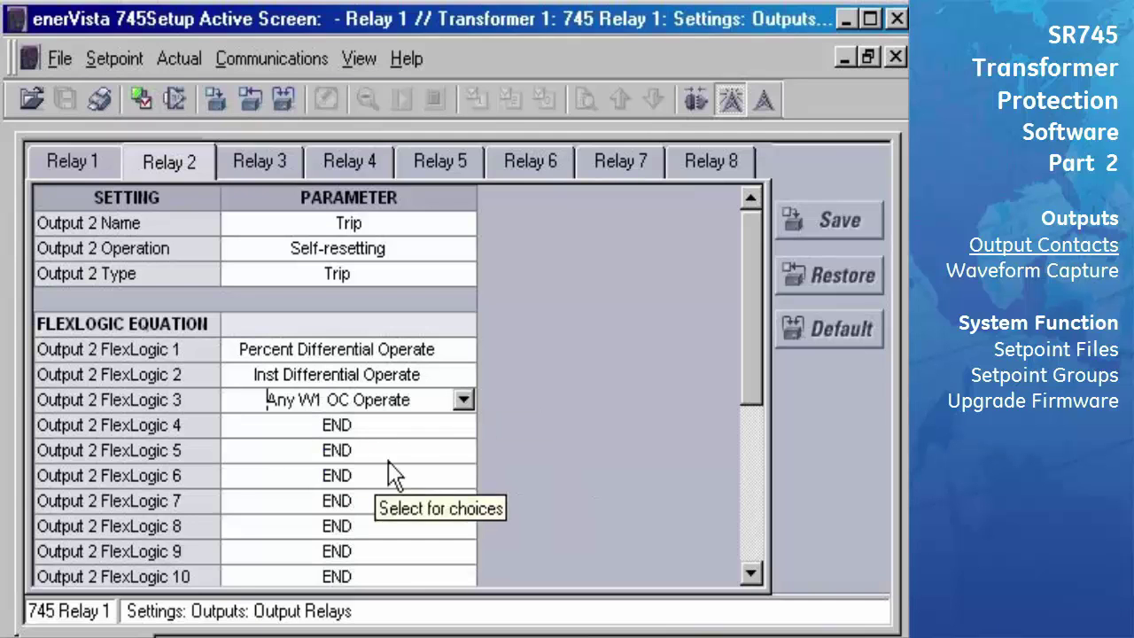
click(465, 425)
drag(522, 467, 523, 521)
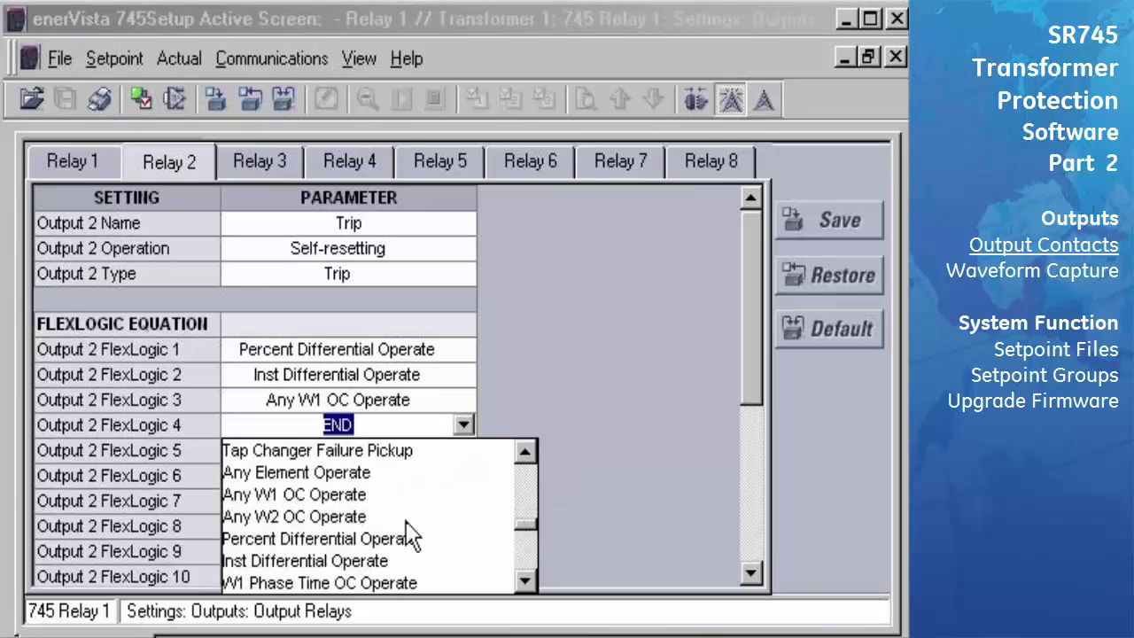
click(359, 519)
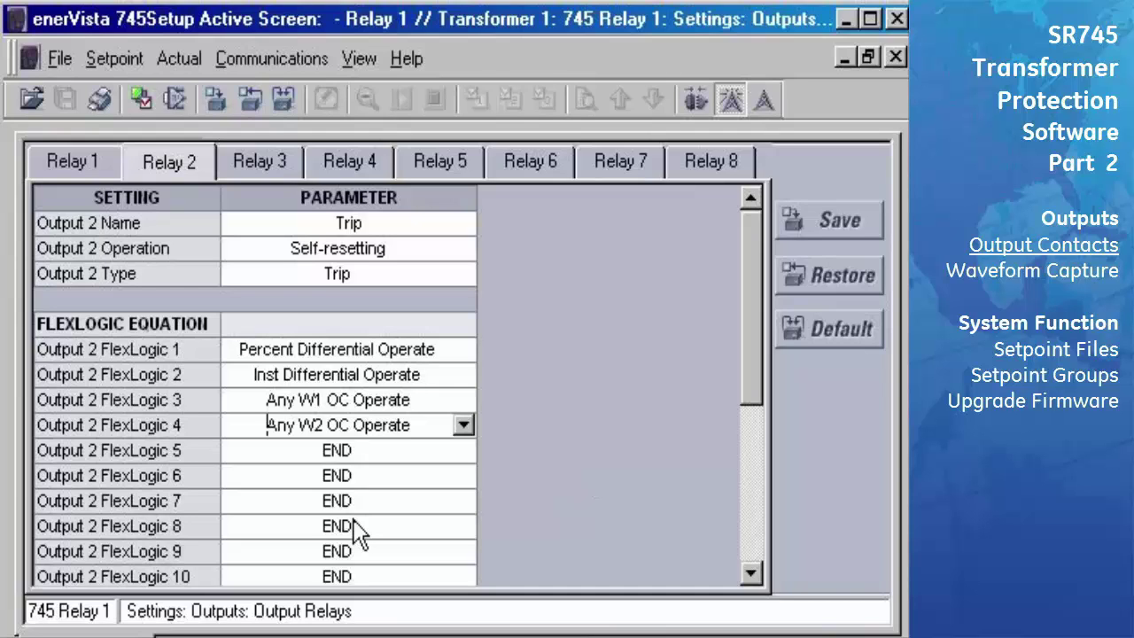
click(472, 459)
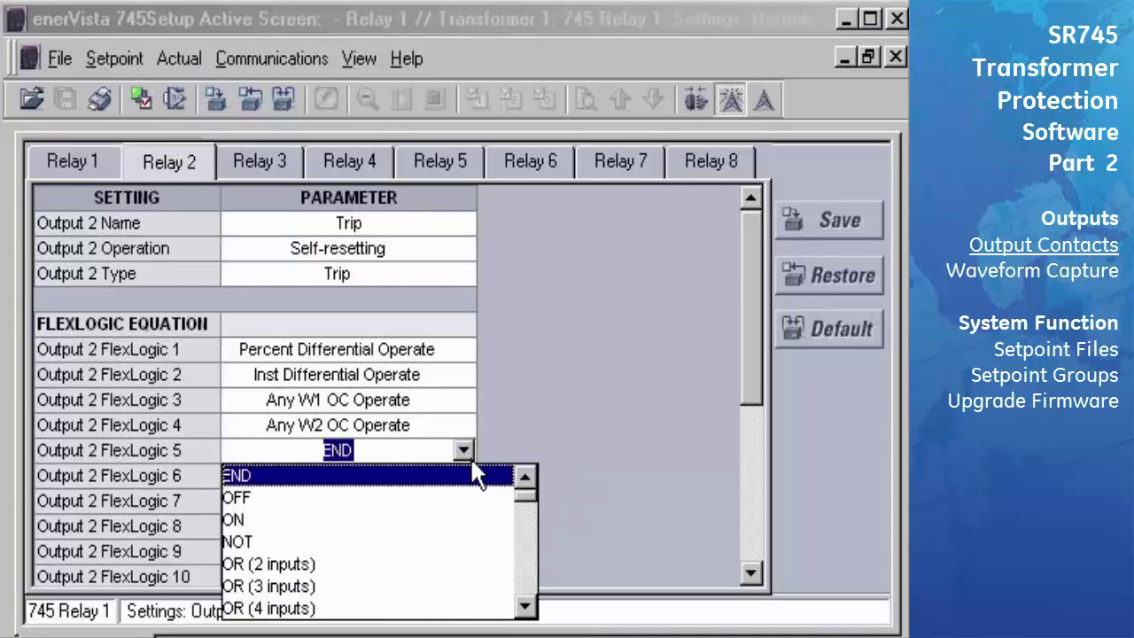
click(305, 612)
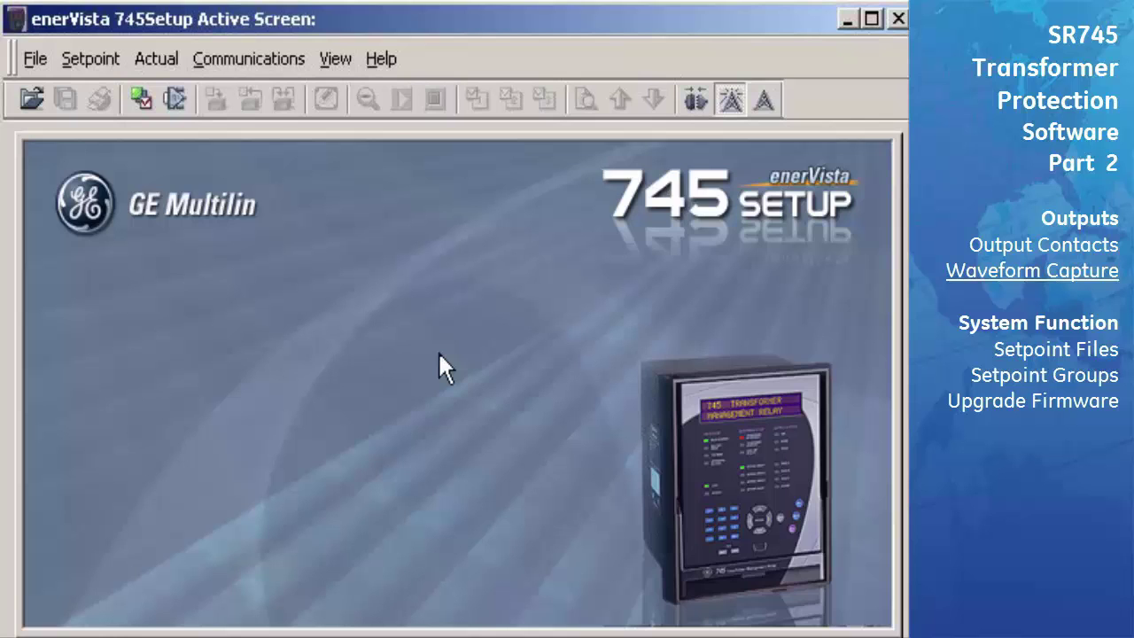
Open Setpoint > Outputs > Trace Memory and maximize its window
click(105, 57)
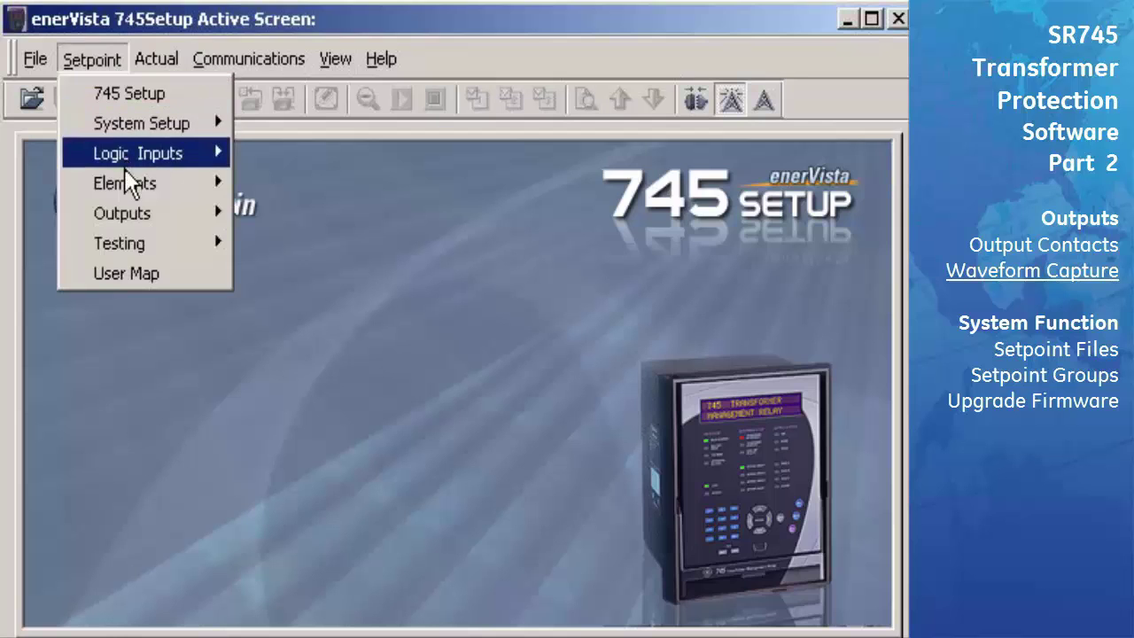
mouse_move(126, 212)
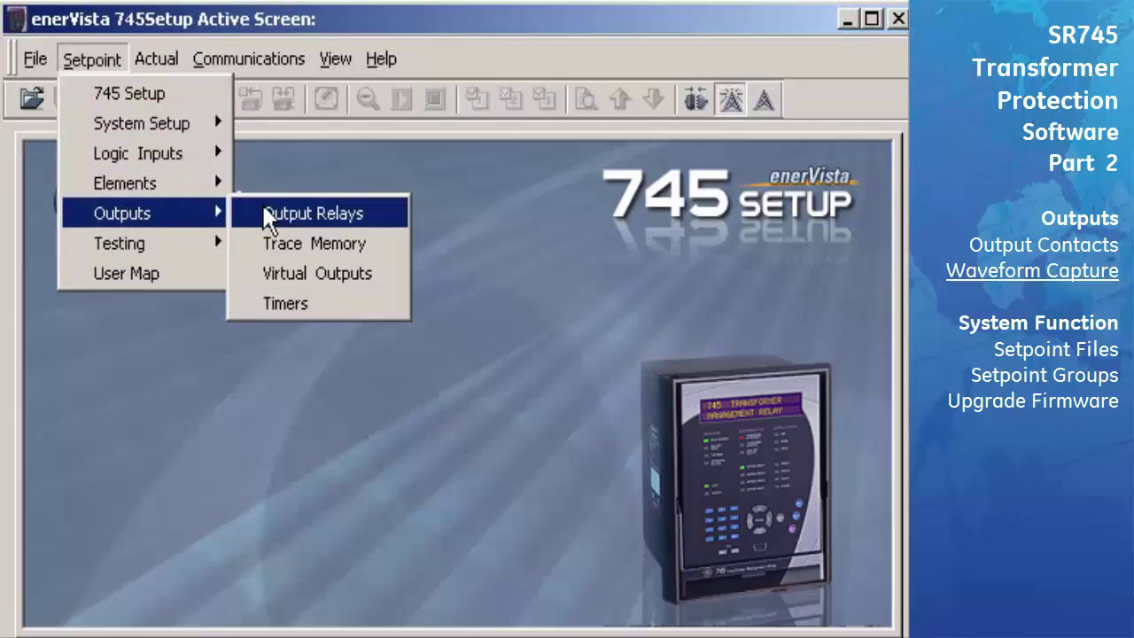
click(267, 243)
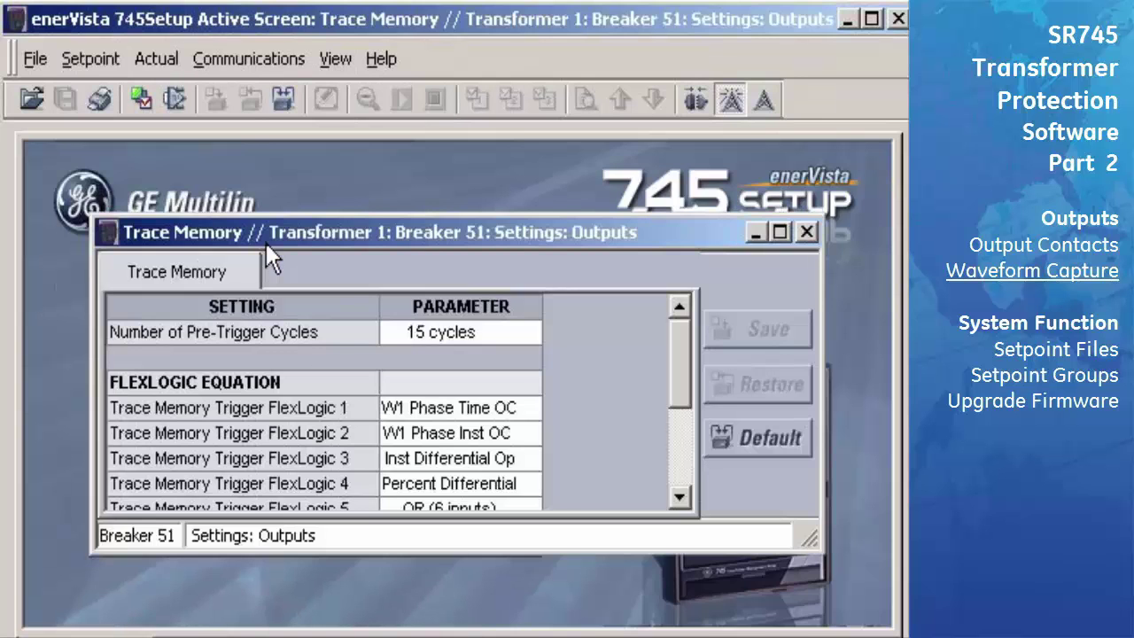
double_click(276, 232)
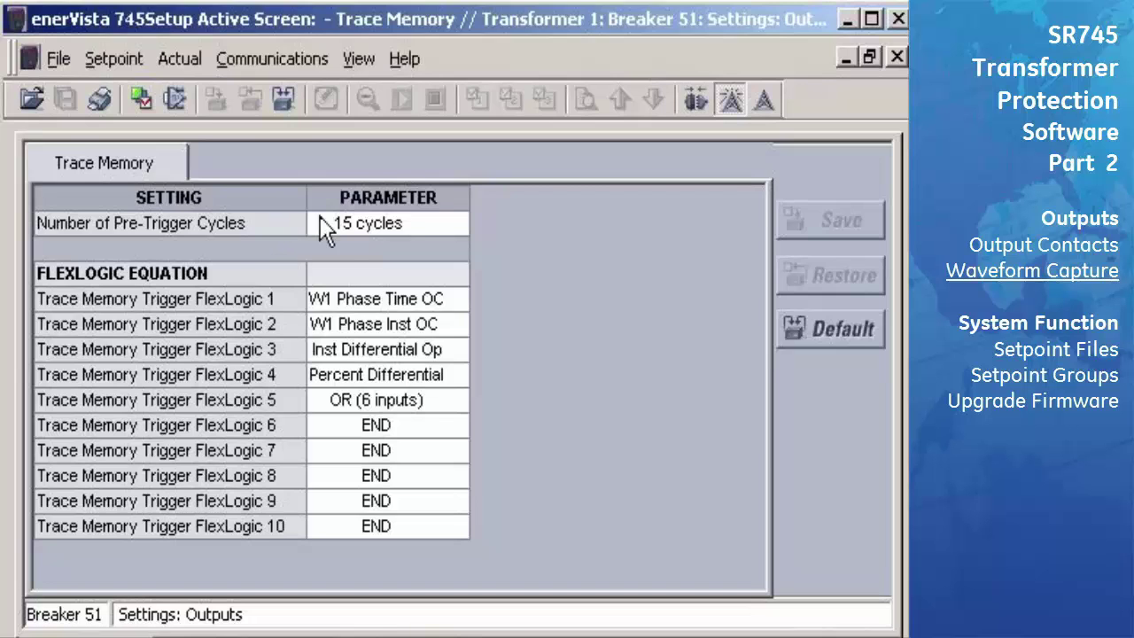
Change the Number of Pre-Trigger Cycles from 15 to 12
click(350, 224)
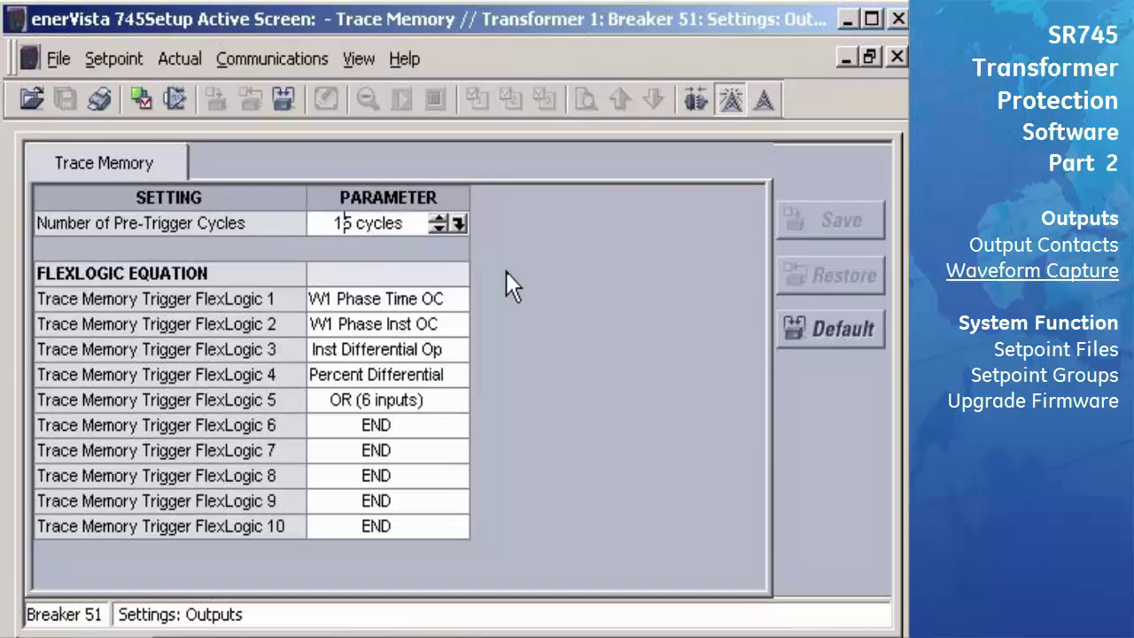
key(Delete)
text(2)
key(Return)
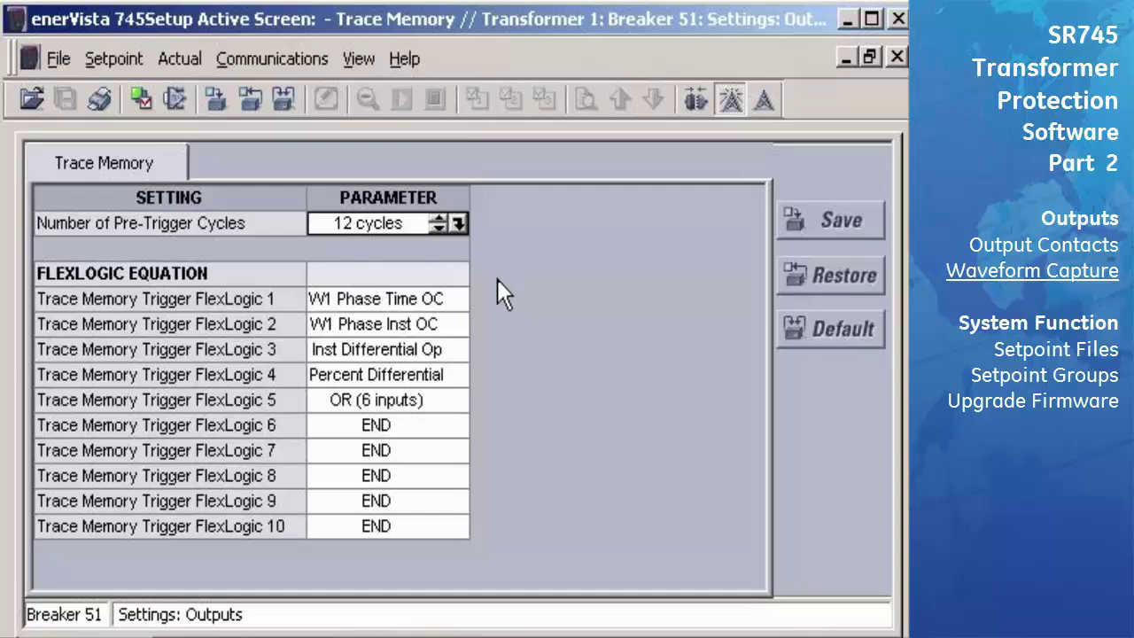
Set trigger FlexLogic 1–4 to Percent Diff, Inst Diff, Any W1 OC, Any W2 OC Operate; 5 to OR (4 inputs)
click(463, 299)
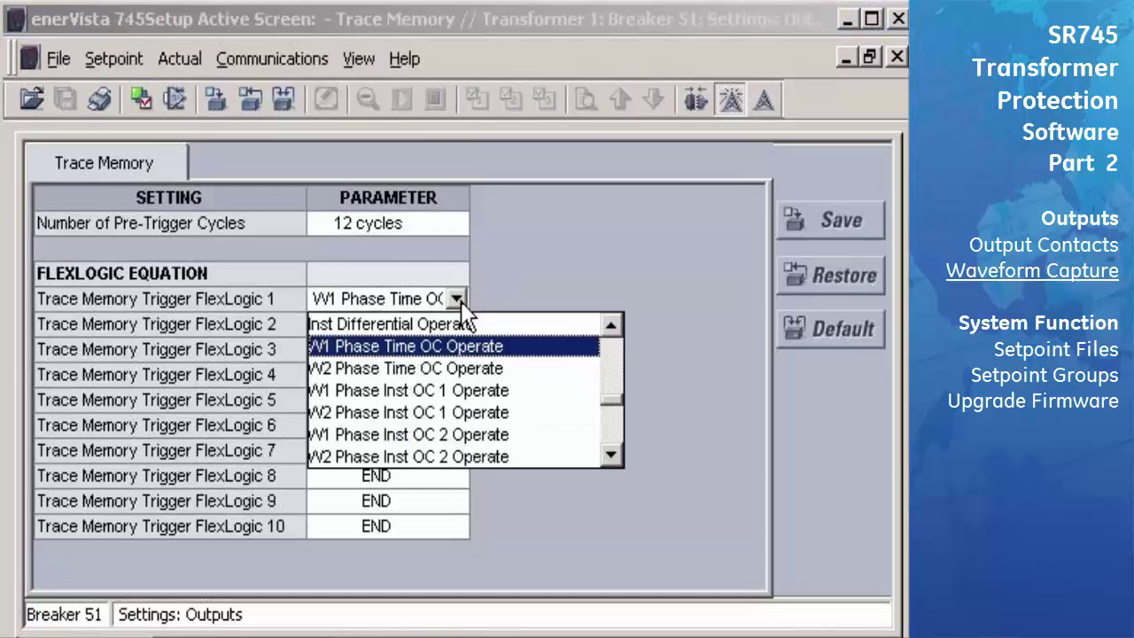
click(610, 328)
click(611, 327)
click(513, 347)
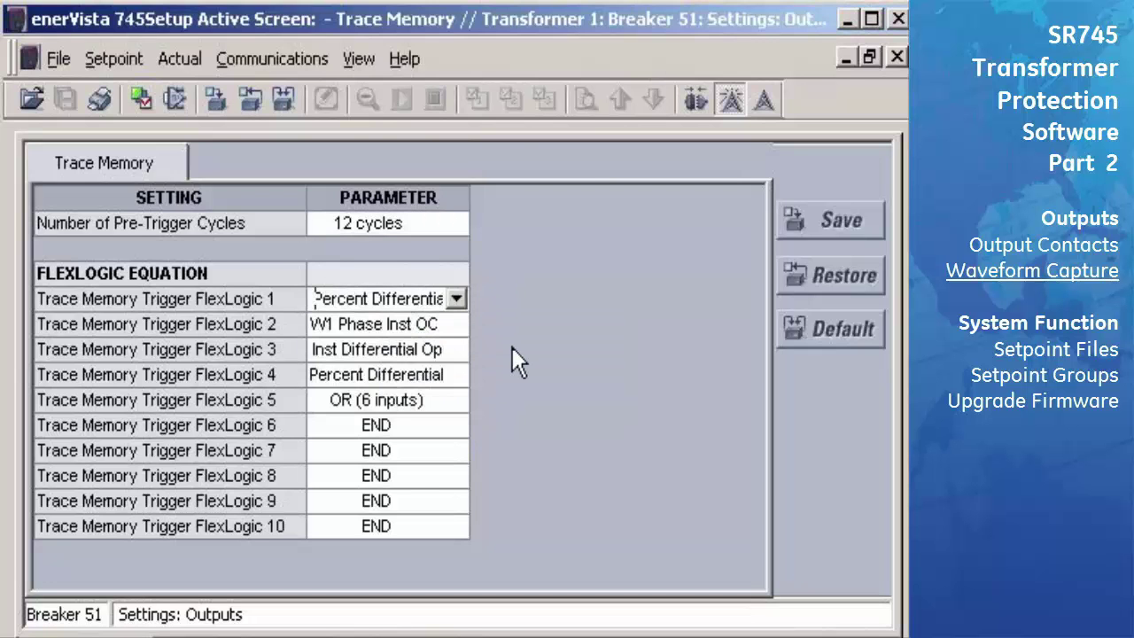
click(463, 328)
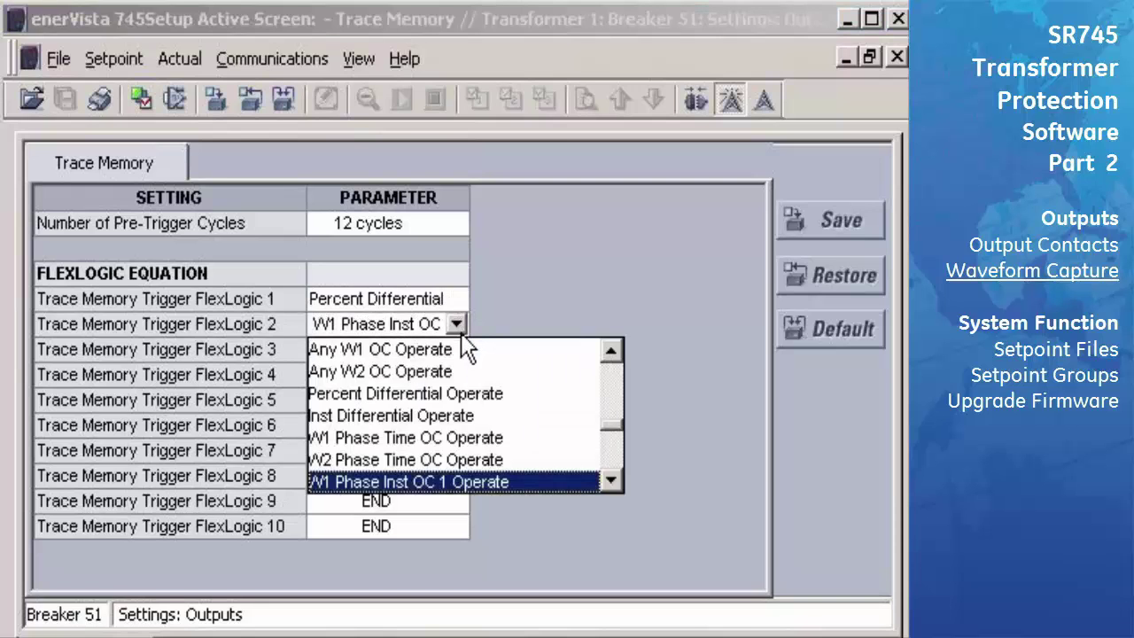
click(454, 414)
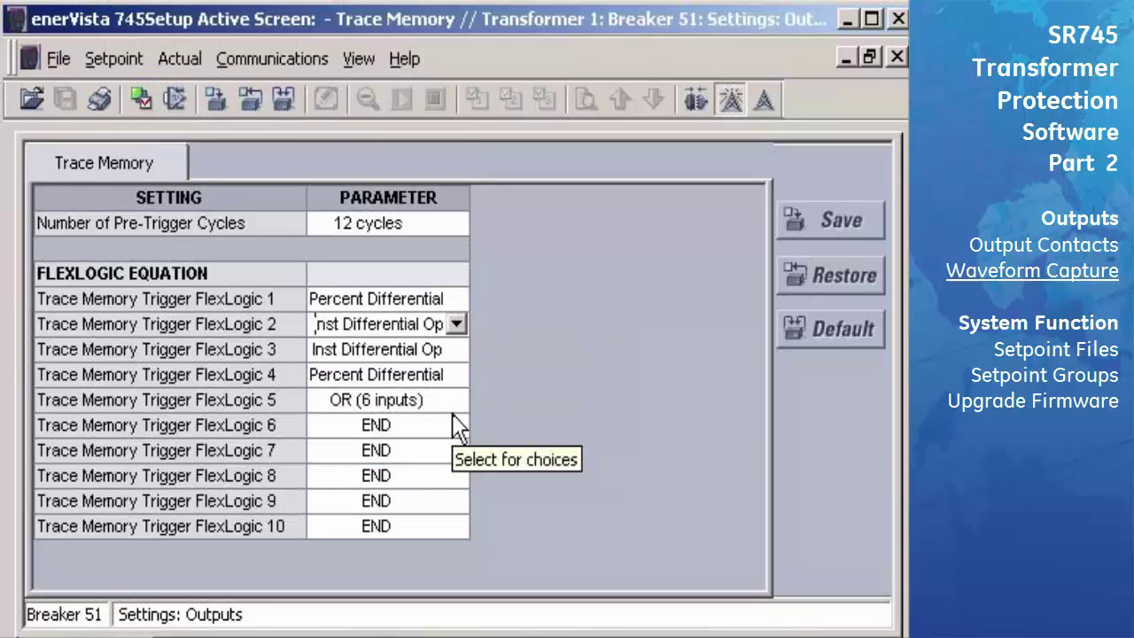
click(460, 351)
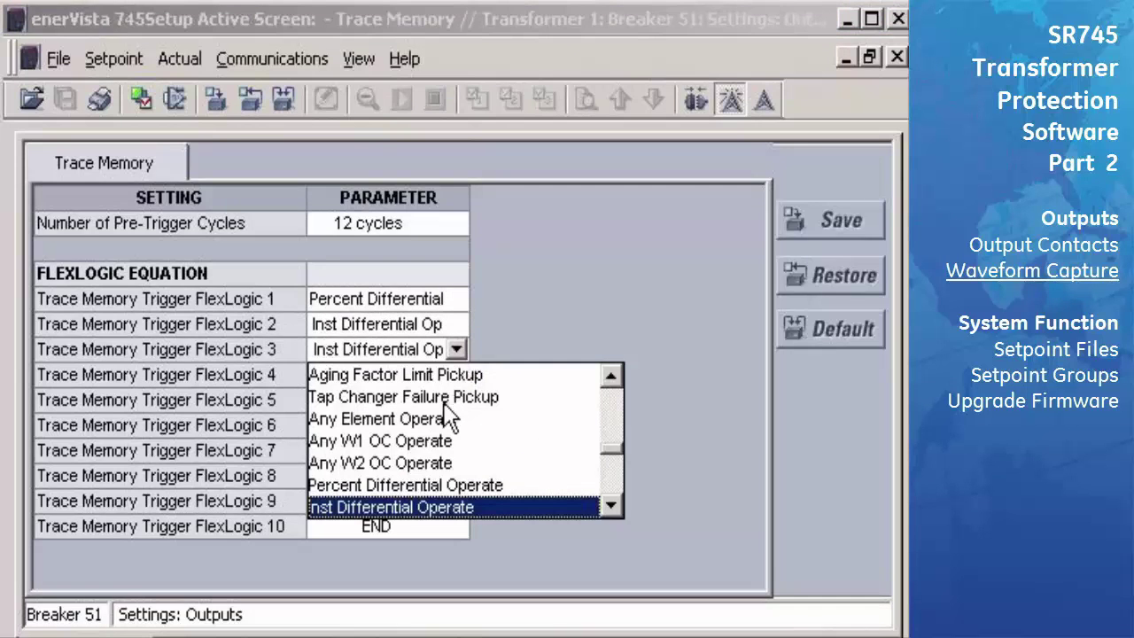
click(439, 438)
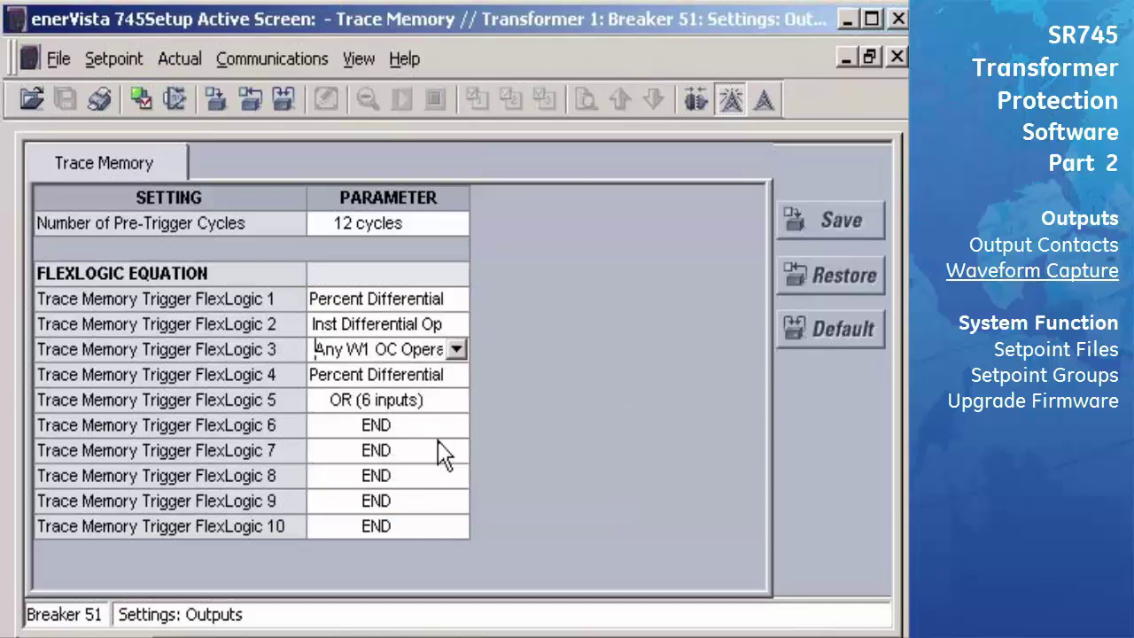
click(462, 372)
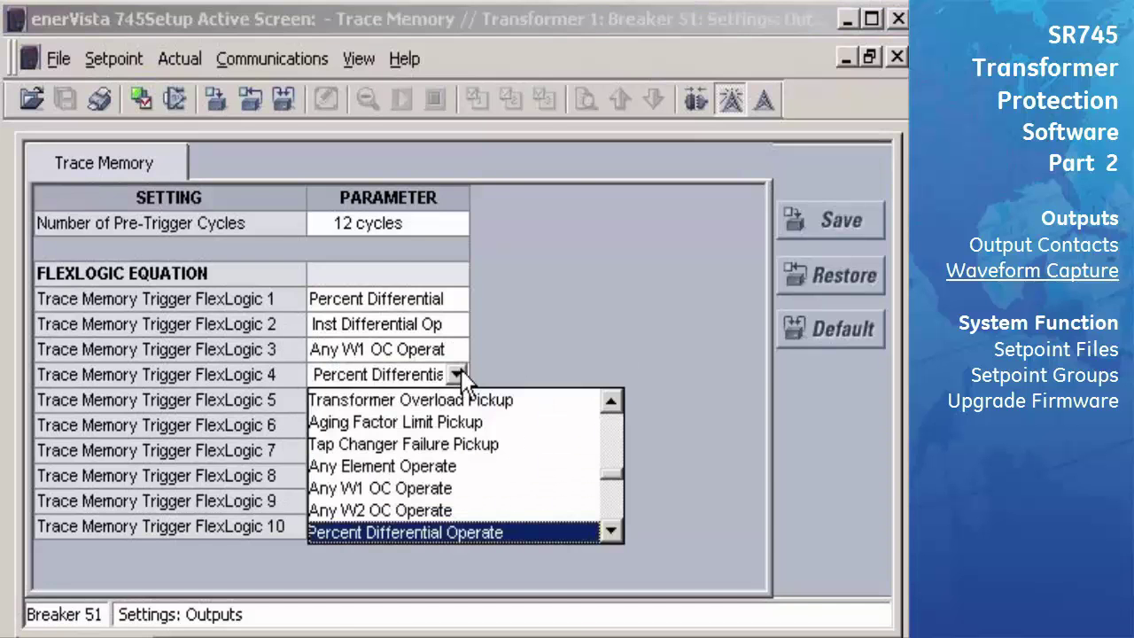
click(434, 506)
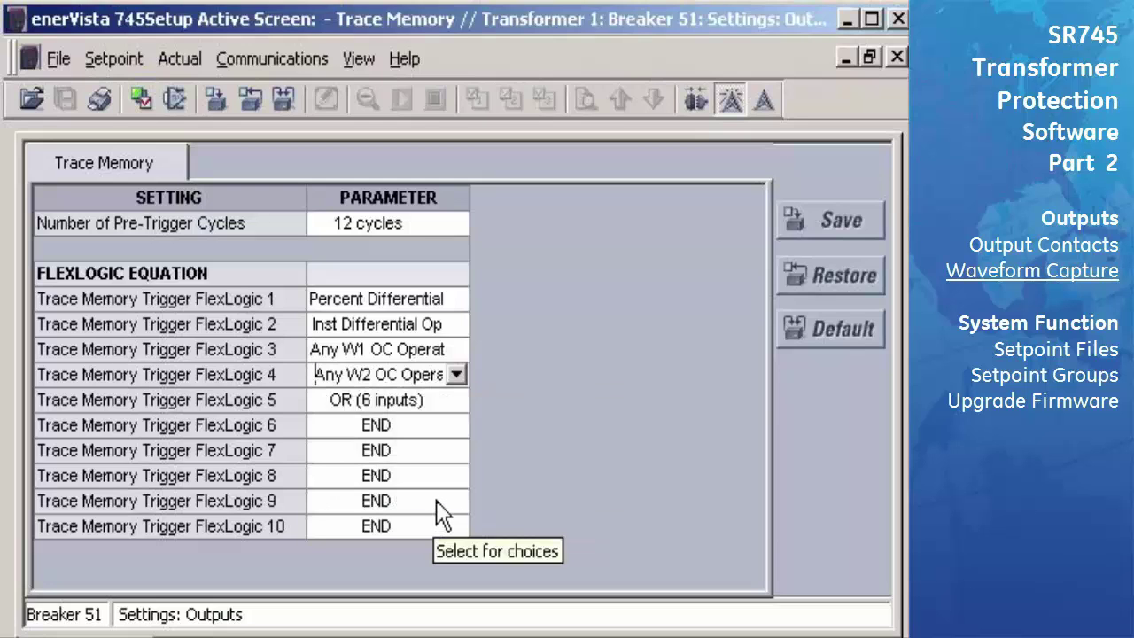
click(463, 396)
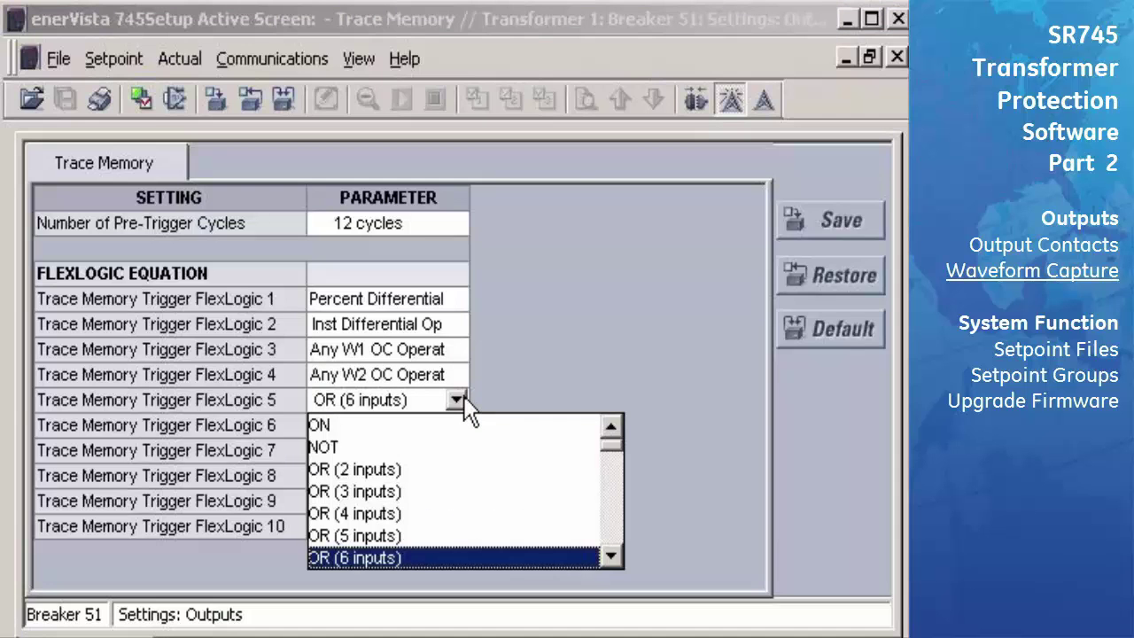
click(446, 513)
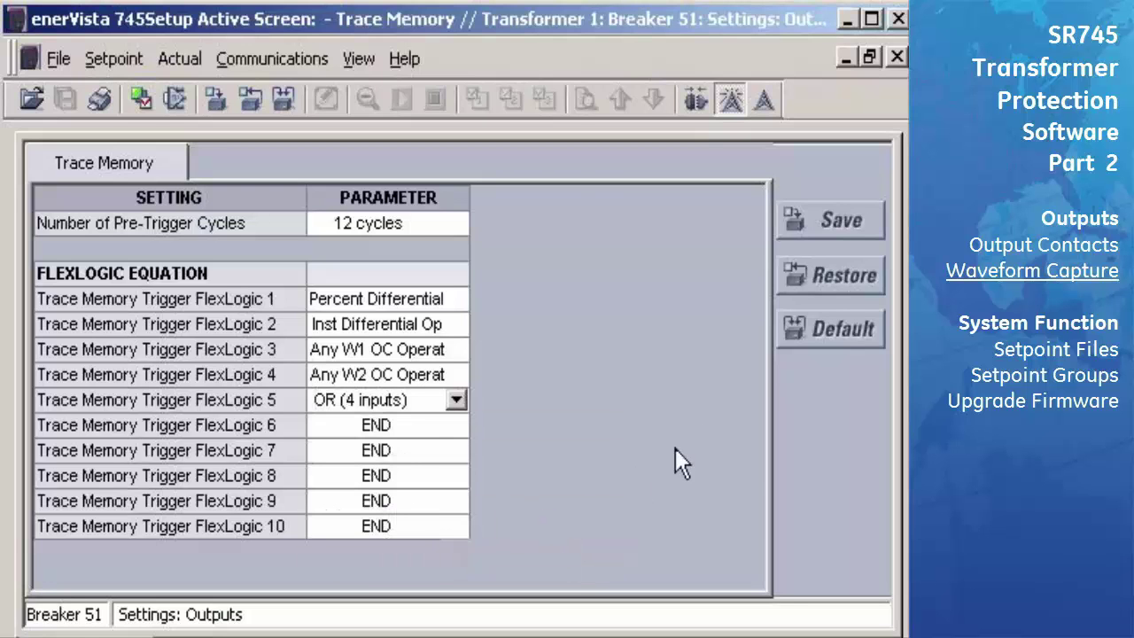
Save the Trace Memory settings, confirm with Yes, and close the screen
click(829, 225)
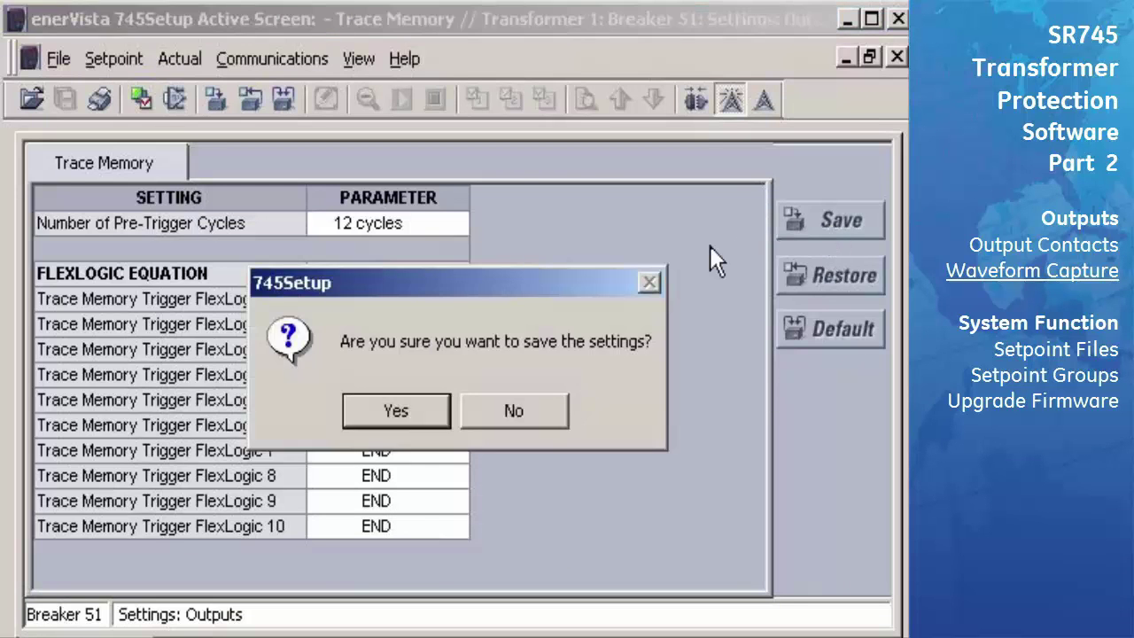
click(416, 410)
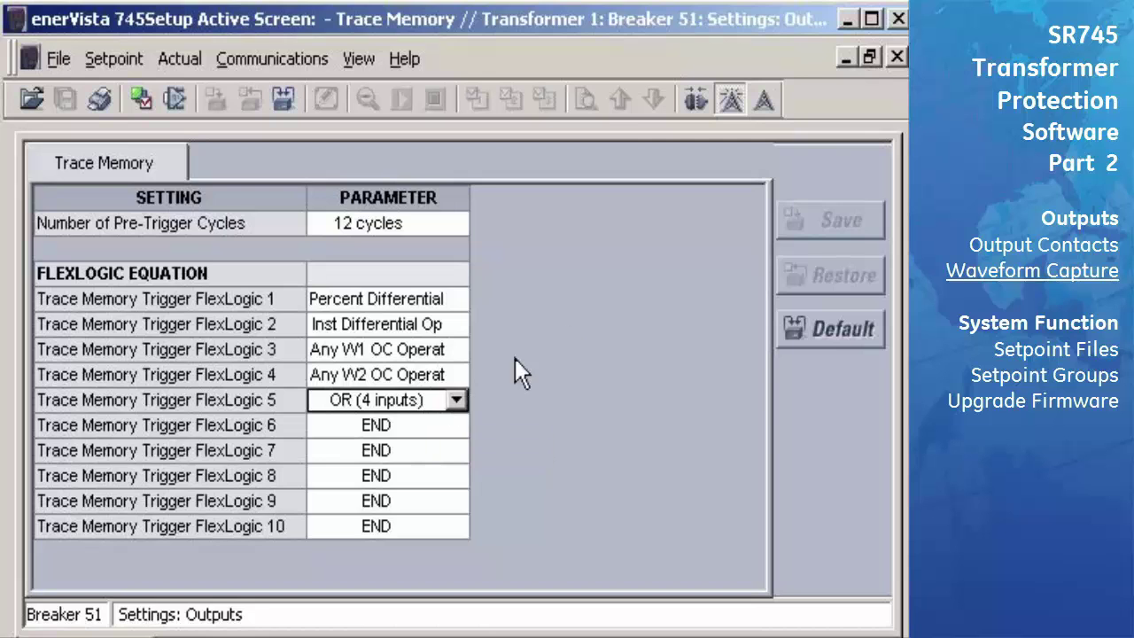
click(897, 57)
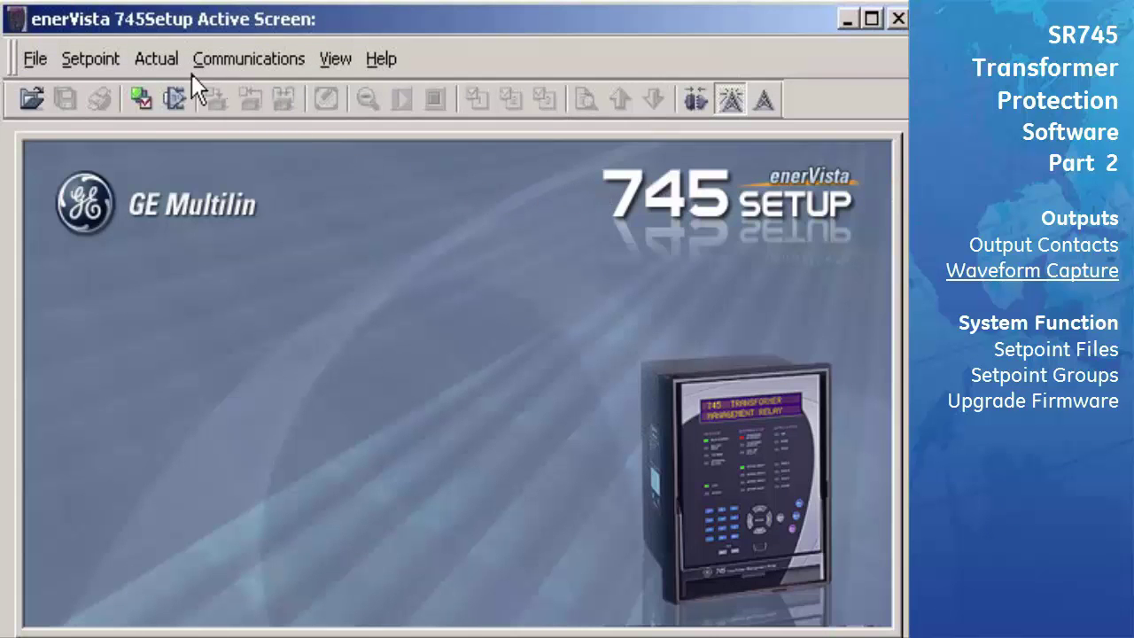
Open Actual > Waveform Capture maximized and trigger a new waveform capture
click(159, 60)
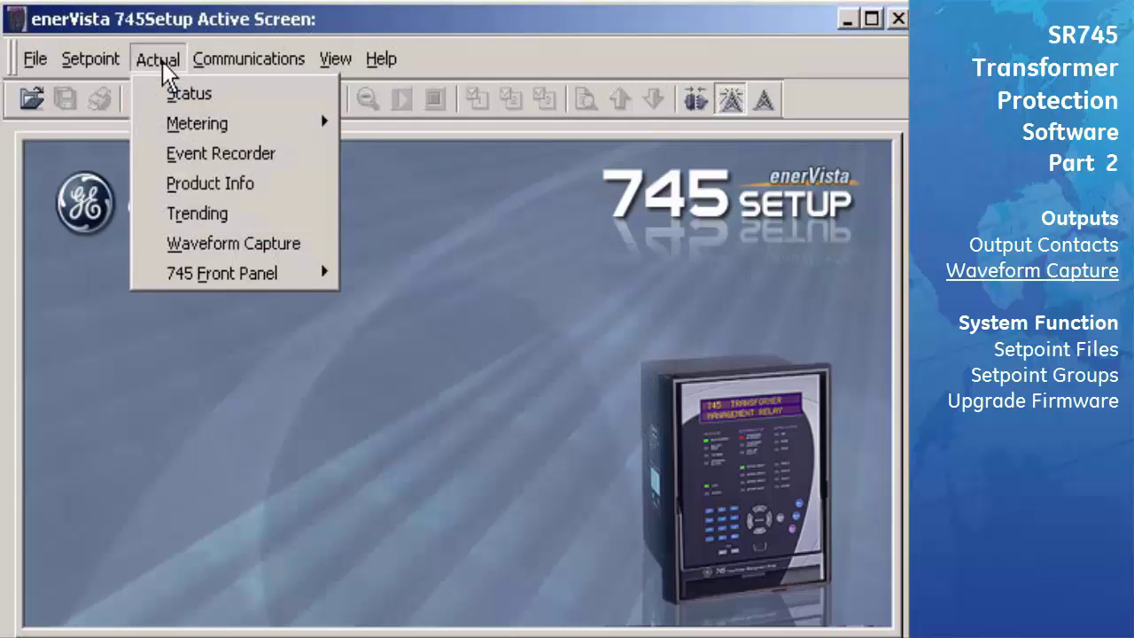
click(201, 241)
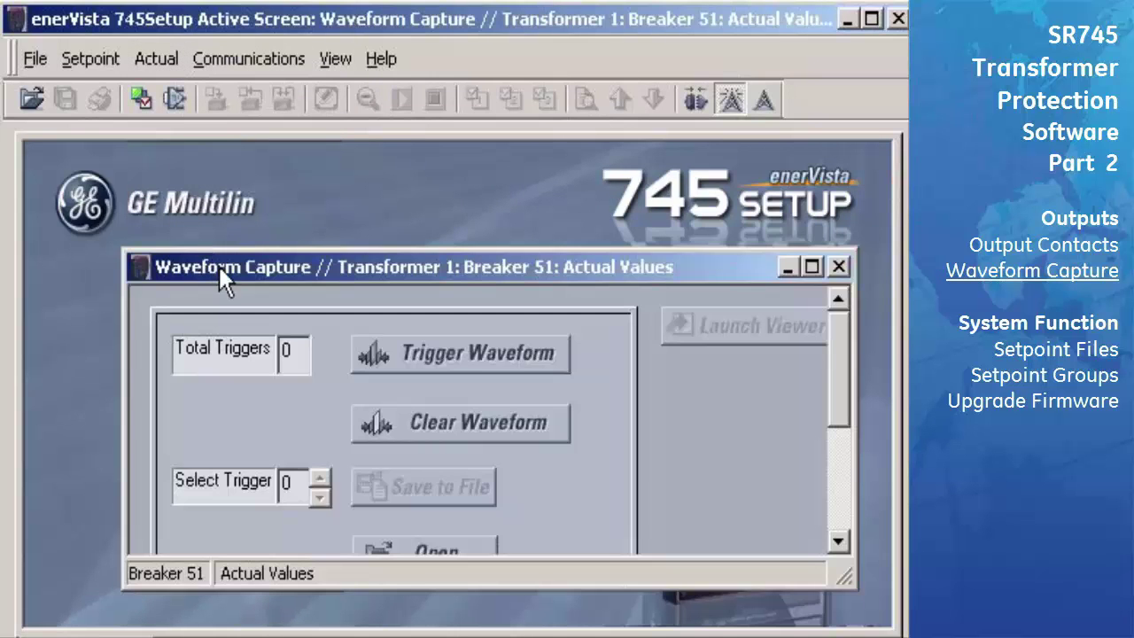
double_click(218, 264)
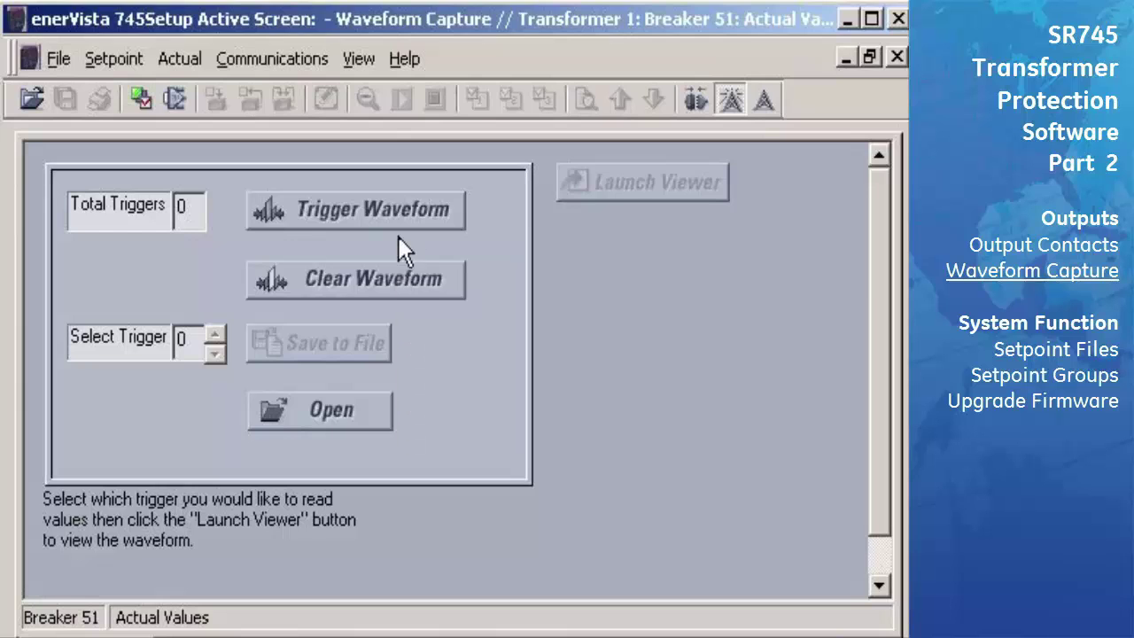
click(398, 213)
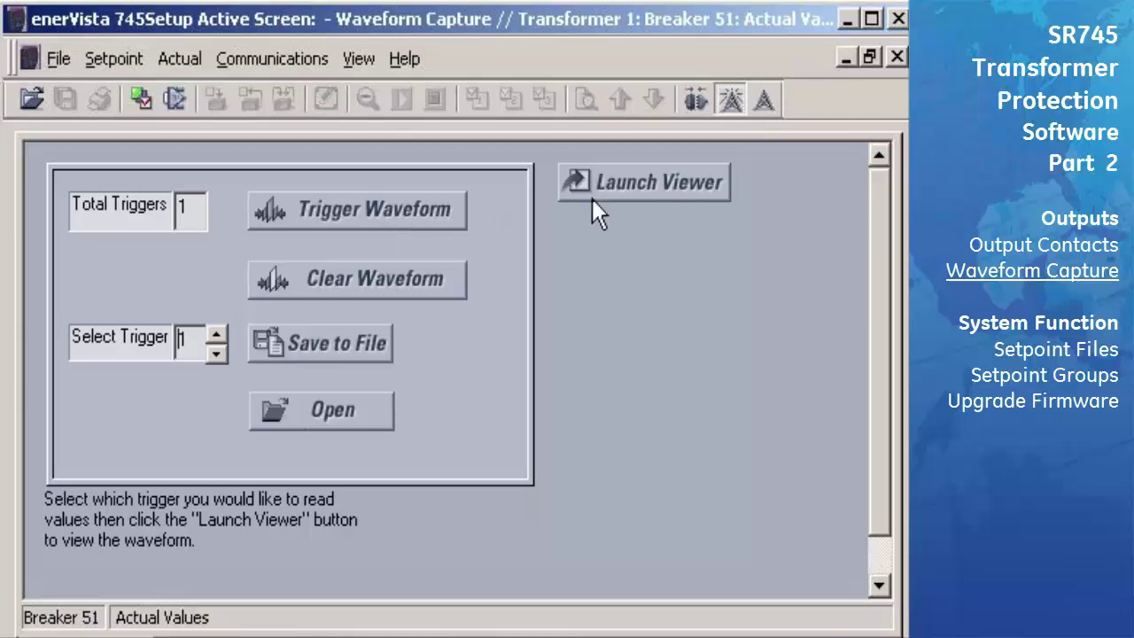
Launch the waveform viewer and move the cyan and green cursor lines left
click(715, 181)
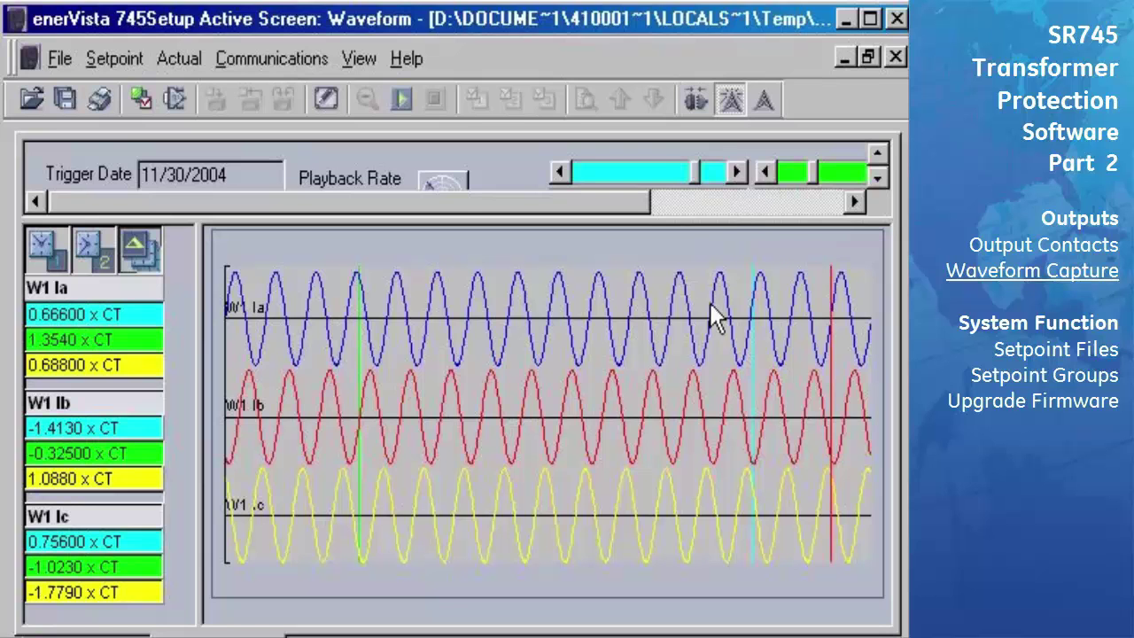
drag(757, 381, 705, 390)
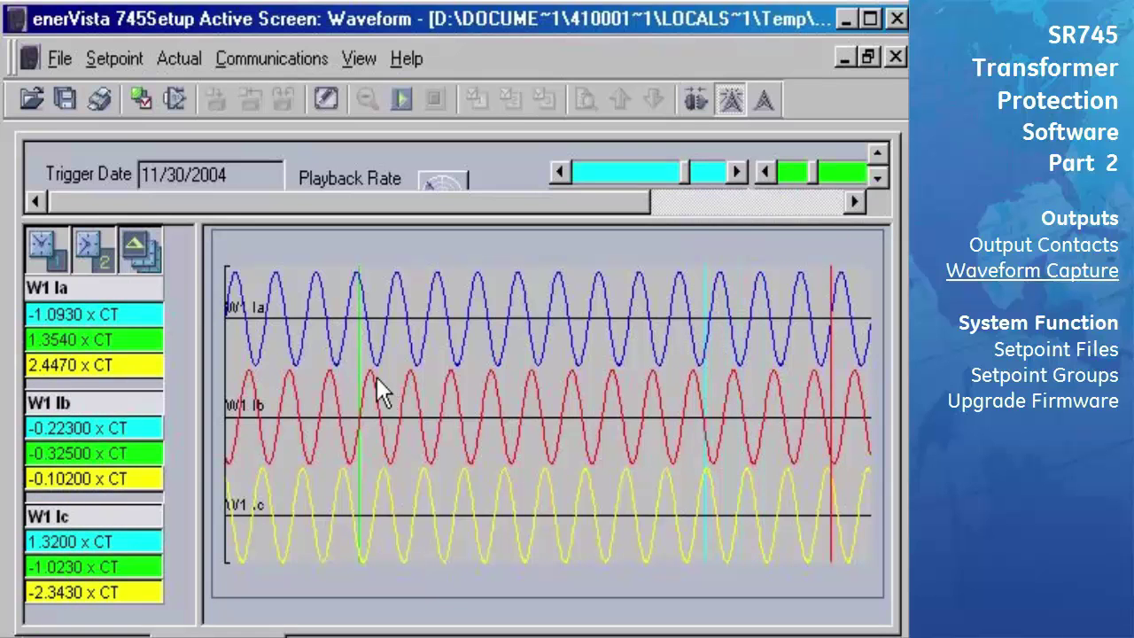
mouse_move(365, 371)
mouse_down()
mouse_move(338, 369)
mouse_move(383, 368)
mouse_move(334, 366)
mouse_move(360, 366)
mouse_up()
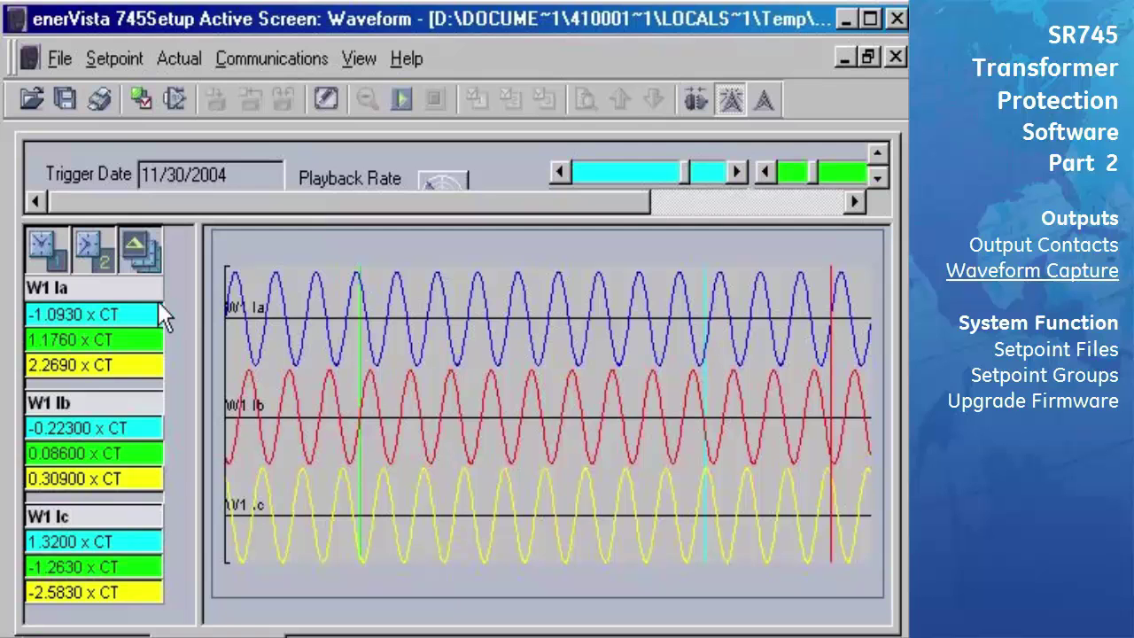
Toggle the Delta, Cursor 1 and Cursor 2 readouts off and back on
click(142, 257)
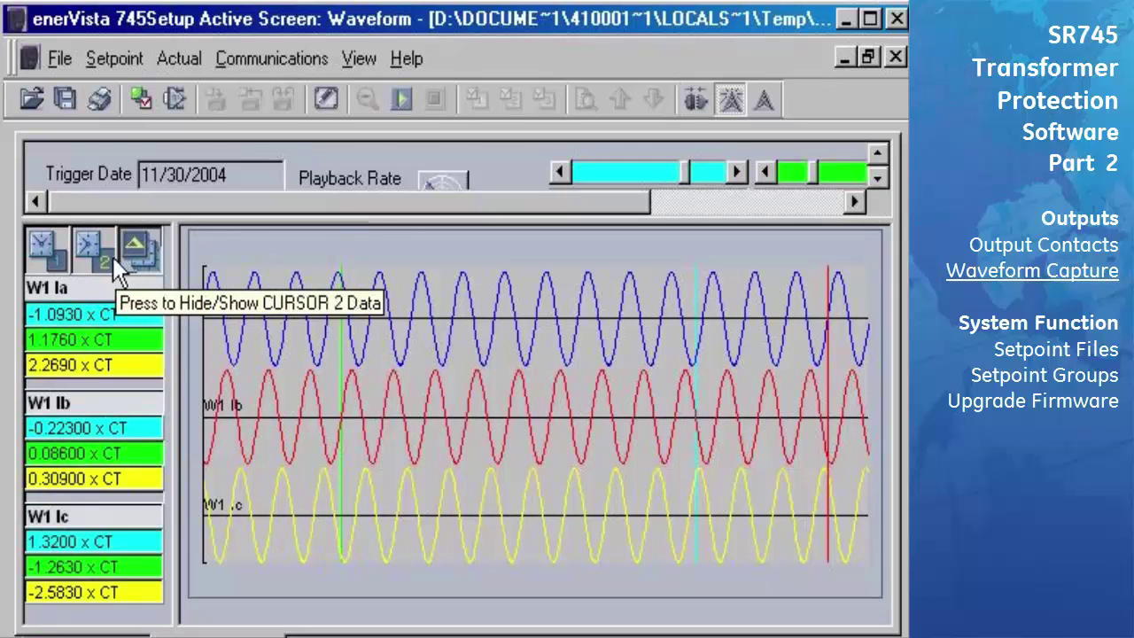
click(110, 257)
click(61, 249)
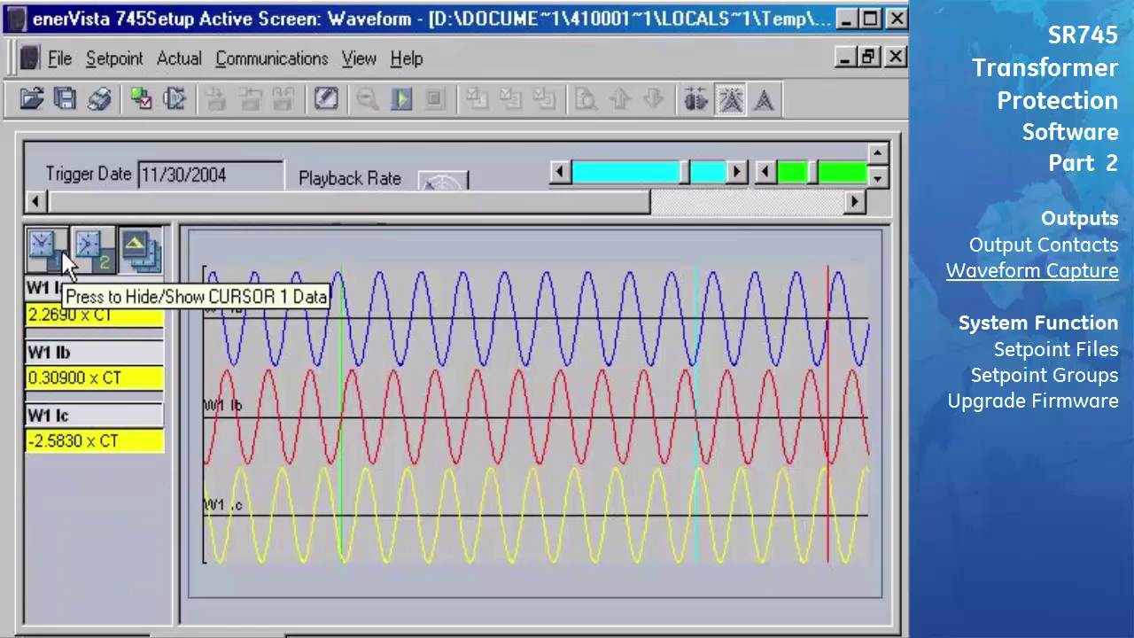
click(126, 249)
click(59, 247)
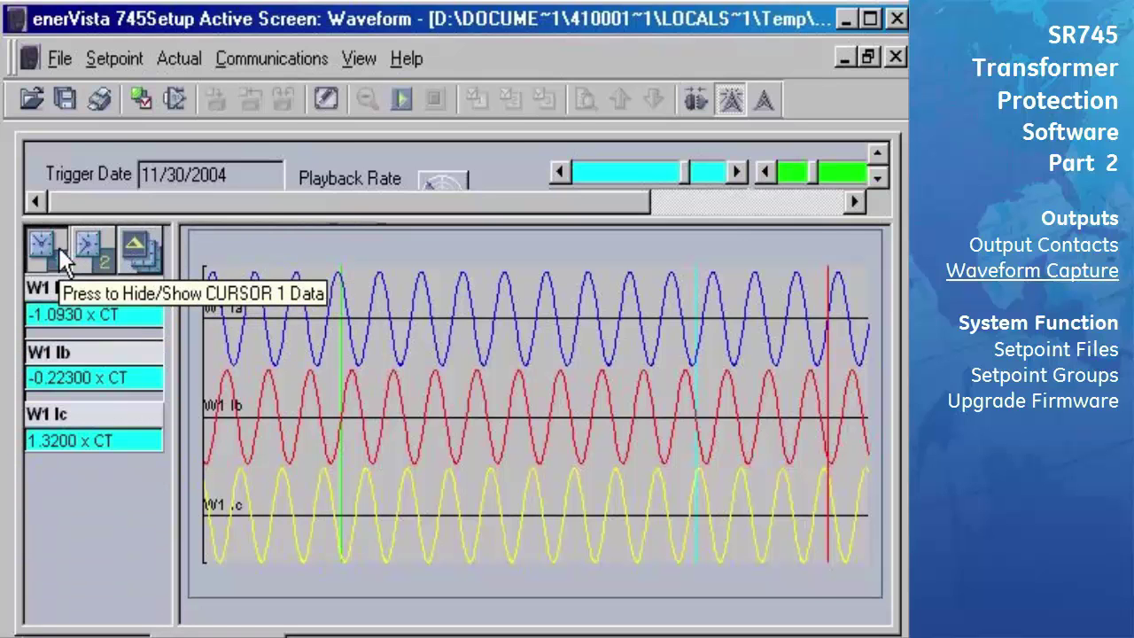
click(92, 248)
click(131, 244)
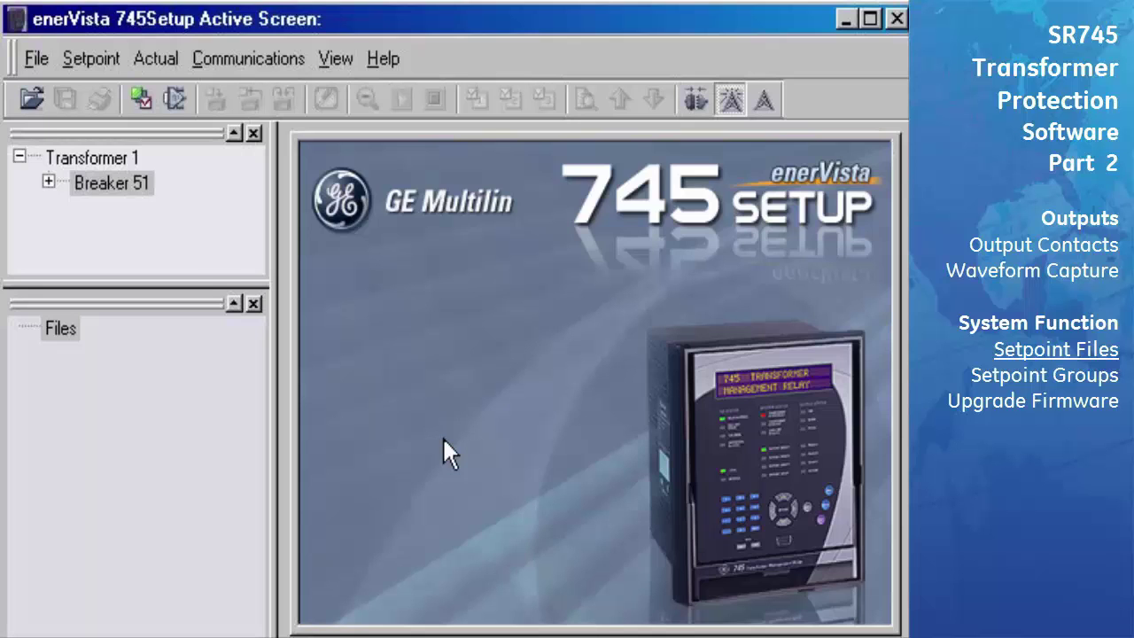
Create a new settings file and save it as Default.745 in the 745PC folder
click(37, 59)
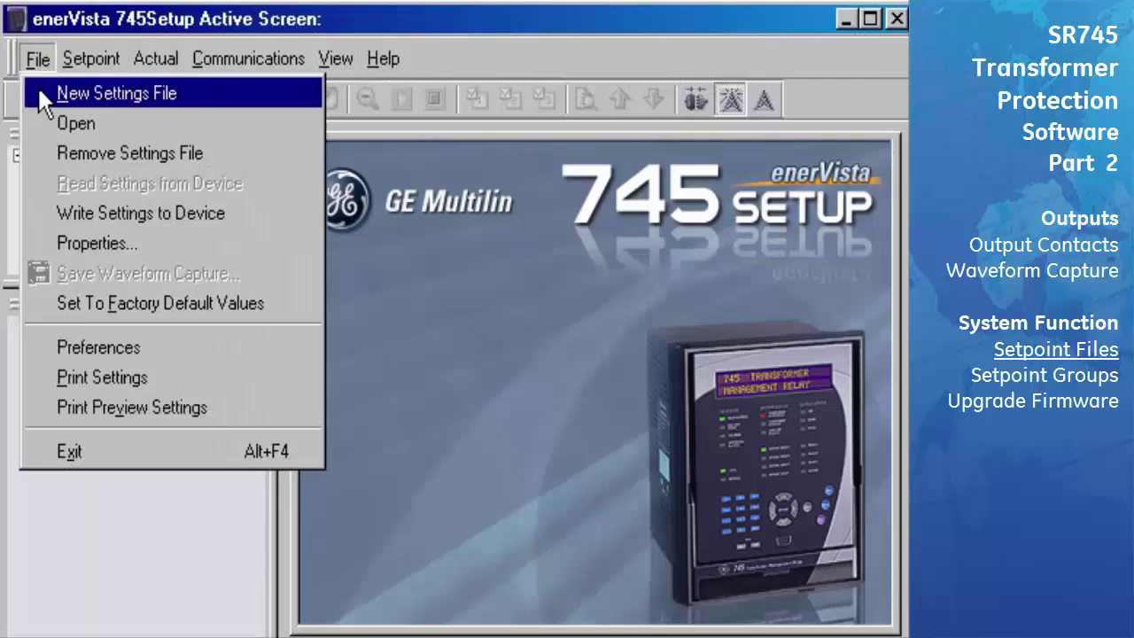
click(38, 89)
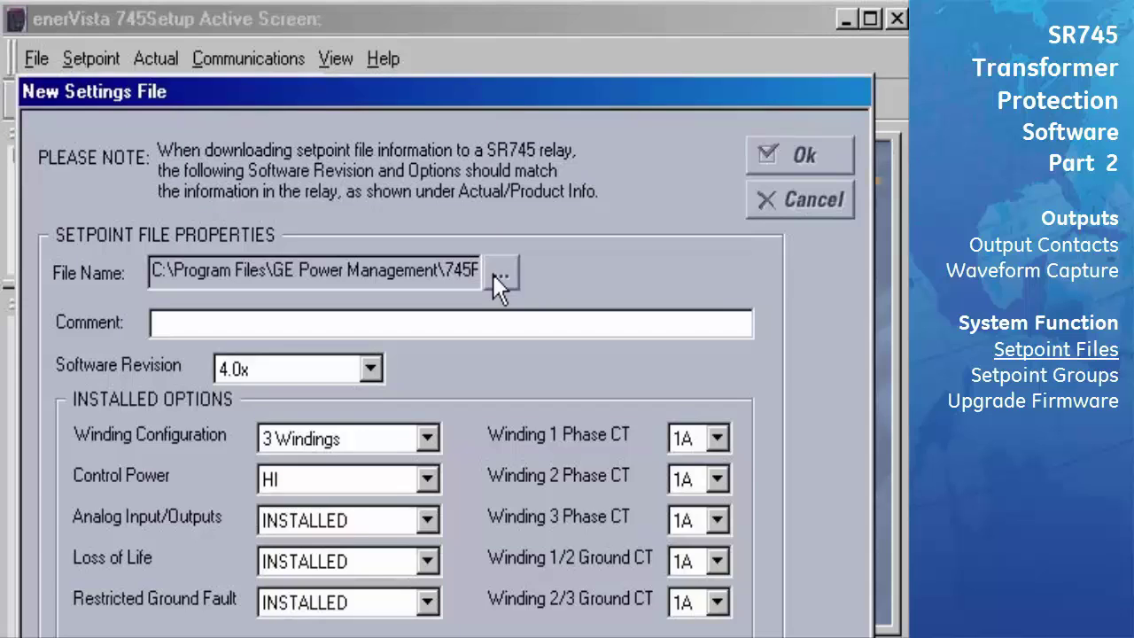
click(496, 276)
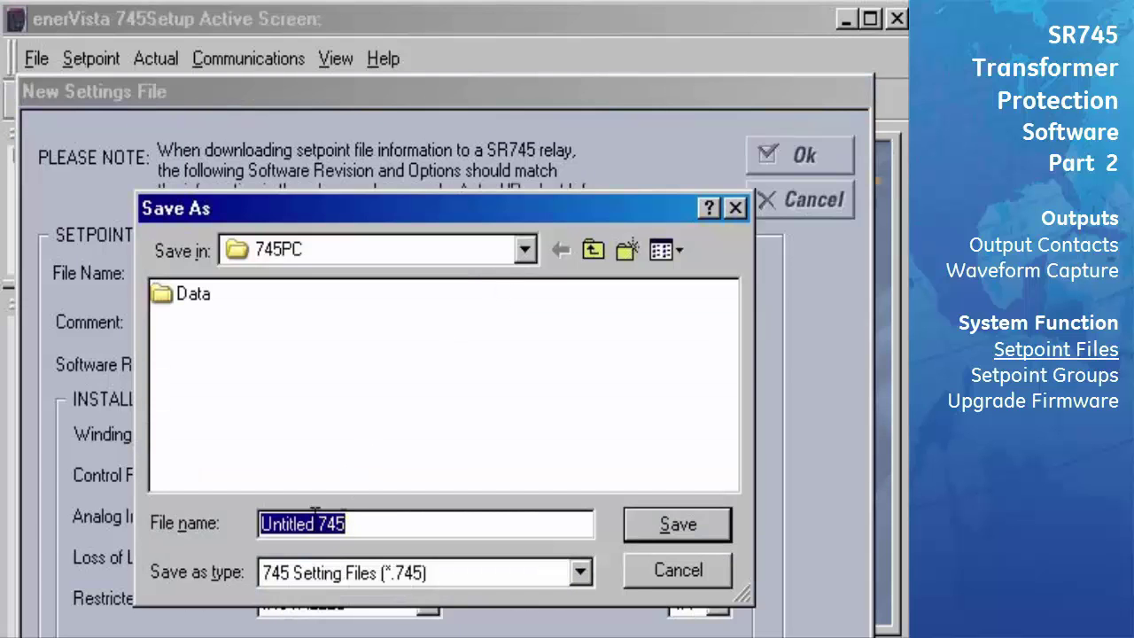
drag(315, 523, 261, 524)
text(Default)
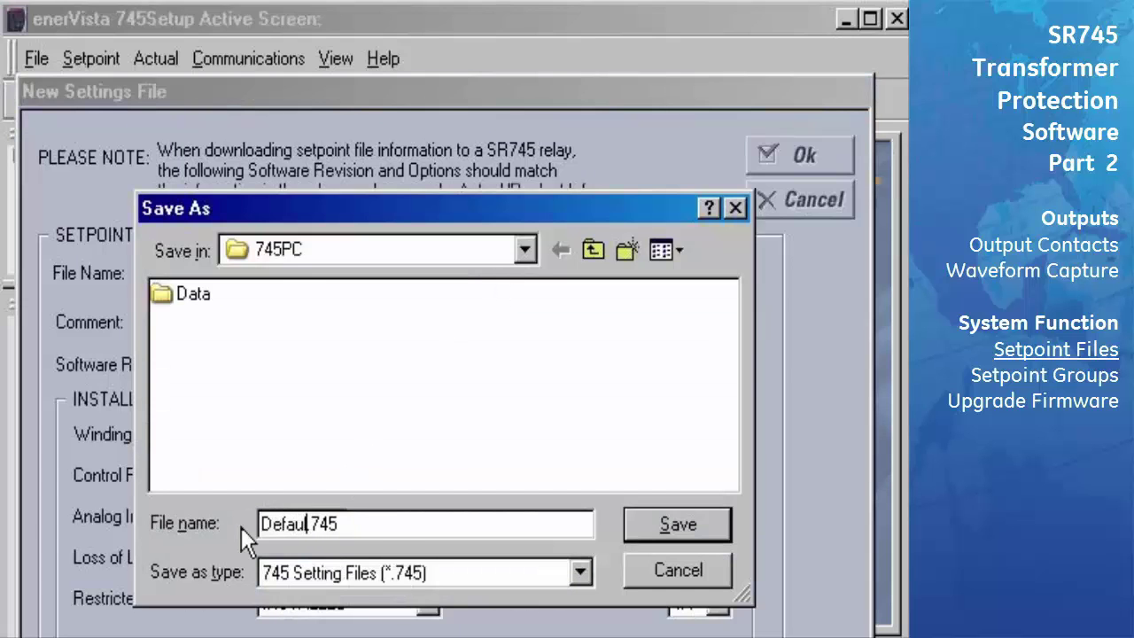
click(634, 524)
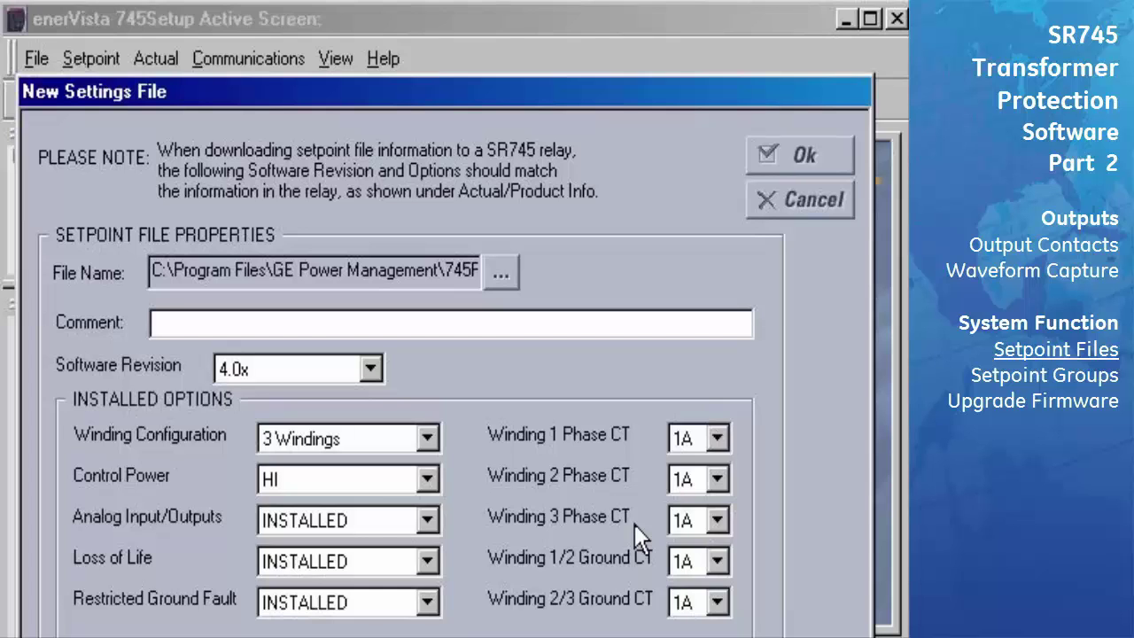
Add Default.745 to the Files list and review its System Setup > Transformer settings
click(774, 161)
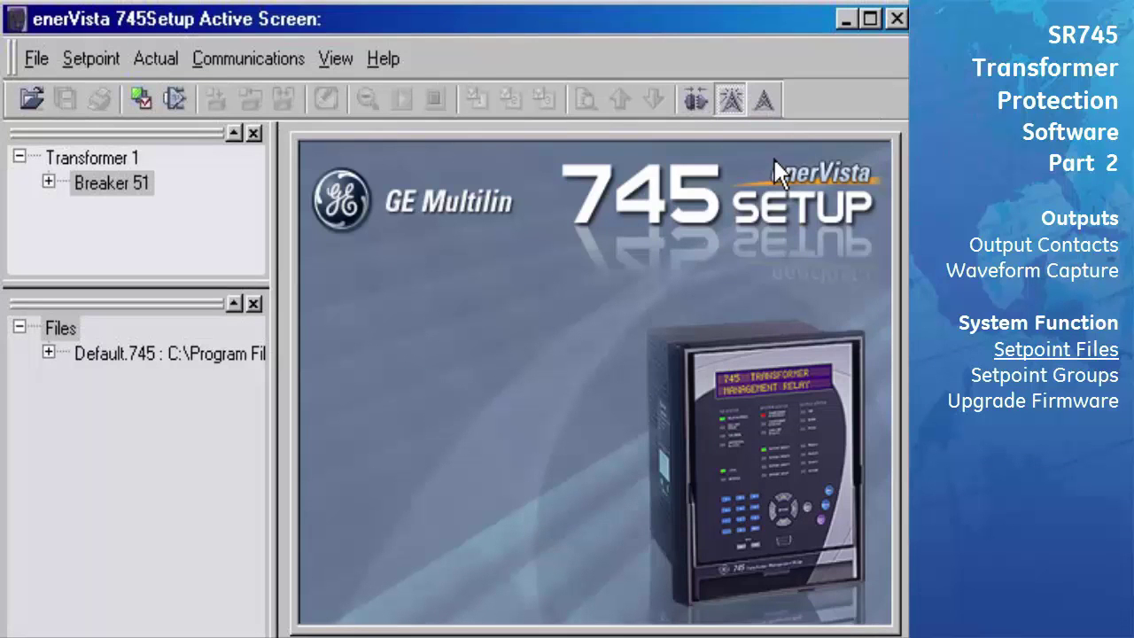
click(144, 358)
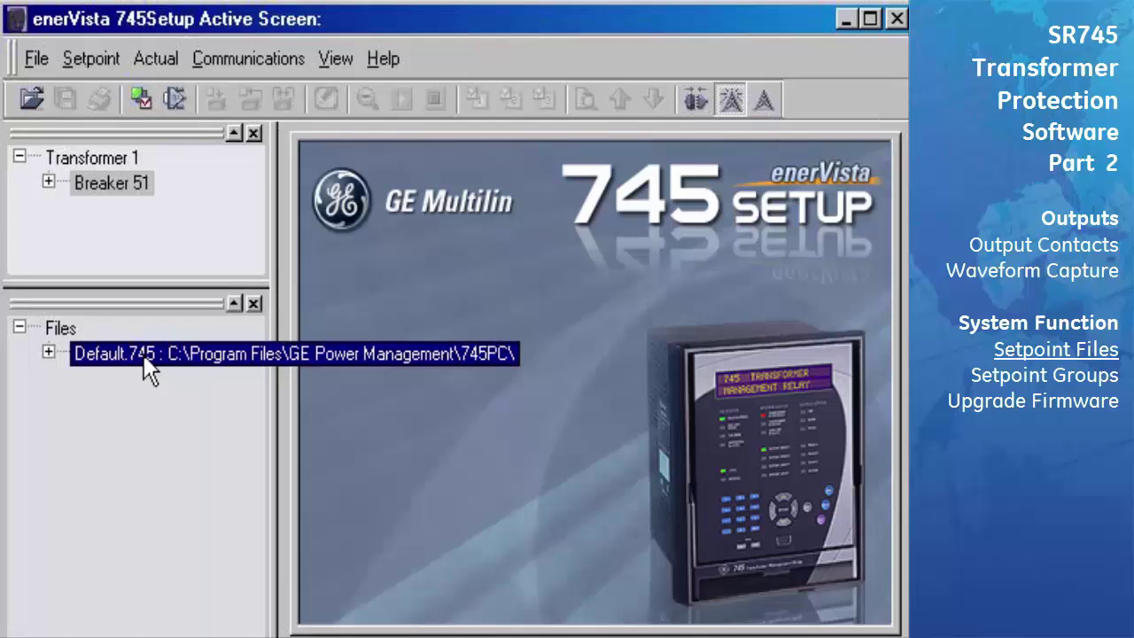
click(92, 61)
mouse_move(98, 122)
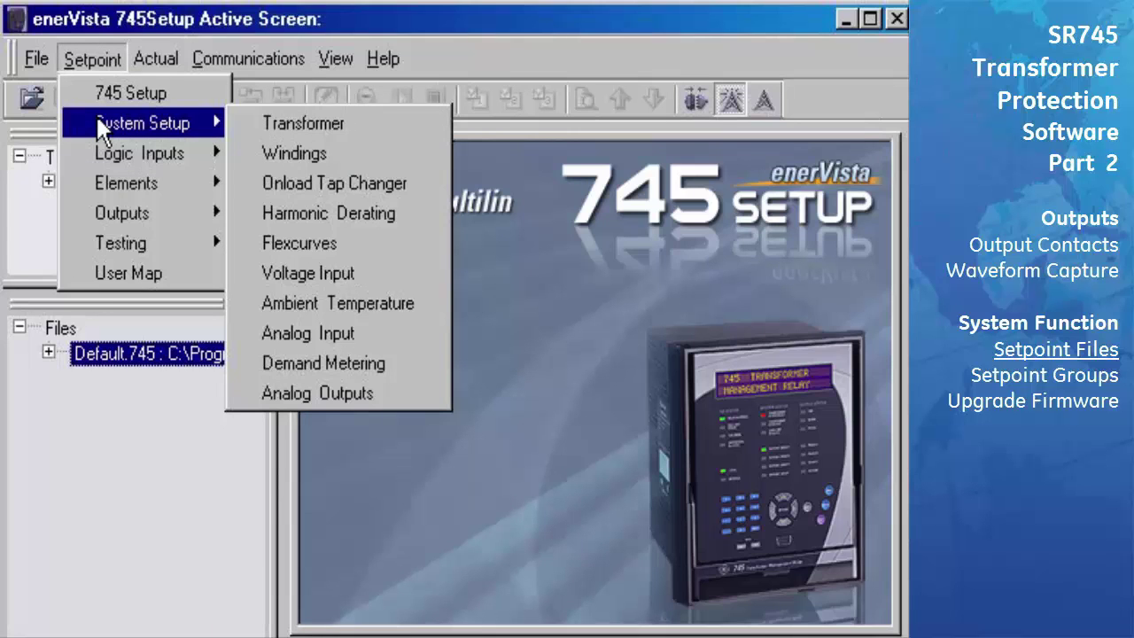
click(244, 124)
double_click(503, 163)
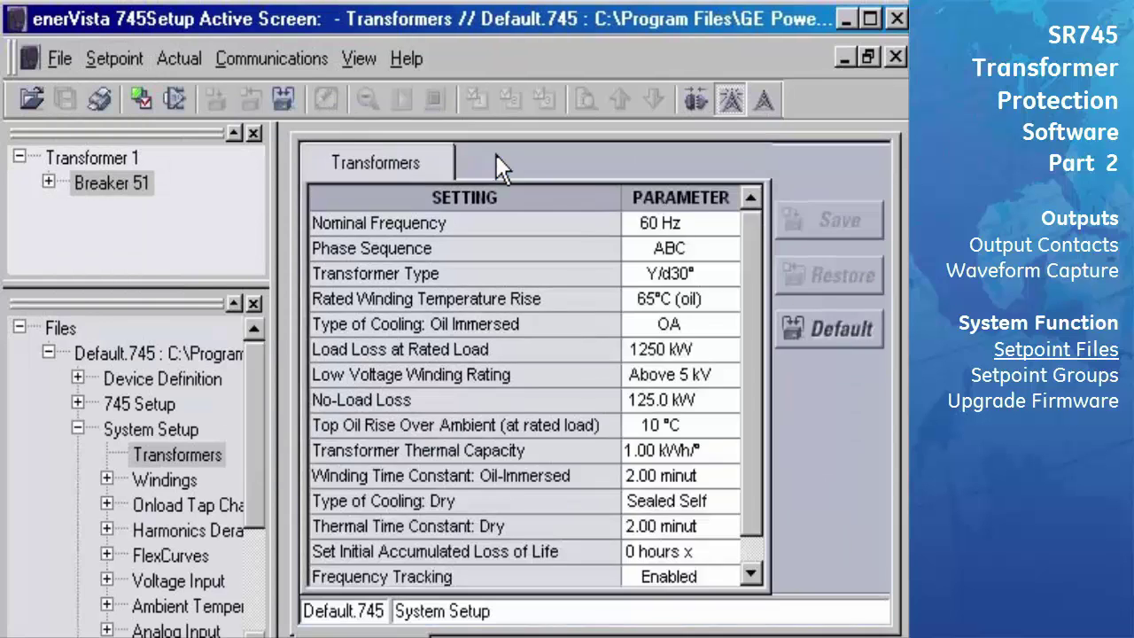
click(896, 57)
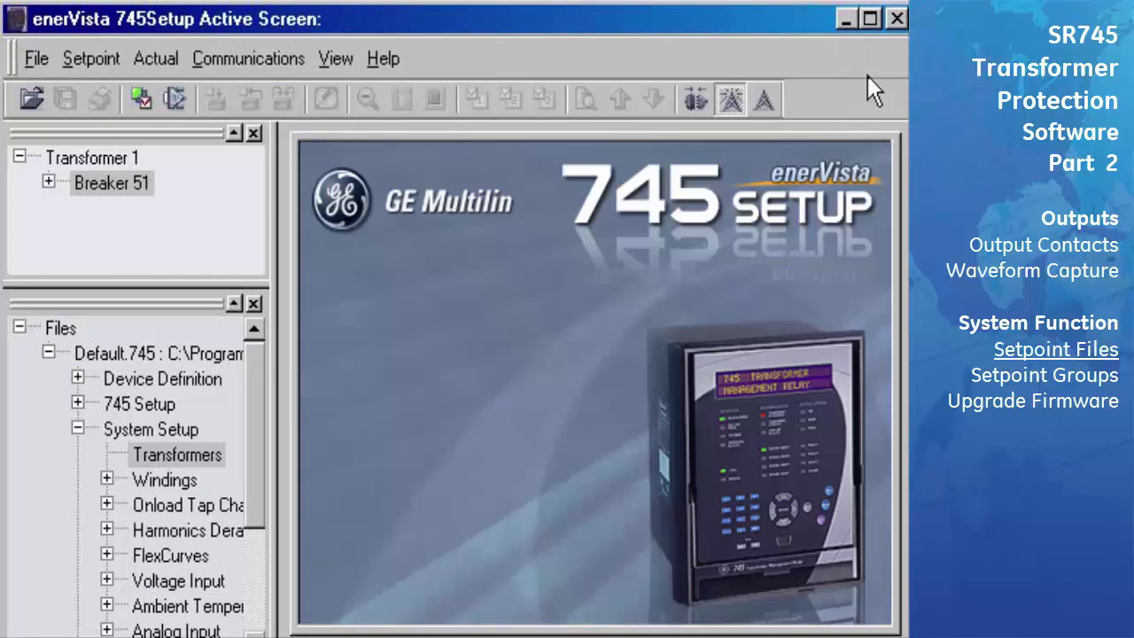
Collapse Default.745 and connect to the Breaker 51 relay
click(48, 353)
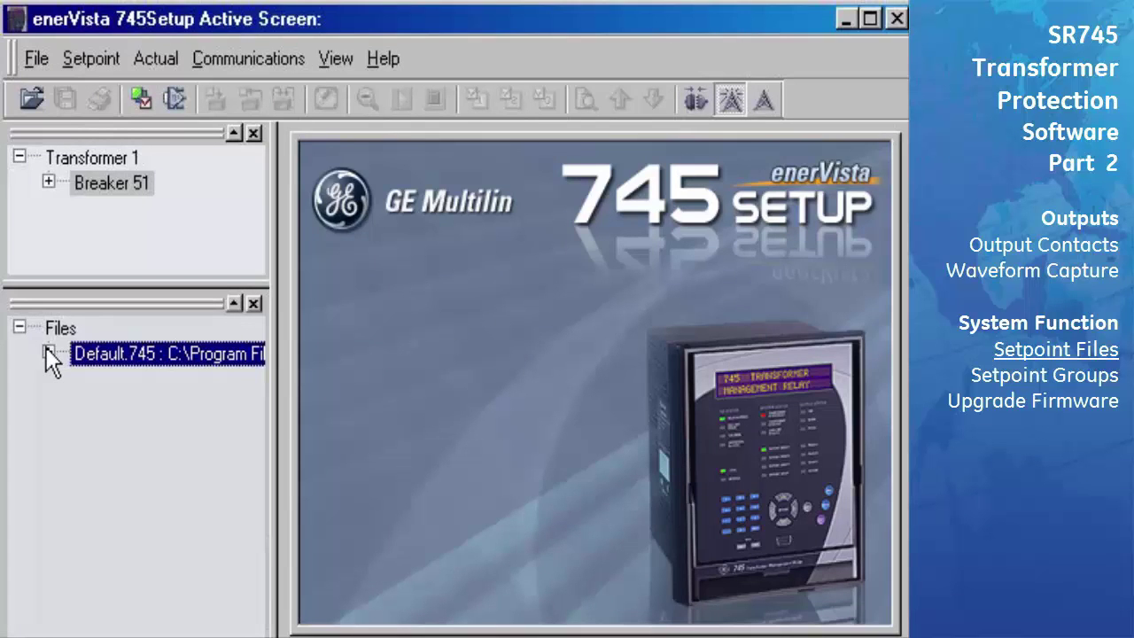
double_click(88, 182)
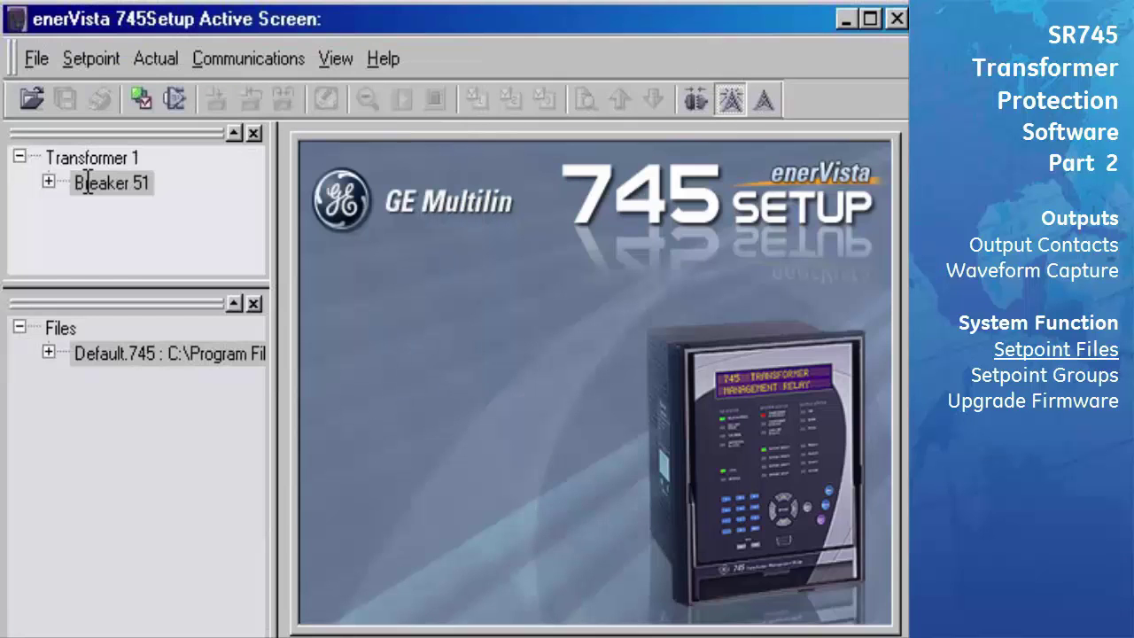
click(88, 183)
Read the Breaker 51 relay's settings and save them as Breaker 51.745
click(37, 59)
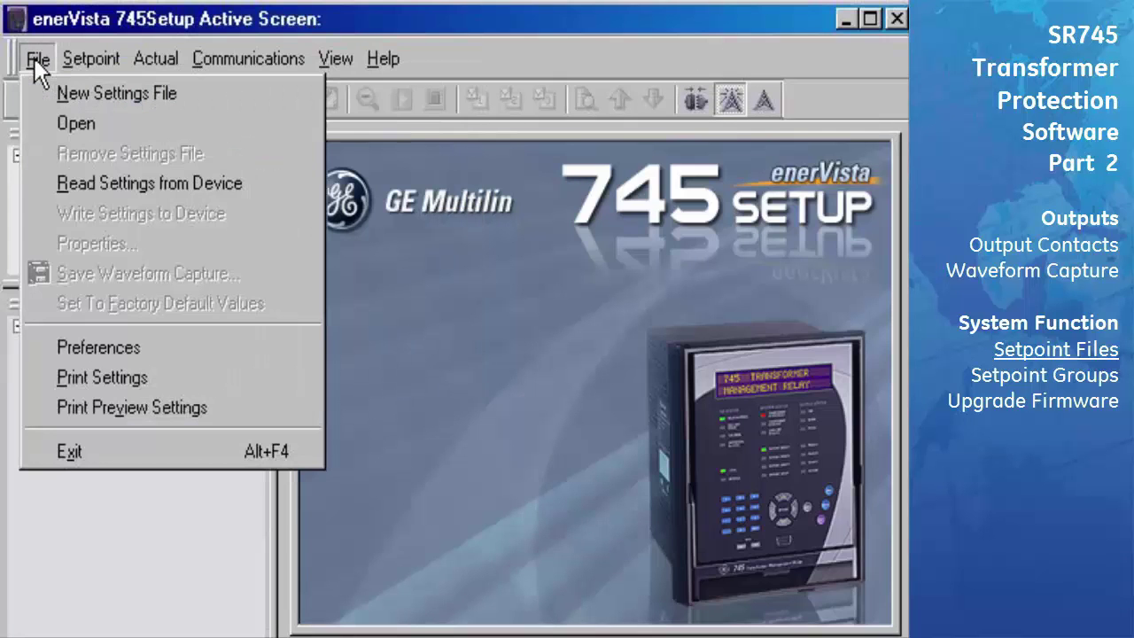
click(51, 180)
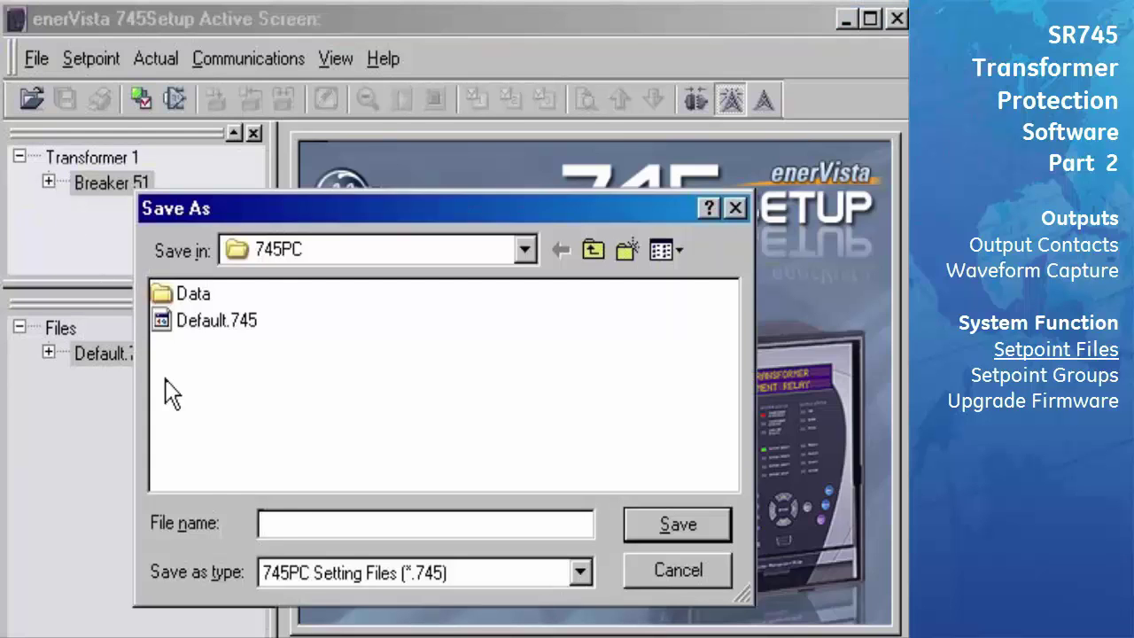
text(Breaker 51)
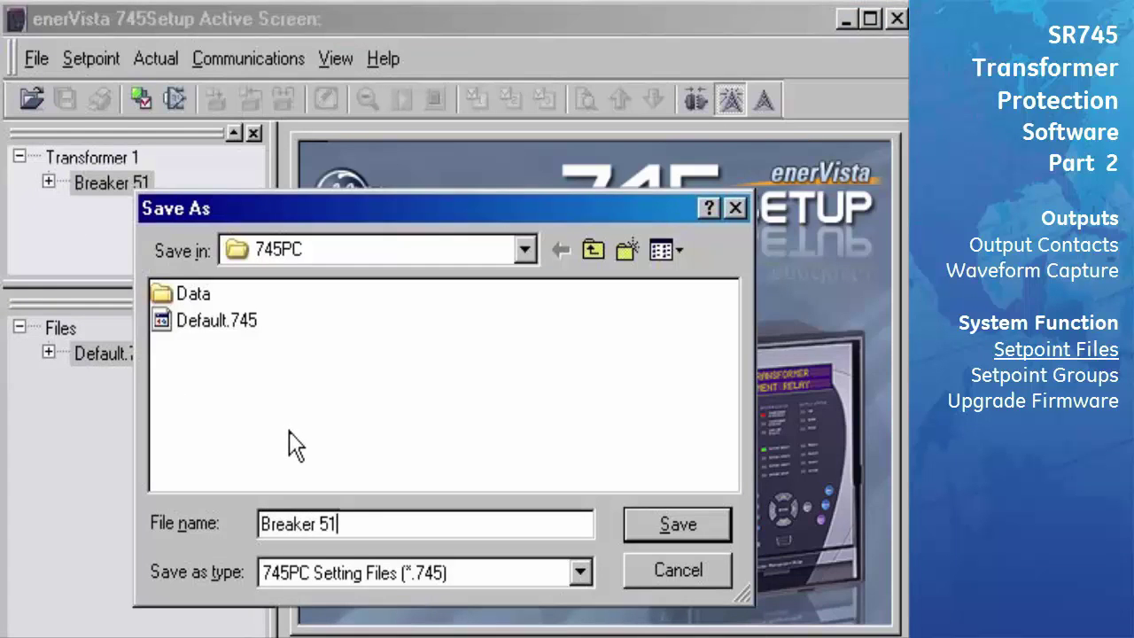
click(657, 524)
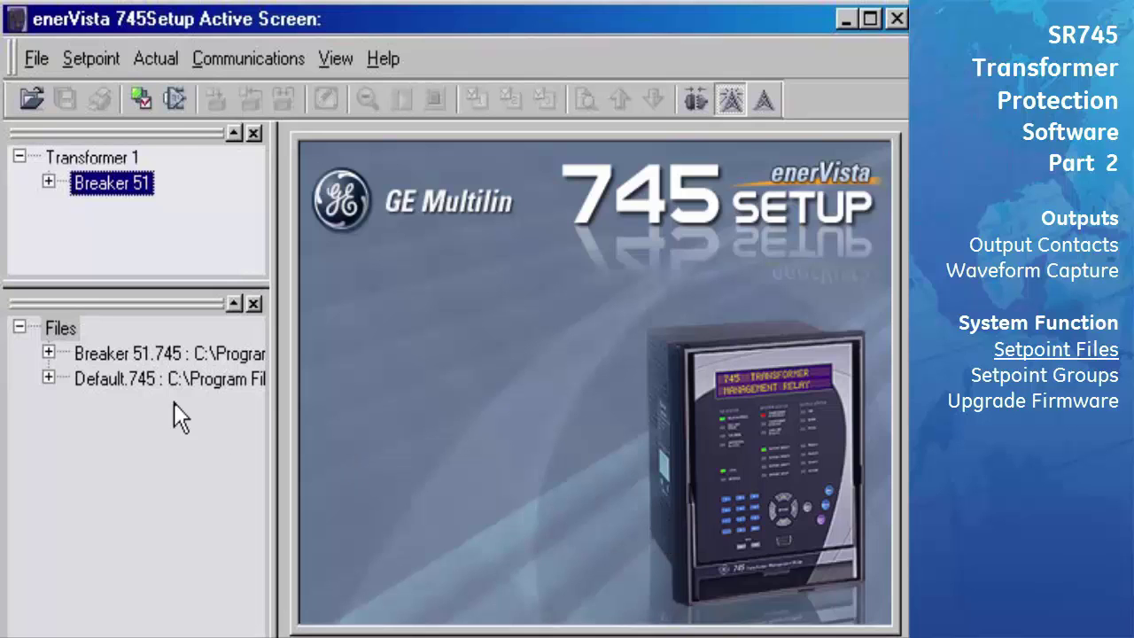
click(103, 381)
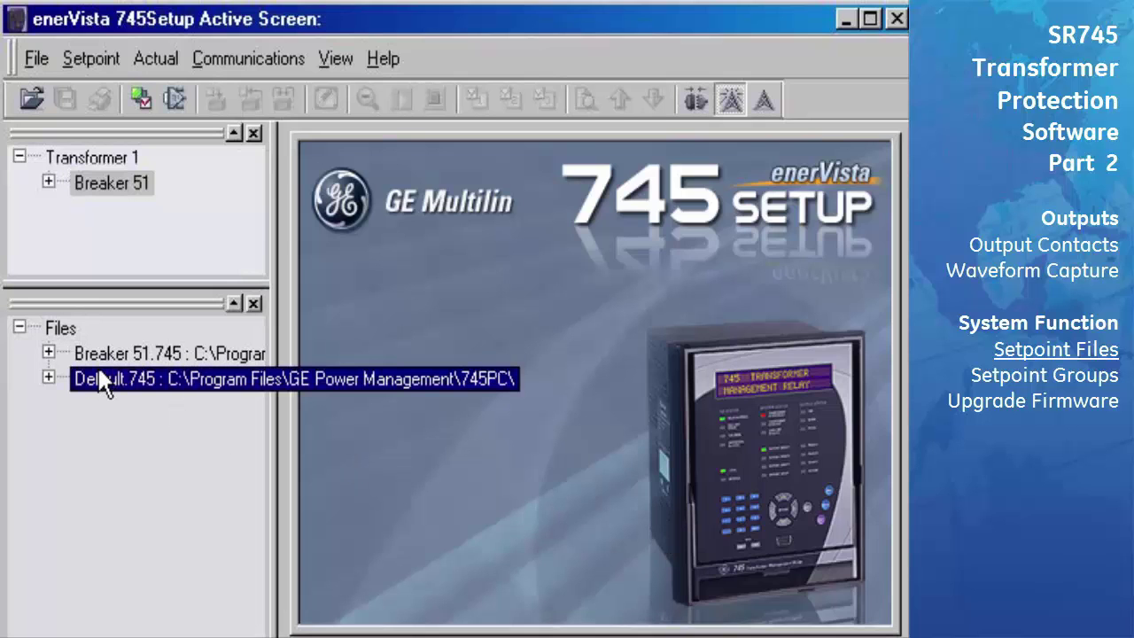
click(89, 60)
mouse_move(95, 122)
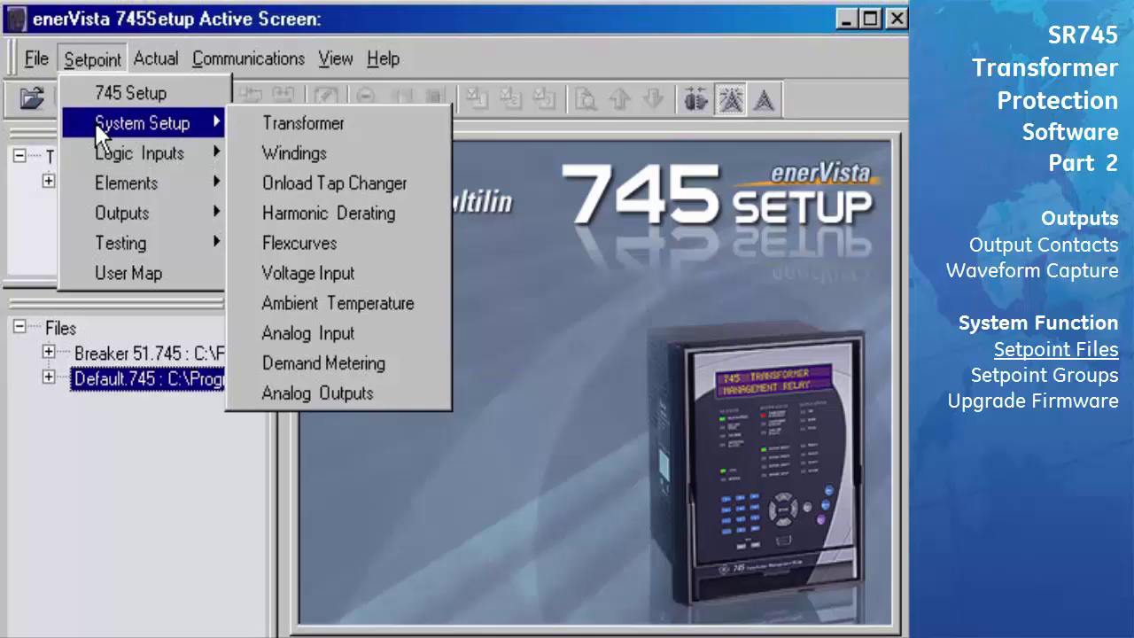
click(266, 151)
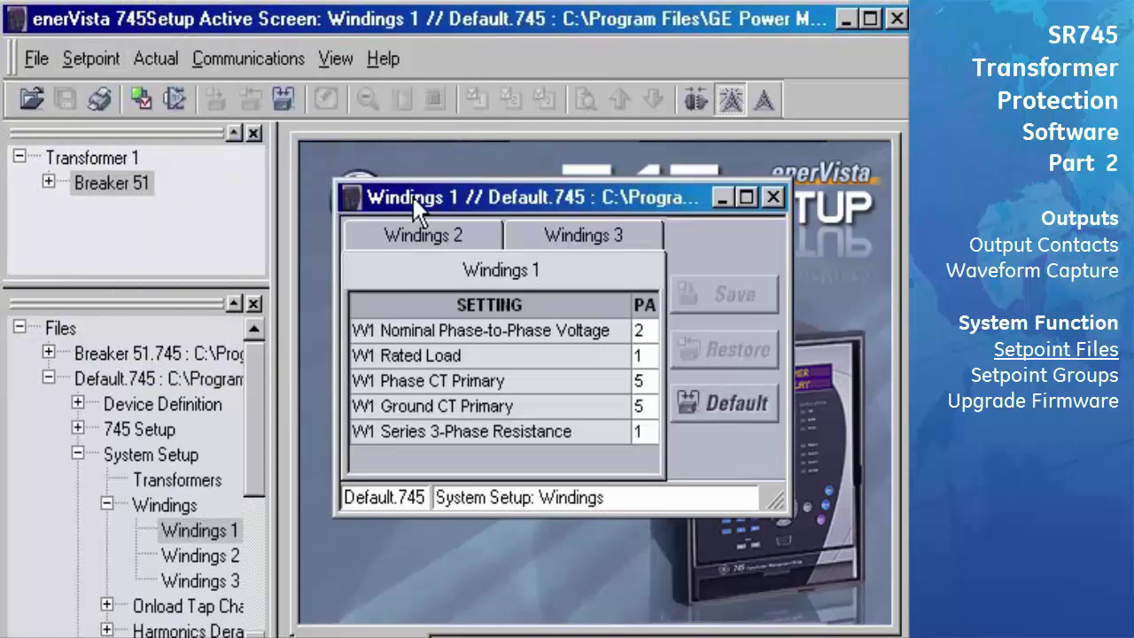
double_click(413, 197)
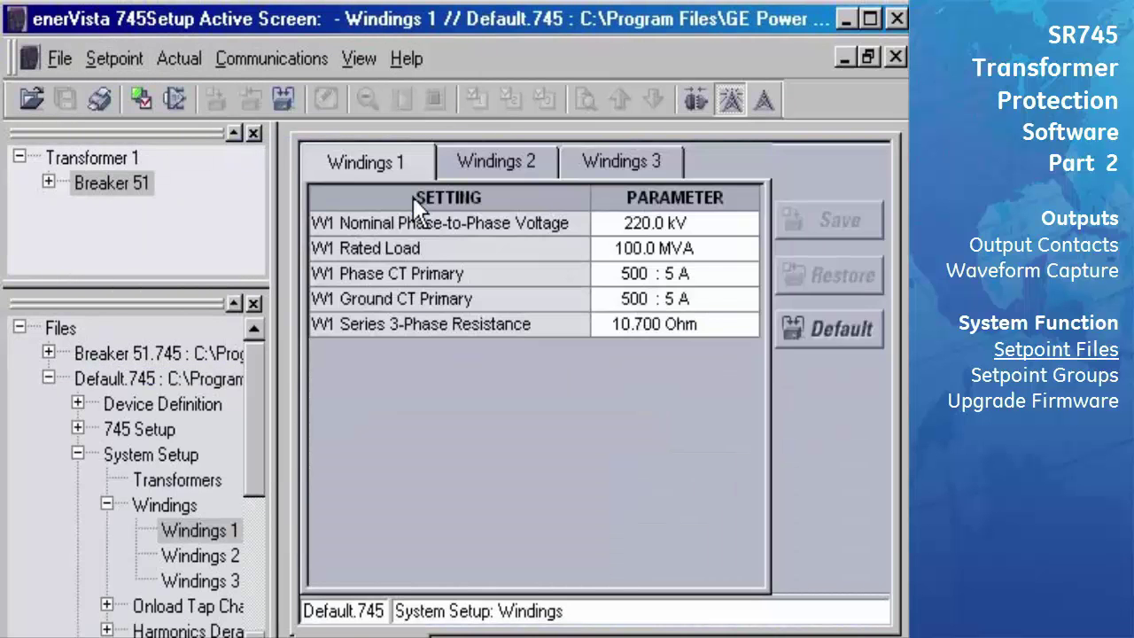
click(893, 55)
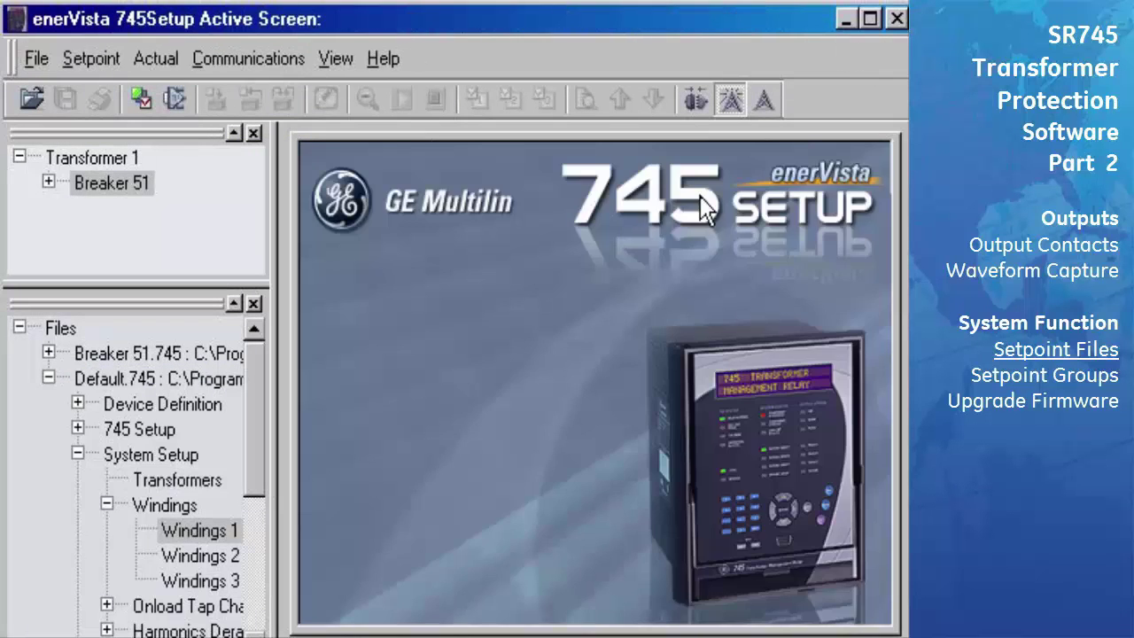
click(48, 379)
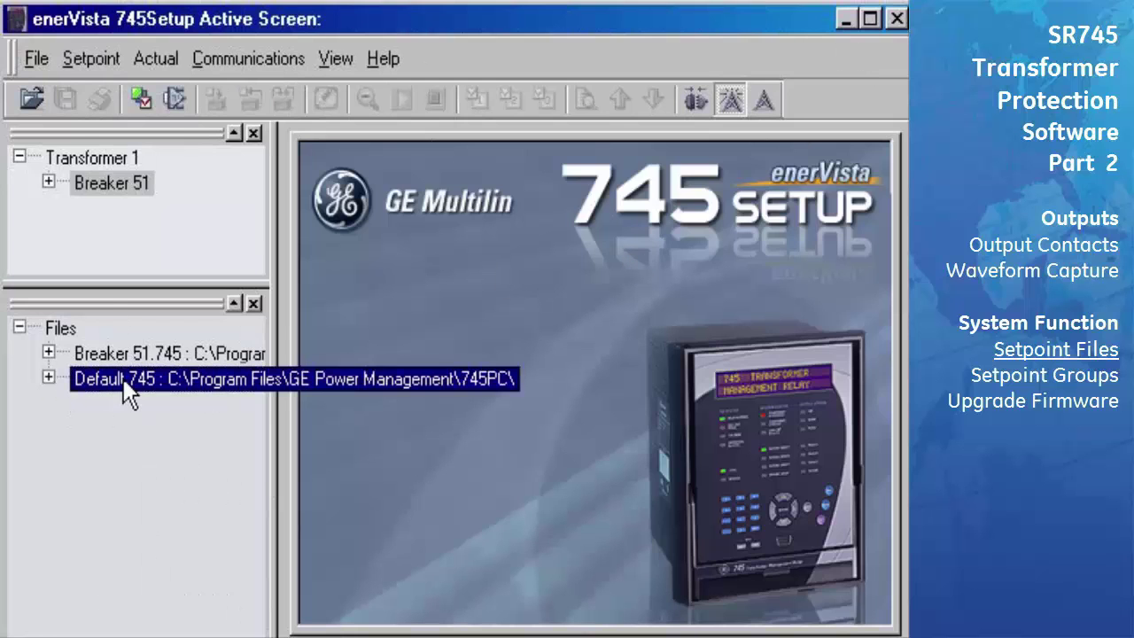
click(38, 61)
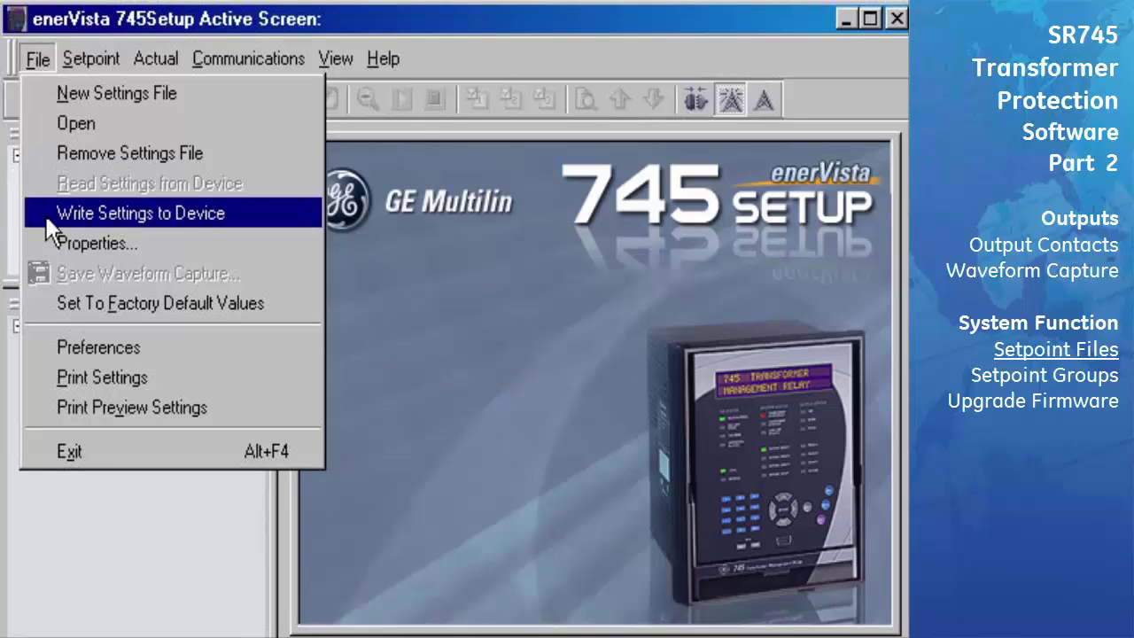
click(88, 243)
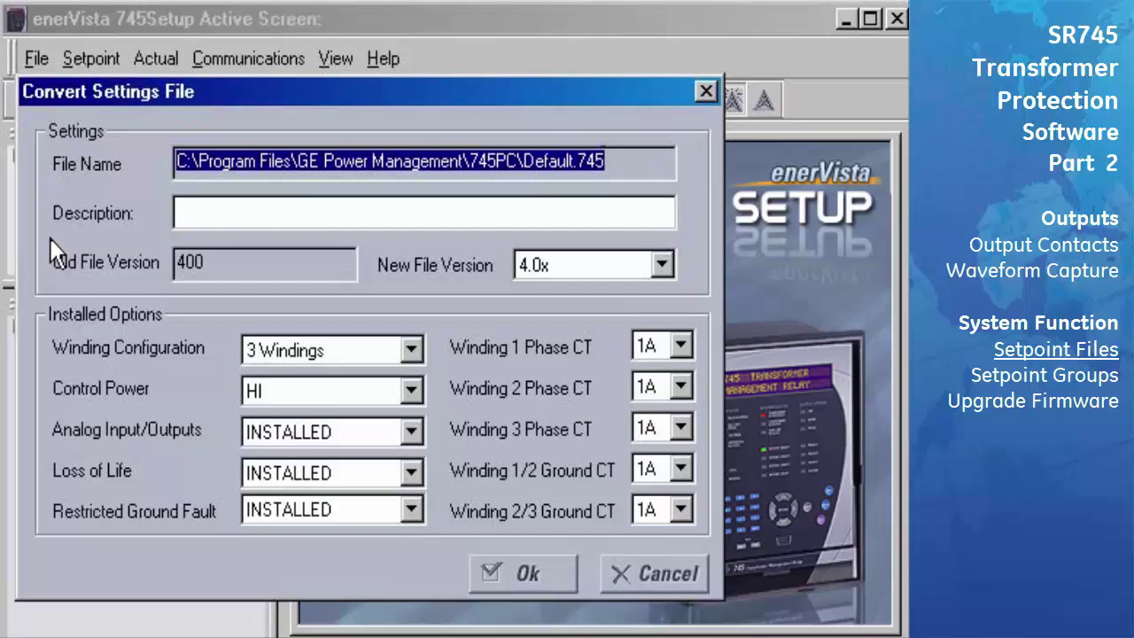
click(505, 567)
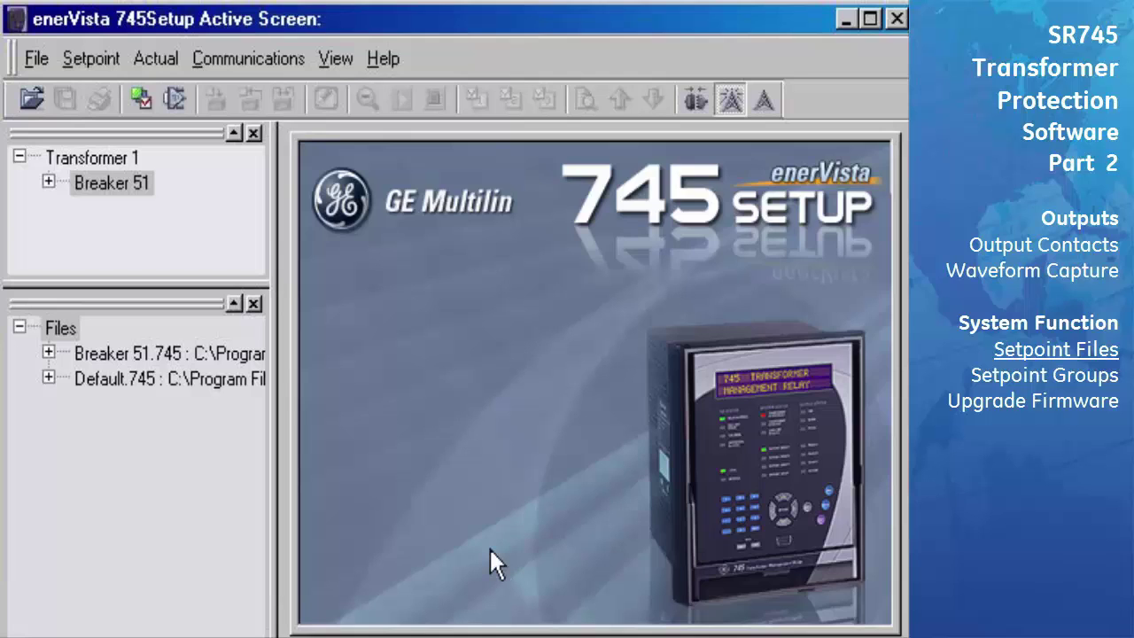
Connect to Breaker 51 and view its Product Info revision codes, showing software revision 02 82
double_click(92, 187)
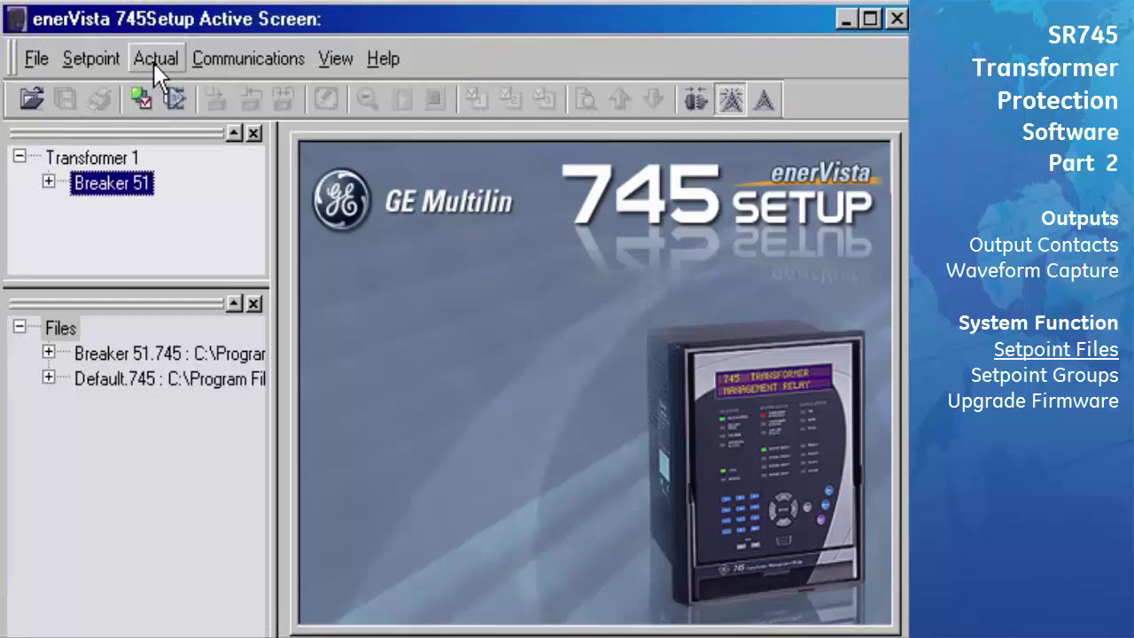
click(155, 62)
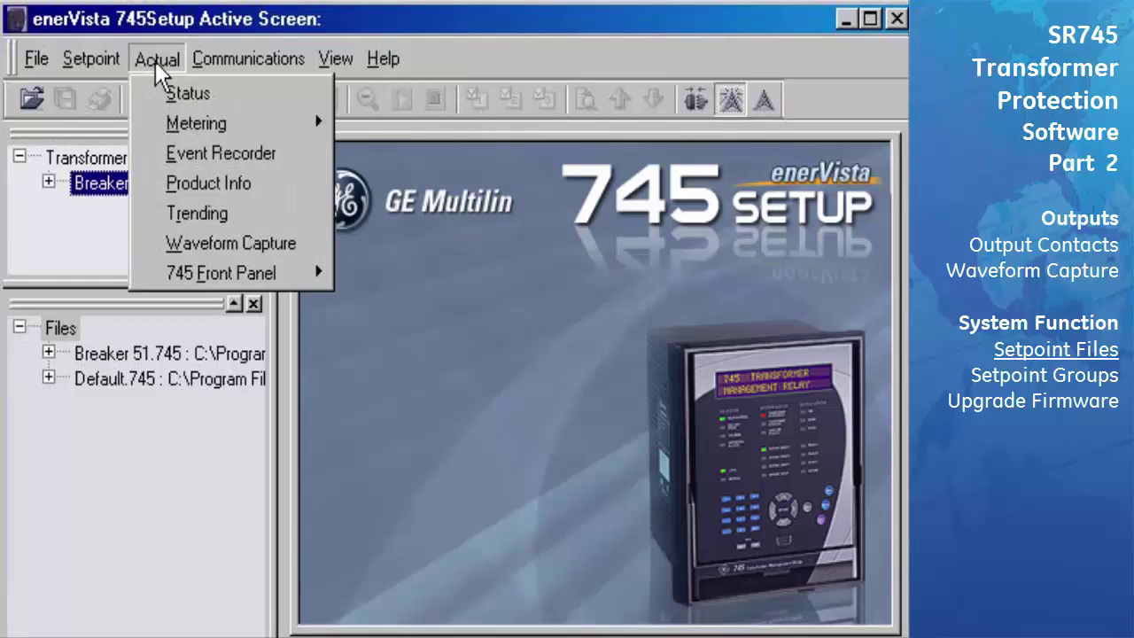
click(178, 186)
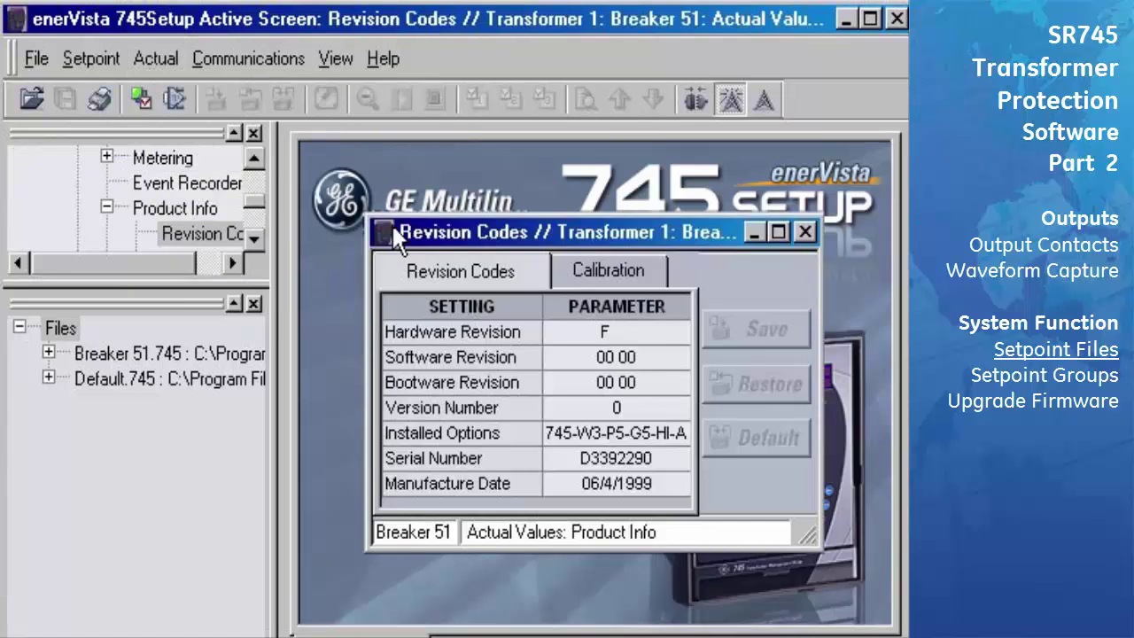
double_click(438, 220)
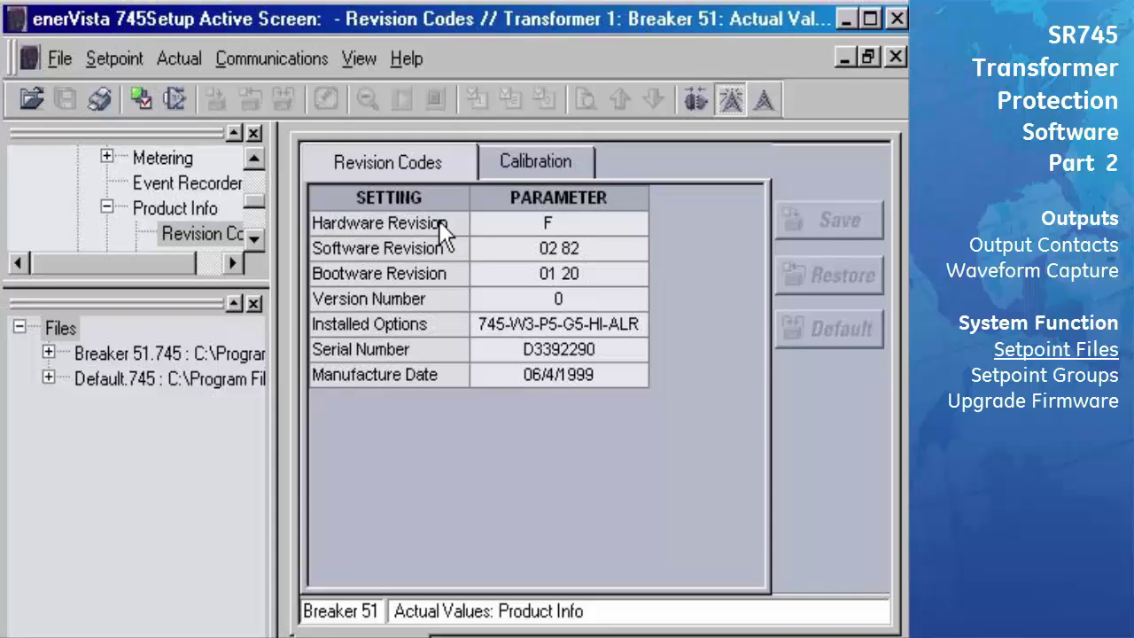
click(895, 58)
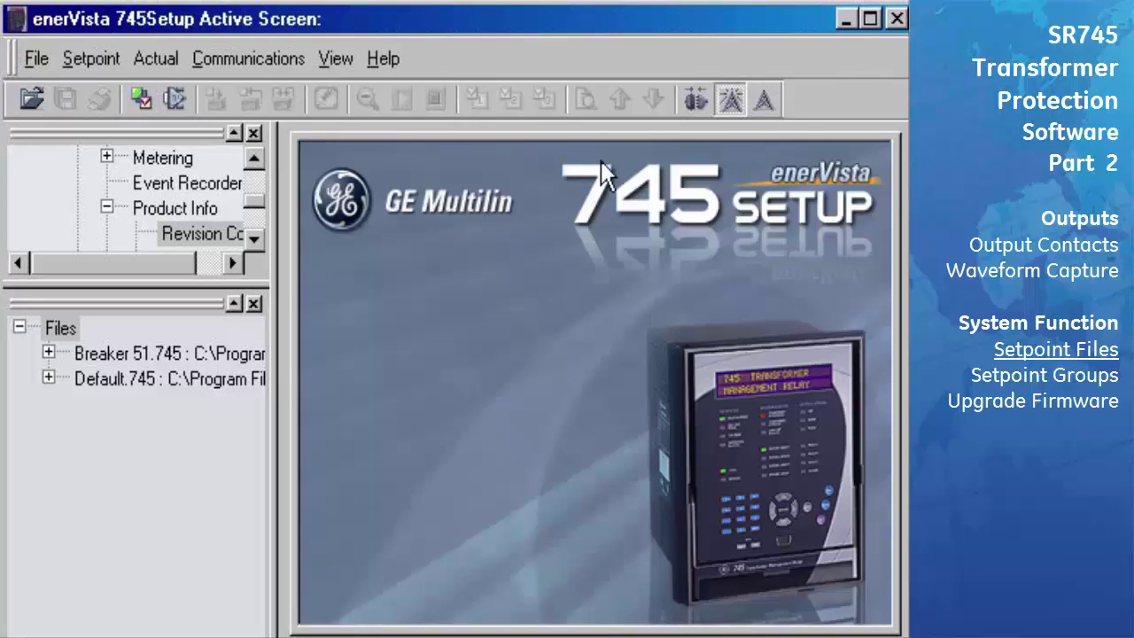
Open Default.745's file properties and set the new file version to 2.8x
click(107, 379)
click(37, 59)
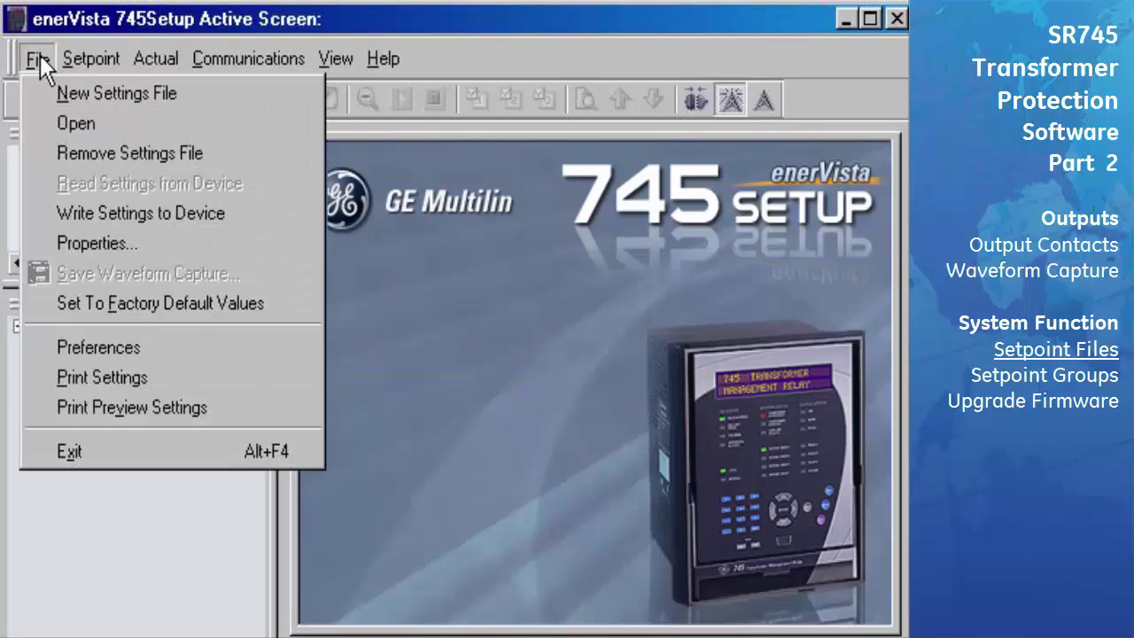
click(57, 239)
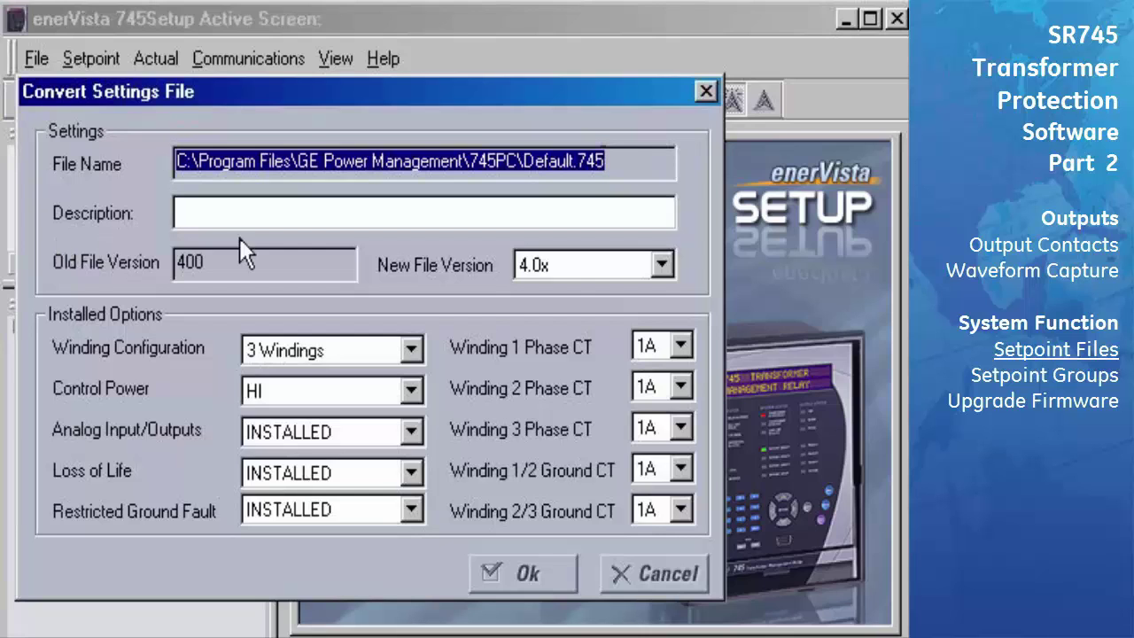
click(661, 265)
click(601, 376)
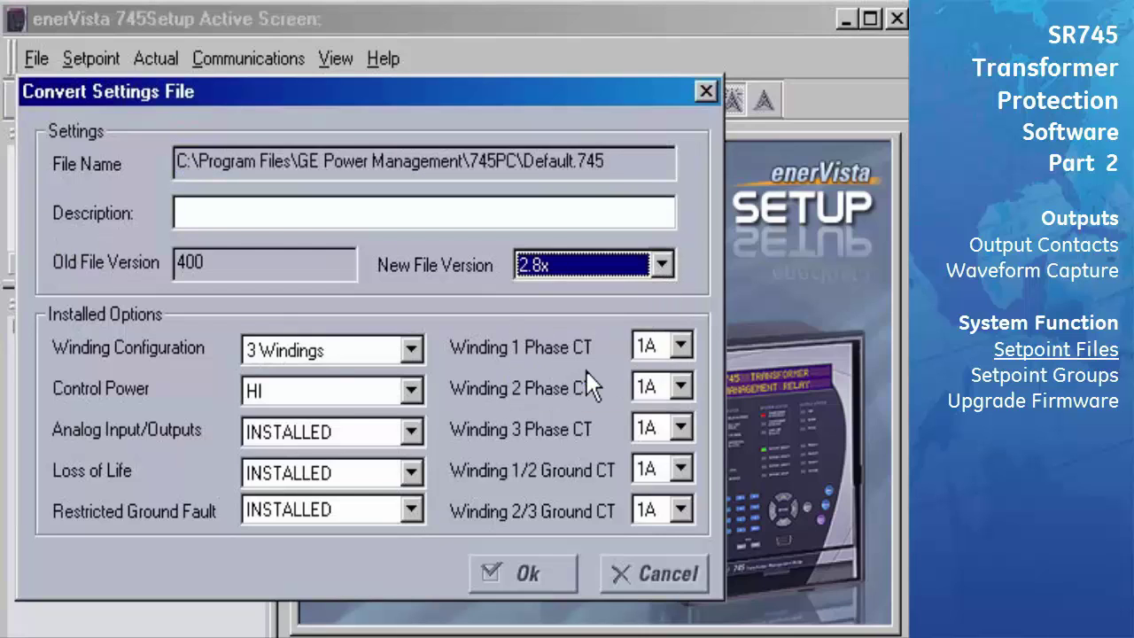
Set Winding 1, 2, 3 phase CTs and 1/2, 2/3 ground CTs to 5A, then confirm conversion
click(680, 343)
key(Down)
click(679, 344)
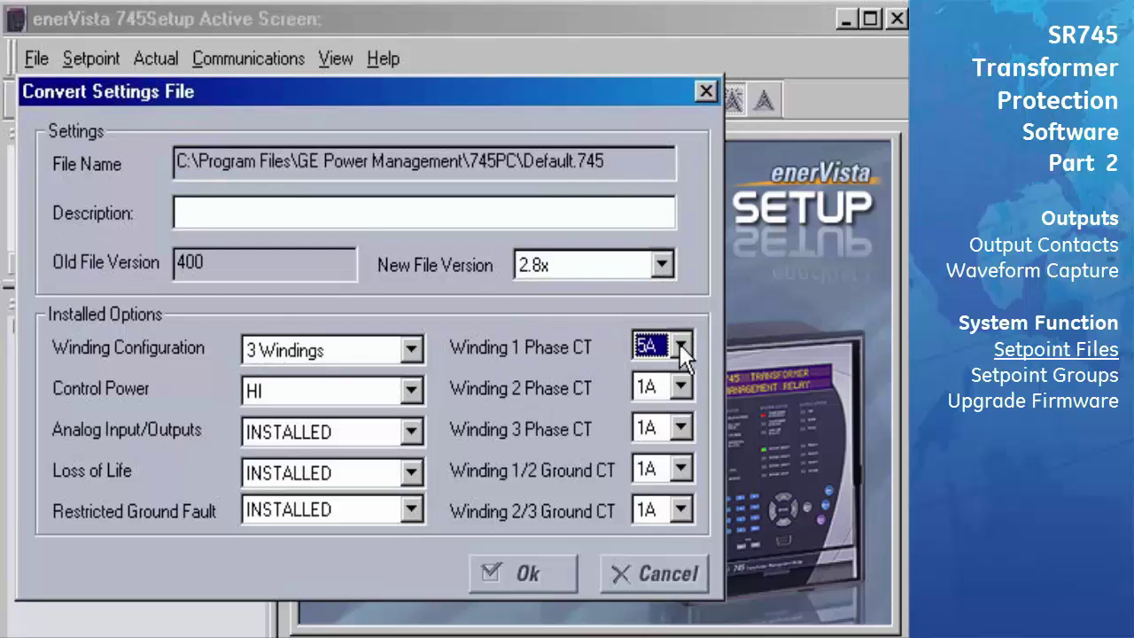
click(680, 387)
key(Down)
click(680, 386)
click(682, 429)
key(Down)
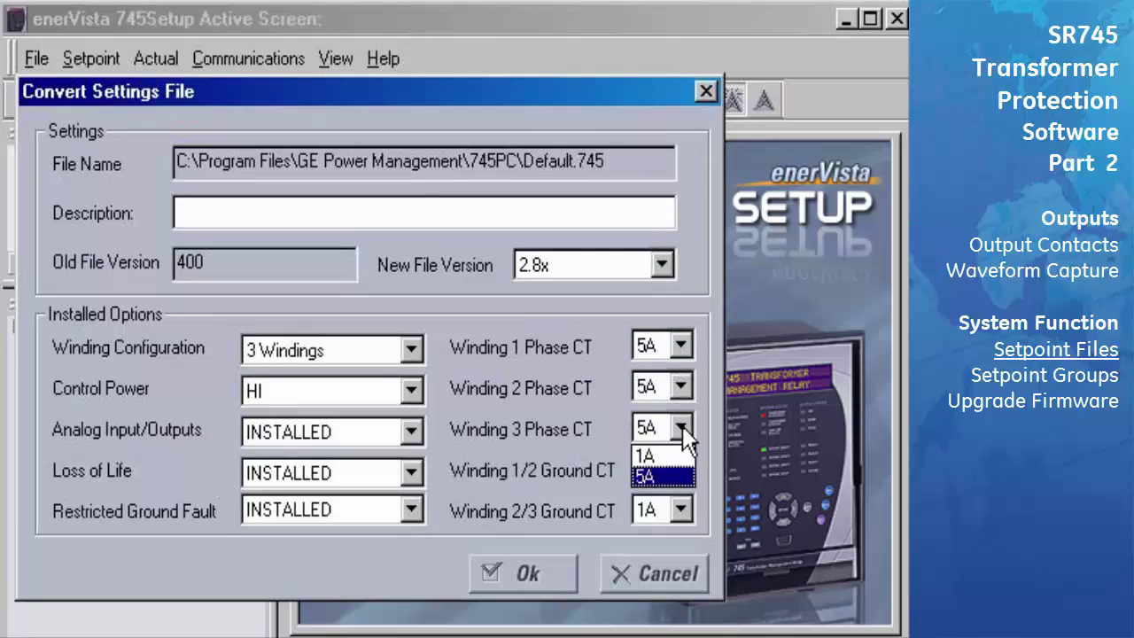
click(682, 429)
click(679, 468)
key(Down)
click(679, 468)
click(679, 505)
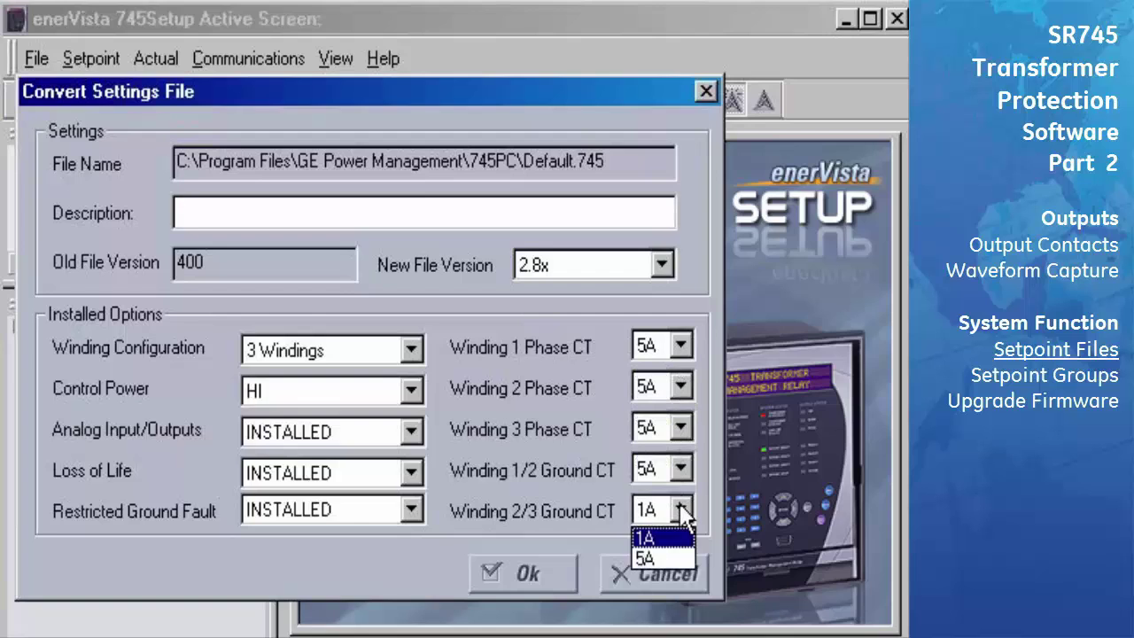
key(Down)
click(680, 505)
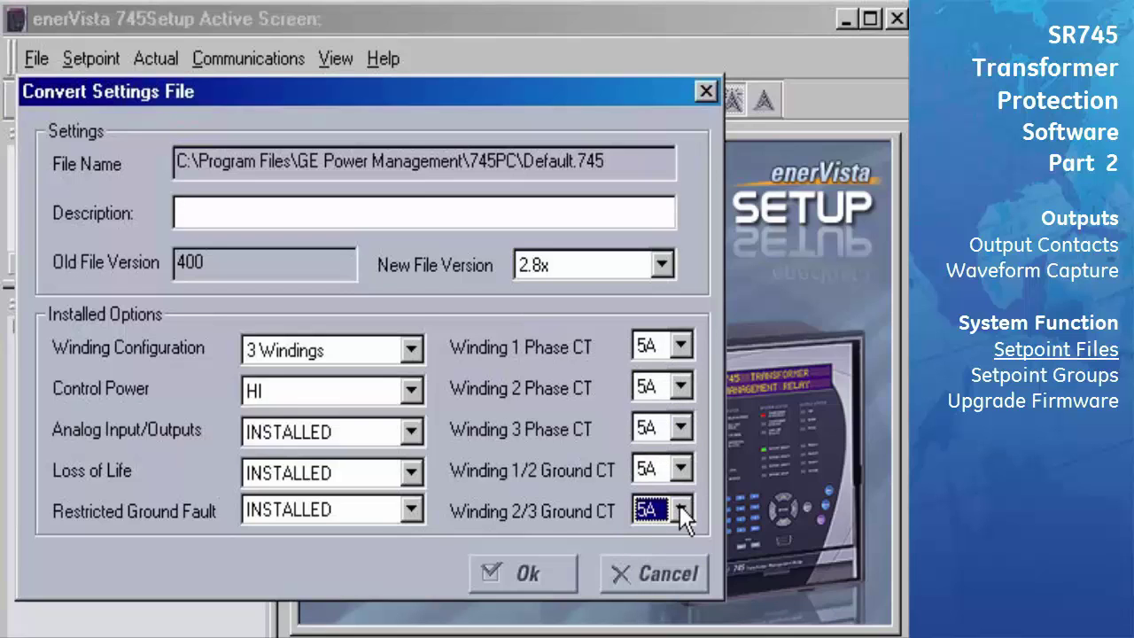
click(529, 571)
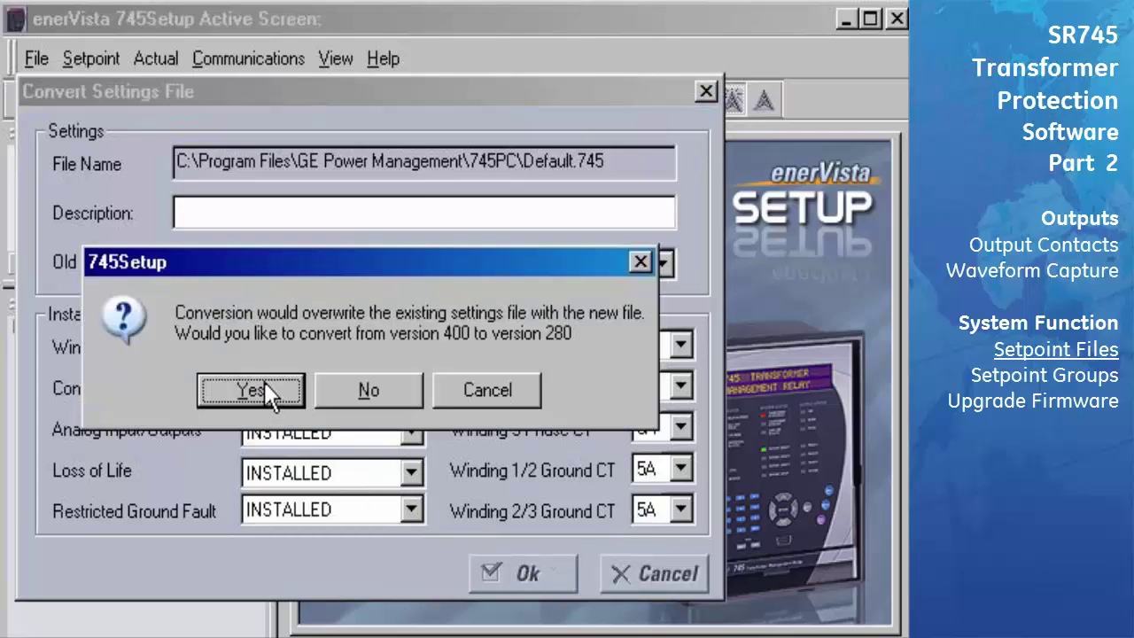
click(266, 392)
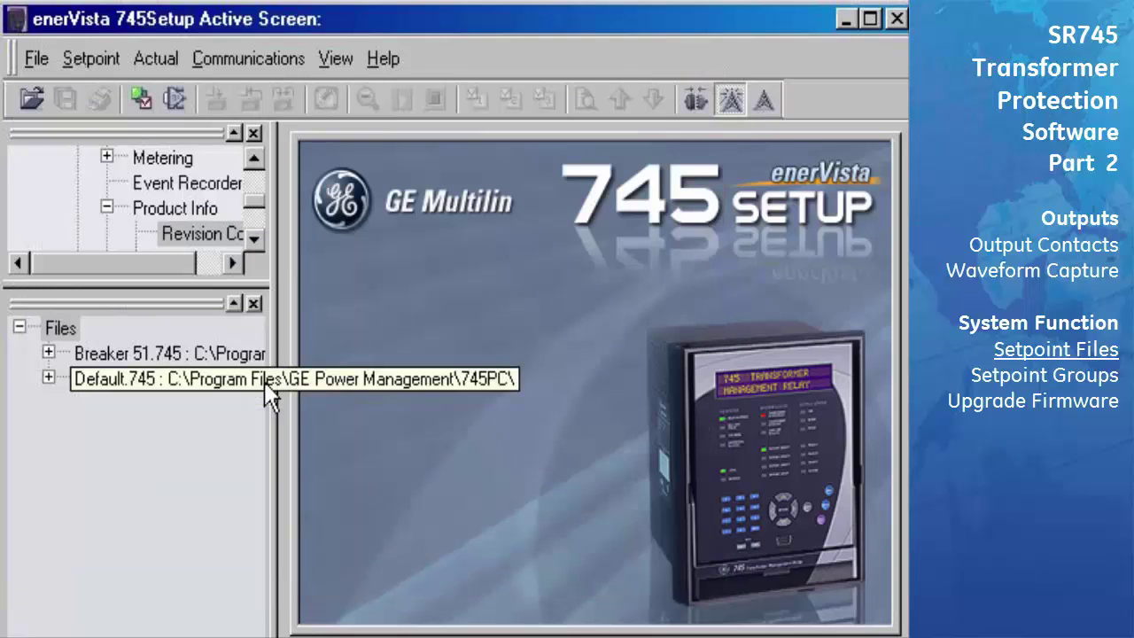
Write Default.745 to the device, choosing Breaker 51 as the target relay
click(174, 383)
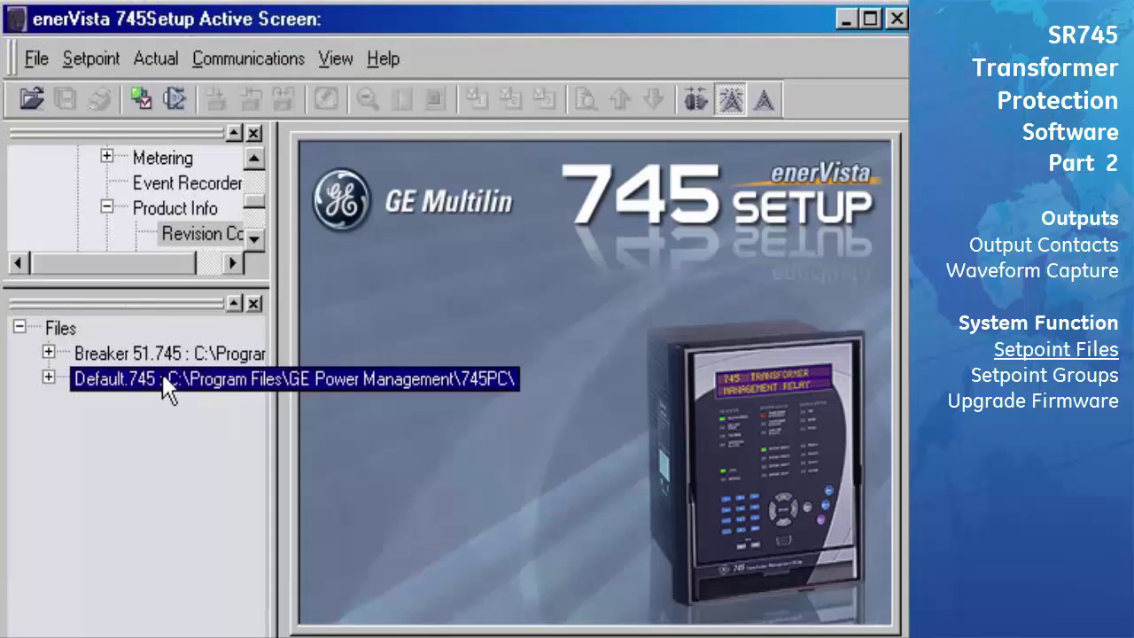
click(36, 60)
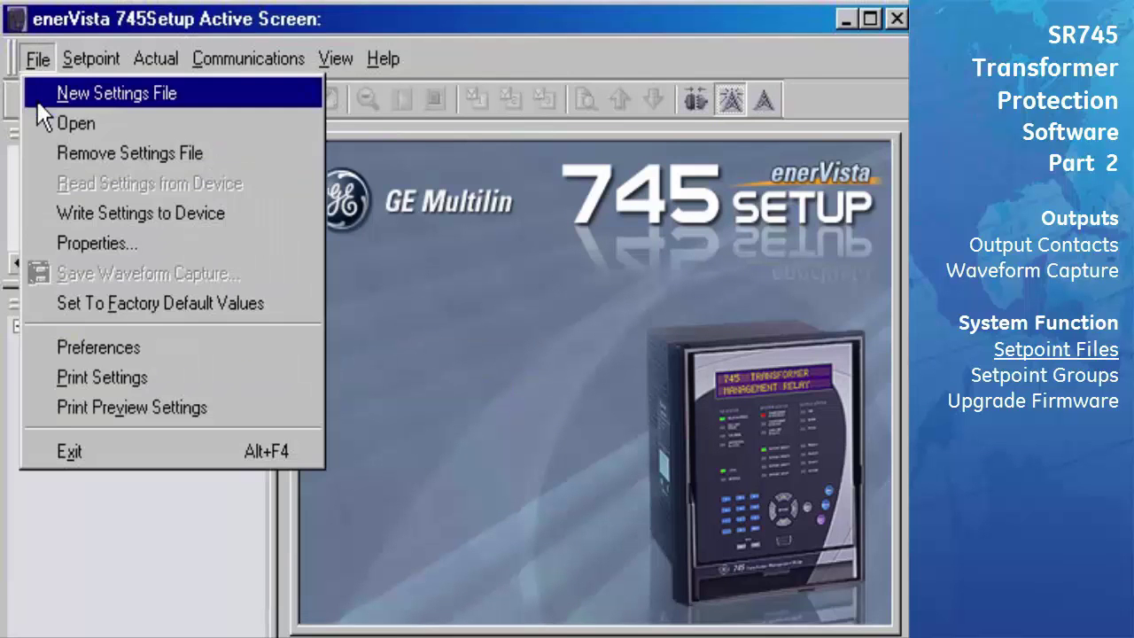
click(55, 211)
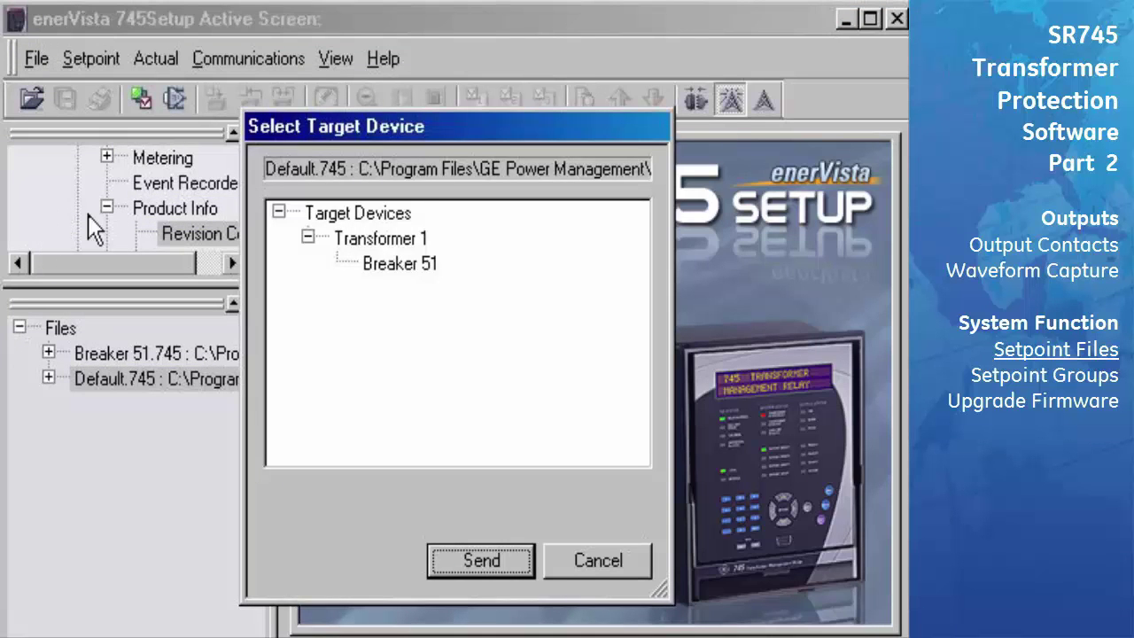
click(370, 268)
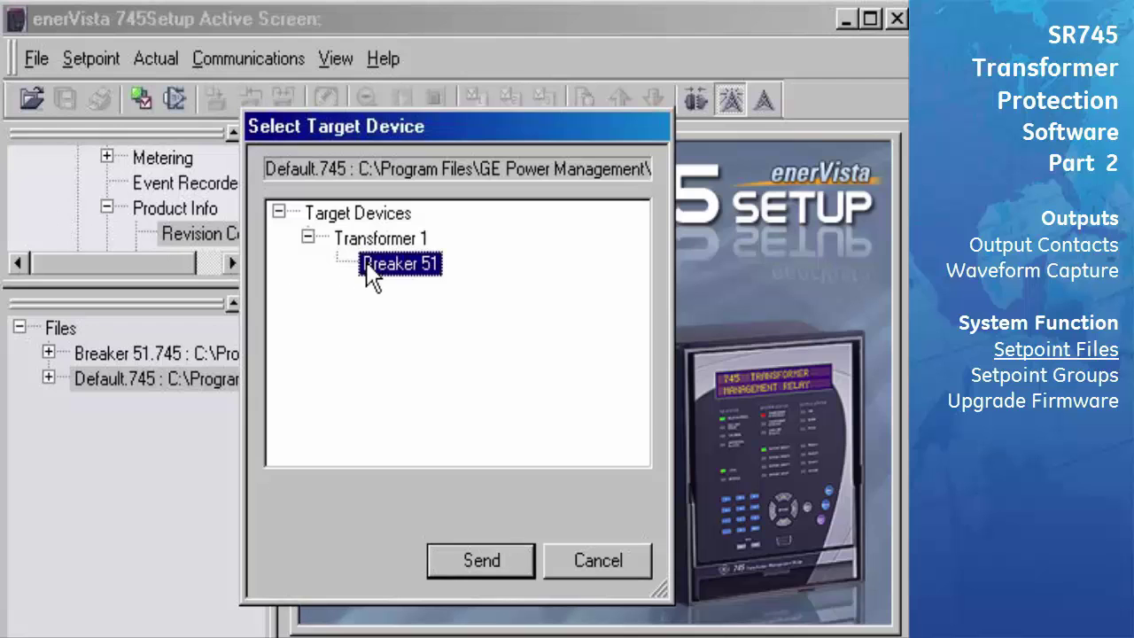
click(462, 561)
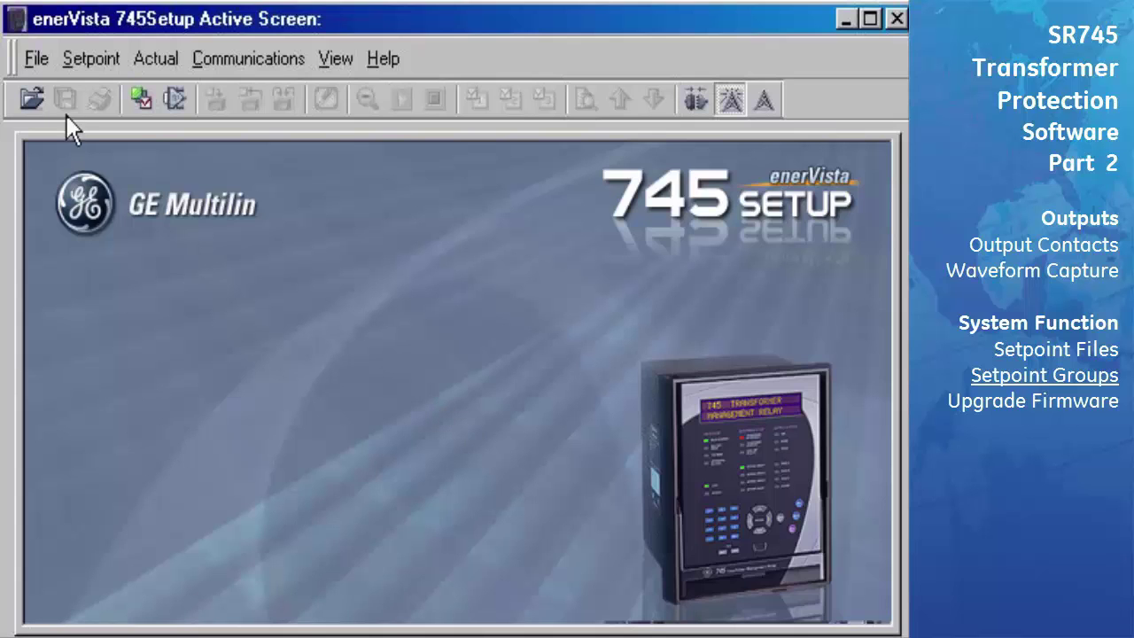
In Default.745's Setpoint Group settings, set Edit Setpoint Group to Group 2 and save
click(74, 69)
mouse_move(100, 191)
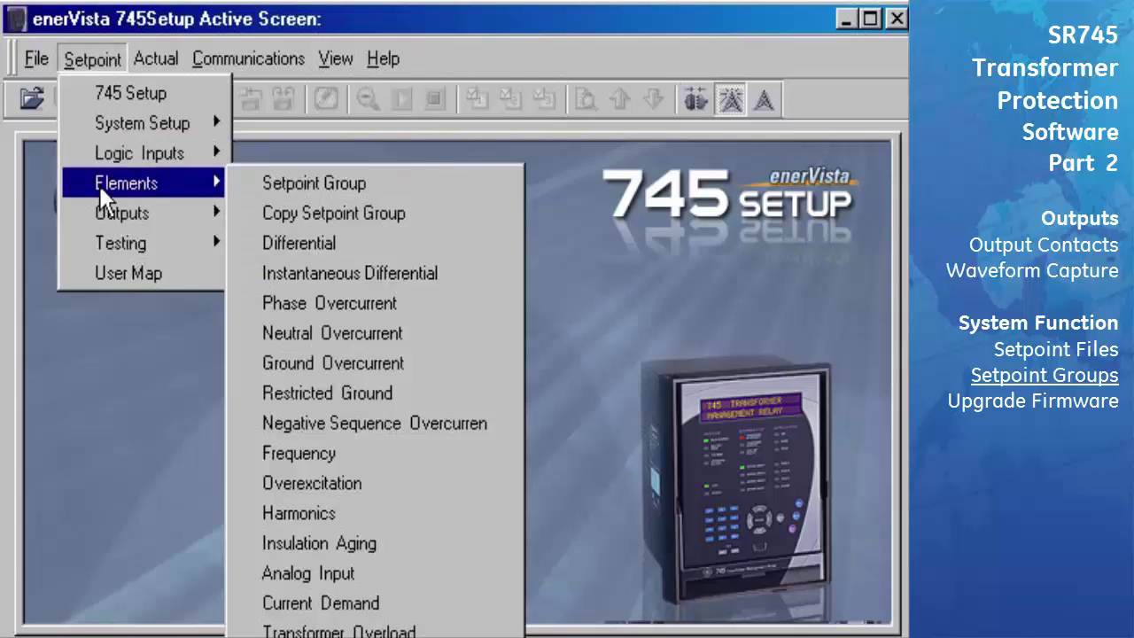
click(257, 192)
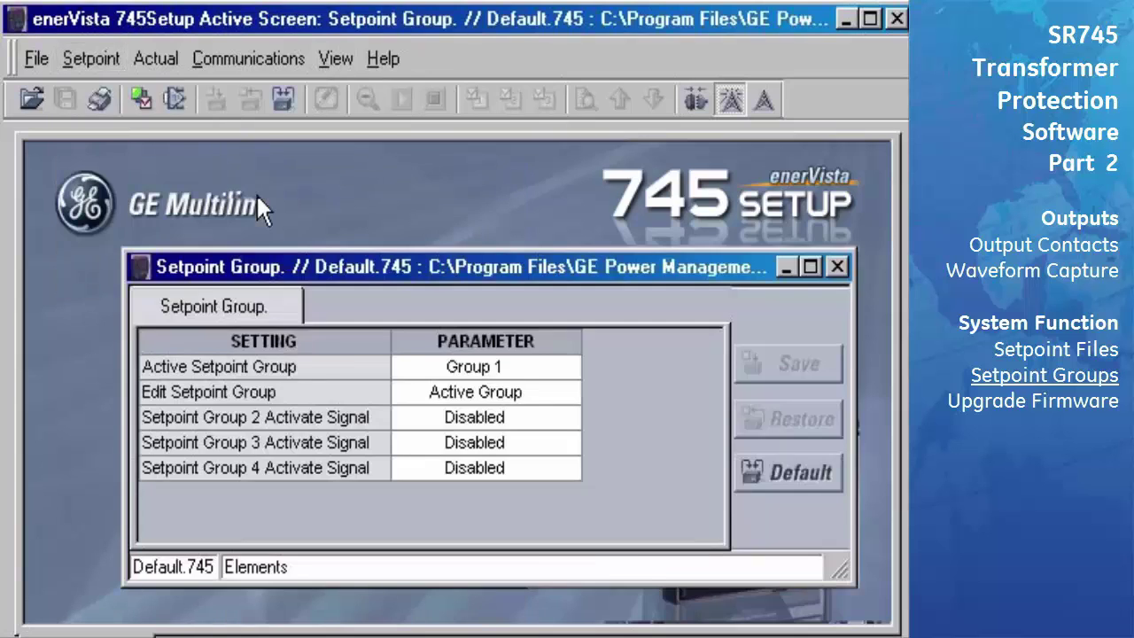
double_click(284, 258)
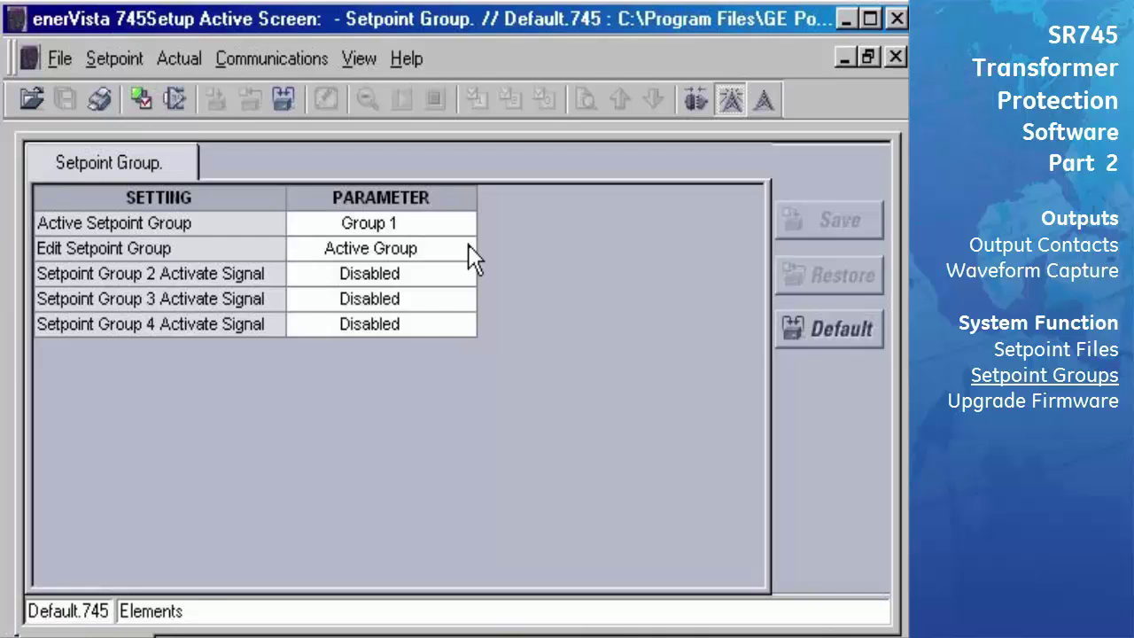
click(467, 244)
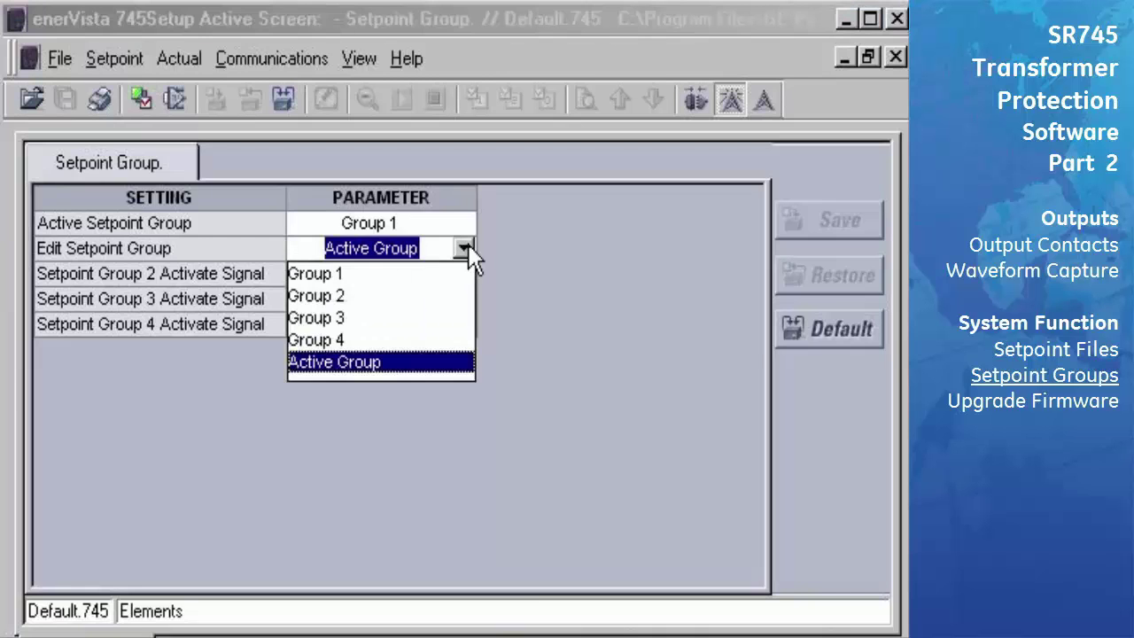
click(370, 292)
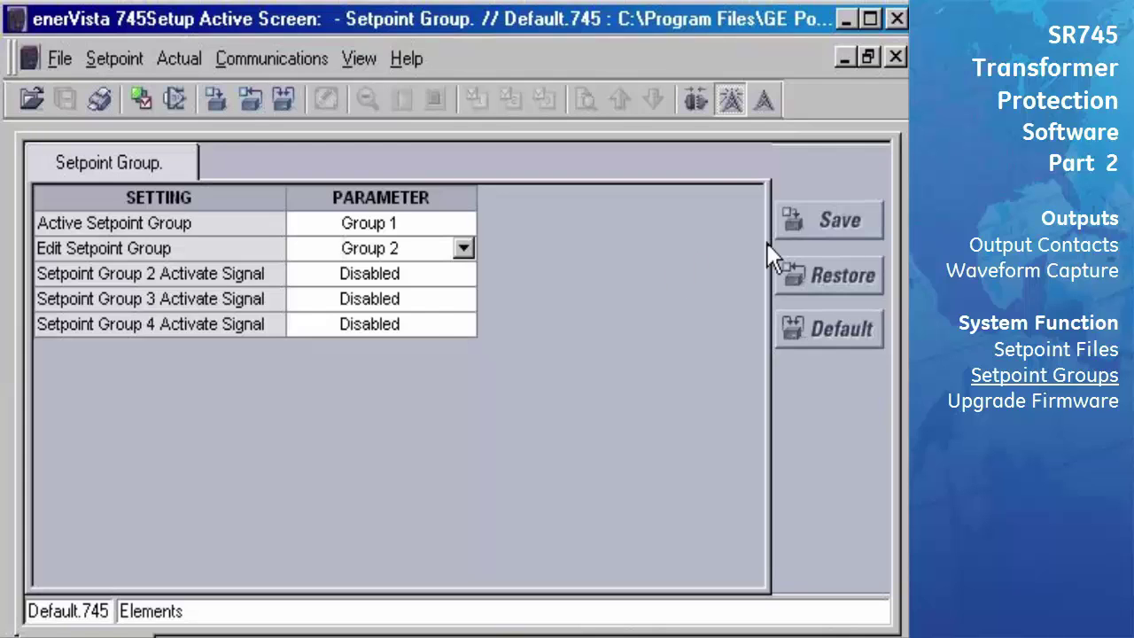
click(847, 222)
click(422, 406)
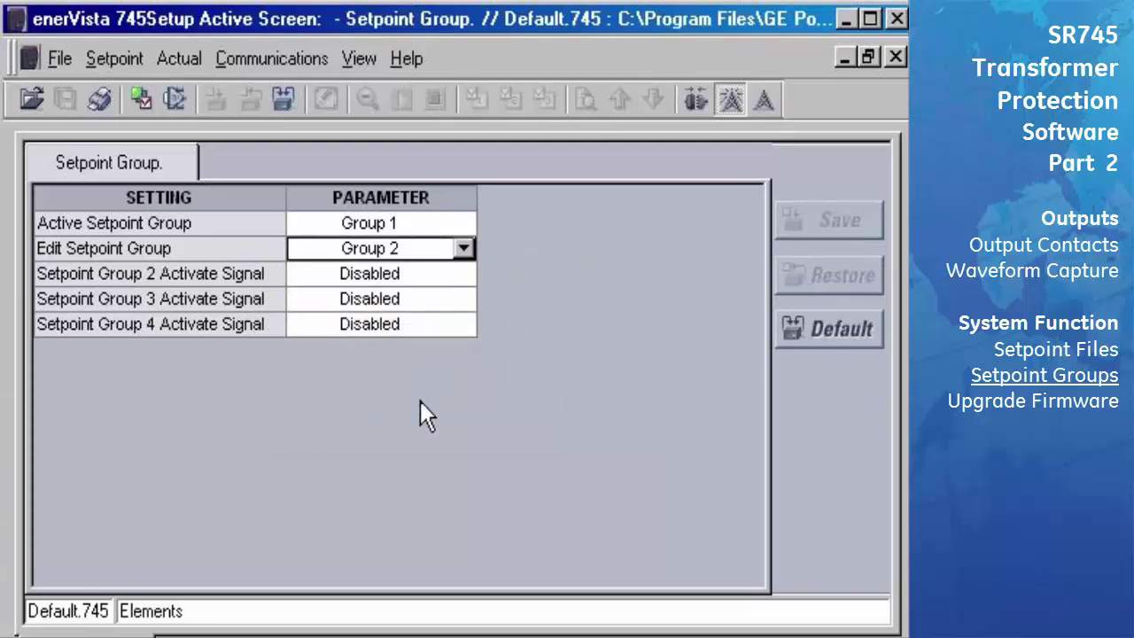
click(112, 57)
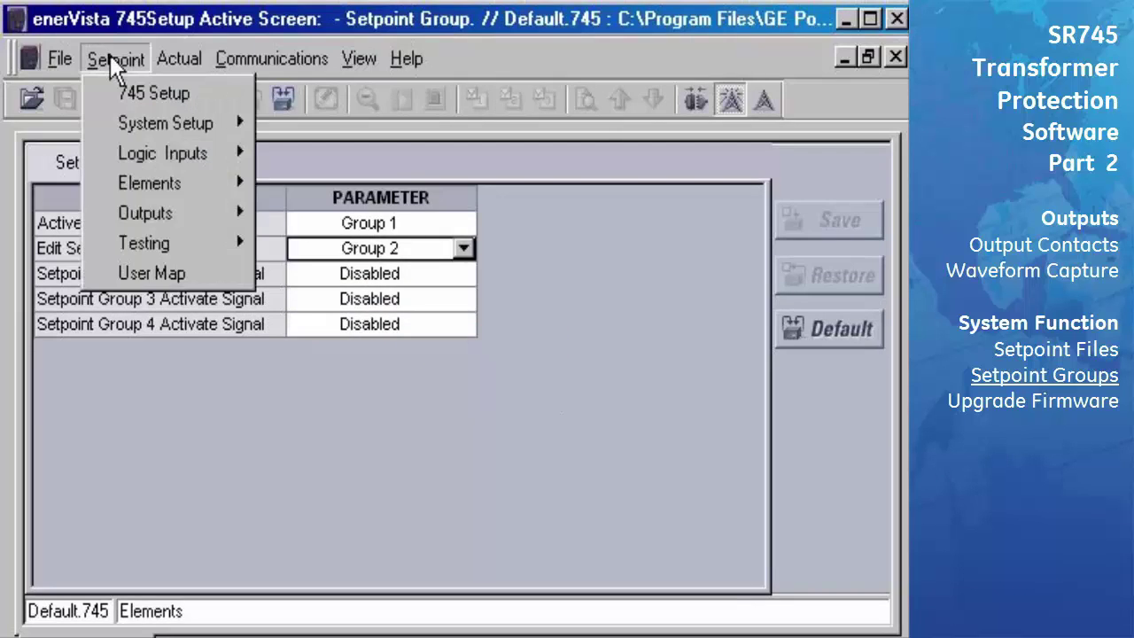
mouse_move(128, 181)
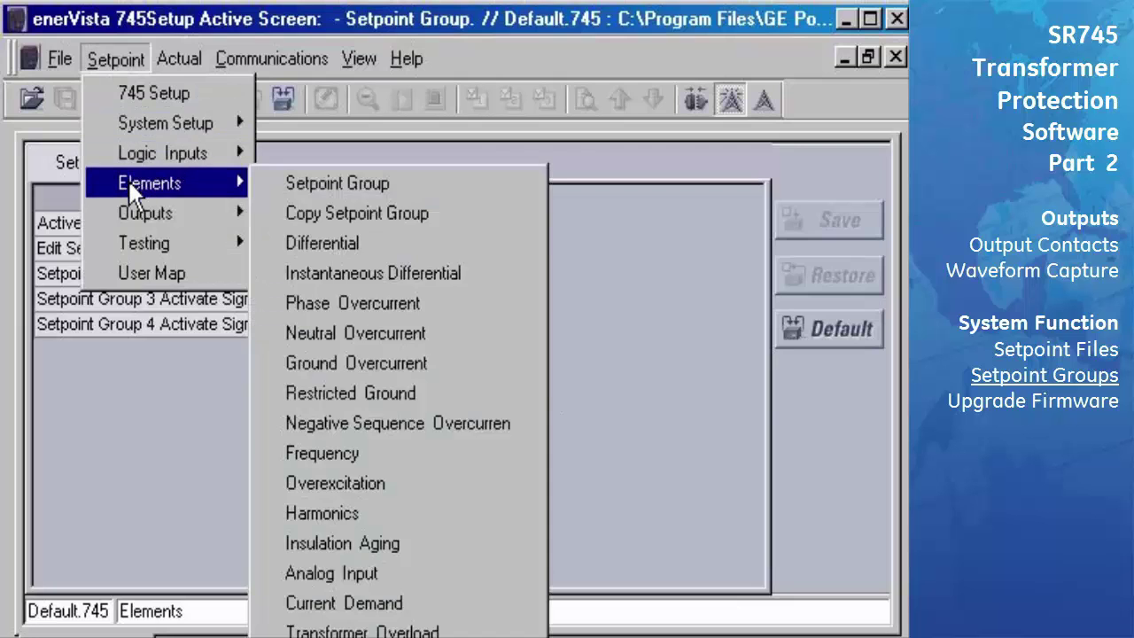
click(286, 301)
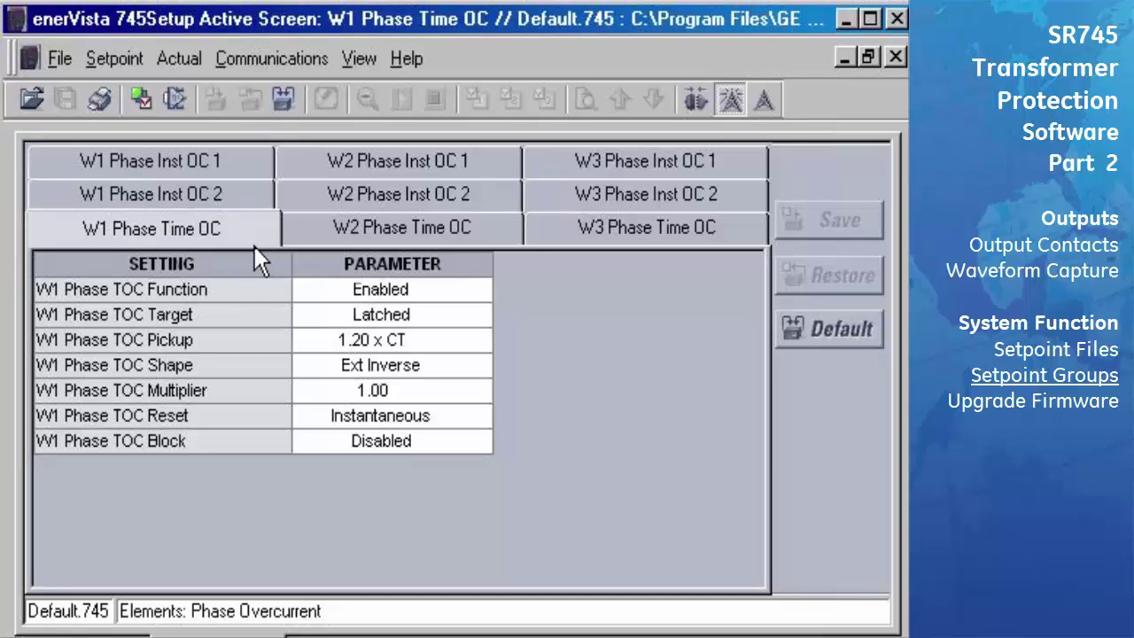
click(893, 57)
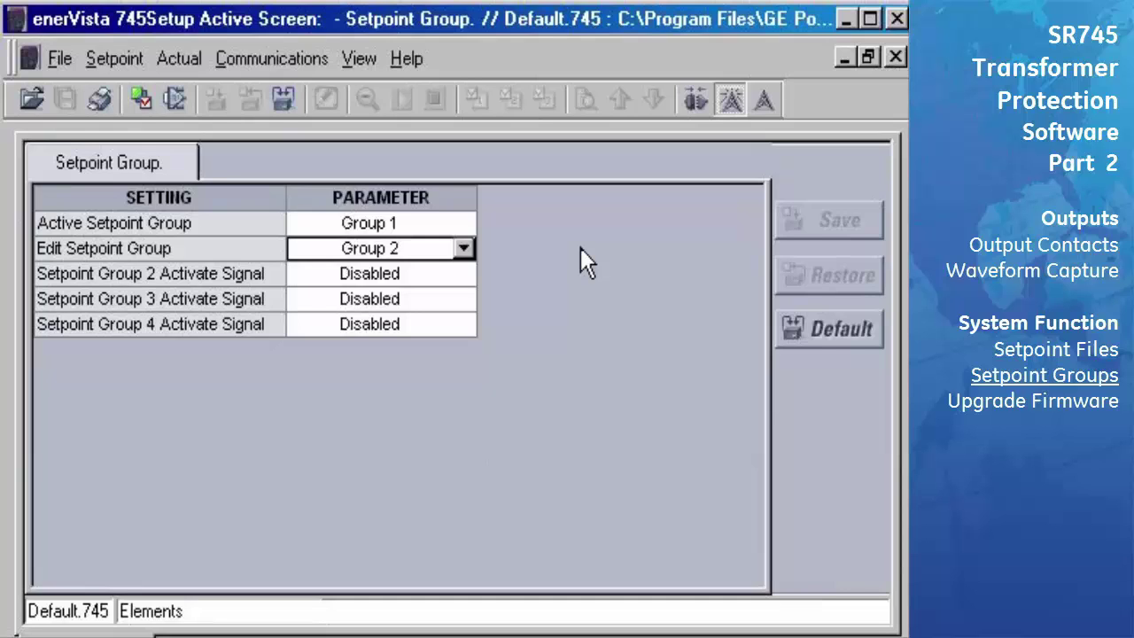
Set the Setpoint Group 2 activate signal to Logic Input 5 and save
click(465, 273)
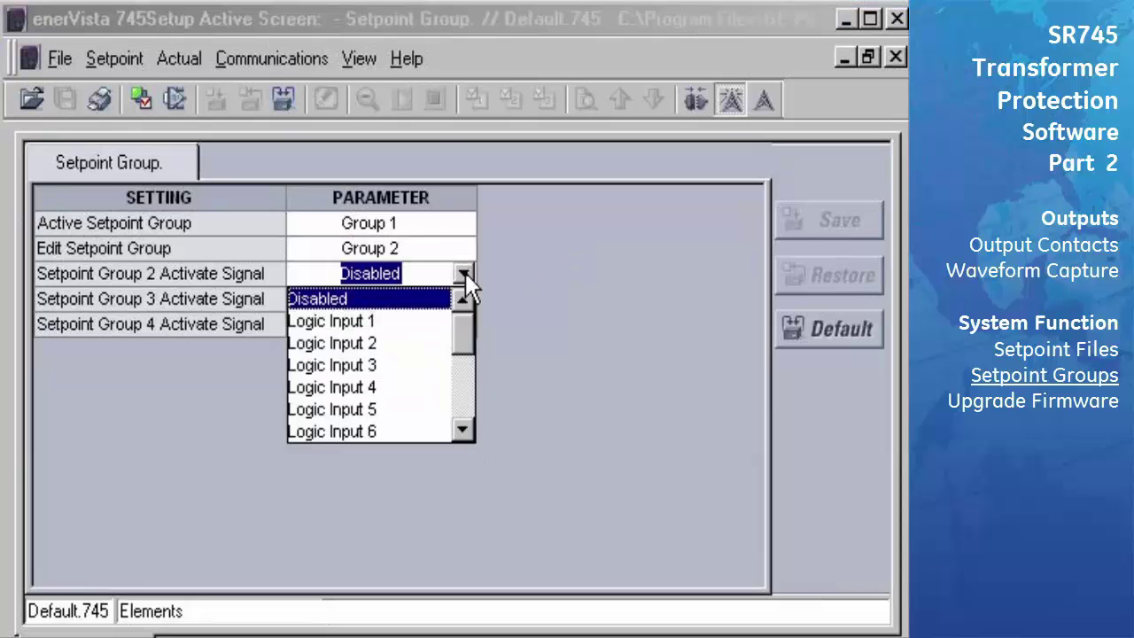
click(378, 411)
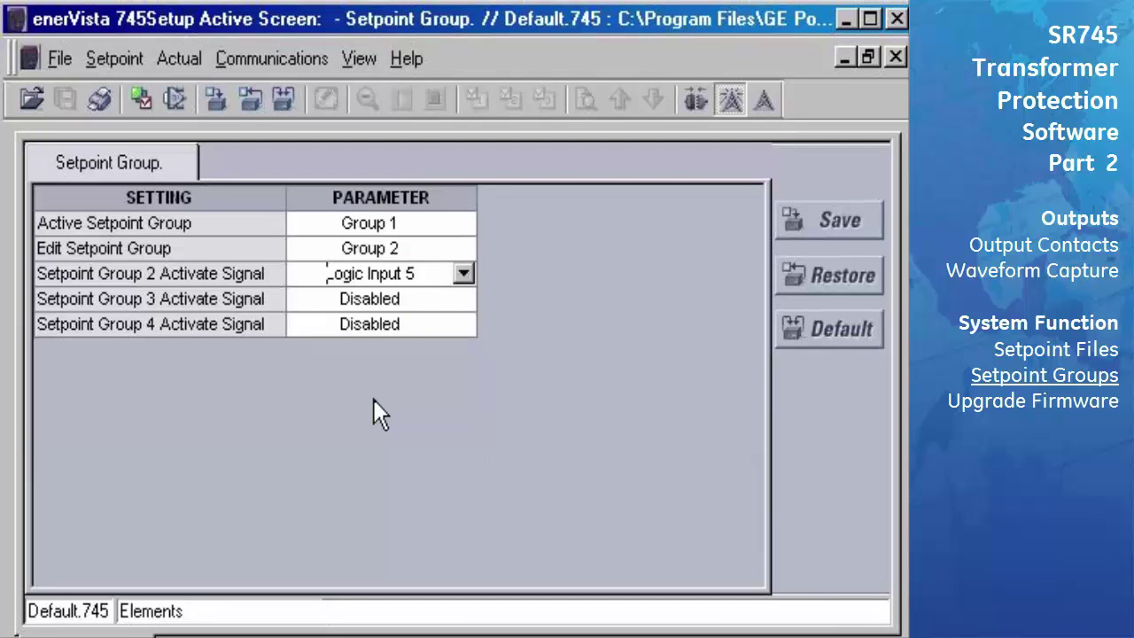
click(787, 226)
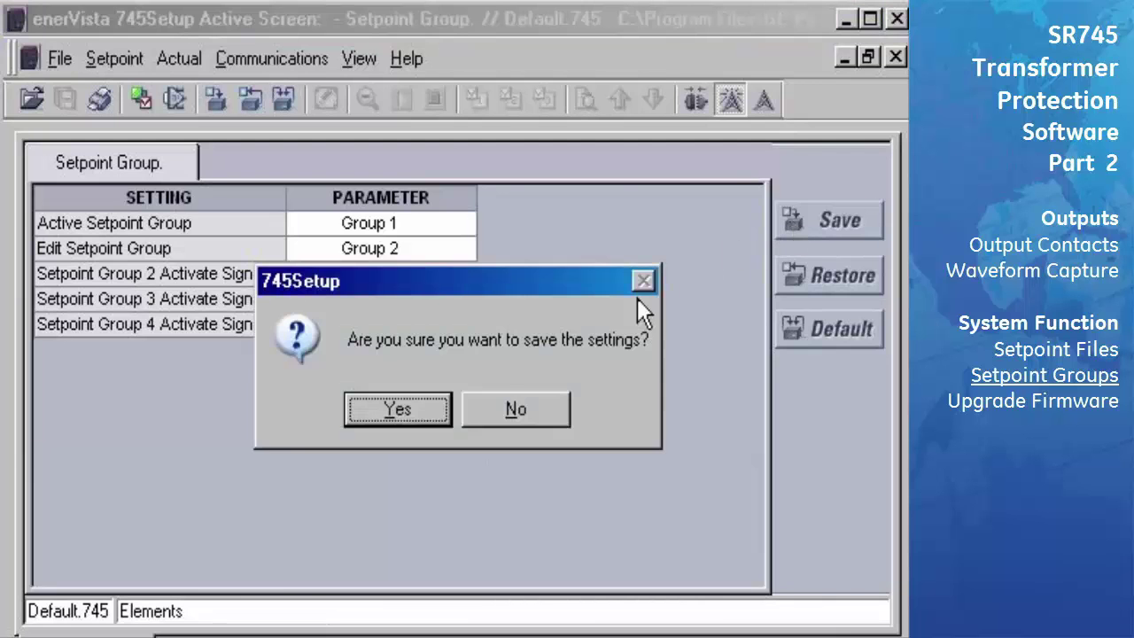
click(414, 404)
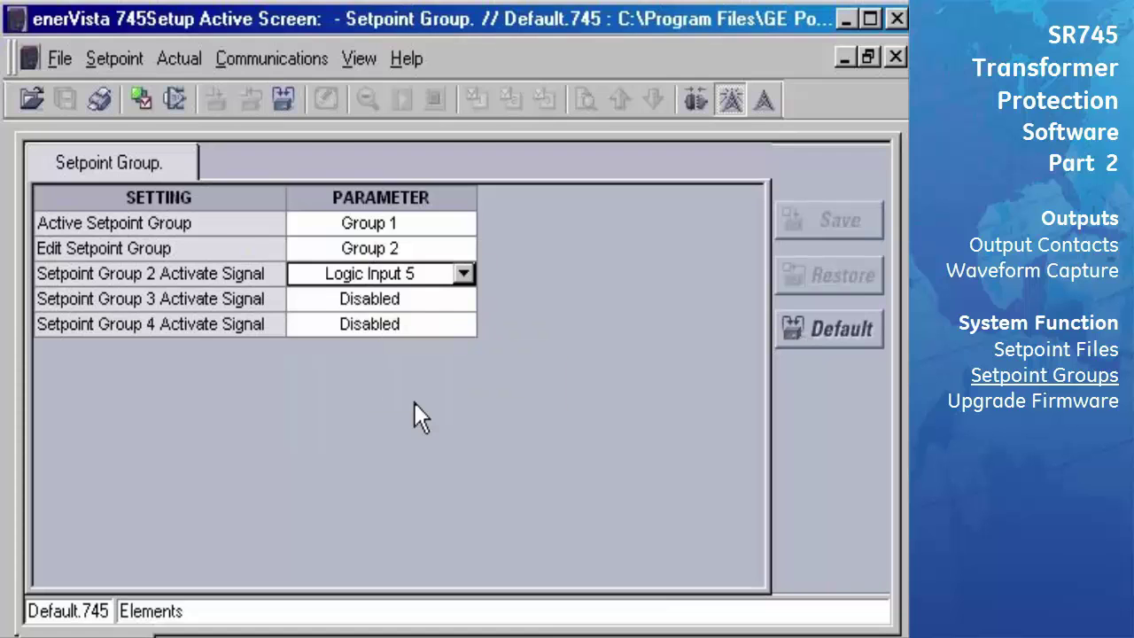
Set Edit Setpoint Group back to Active Group and save
click(463, 248)
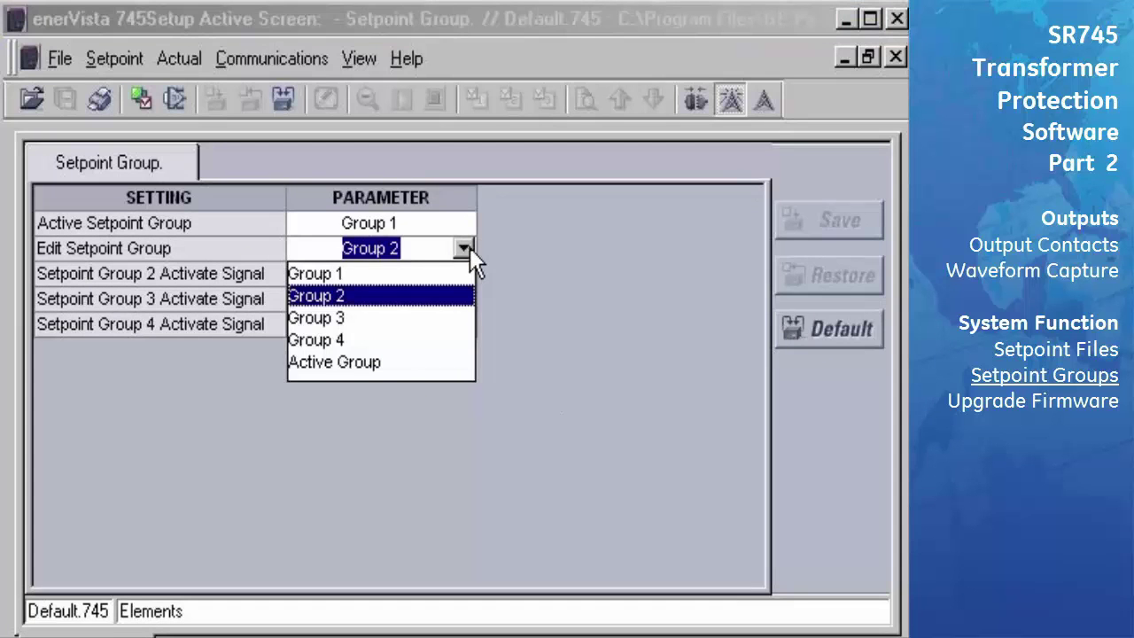
click(381, 363)
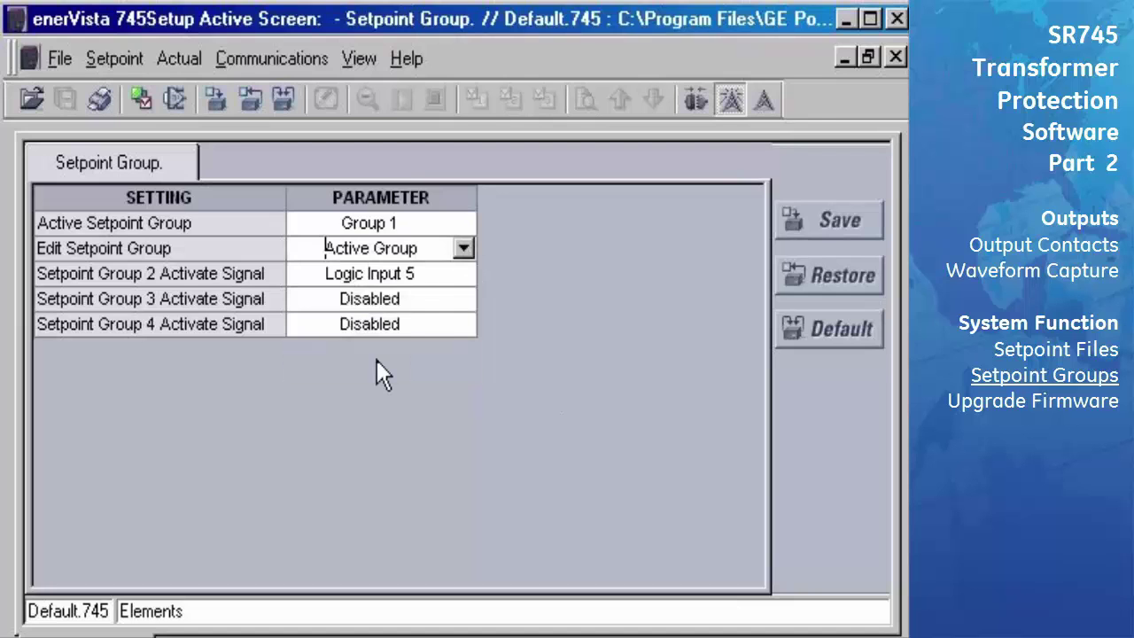
click(803, 222)
click(425, 398)
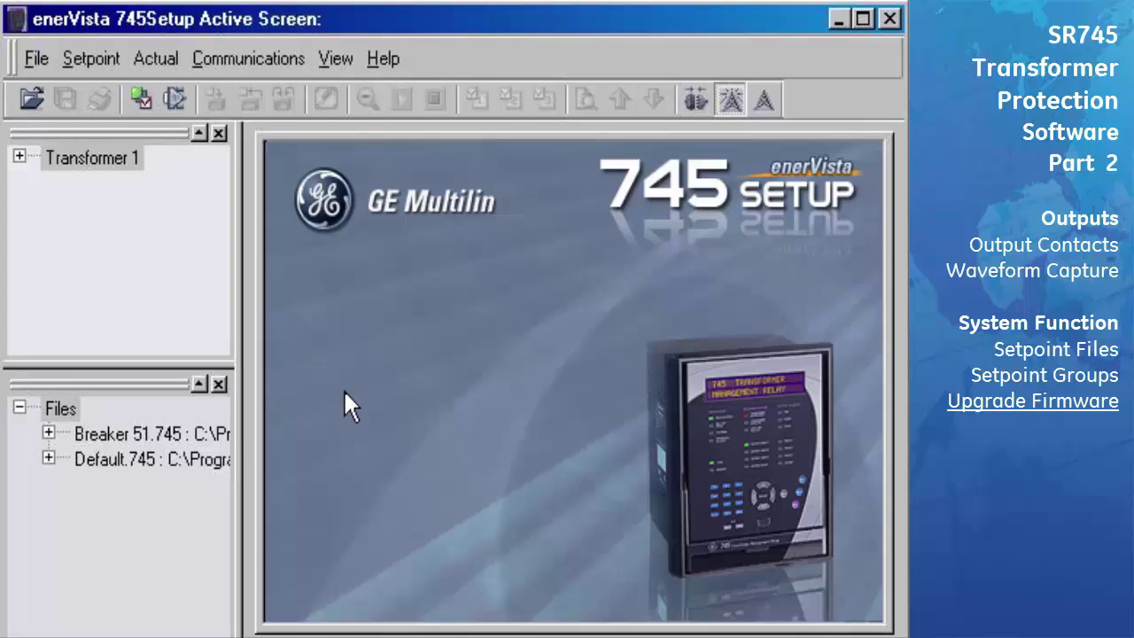
Connect to Breaker 51 and start Update Firmware, accepting that views close and settings are lost
click(18, 157)
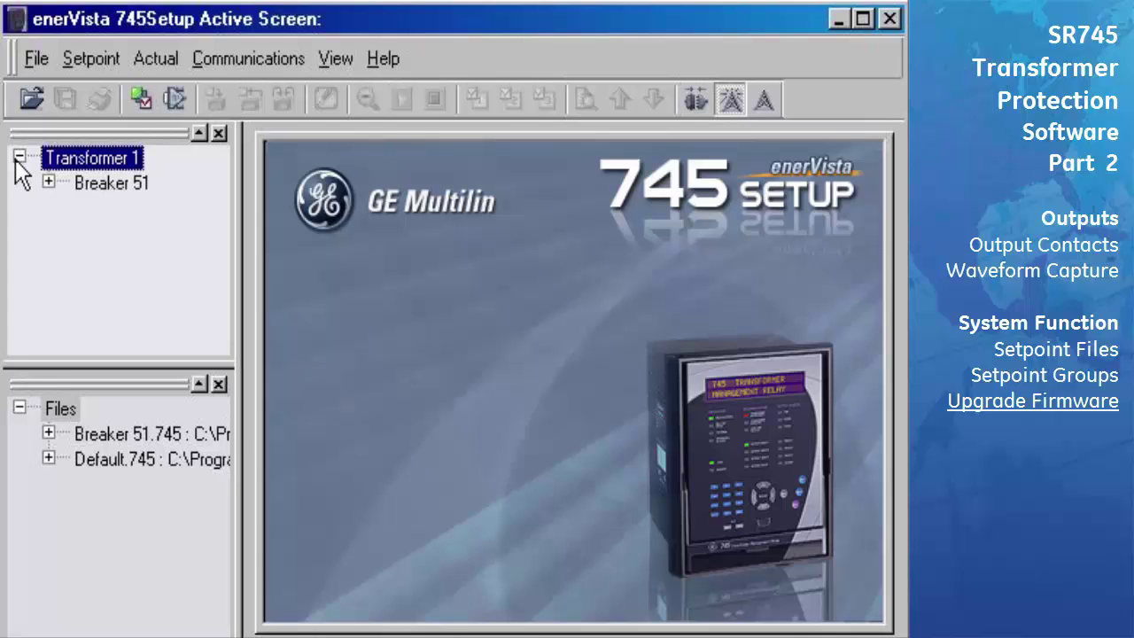
double_click(96, 188)
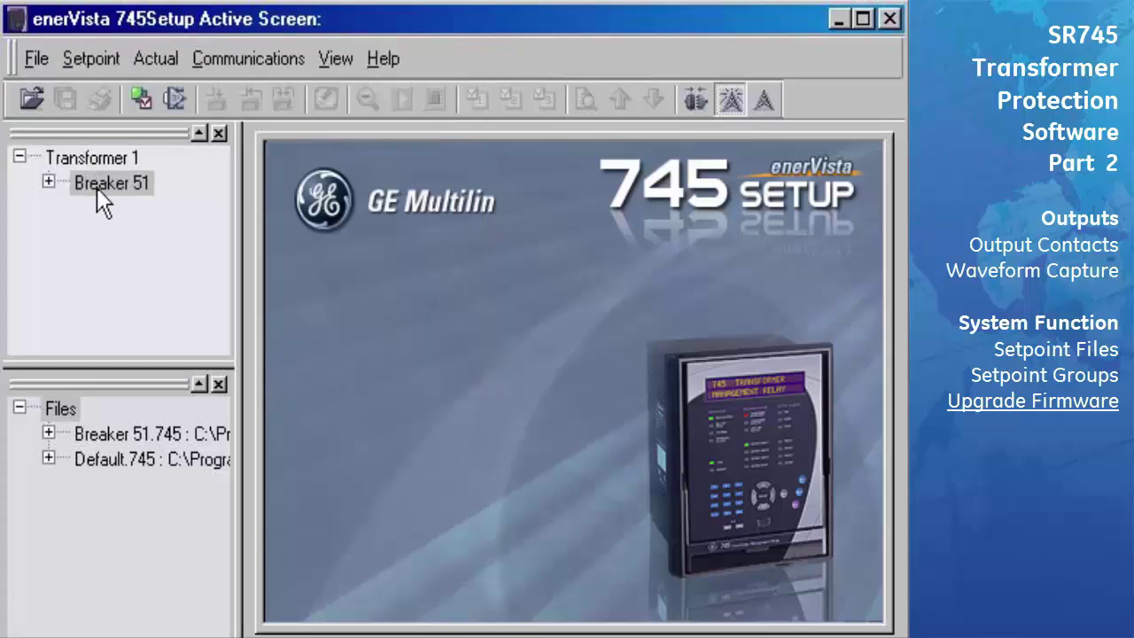
click(230, 60)
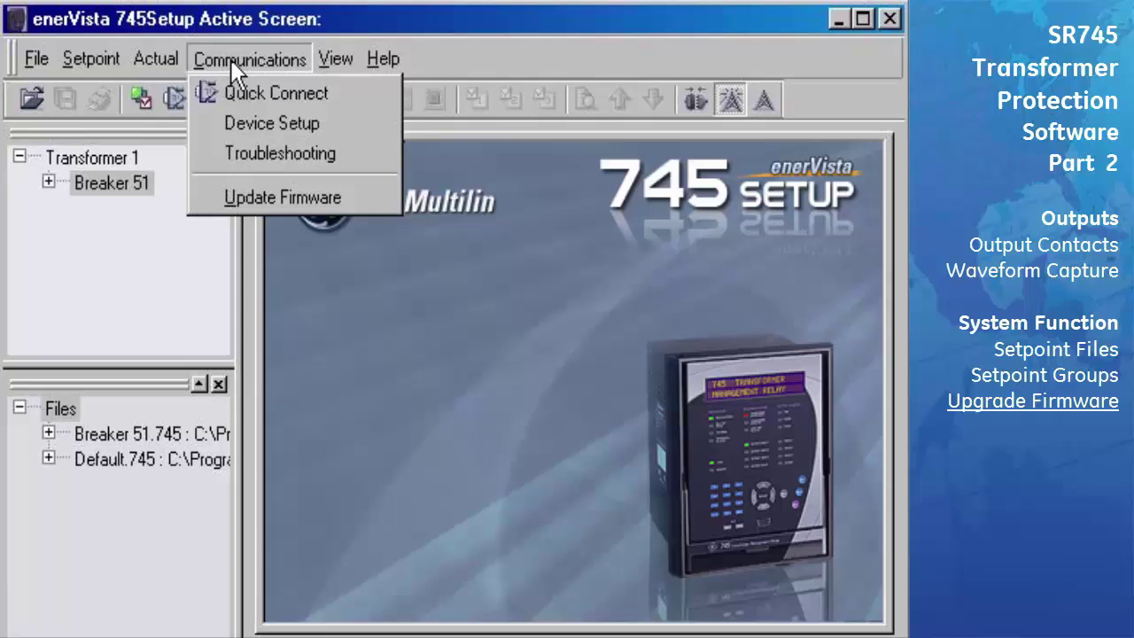
click(243, 190)
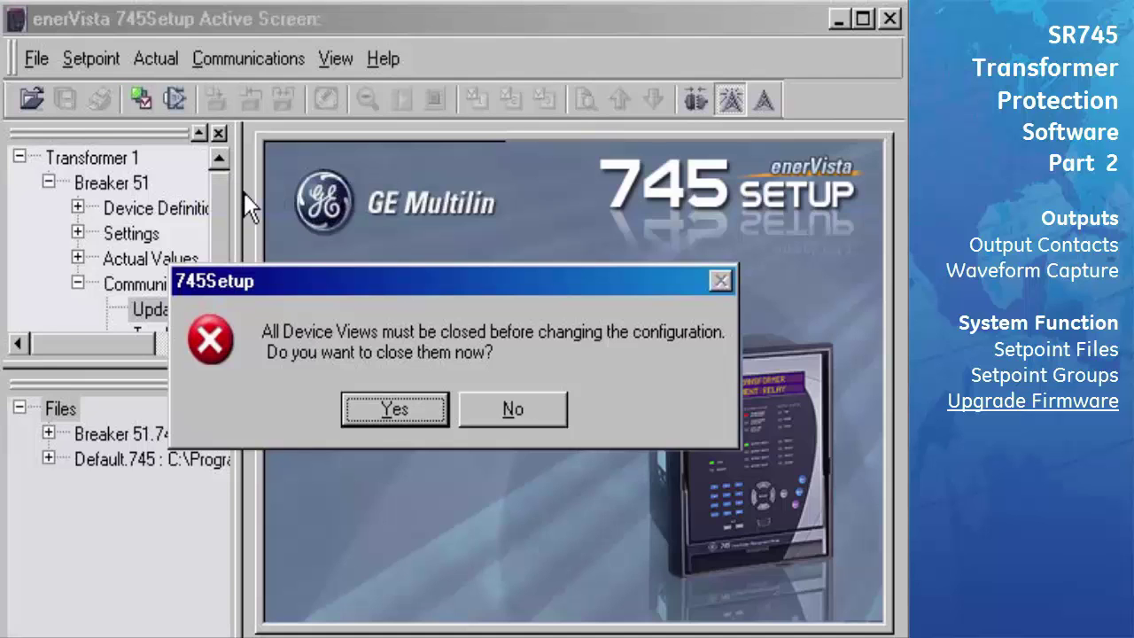
click(381, 409)
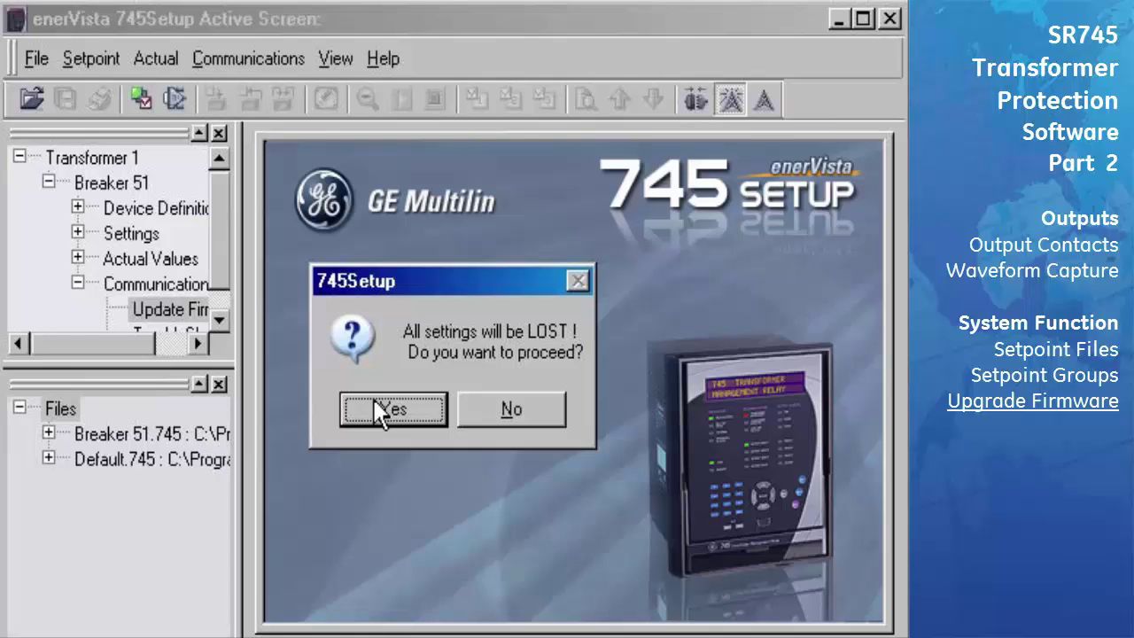
click(379, 411)
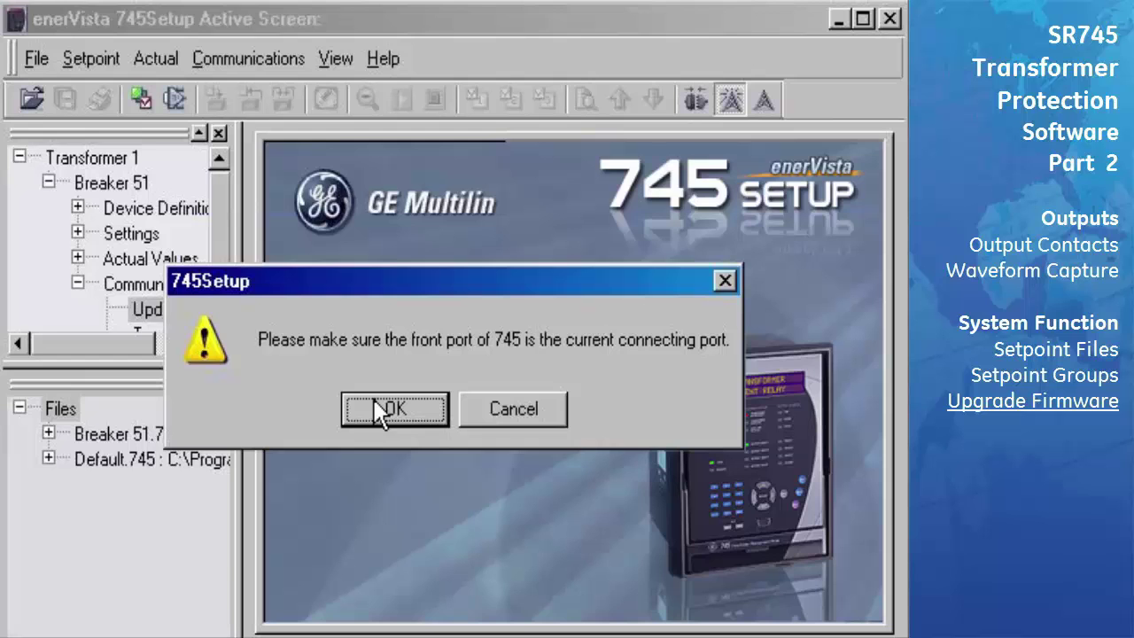
Acknowledge the front-port warning, upload 33F282A4.000 to the relay, and dismiss the completion message
click(379, 411)
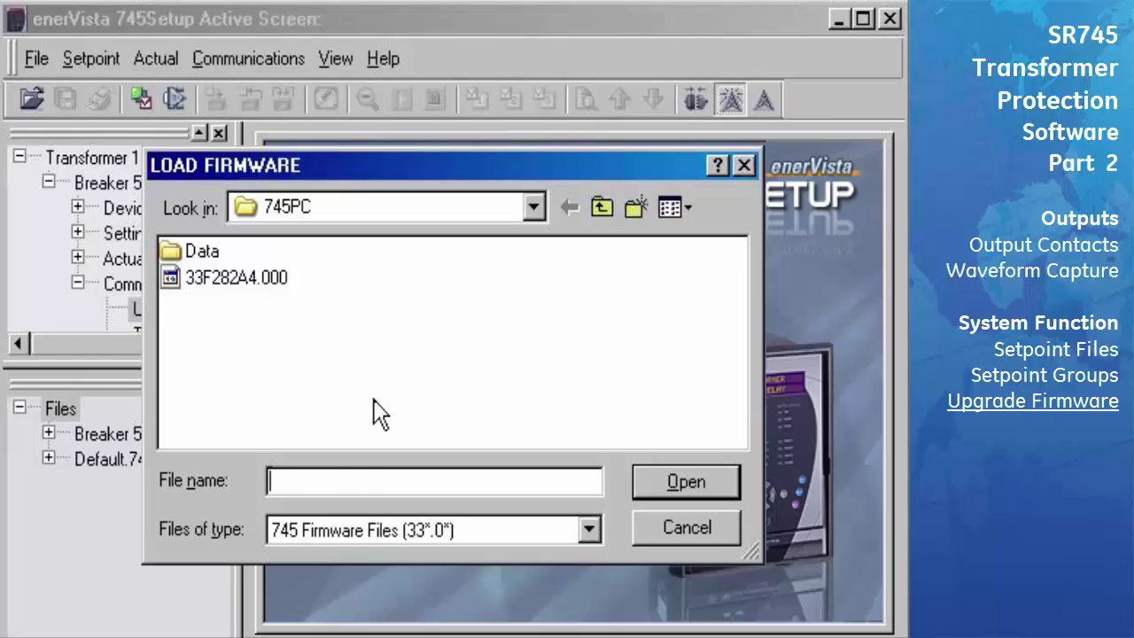
click(202, 280)
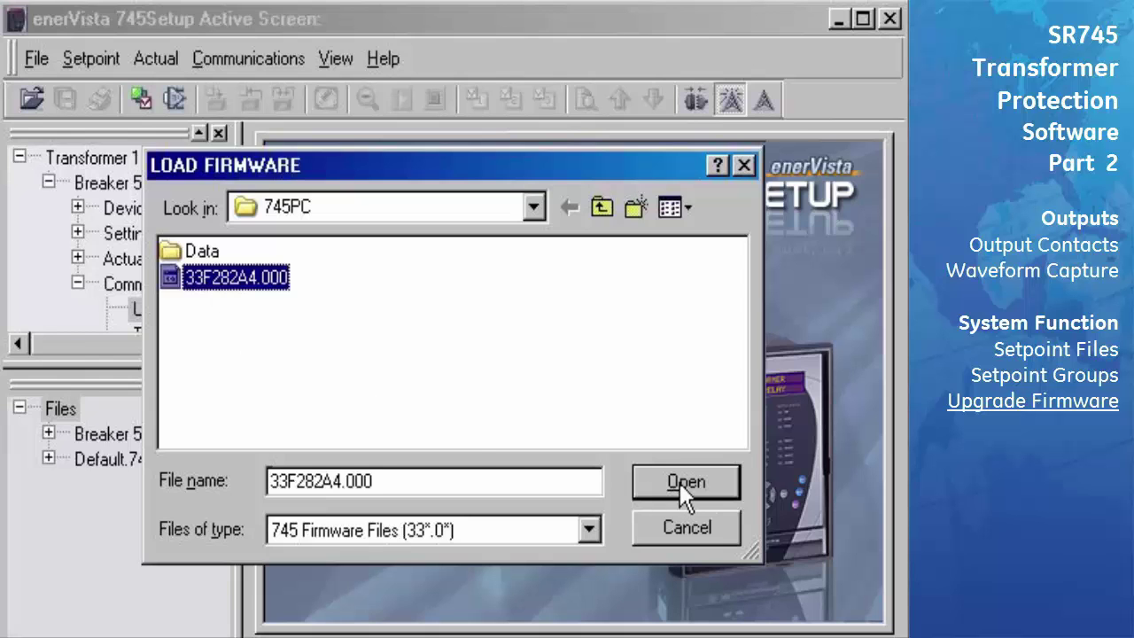
click(685, 487)
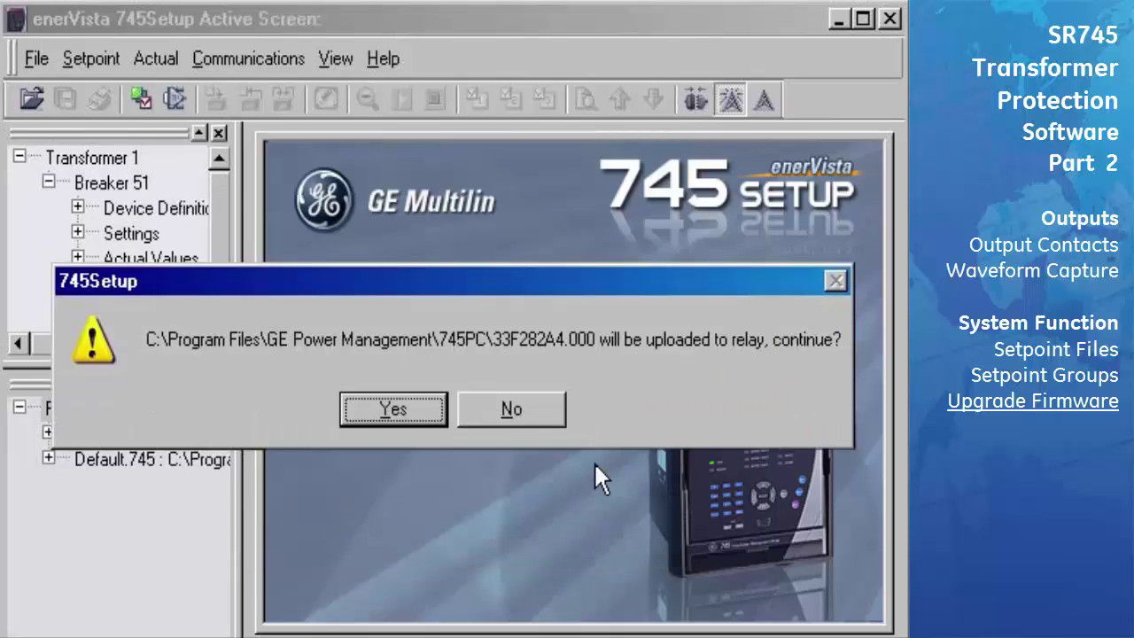
click(414, 409)
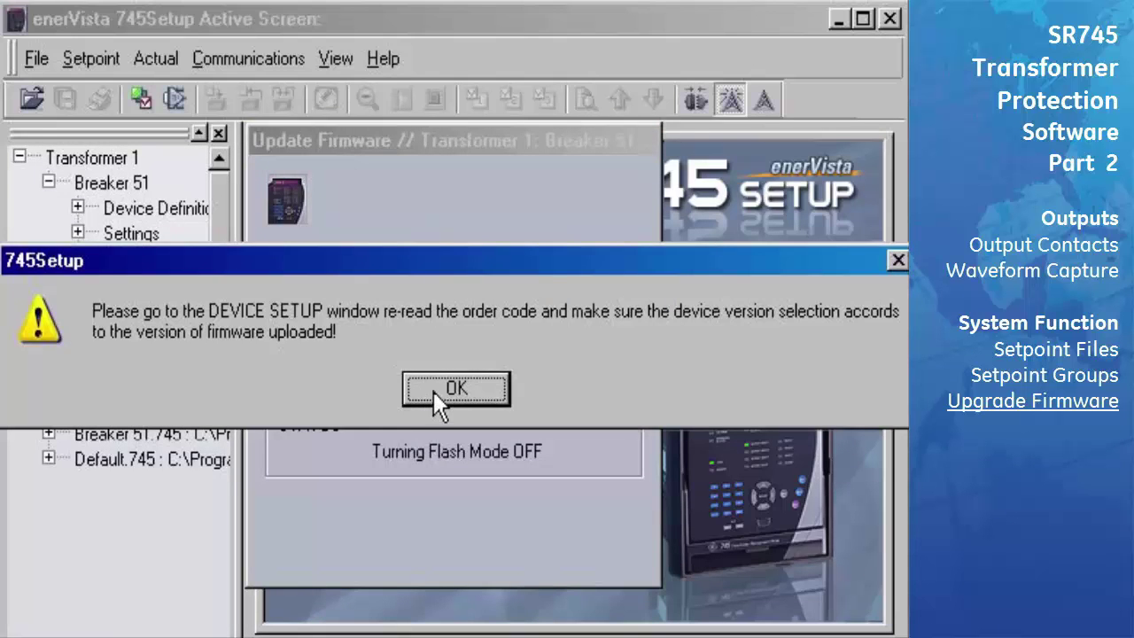
click(434, 388)
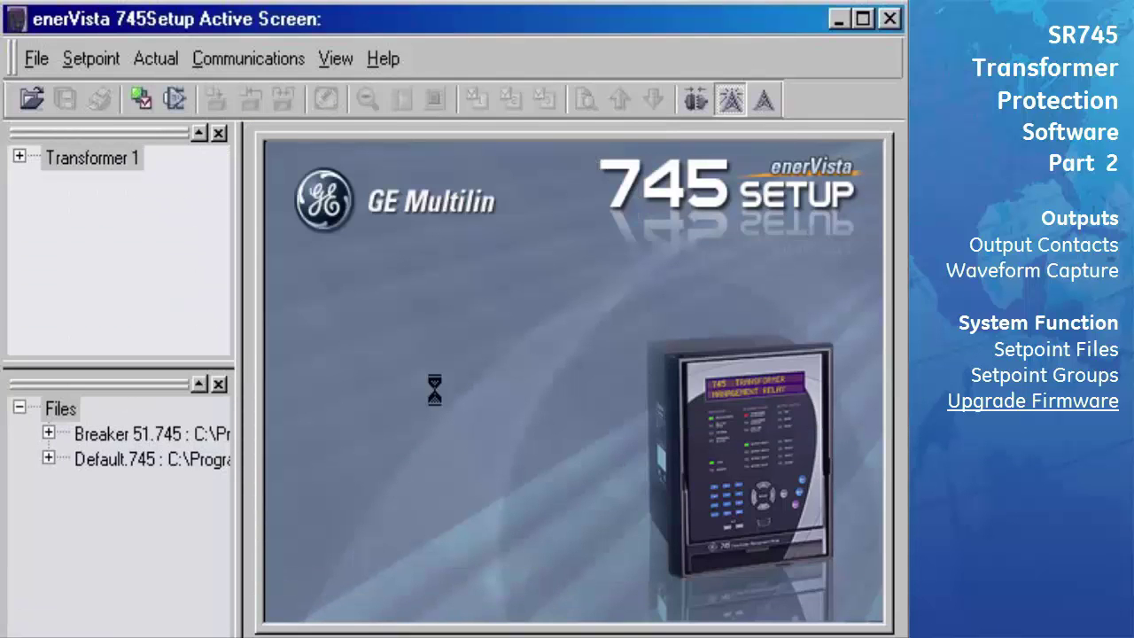